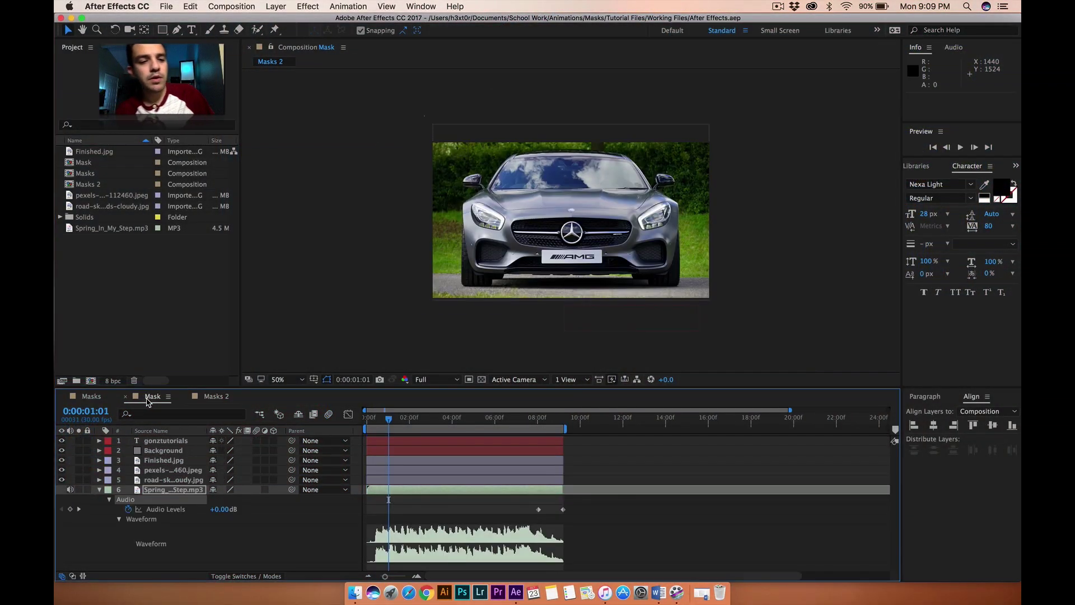
- Play the finished Mask composition from its first frame and return the playhead to the start
{"action": "left_click_drag", "start_coordinate": [389, 422], "coordinate": [356, 423]}
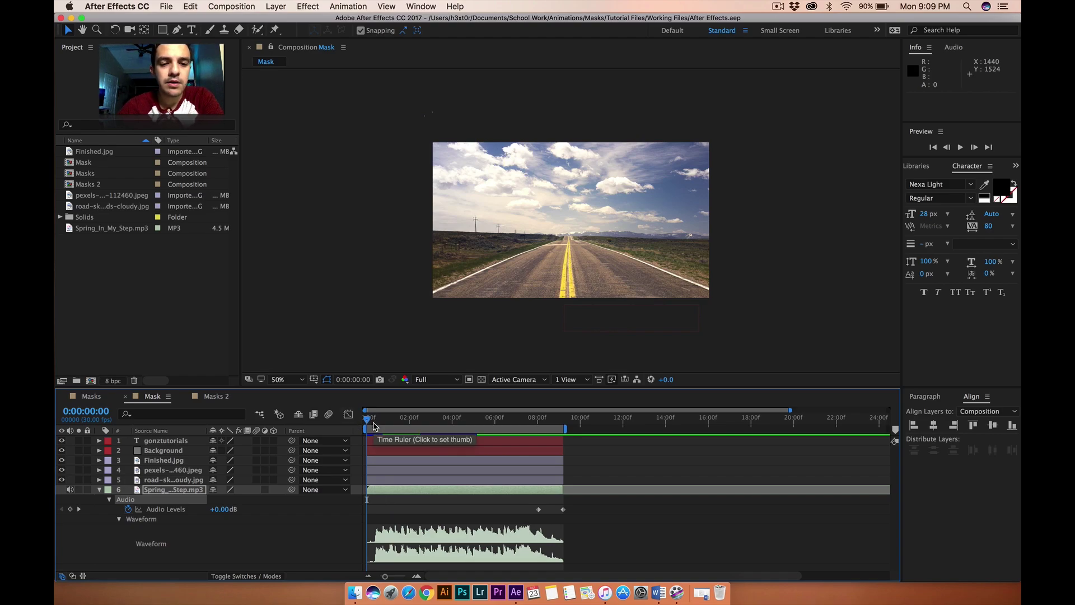
{"action": "key", "text": "space"}
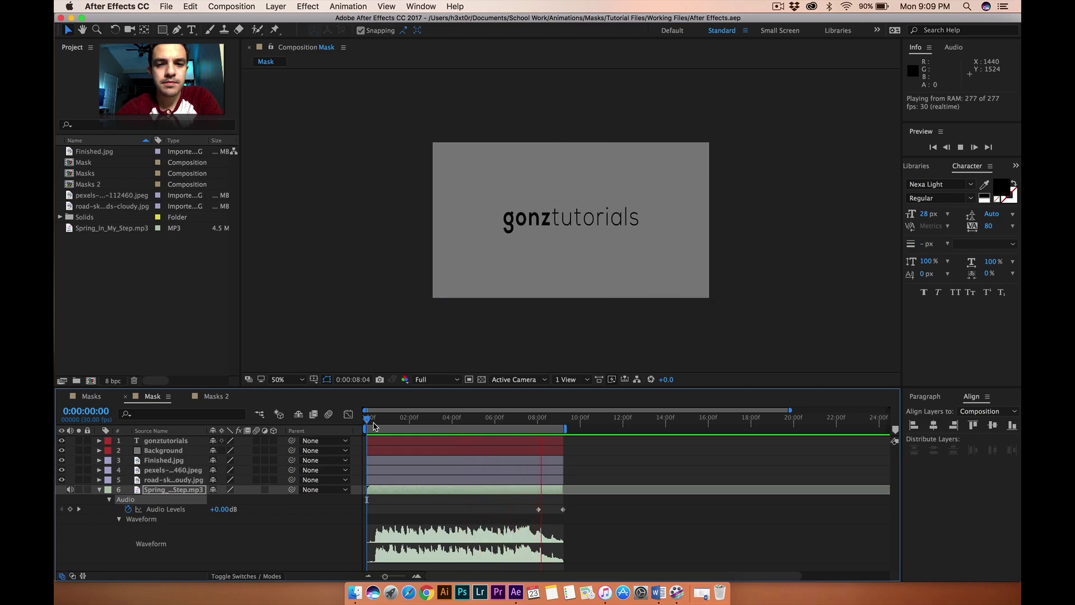
{"action": "key", "text": "space"}
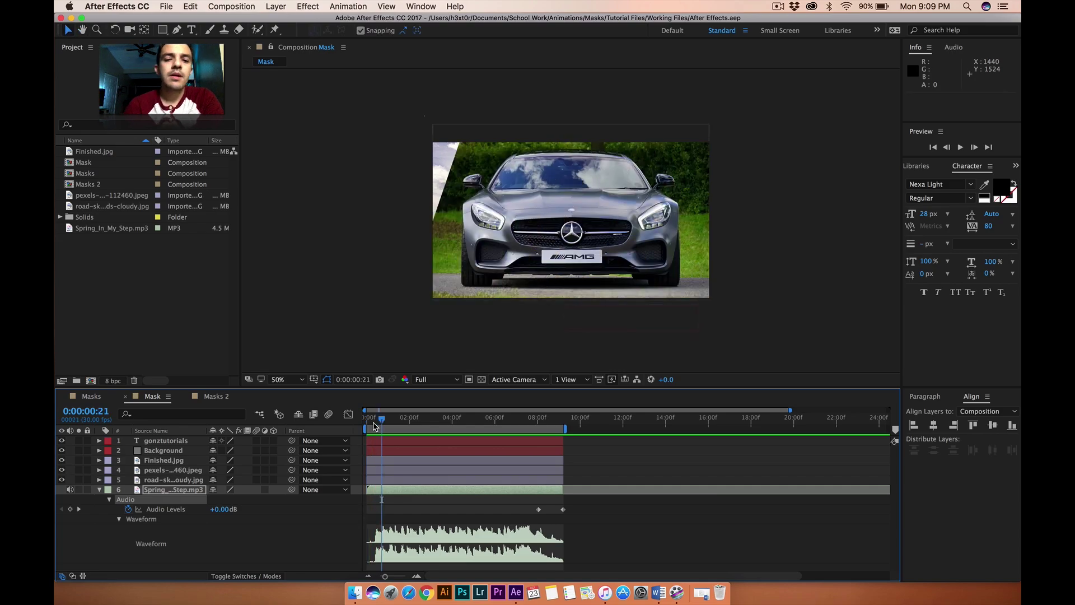
{"action": "left_click_drag", "start_coordinate": [381, 421], "coordinate": [367, 421]}
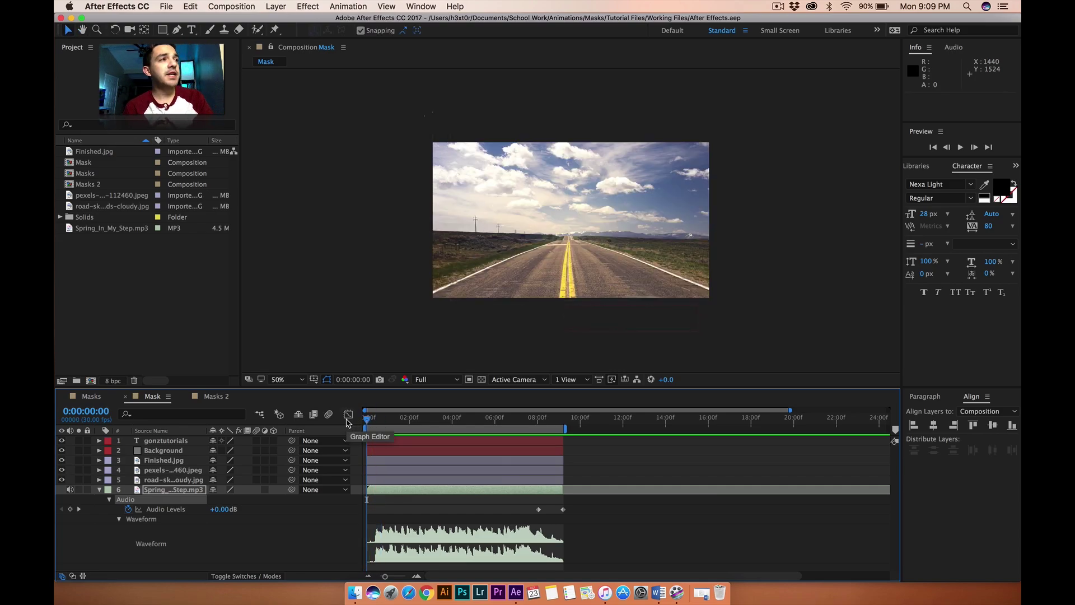
- Preview the Masks 2 composition and scrub its title animation to 0:00:04:01
{"action": "left_click_drag", "start_coordinate": [368, 421], "coordinate": [372, 422]}
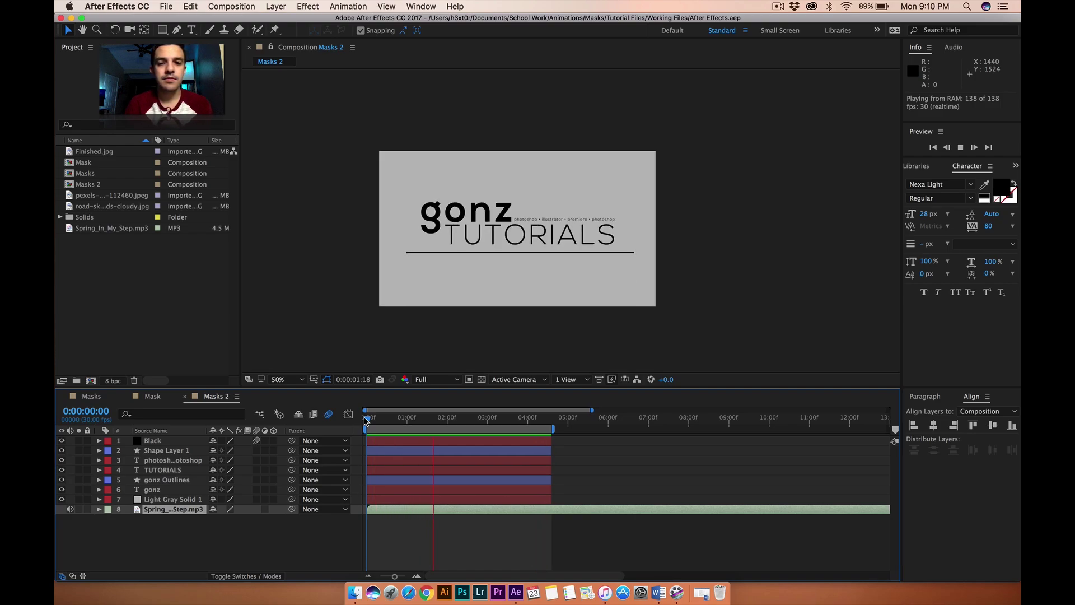
{"action": "key", "text": "space"}
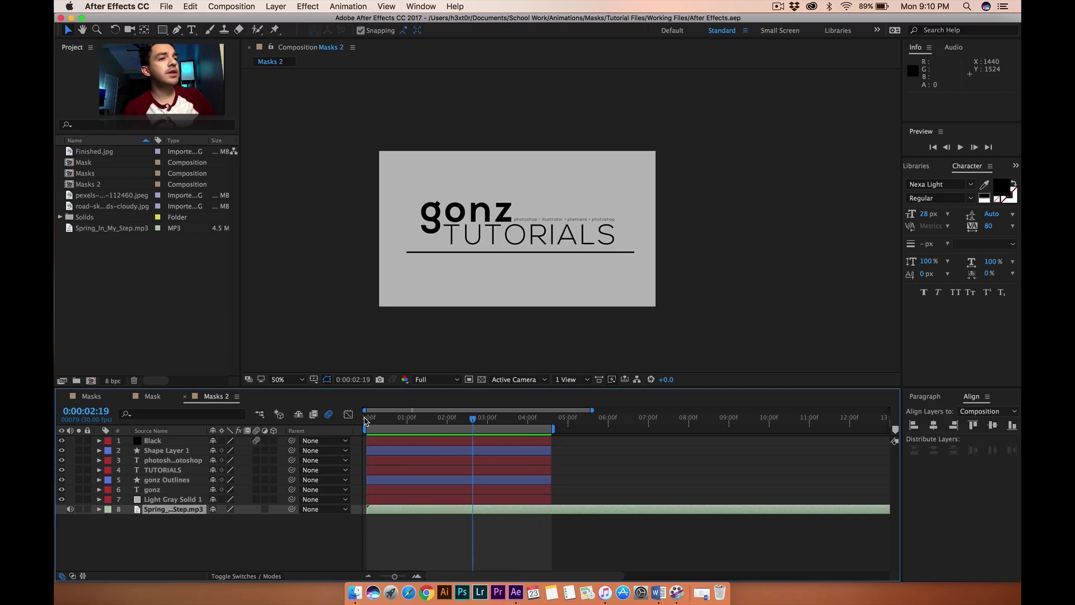
{"action": "left_click_drag", "start_coordinate": [379, 421], "coordinate": [410, 423]}
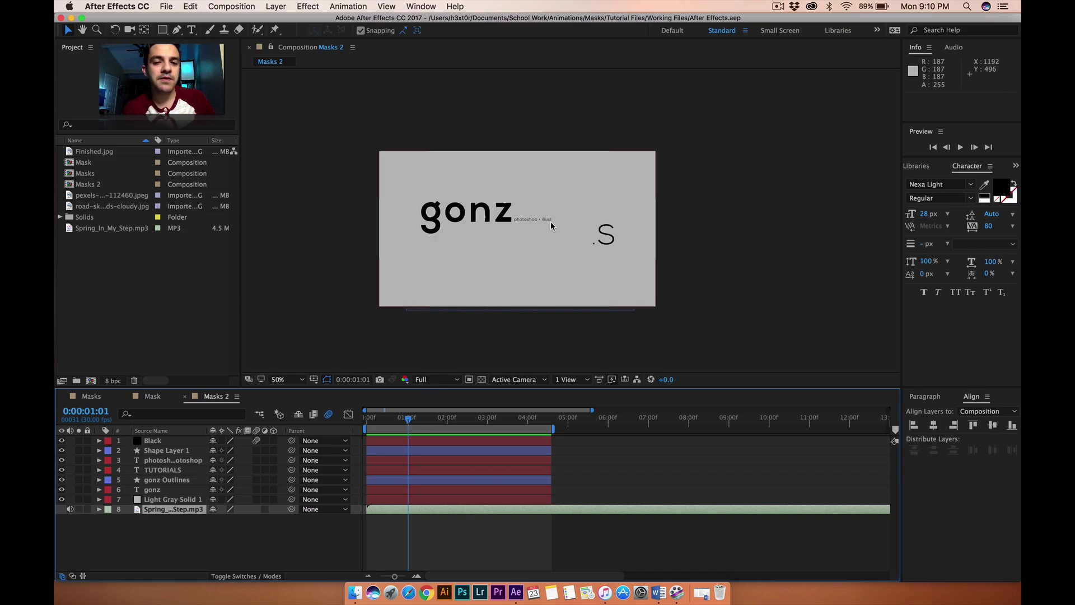
{"action": "left_click_drag", "start_coordinate": [410, 423], "coordinate": [529, 416]}
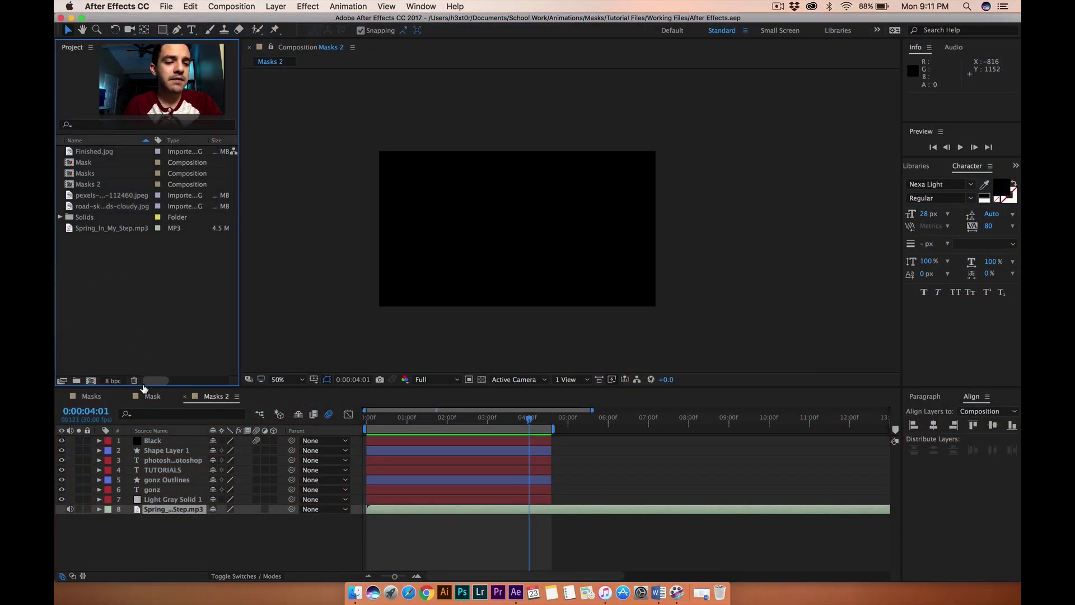
- Create a 1920 x 1080 composition named Mask Tutorial at 30 frames per second, lasting 30 seconds
{"action": "left_click", "coordinate": [167, 6]}
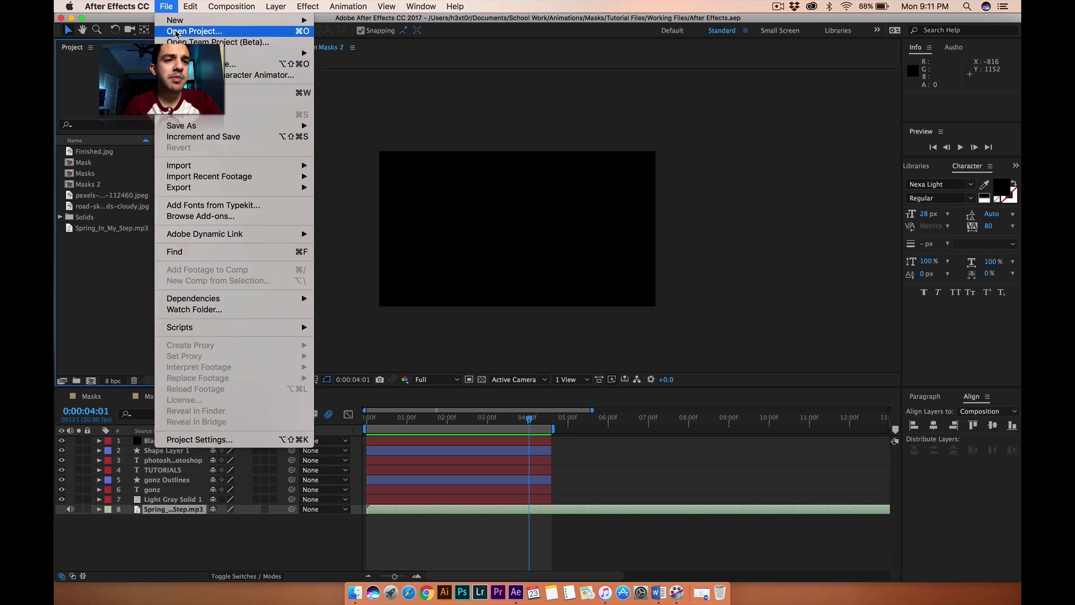
{"action": "left_click", "coordinate": [122, 294]}
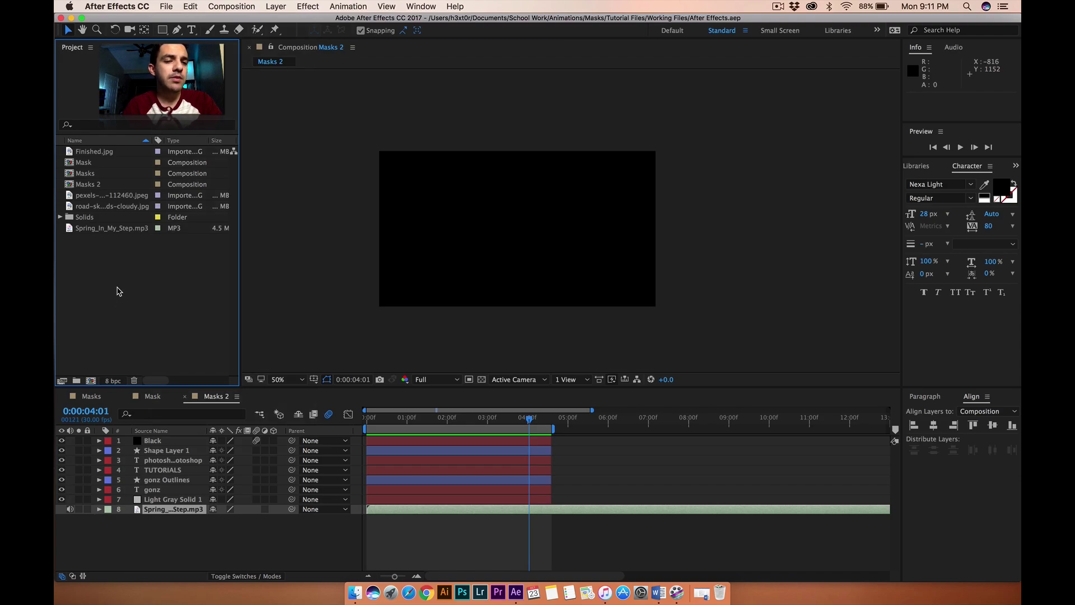
{"action": "right_click", "coordinate": [118, 291]}
{"action": "left_click", "coordinate": [145, 297]}
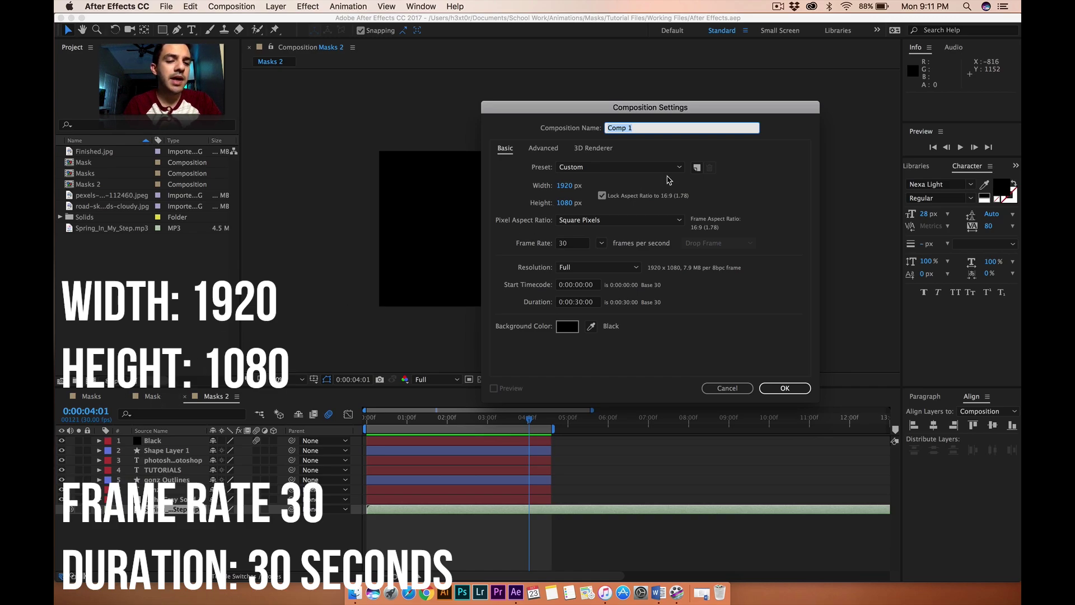
{"action": "type", "text": "Mask Tutorial"}
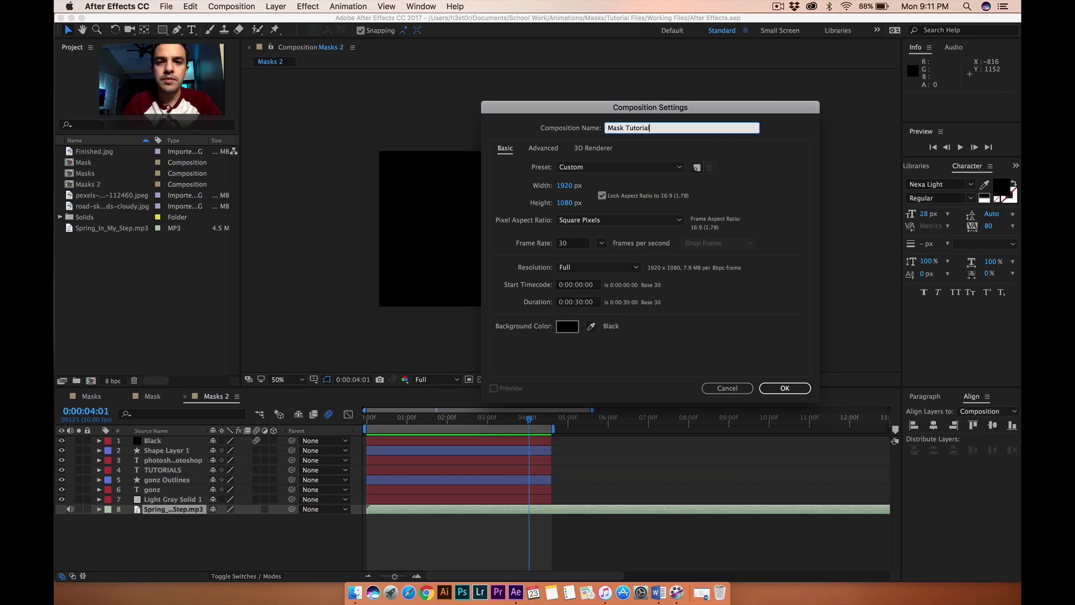
{"action": "left_click", "coordinate": [783, 388]}
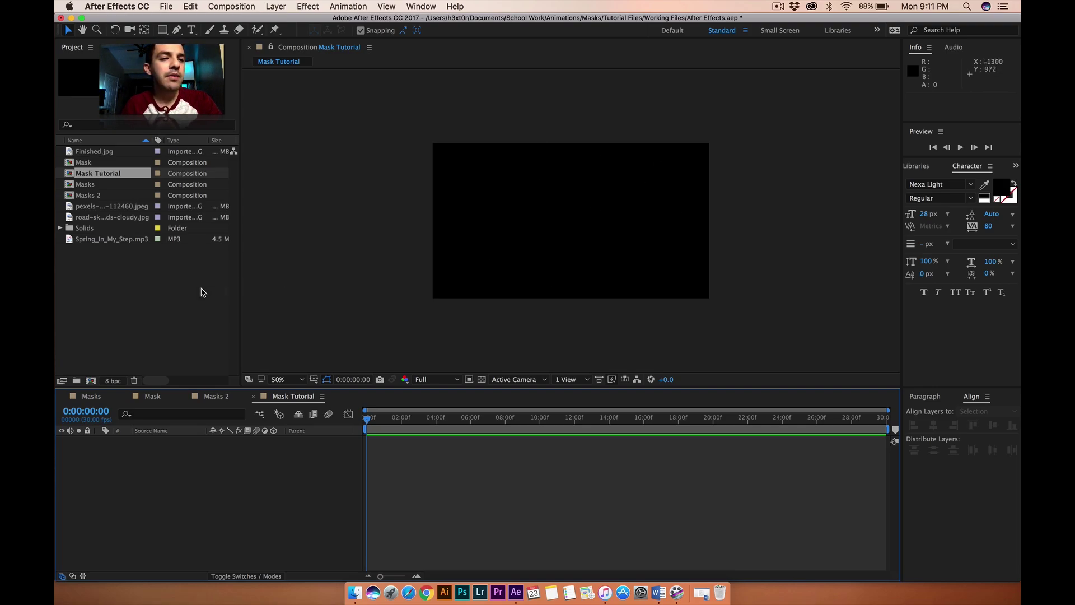
- Examine the thumbnails of the car photo, the road photo and Finished.jpg among the project's footage
{"action": "left_click", "coordinate": [92, 208]}
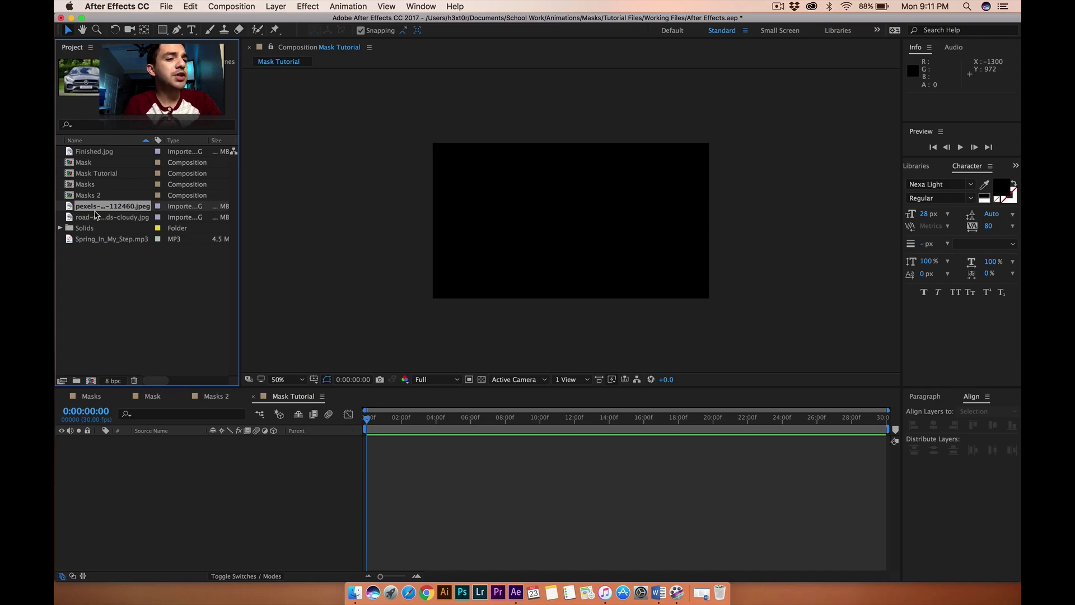
{"action": "left_click", "coordinate": [93, 220]}
{"action": "left_click", "coordinate": [94, 208]}
{"action": "left_click", "coordinate": [93, 219]}
{"action": "left_click", "coordinate": [94, 209]}
{"action": "left_click", "coordinate": [93, 219]}
{"action": "left_click", "coordinate": [94, 208]}
{"action": "left_click", "coordinate": [93, 219]}
{"action": "left_click", "coordinate": [93, 208]}
{"action": "left_click", "coordinate": [85, 153]}
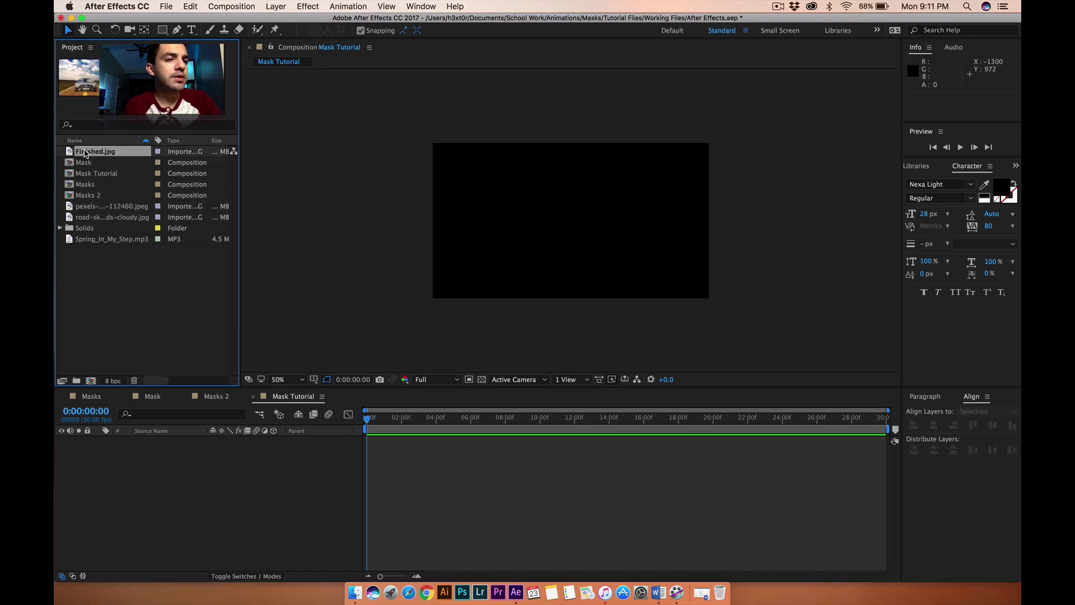
{"action": "left_click", "coordinate": [90, 207]}
- Add the road photo, the car photo and Finished.jpg to the Mask Tutorial timeline, stacked with Finished.jpg on top and the road lowest
{"action": "left_click", "coordinate": [90, 219]}
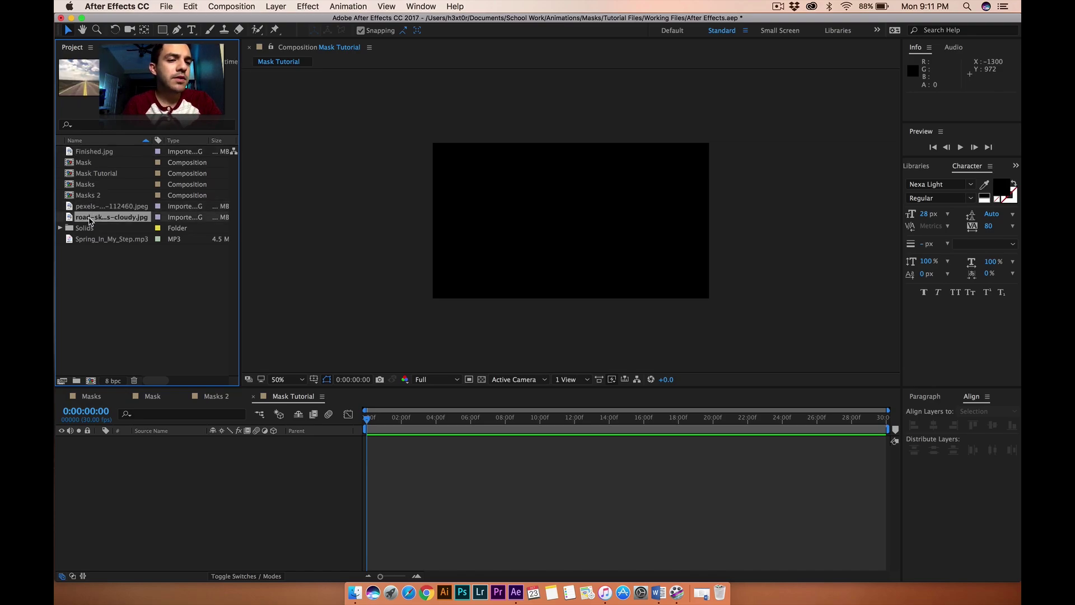
{"action": "left_click_drag", "start_coordinate": [114, 410], "coordinate": [119, 464]}
{"action": "left_click_drag", "start_coordinate": [109, 206], "coordinate": [165, 446]}
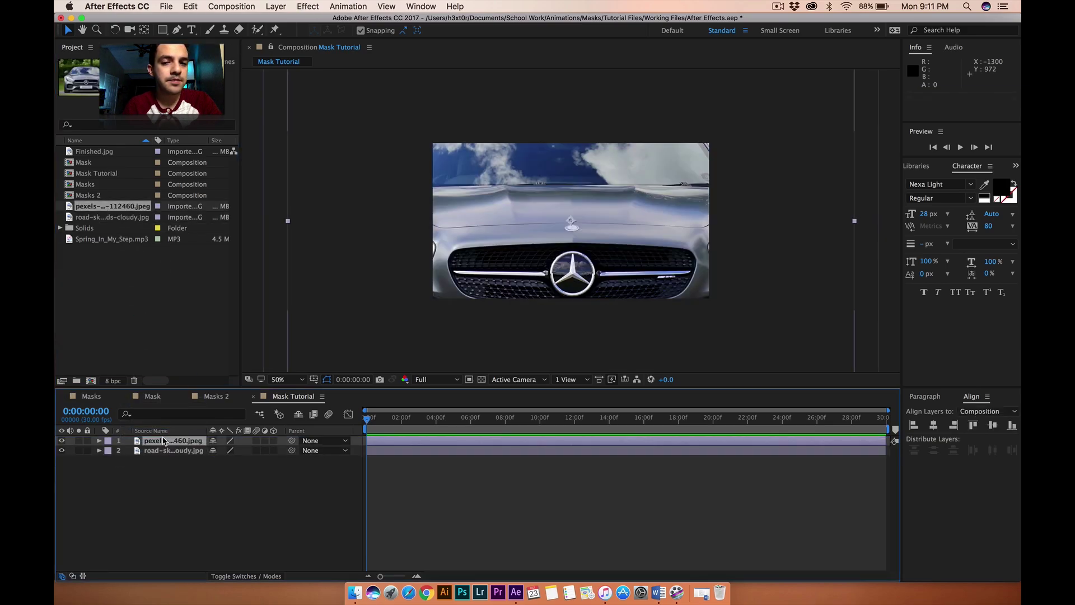
{"action": "left_click", "coordinate": [88, 171]}
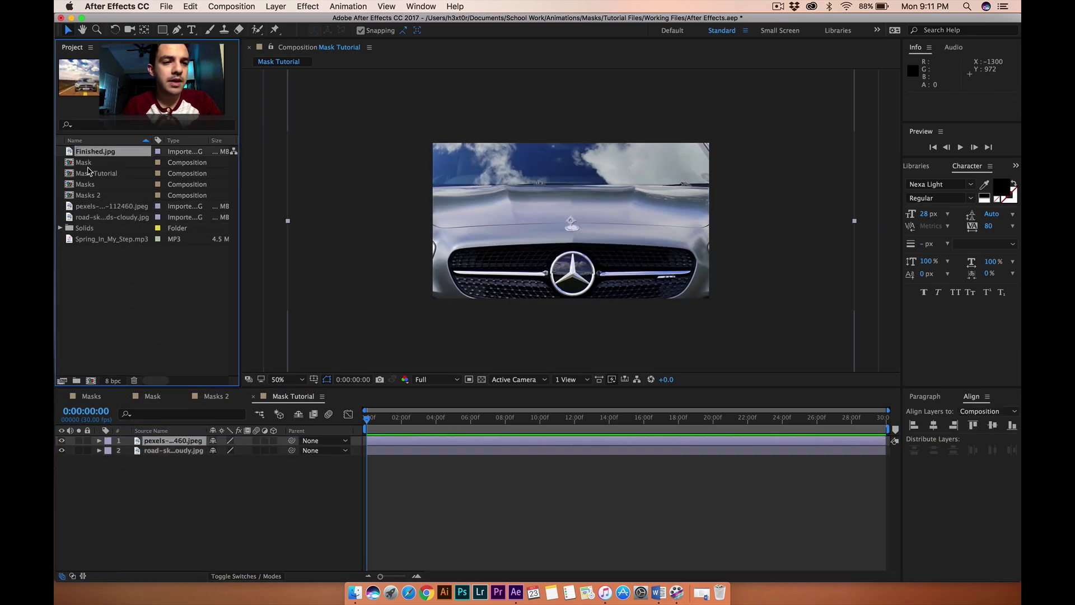
{"action": "left_click_drag", "start_coordinate": [151, 439], "coordinate": [152, 441]}
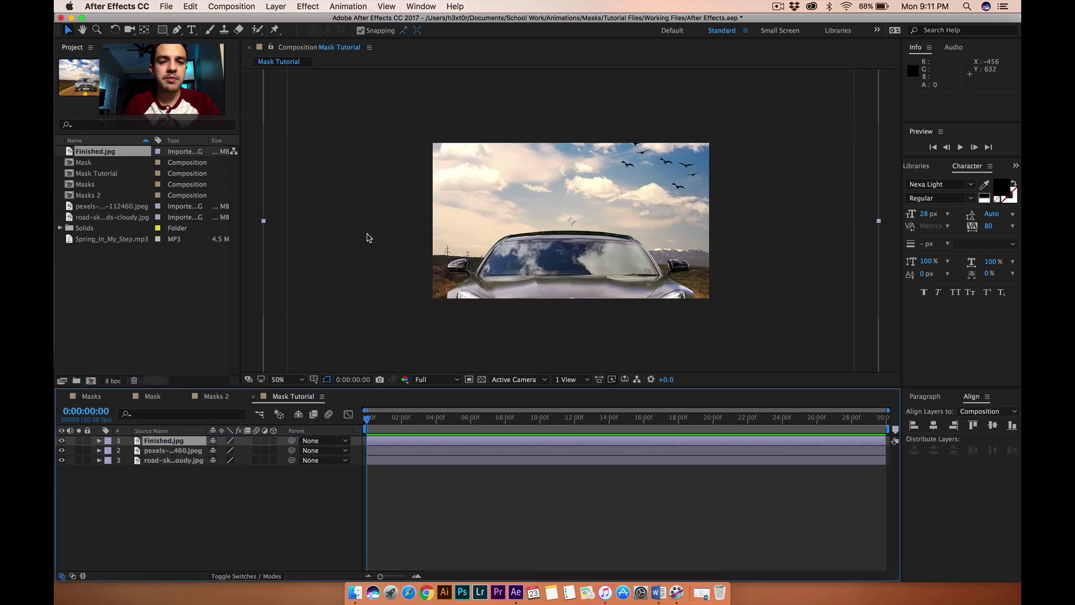
- Scale Finished.jpg down proportionally to fill the composition frame and move it up to position 960, 444
{"action": "left_click", "coordinate": [300, 380]}
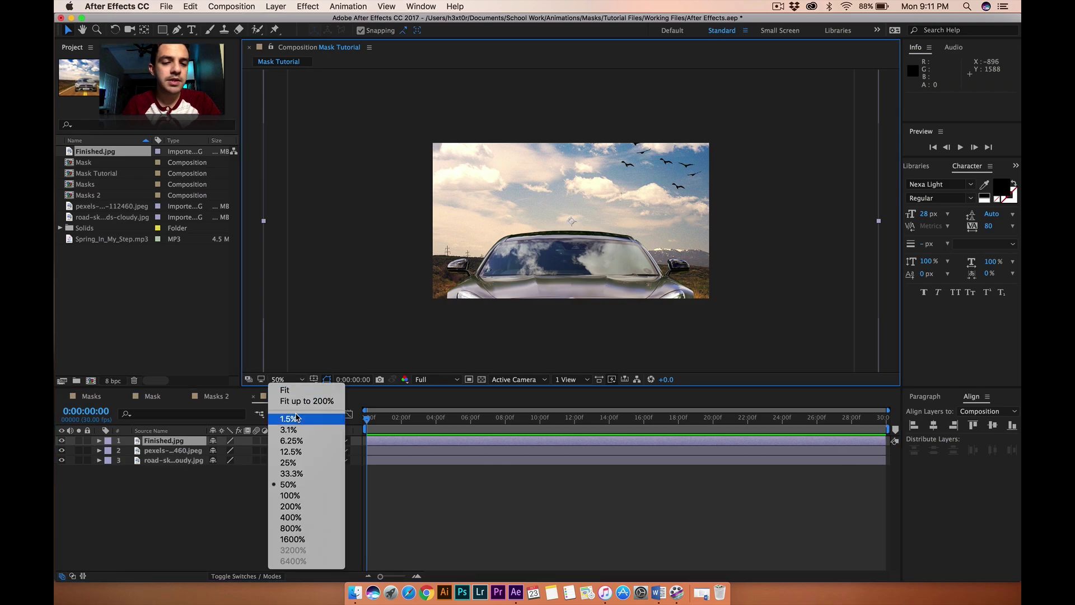
{"action": "left_click", "coordinate": [296, 451]}
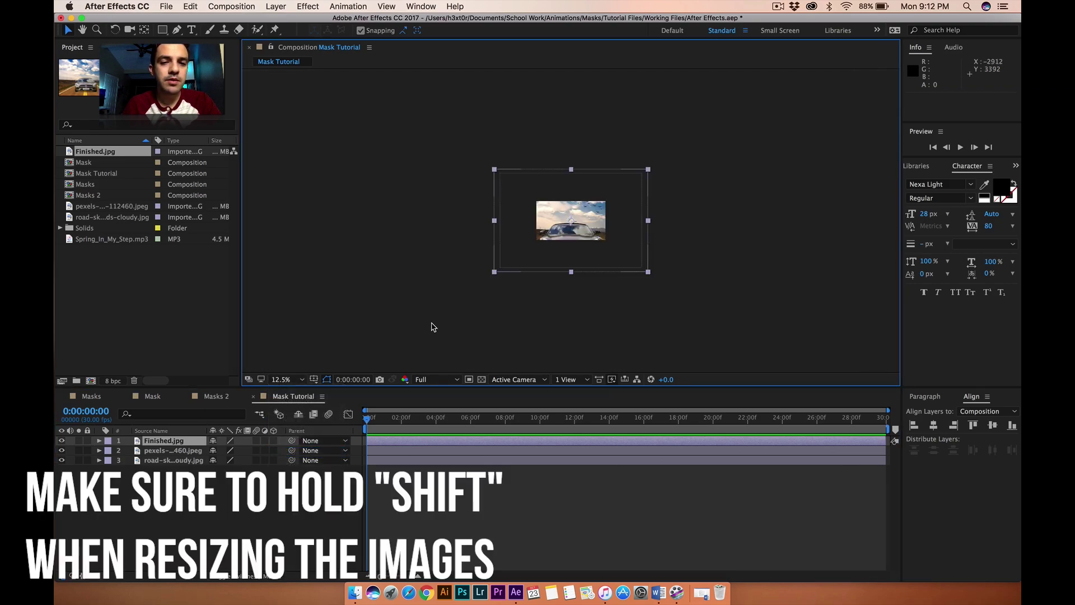
{"action": "left_click_drag", "start_coordinate": [494, 273], "coordinate": [549, 234]}
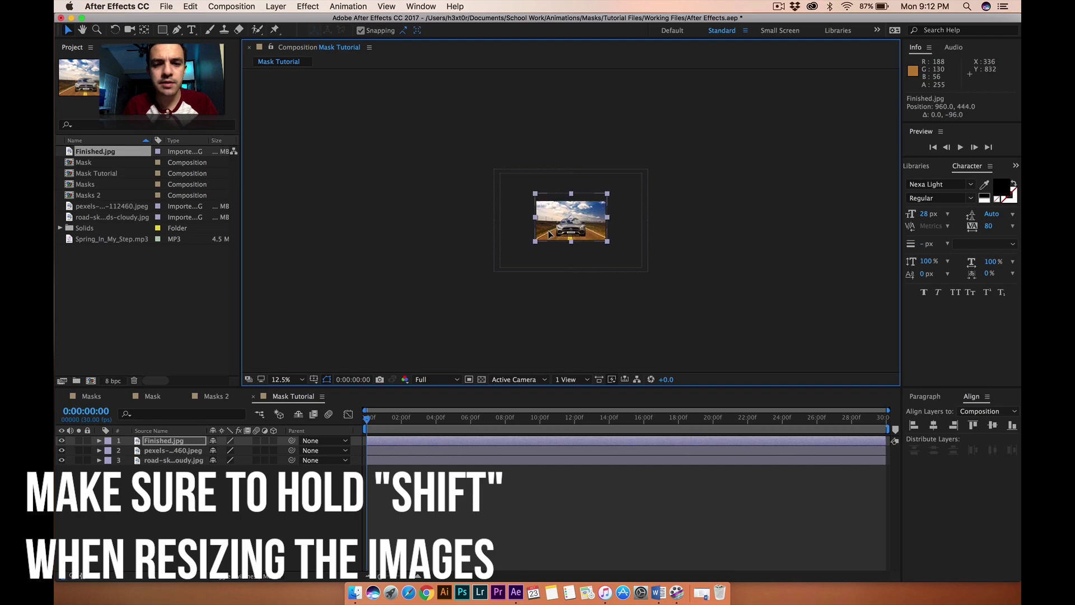
- Hide Finished.jpg and scale the car photo layer down proportionally to 49%
{"action": "left_click", "coordinate": [174, 451]}
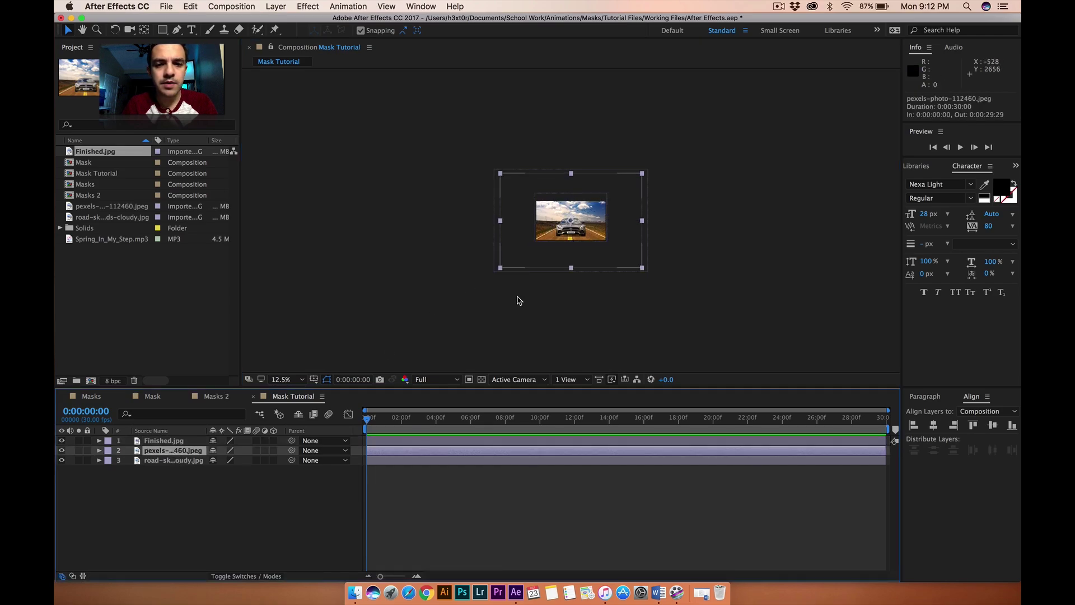
{"action": "left_click_drag", "start_coordinate": [502, 271], "coordinate": [526, 255]}
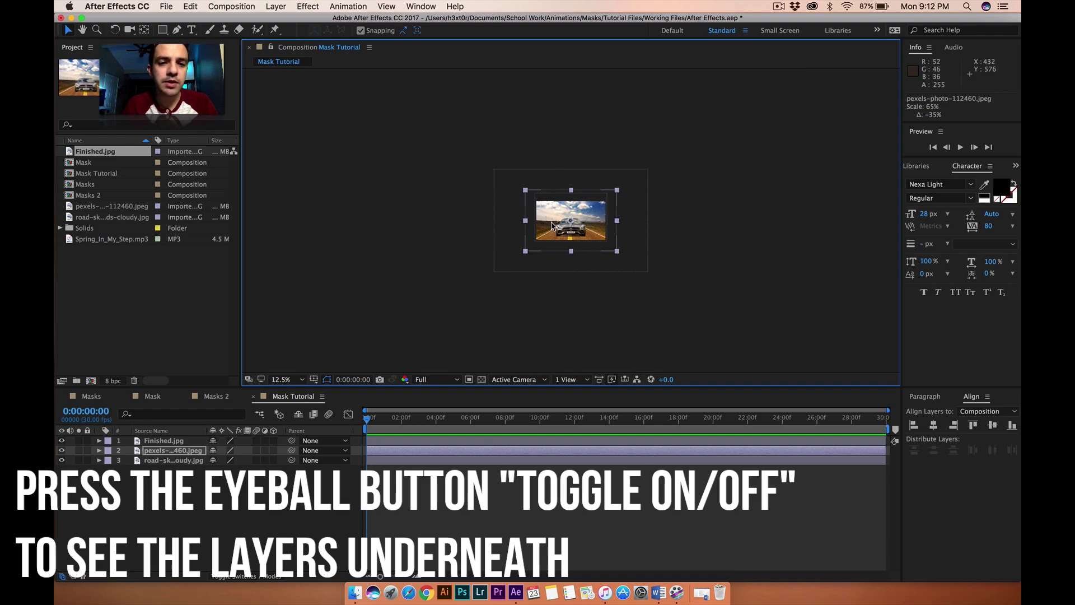
{"action": "left_click", "coordinate": [62, 441]}
{"action": "left_click", "coordinate": [62, 440]}
{"action": "left_click", "coordinate": [62, 440]}
{"action": "left_click_drag", "start_coordinate": [526, 258], "coordinate": [537, 250]}
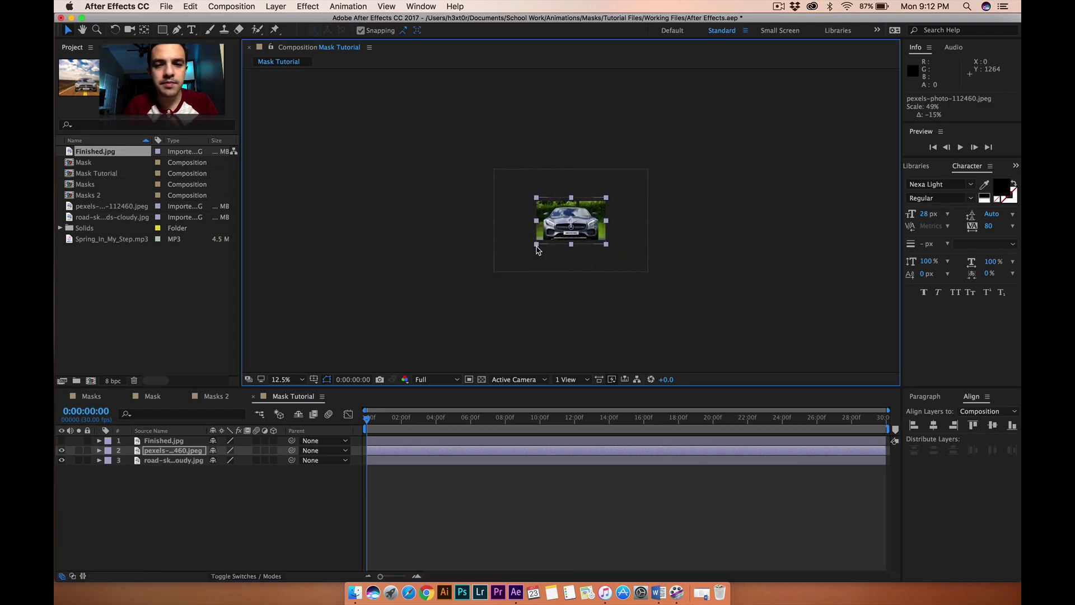
- Move the car photo layer up 80 px to position 960, 460
{"action": "key", "text": "shift+Up"}
{"action": "key", "text": "shift+Up"}
{"action": "key", "text": "shift+Up"}
{"action": "key", "text": "shift+Up"}
{"action": "key", "text": "shift+Up"}
{"action": "key", "text": "shift+Up"}
{"action": "key", "text": "shift+Up"}
{"action": "key", "text": "shift+Up"}
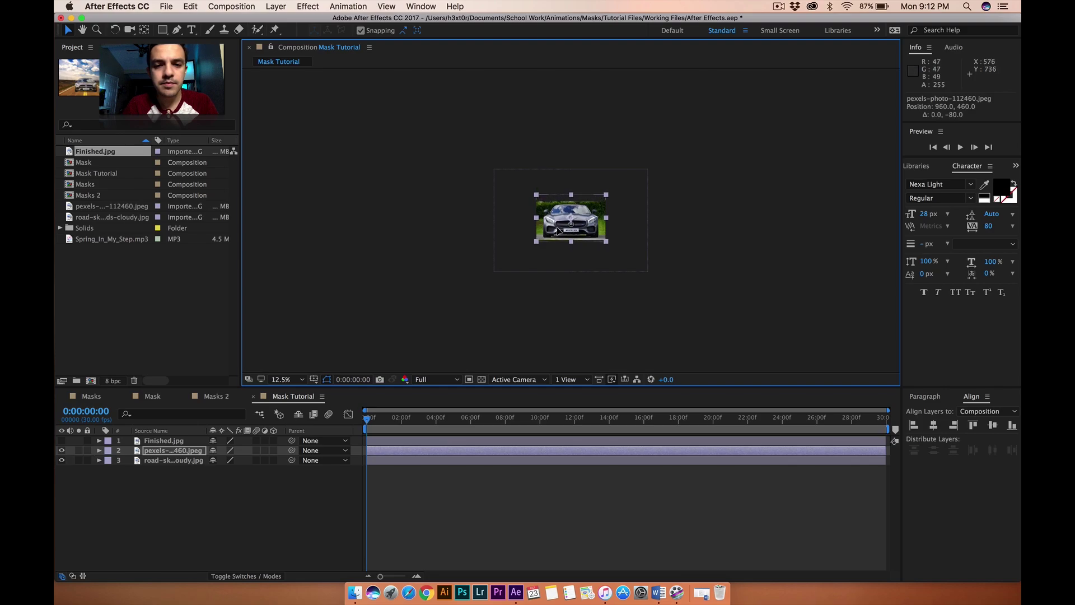
- Hide the car photo layer and scale the road photo layer down proportionally to the frame's width
{"action": "left_click", "coordinate": [508, 269]}
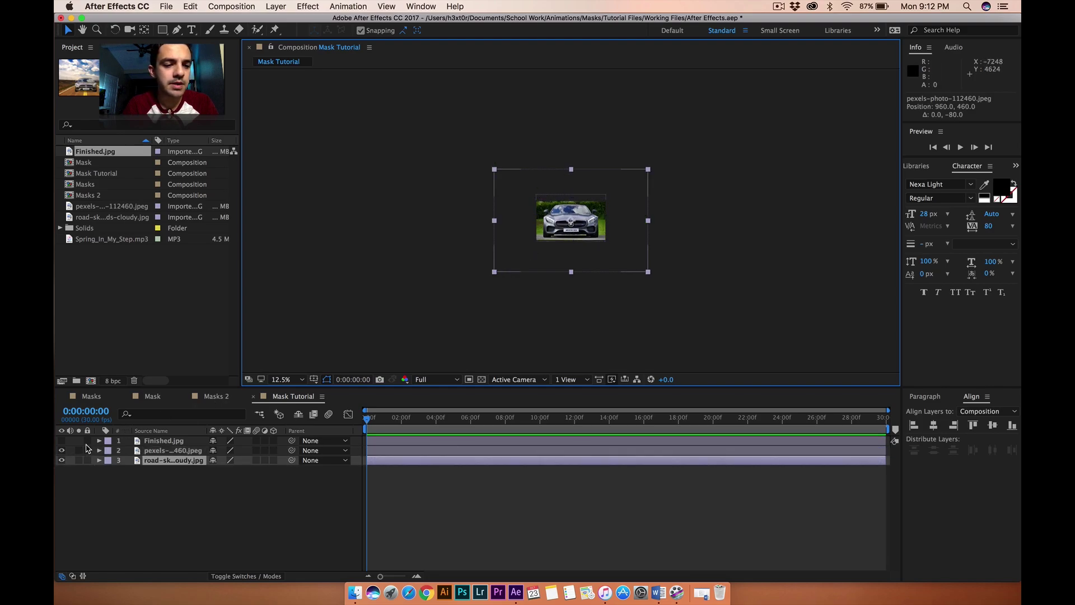
{"action": "left_click", "coordinate": [62, 450]}
{"action": "left_click_drag", "start_coordinate": [494, 273], "coordinate": [538, 247]}
{"action": "left_click", "coordinate": [448, 307]}
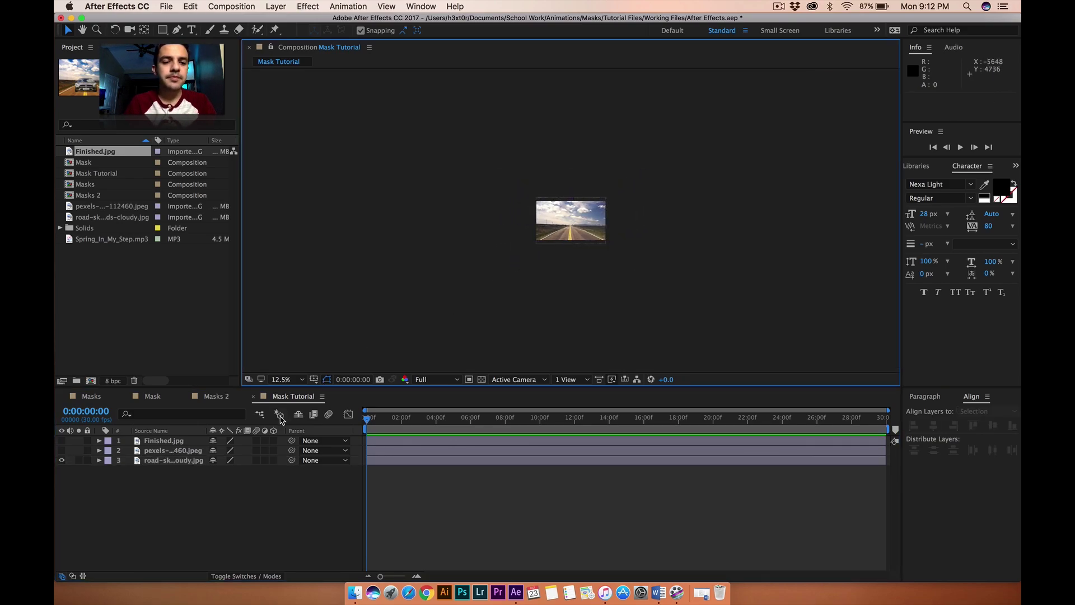
- Make the car photo and Finished.jpg layers visible again and set the composition magnification to Fit
{"action": "left_click_drag", "start_coordinate": [62, 451], "coordinate": [62, 440]}
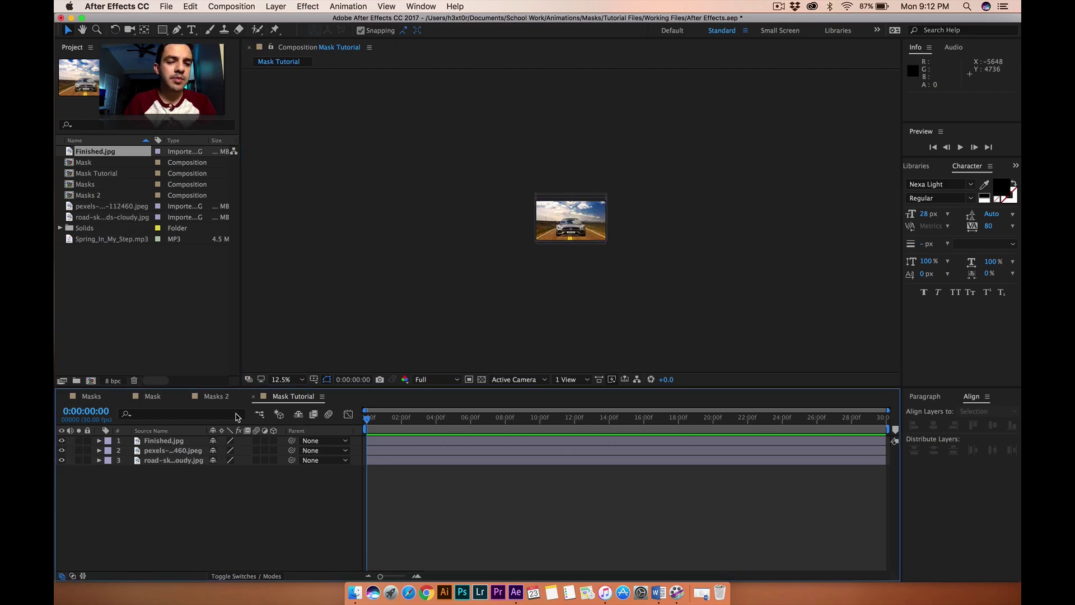
{"action": "left_click", "coordinate": [274, 380]}
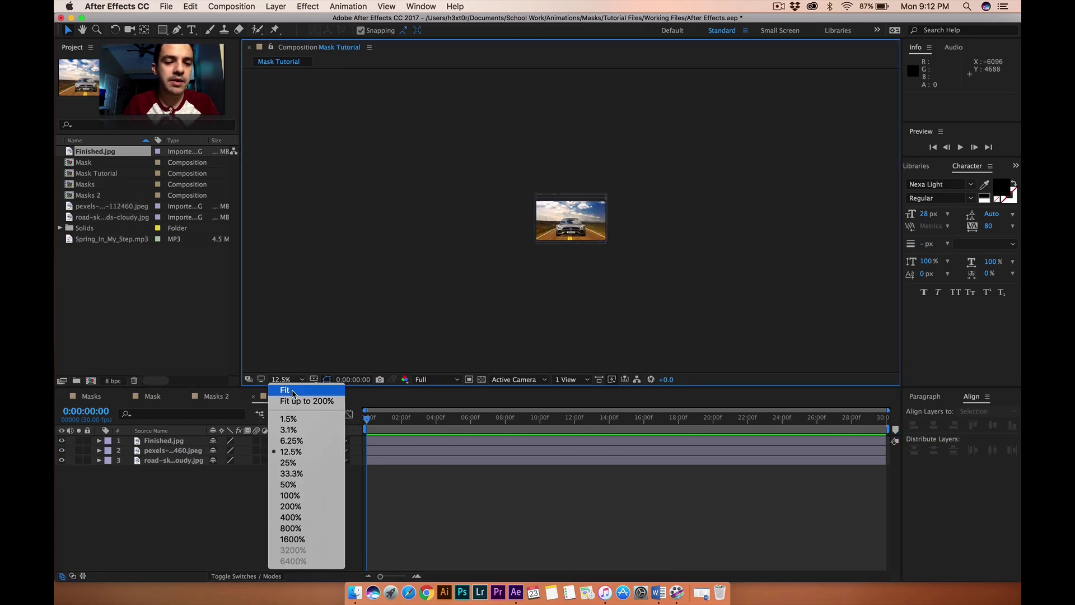
{"action": "left_click", "coordinate": [333, 393]}
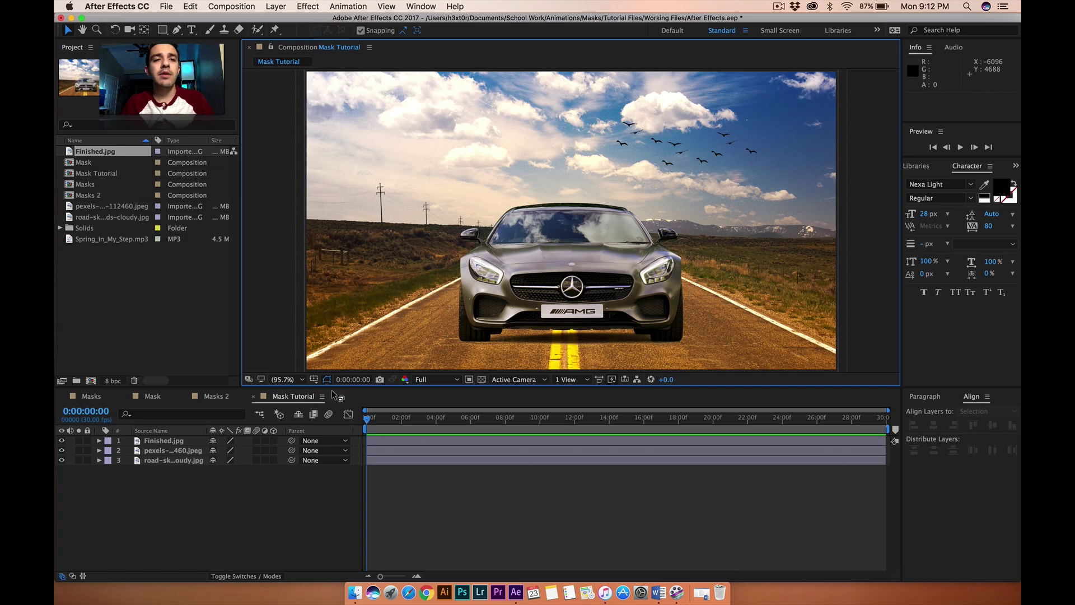
- Hide Finished.jpg and the car photo layer in turn to check the scaled images beneath
{"action": "left_click", "coordinate": [64, 448]}
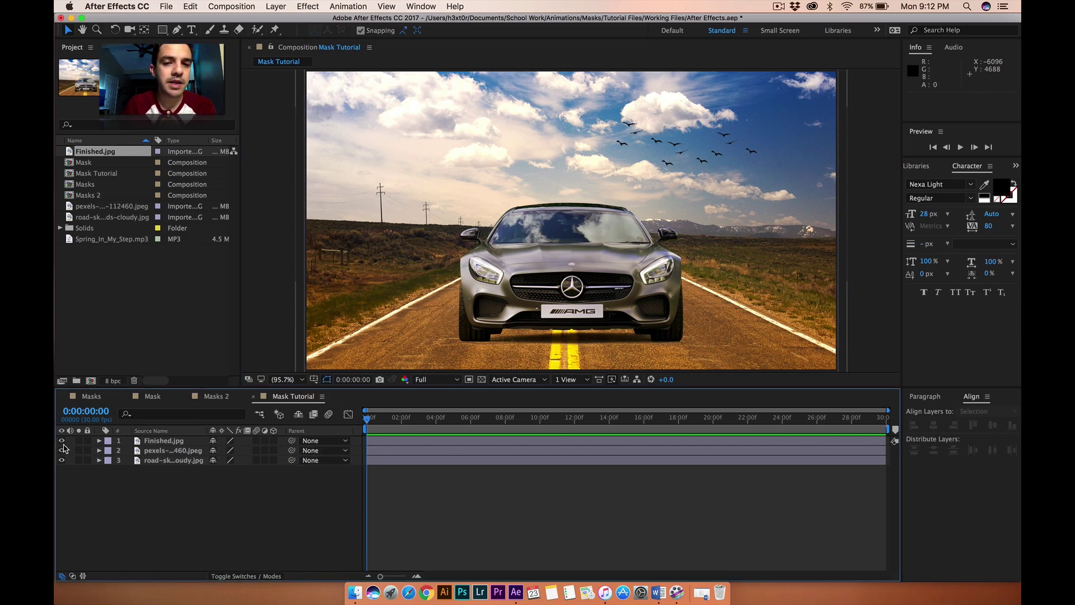
{"action": "left_click", "coordinate": [61, 440]}
{"action": "left_click", "coordinate": [61, 451]}
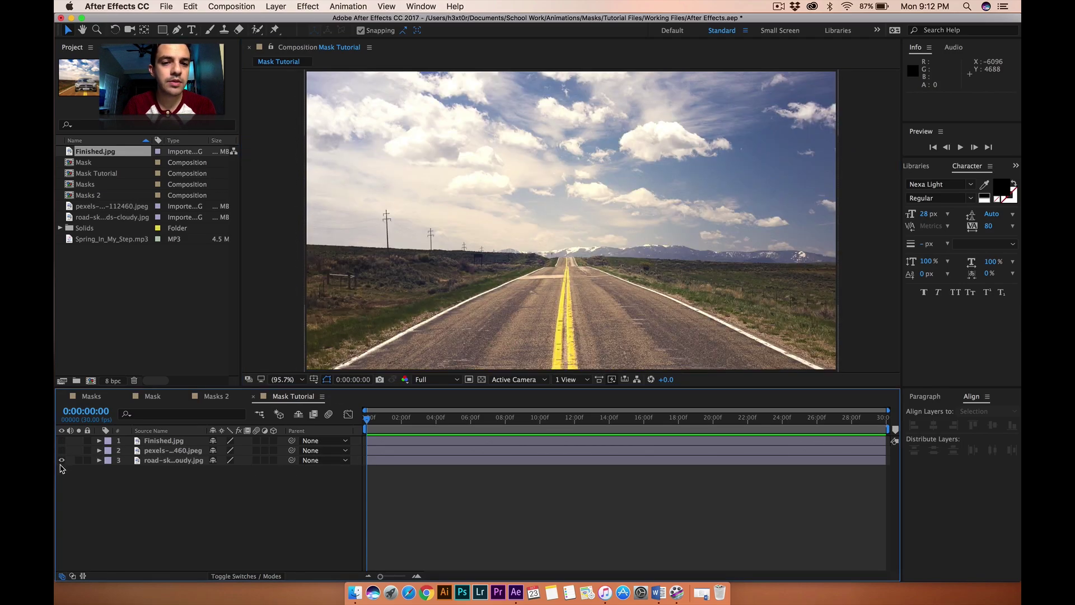
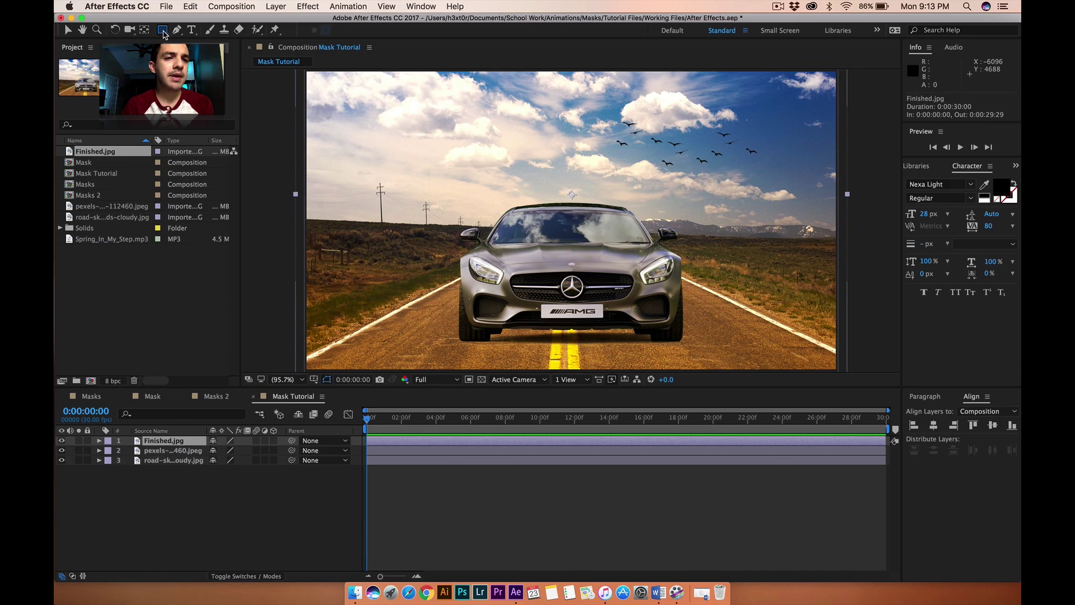
- Set the composition magnification to 50% to leave working room around the frame
{"action": "left_click", "coordinate": [285, 379]}
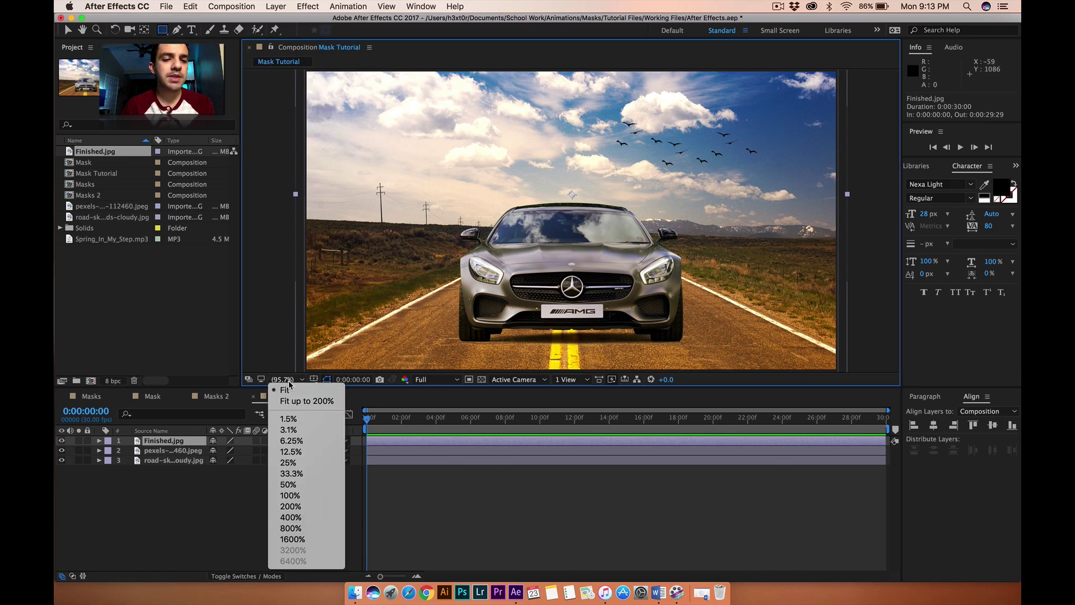
{"action": "left_click", "coordinate": [295, 485]}
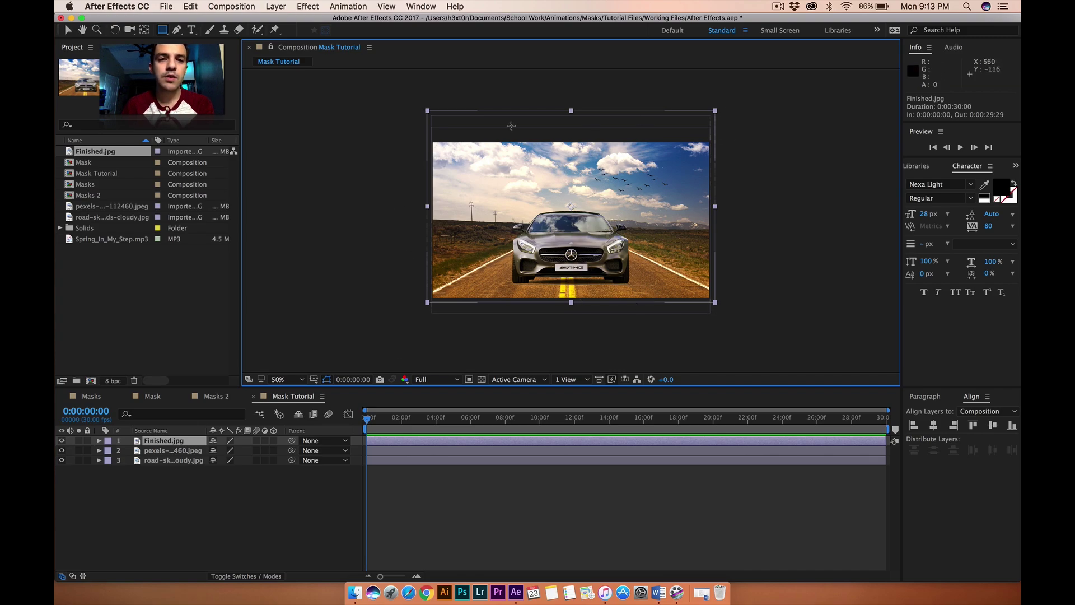
{"action": "left_click", "coordinate": [327, 380]}
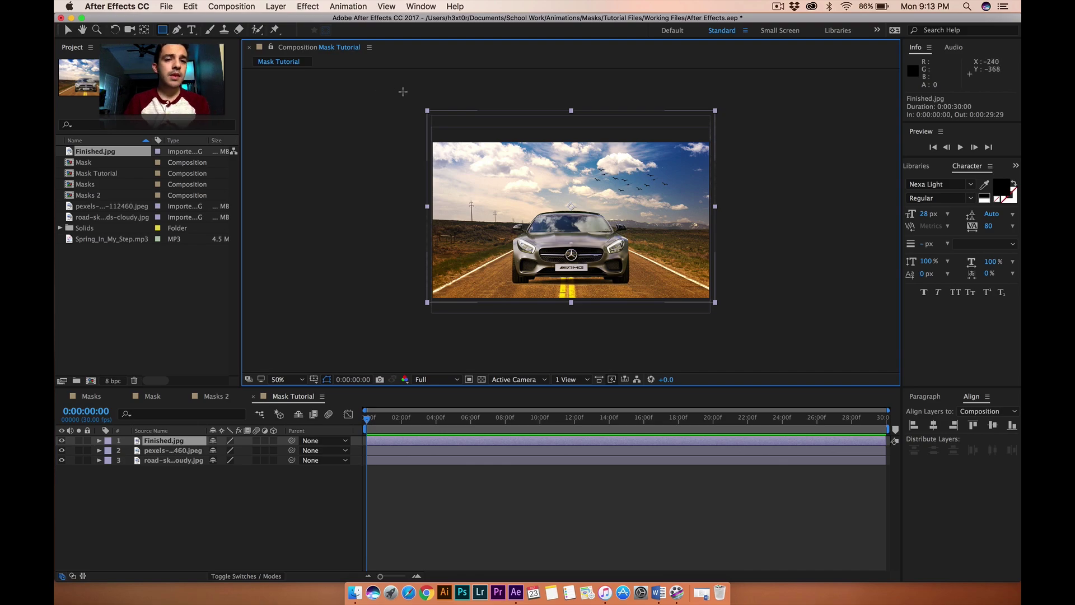
- Try a tall, narrow rectangular mask on Finished.jpg near the frame's left edge and undo it
{"action": "mouse_move", "coordinate": [445, 109]}
{"action": "left_mouse_down"}
{"action": "mouse_move", "coordinate": [461, 329]}
{"action": "mouse_move", "coordinate": [600, 355]}
{"action": "mouse_move", "coordinate": [736, 343]}
{"action": "mouse_move", "coordinate": [511, 355]}
{"action": "mouse_move", "coordinate": [452, 343]}
{"action": "left_mouse_up"}
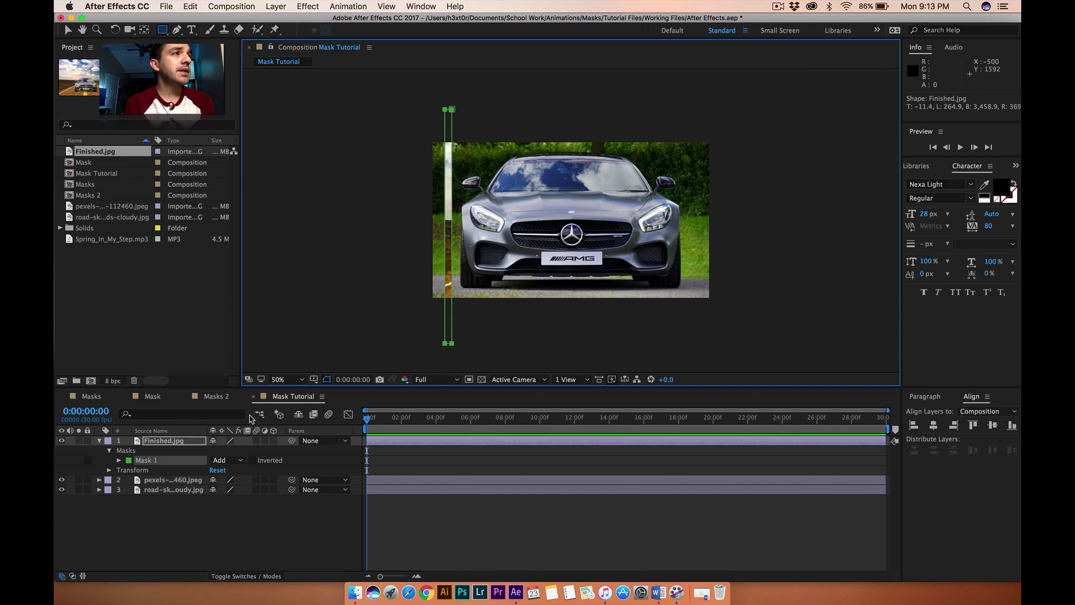
{"action": "key", "text": "super+z"}
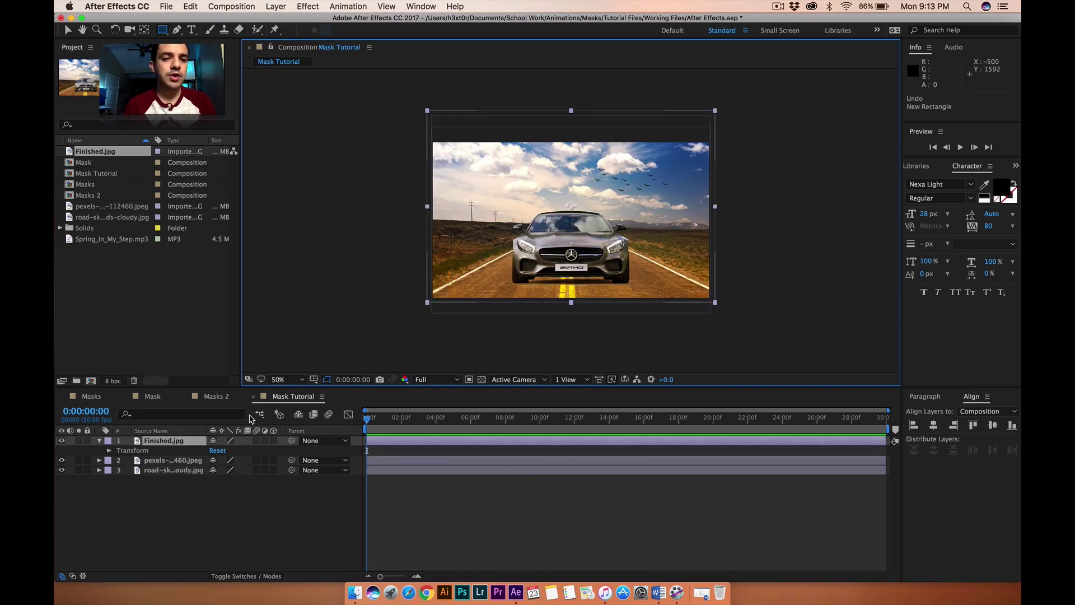
{"action": "left_click", "coordinate": [160, 442]}
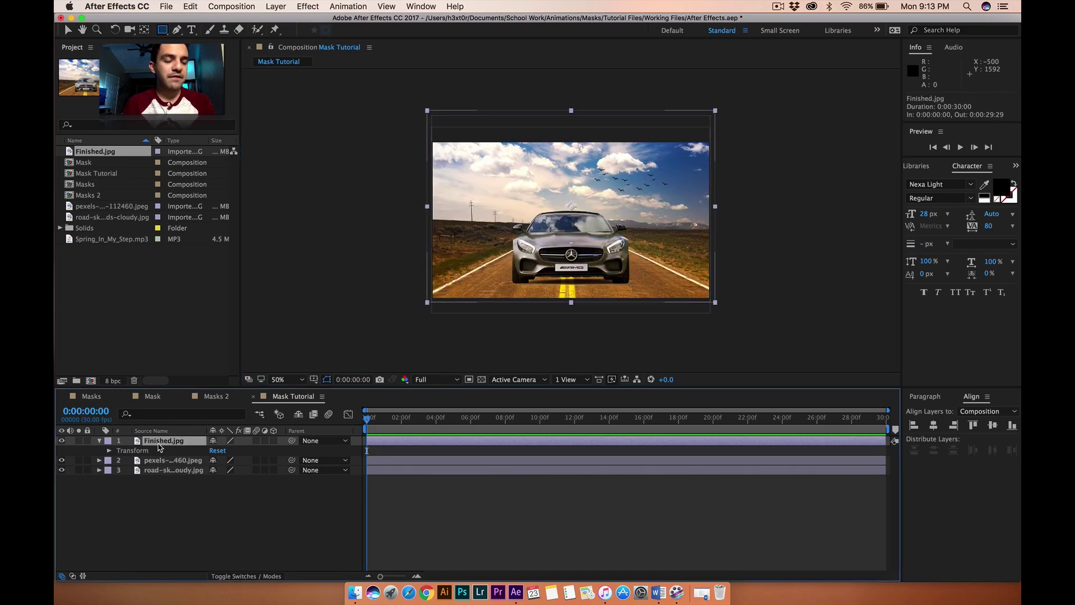
- With no layer selected, draw a tall, narrow rectangle shape over the left part of the frame and fill it with white FFFFFF
{"action": "left_click", "coordinate": [158, 492]}
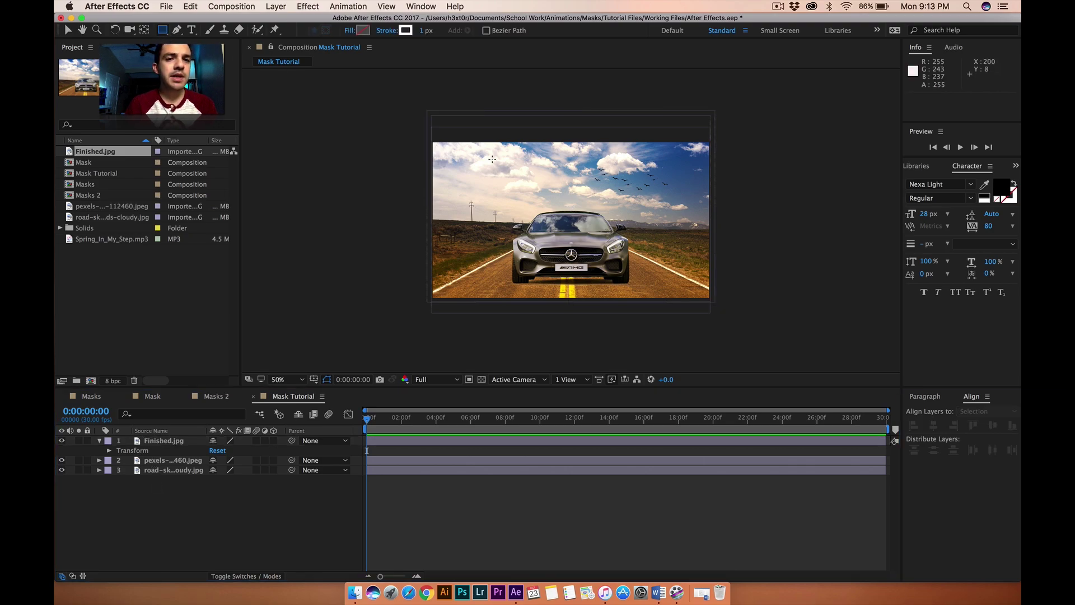
{"action": "left_click_drag", "start_coordinate": [462, 98], "coordinate": [484, 267]}
{"action": "left_click_drag", "start_coordinate": [495, 331], "coordinate": [473, 357]}
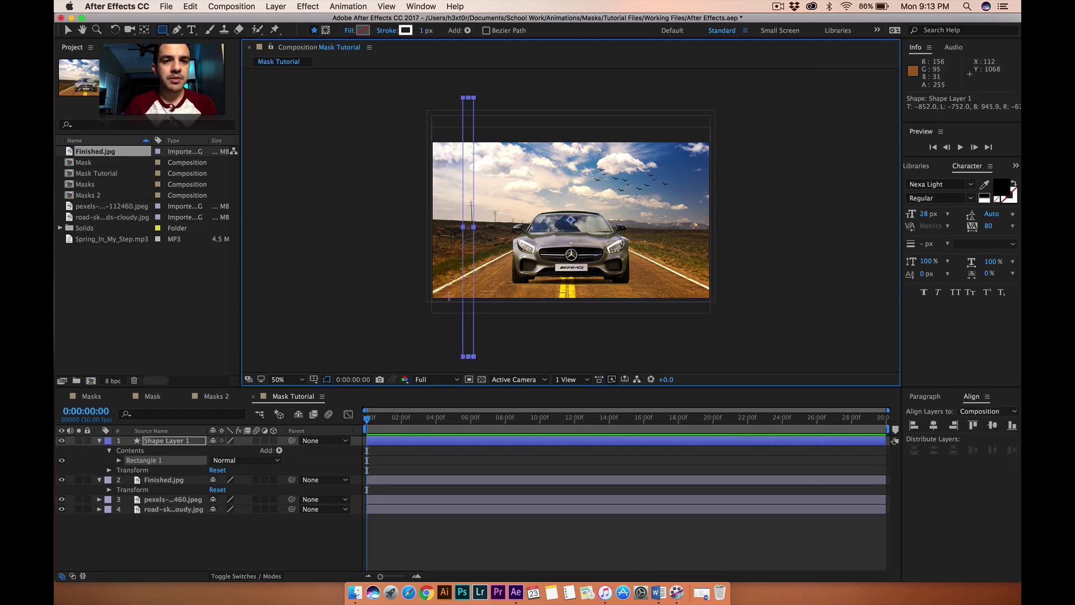
{"action": "left_click", "coordinate": [361, 32]}
{"action": "left_click", "coordinate": [65, 138]}
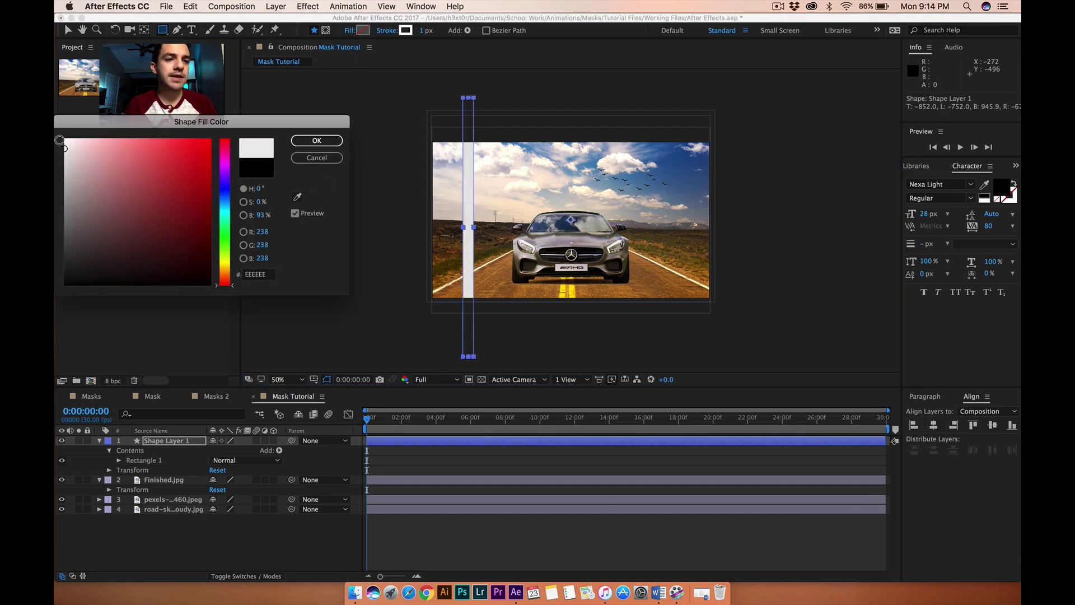
{"action": "left_click", "coordinate": [307, 144]}
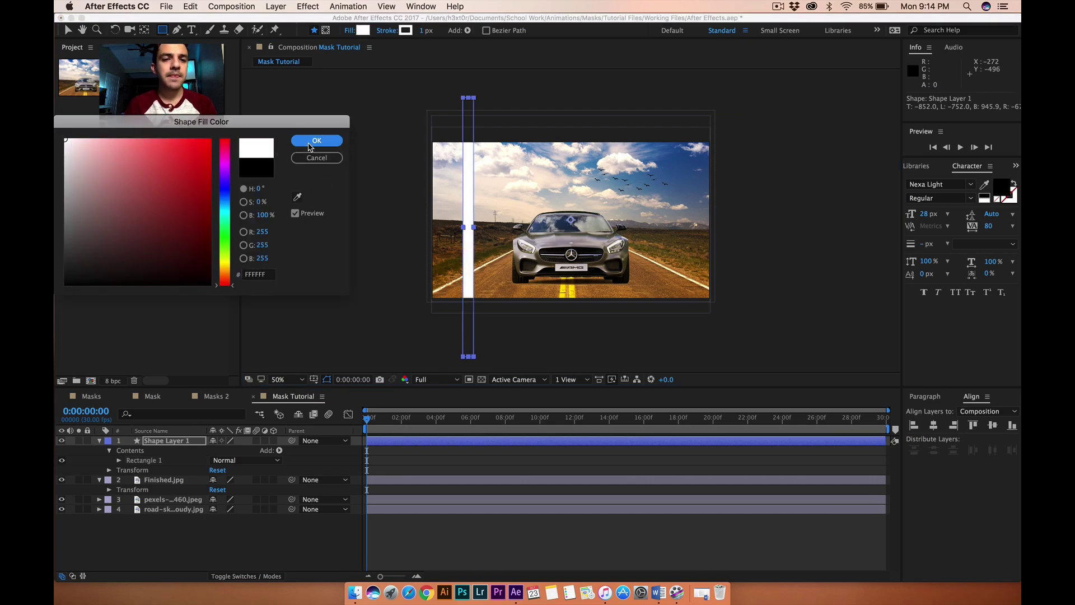
{"action": "left_click", "coordinate": [68, 31]}
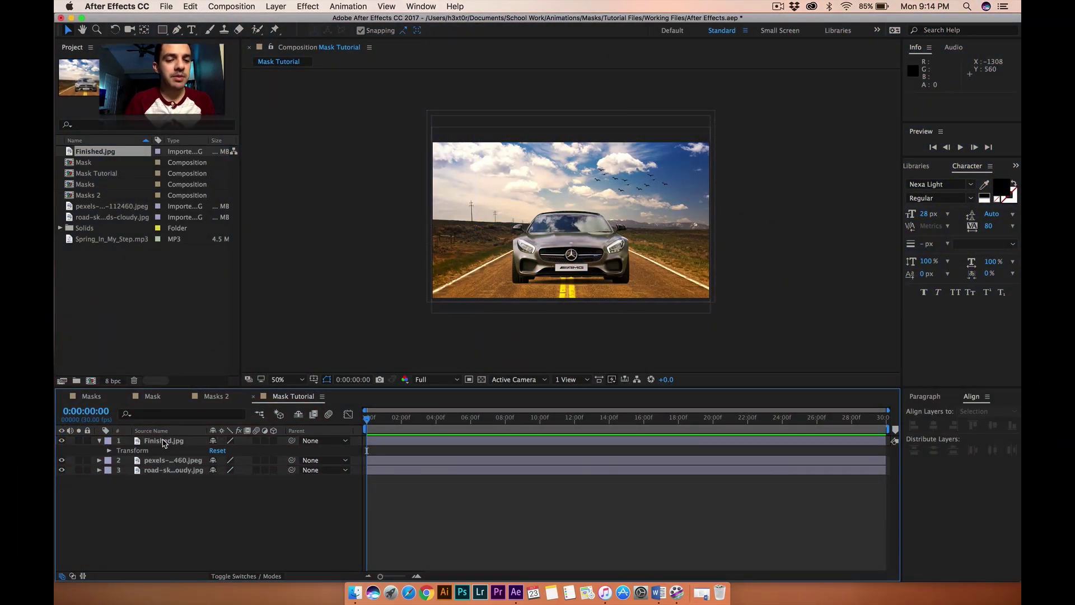
- Draw a tall, narrow rectangular mask on Finished.jpg near the frame's left edge, extending above and below the frame
{"action": "left_click", "coordinate": [164, 441]}
{"action": "left_click", "coordinate": [162, 29]}
{"action": "left_click_drag", "start_coordinate": [448, 118], "coordinate": [459, 340]}
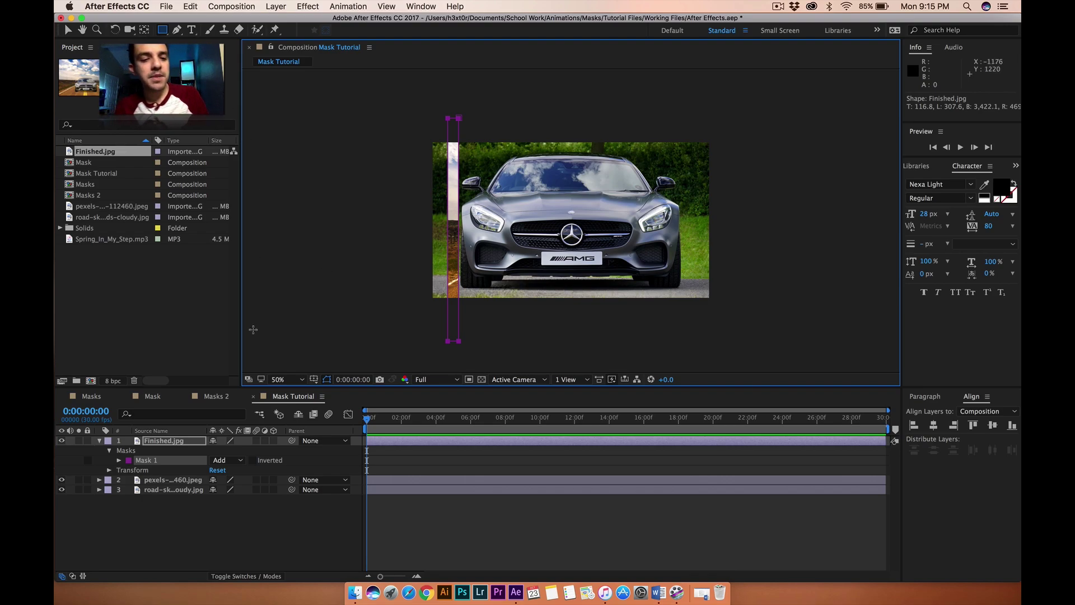
- Expand the Finished.jpg mask's properties and start Mask Path keyframing at 0:00:00:00
{"action": "left_click", "coordinate": [162, 442]}
{"action": "left_click", "coordinate": [147, 460]}
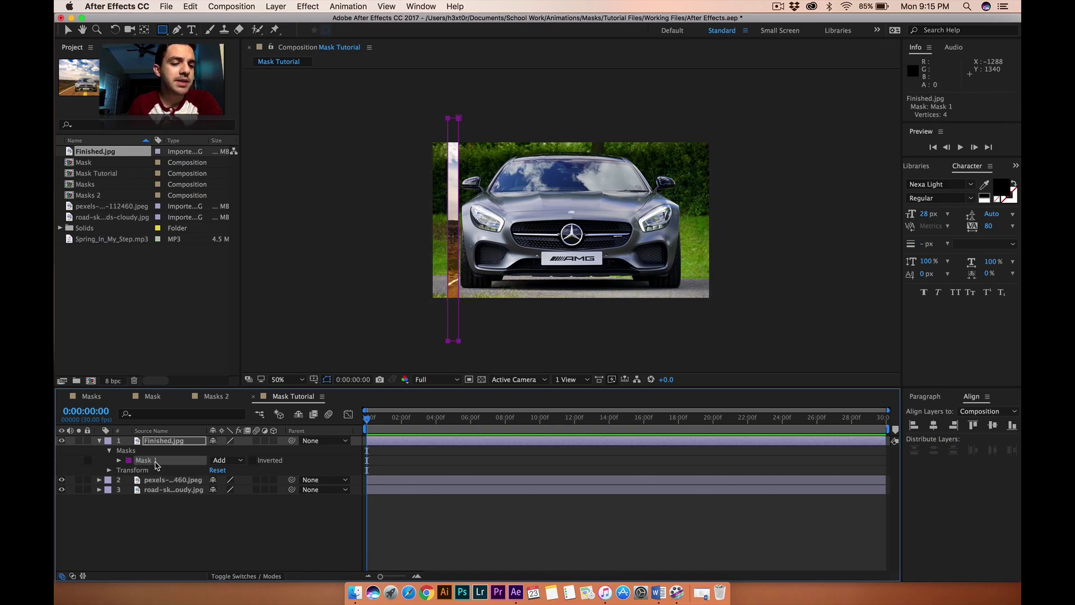
{"action": "left_click", "coordinate": [119, 460]}
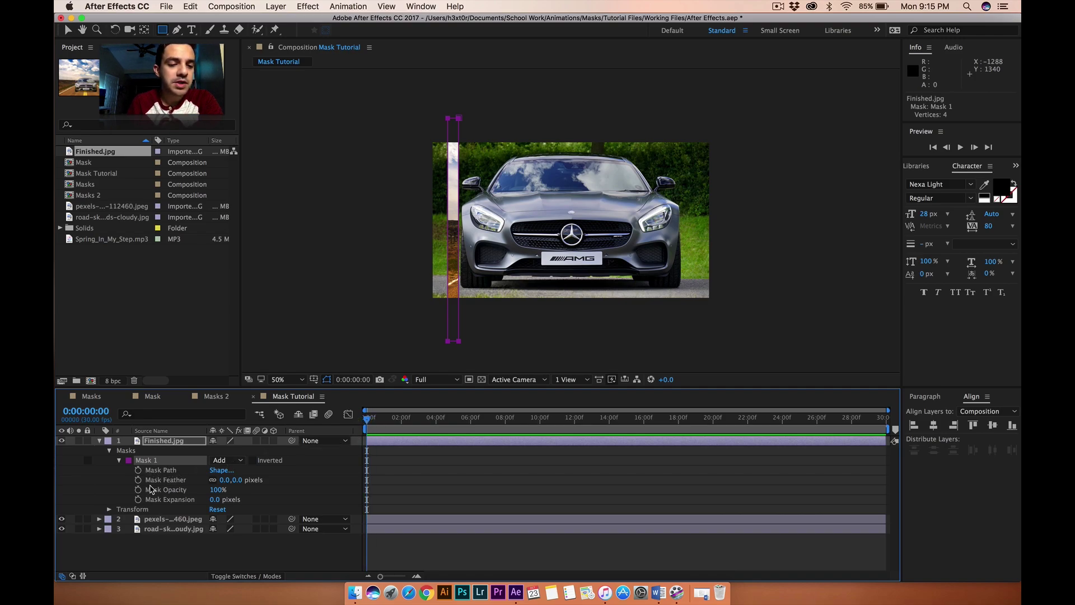
{"action": "left_click", "coordinate": [138, 472]}
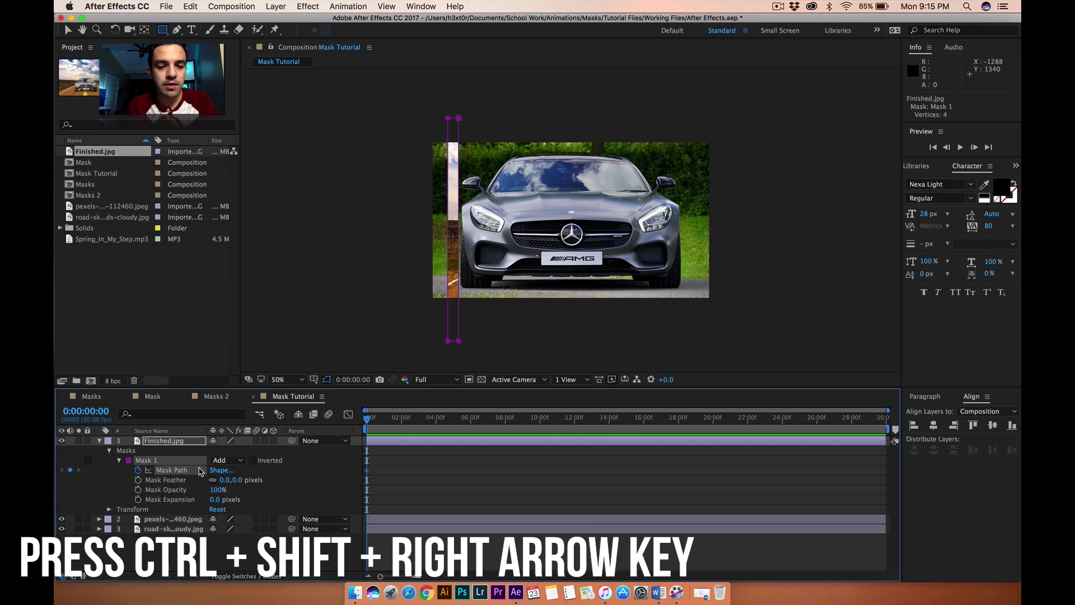
- Advance the current time to 0:00:01:10 and add a second Mask Path keyframe there
{"action": "key", "text": "ctrl+shift+Right"}
{"action": "key", "text": "ctrl+shift+Right"}
{"action": "key", "text": "ctrl+shift+Right"}
{"action": "key", "text": "ctrl+shift+Right"}
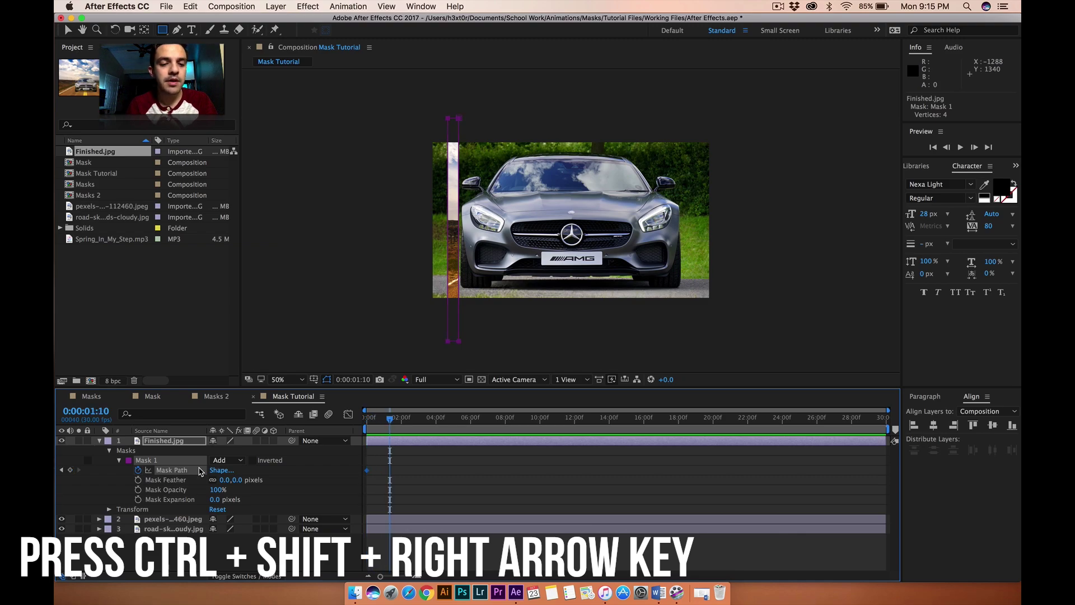
{"action": "left_click", "coordinate": [70, 470]}
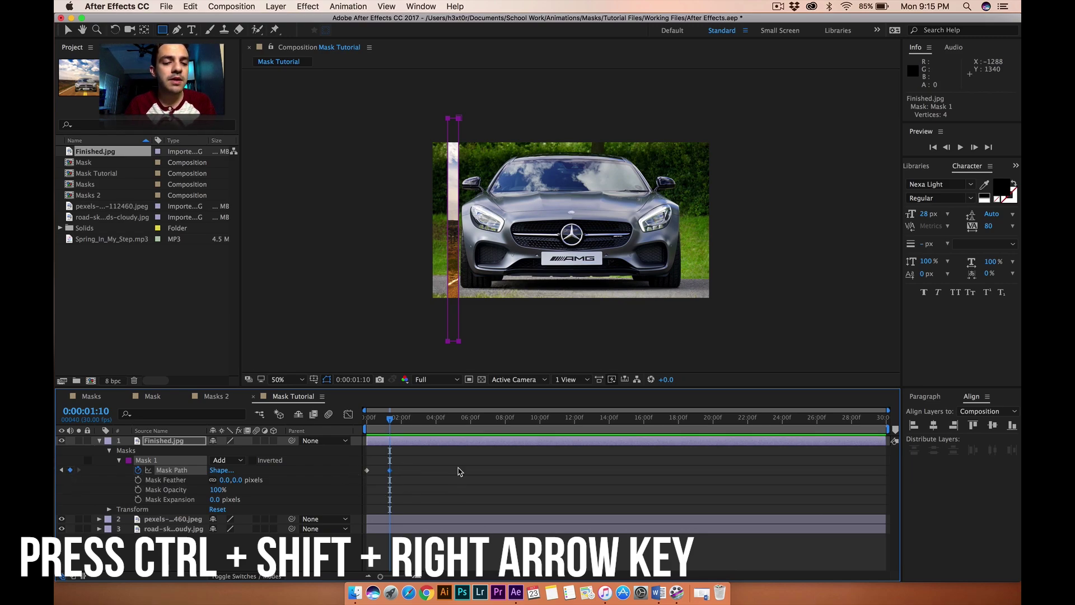
- At the first Mask Path keyframe, move all four mask points left so the strip sits just outside the frame
{"action": "left_click", "coordinate": [61, 470]}
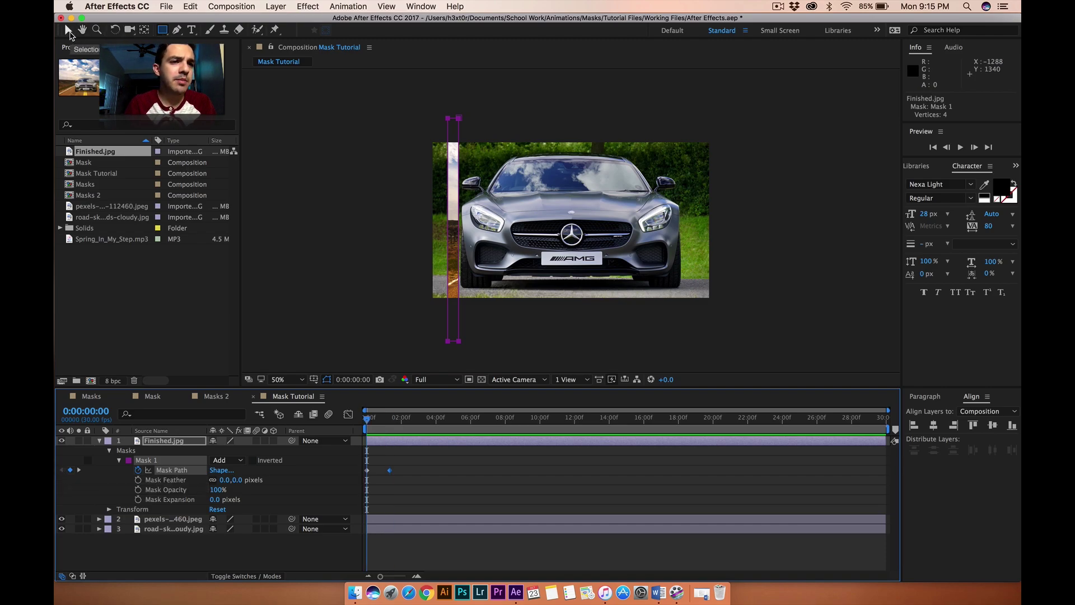
{"action": "left_click", "coordinate": [69, 33]}
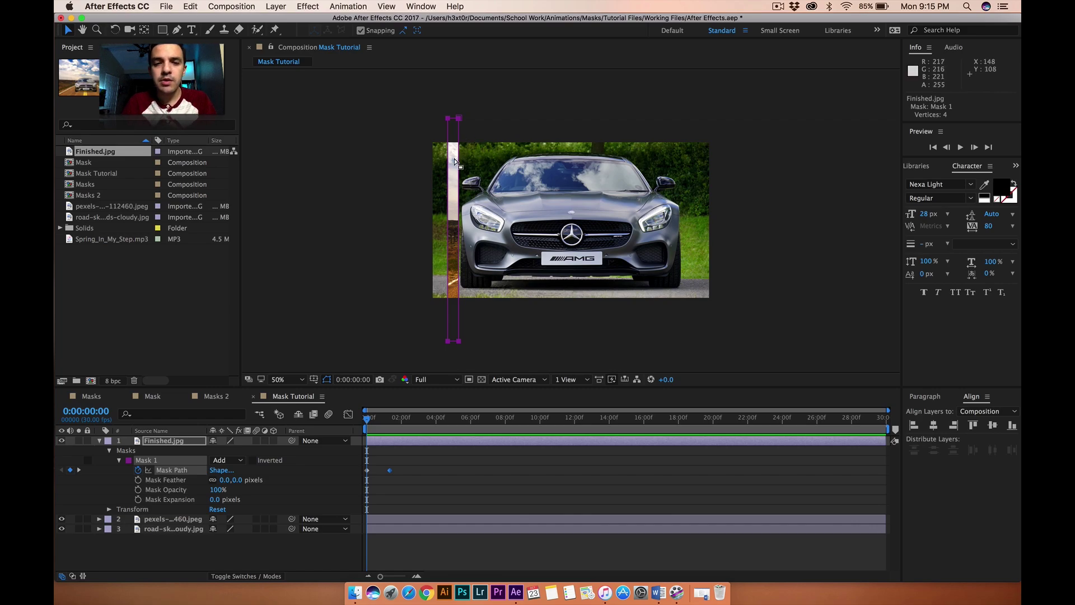
{"action": "key", "text": "period"}
{"action": "key", "text": "comma"}
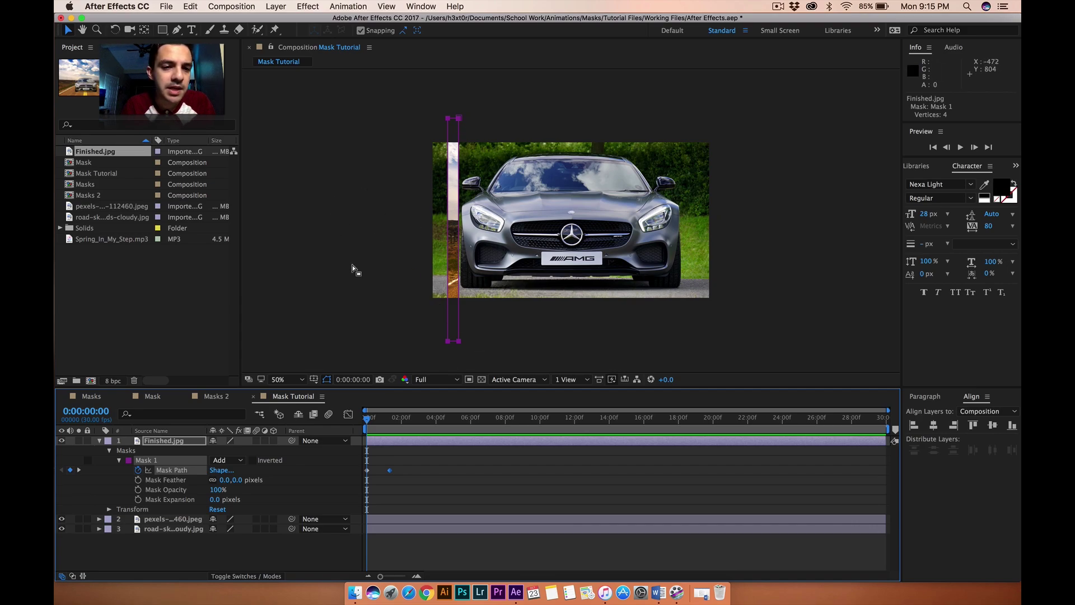
{"action": "left_click", "coordinate": [373, 232]}
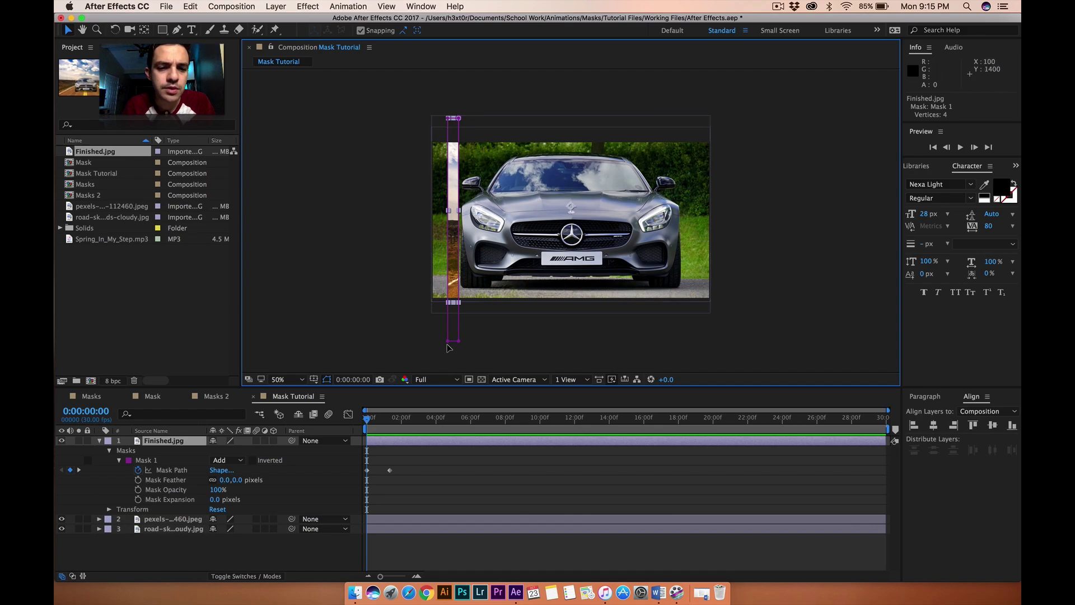
{"action": "left_click", "coordinate": [449, 119]}
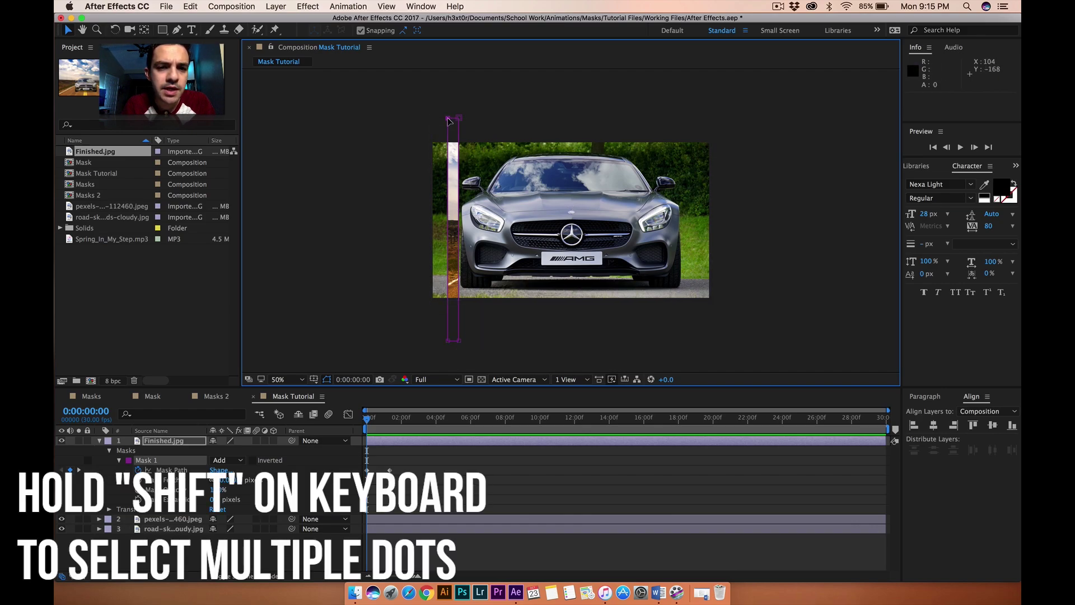
{"action": "left_click", "coordinate": [458, 119], "text": "shift"}
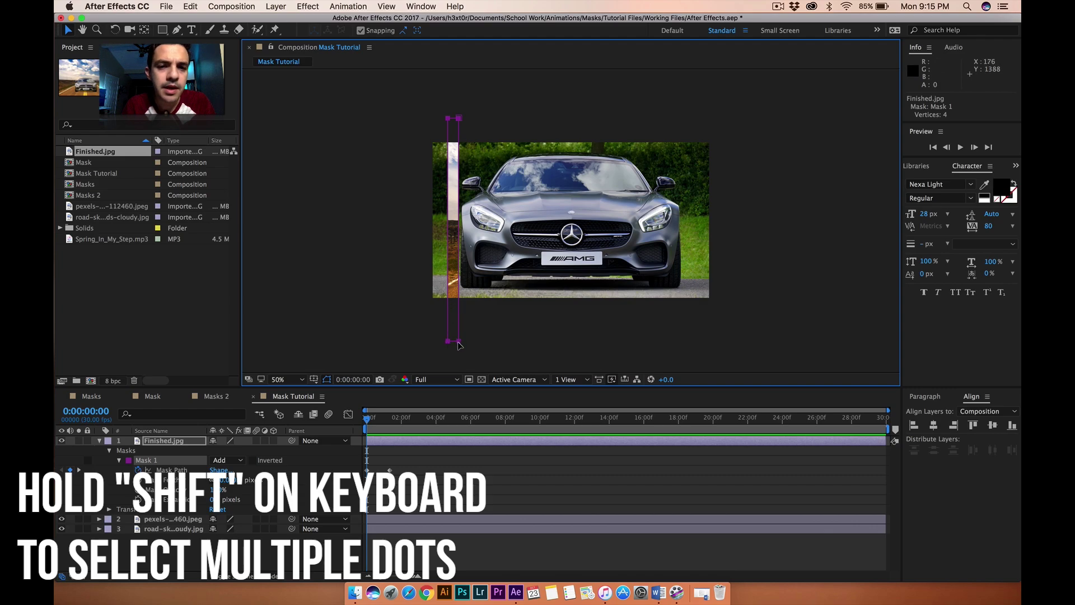
{"action": "left_click_drag", "start_coordinate": [457, 342], "coordinate": [431, 340]}
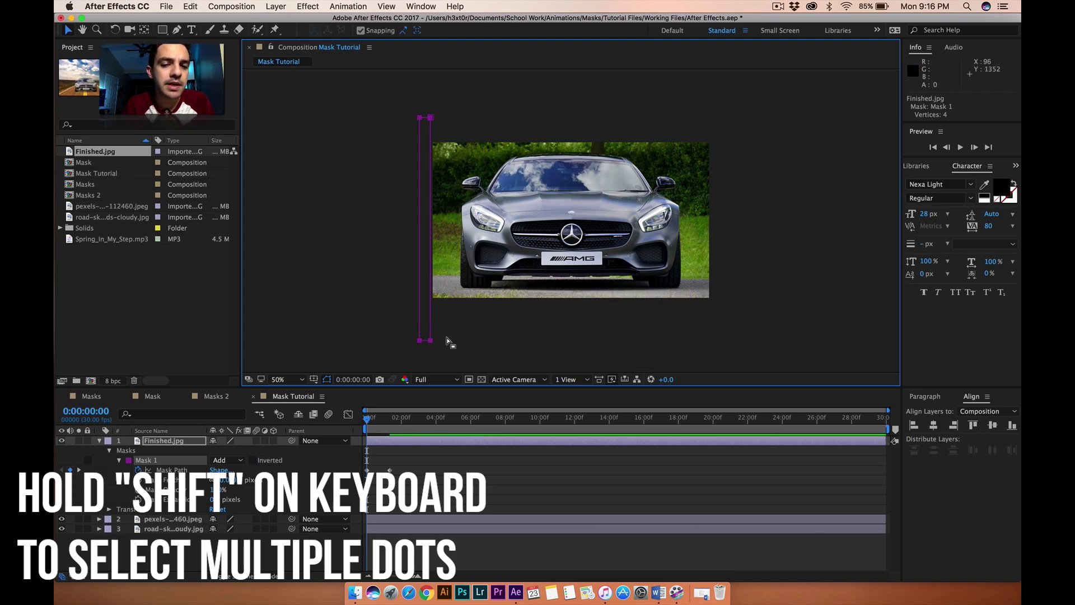
- Slant the mask at the first keyframe by moving its two lower points further left together
{"action": "left_click", "coordinate": [310, 224]}
{"action": "left_click_drag", "start_coordinate": [402, 339], "coordinate": [448, 352]}
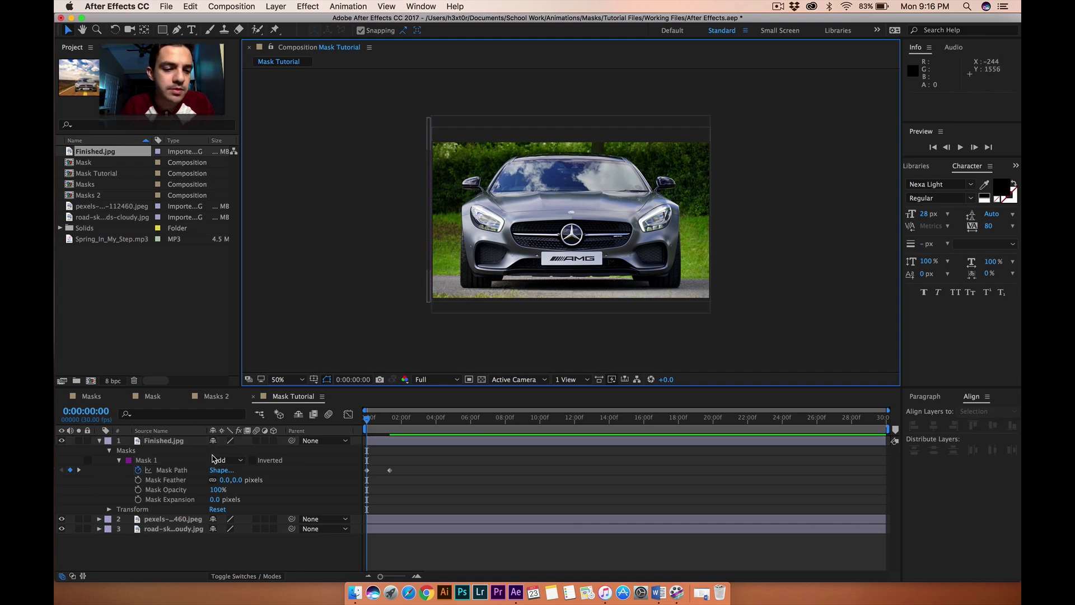
{"action": "left_click", "coordinate": [171, 471]}
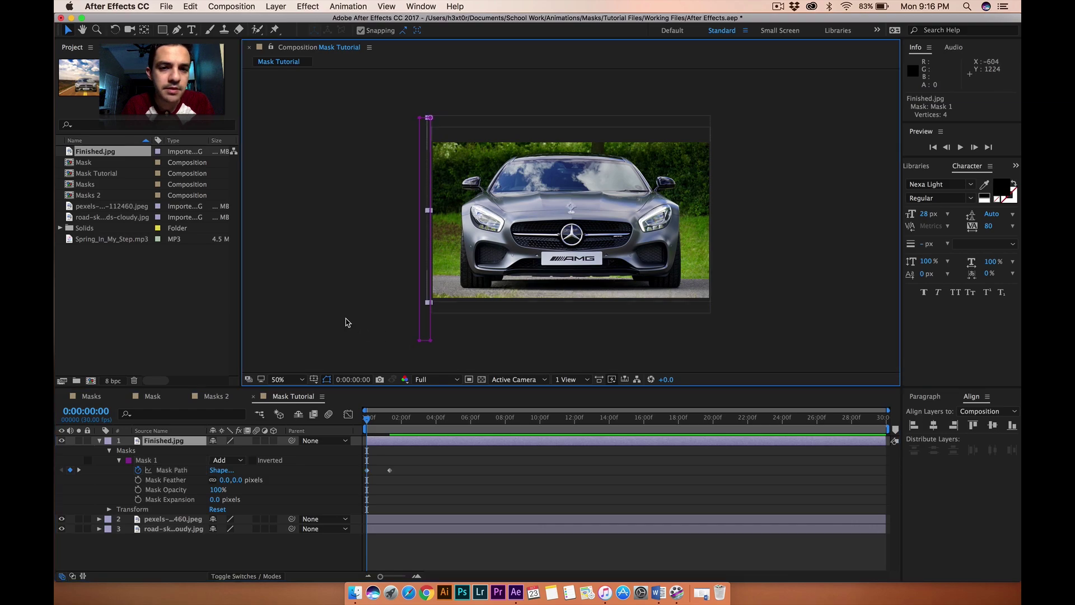
{"action": "left_click", "coordinate": [420, 342]}
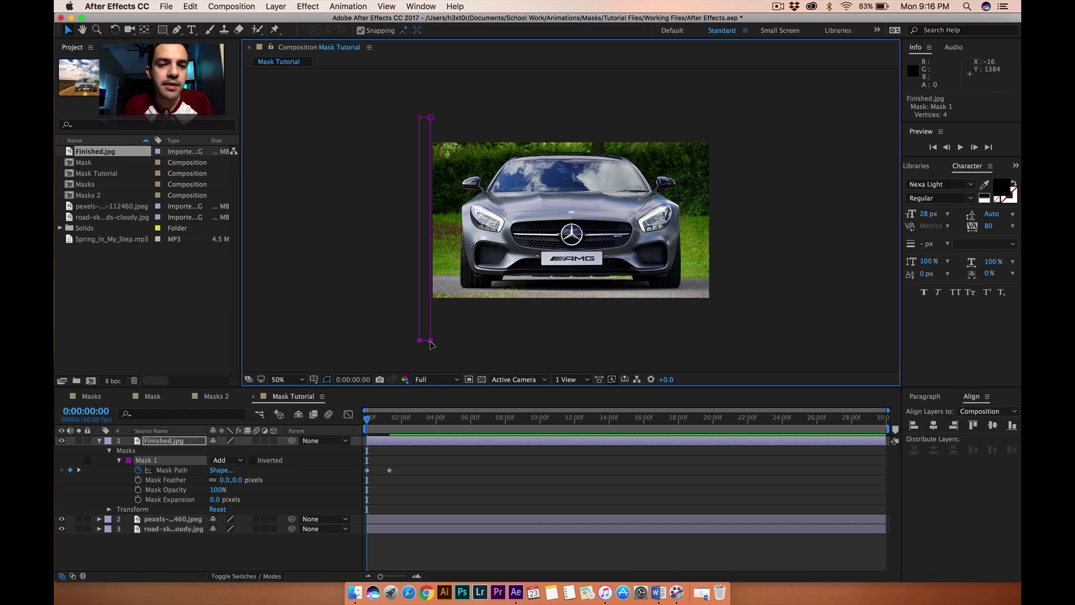
{"action": "left_click_drag", "start_coordinate": [430, 341], "coordinate": [364, 342]}
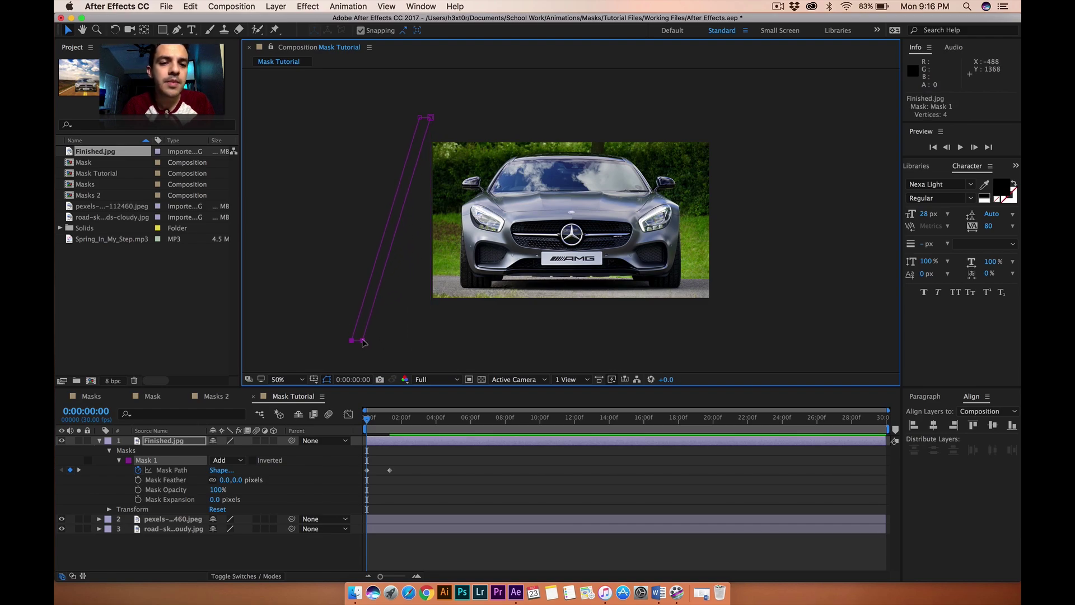
{"action": "left_click", "coordinate": [289, 236]}
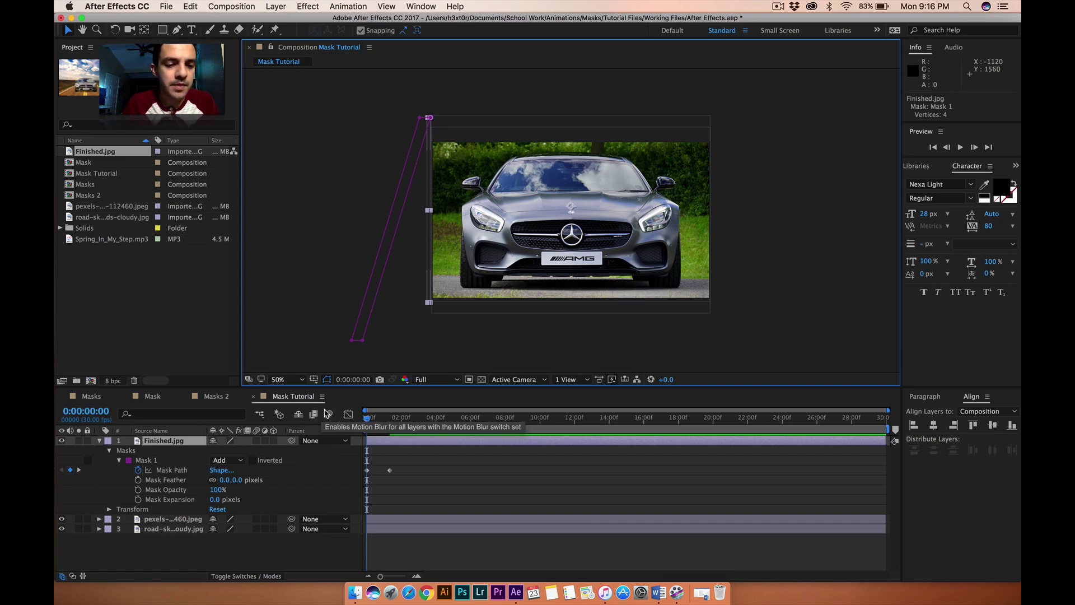
- Compare the mask at both keyframes and delete the Mask Path keyframe at 0:00:01:10
{"action": "left_click", "coordinate": [79, 473]}
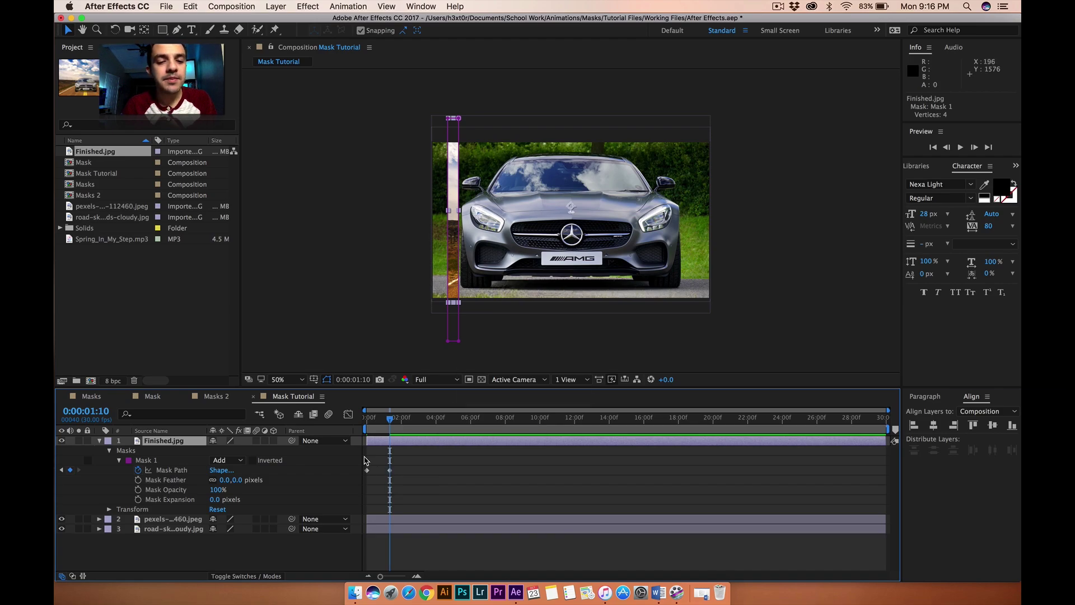
{"action": "left_click", "coordinate": [380, 466]}
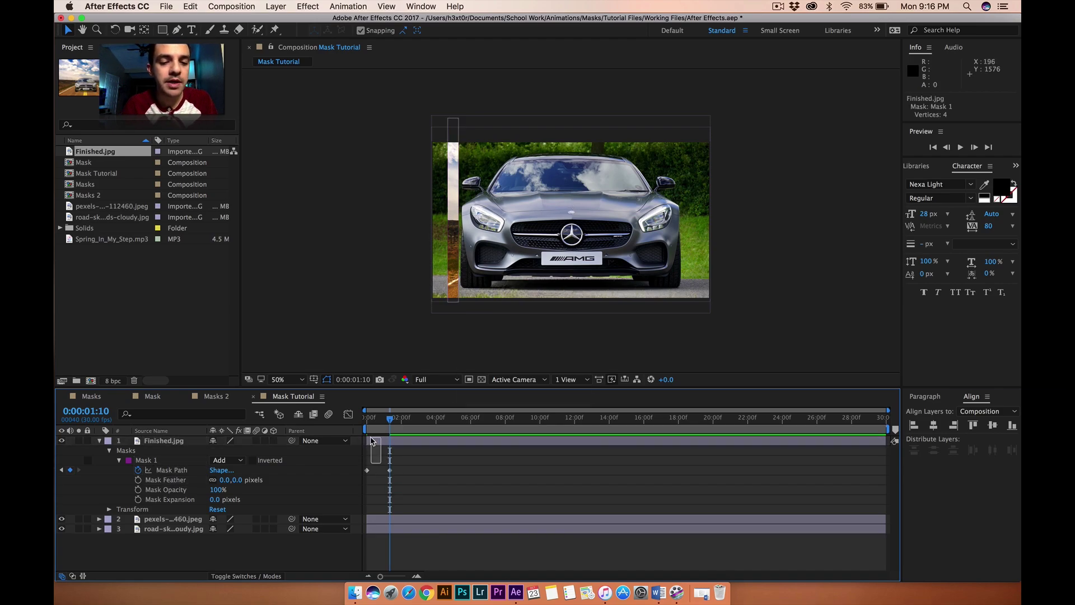
{"action": "left_click", "coordinate": [61, 471]}
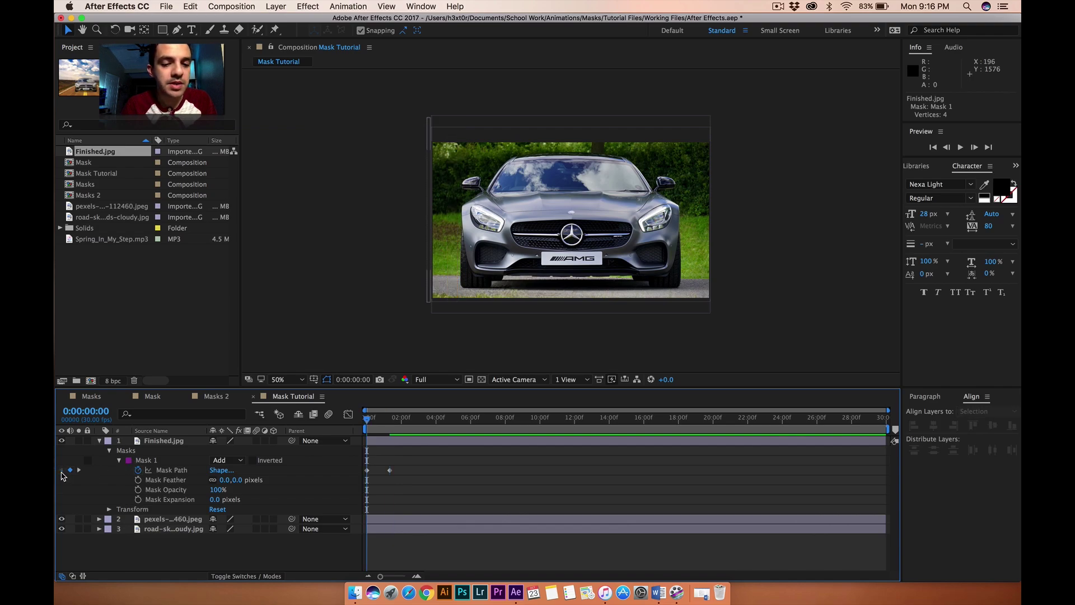
{"action": "left_click_drag", "start_coordinate": [382, 465], "coordinate": [413, 495]}
{"action": "key", "text": "Delete"}
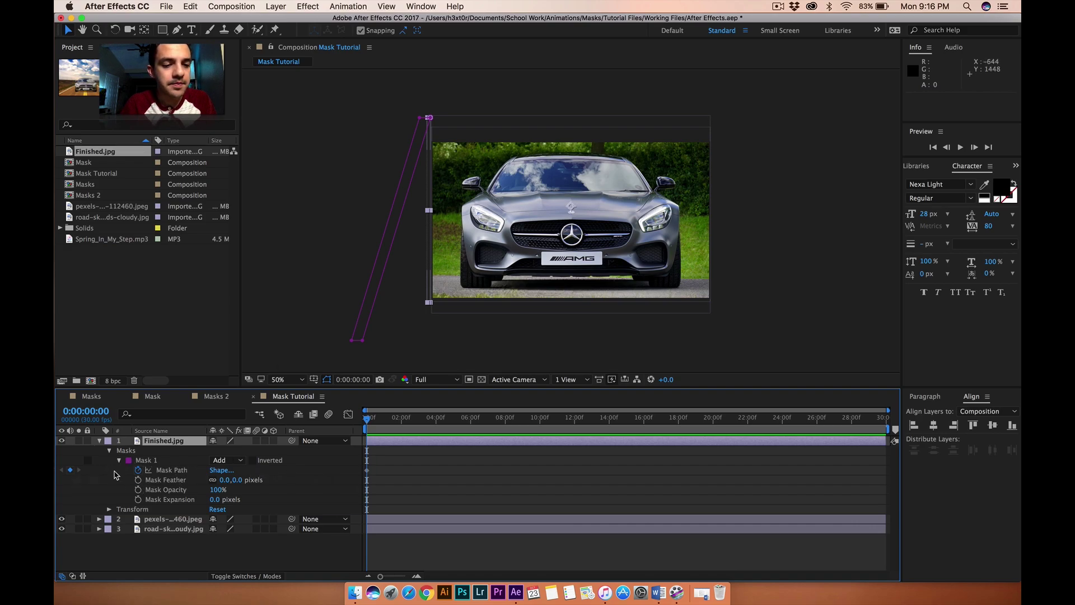
- Select the Finished.jpg layer and advance the current time to 0:00:01:10
{"action": "left_click", "coordinate": [186, 443]}
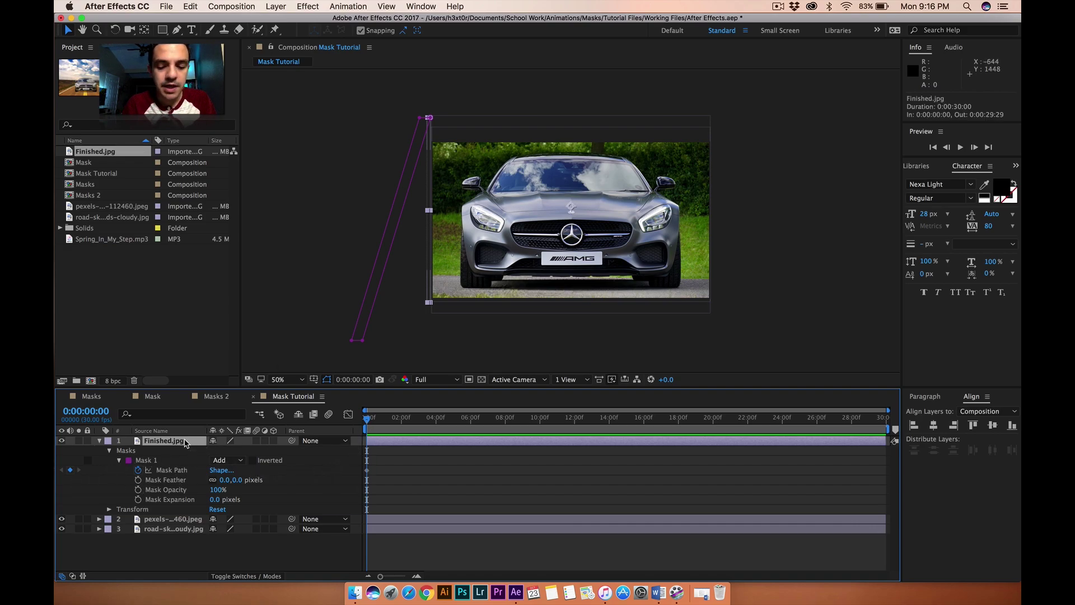
{"action": "key", "text": "ctrl+shift+Right"}
{"action": "key", "text": "ctrl+shift+Right"}
{"action": "key", "text": "ctrl+shift+Right"}
{"action": "key", "text": "ctrl+shift+Right"}
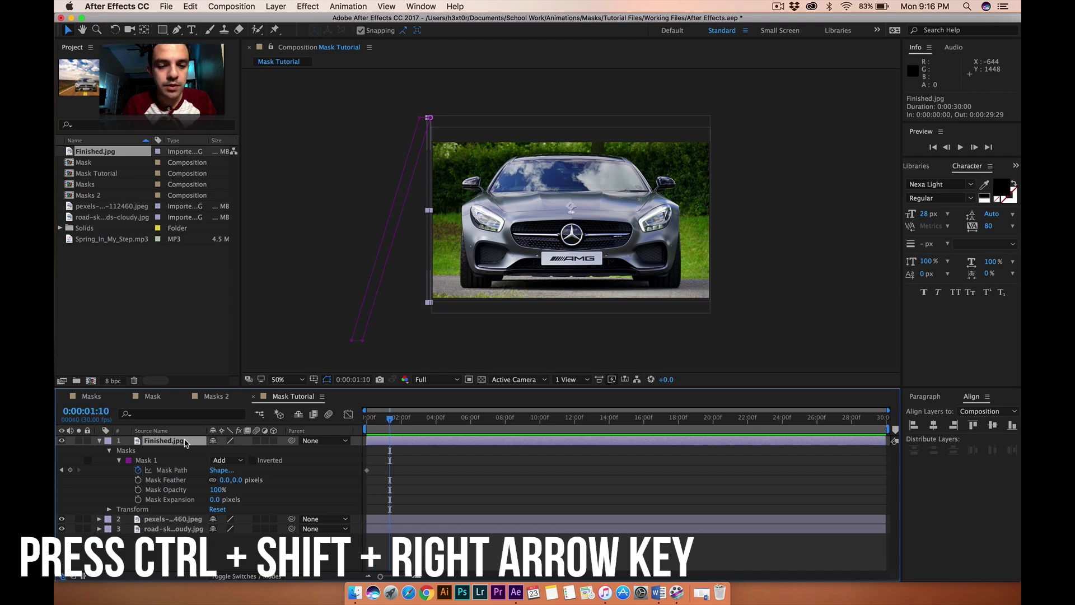
- Add a Mask Path keyframe at 0:00:01:10 and move the whole slanted mask across to just beyond the frame's right edge
{"action": "left_click", "coordinate": [69, 470]}
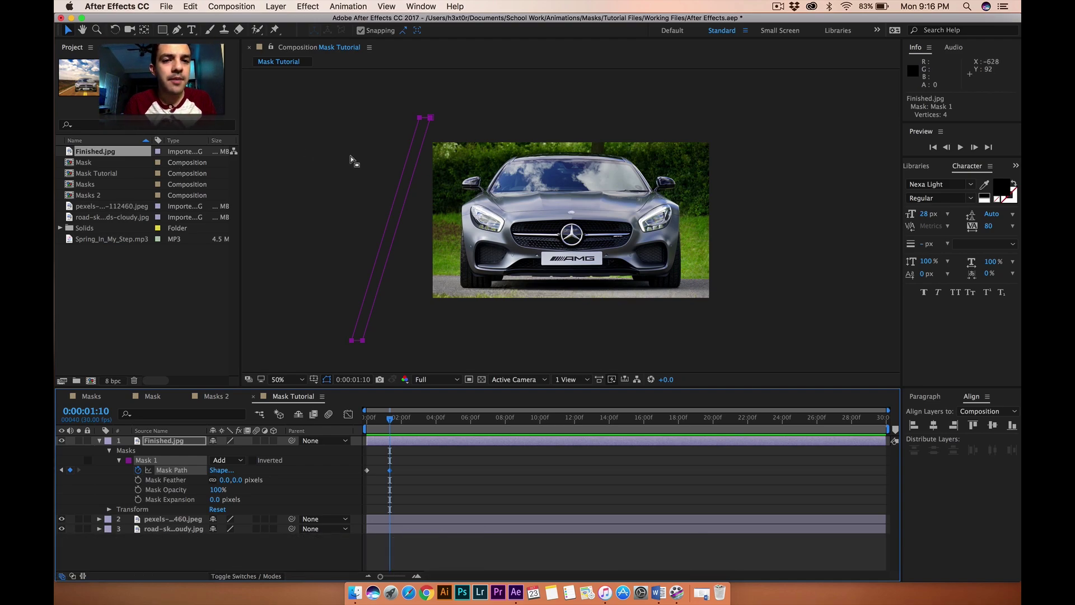
{"action": "left_click", "coordinate": [431, 118]}
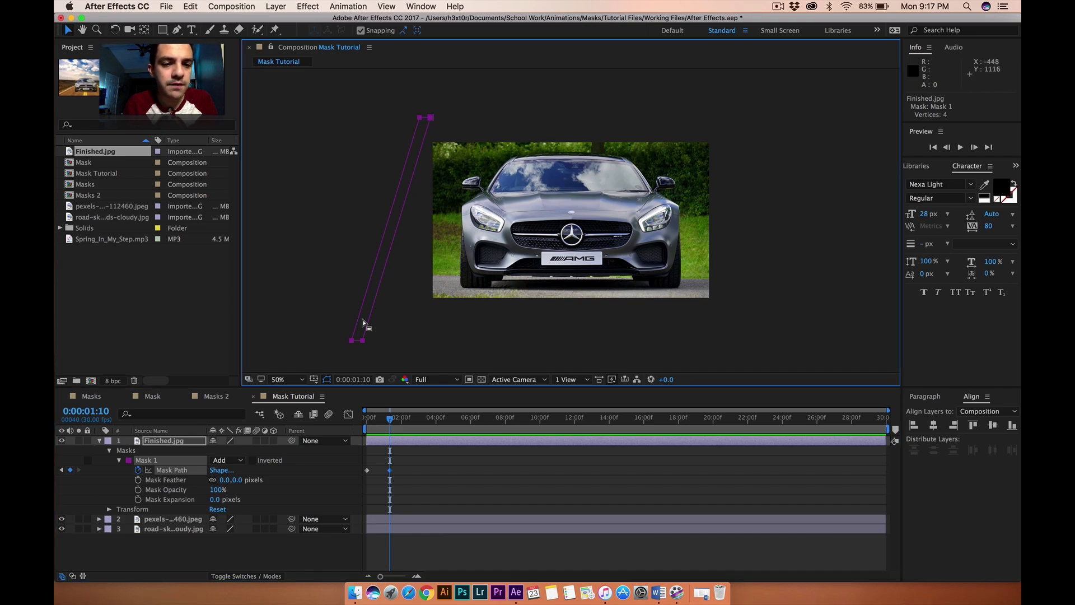
{"action": "left_click_drag", "start_coordinate": [361, 344], "coordinate": [714, 365]}
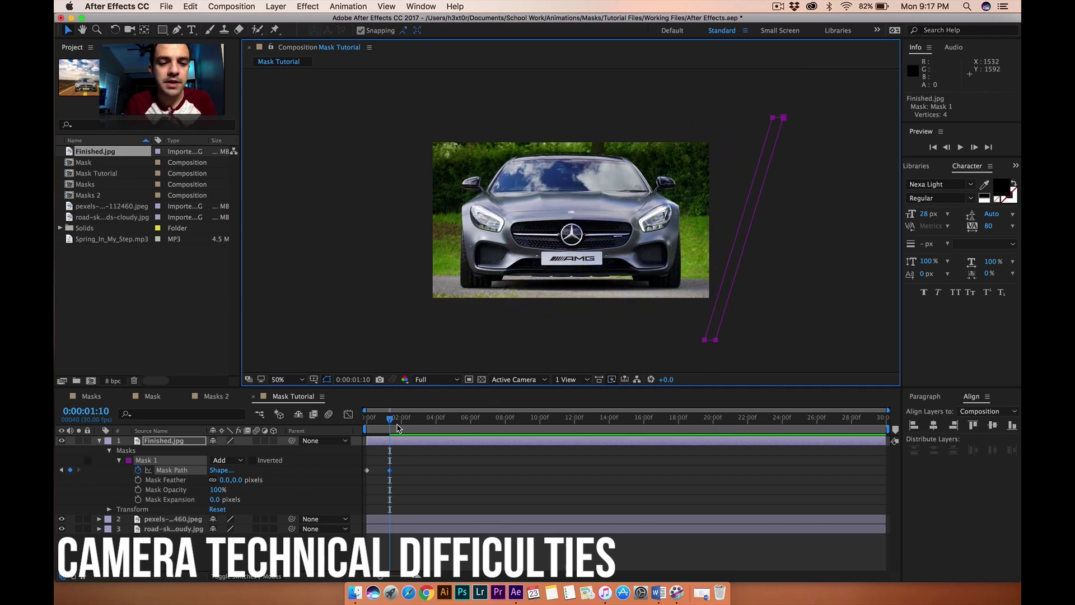
{"action": "mouse_move", "coordinate": [391, 422]}
{"action": "left_mouse_down"}
{"action": "mouse_move", "coordinate": [357, 423]}
{"action": "mouse_move", "coordinate": [391, 429]}
{"action": "left_mouse_up"}
{"action": "left_click", "coordinate": [62, 470]}
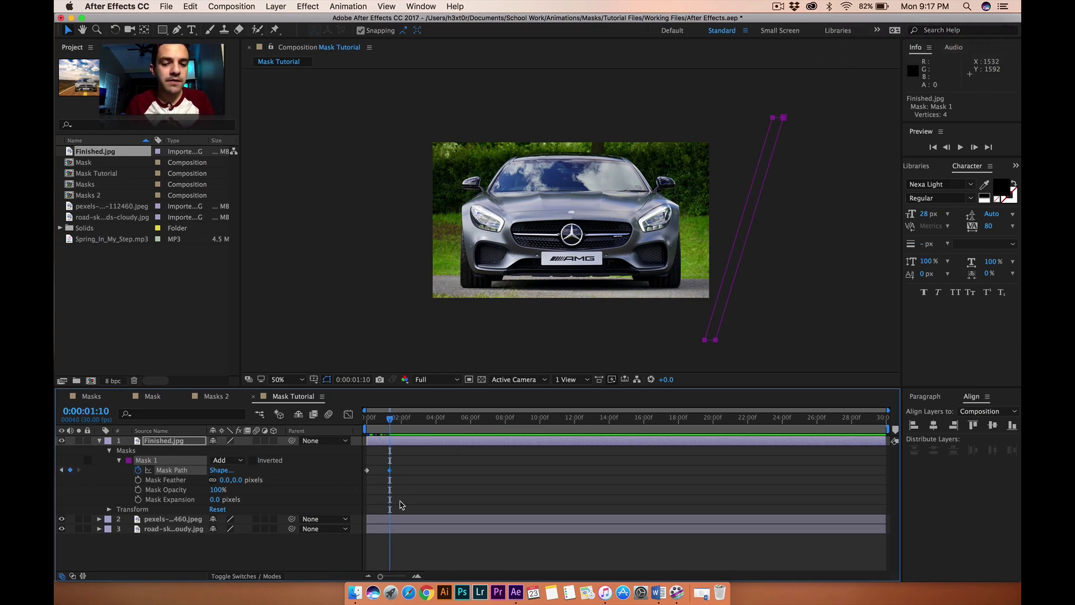
- At 0:00:02:20, move the Finished.jpg mask's two left-hand points together past the frame's left edge so the mask covers the whole image
{"action": "key", "text": "space"}
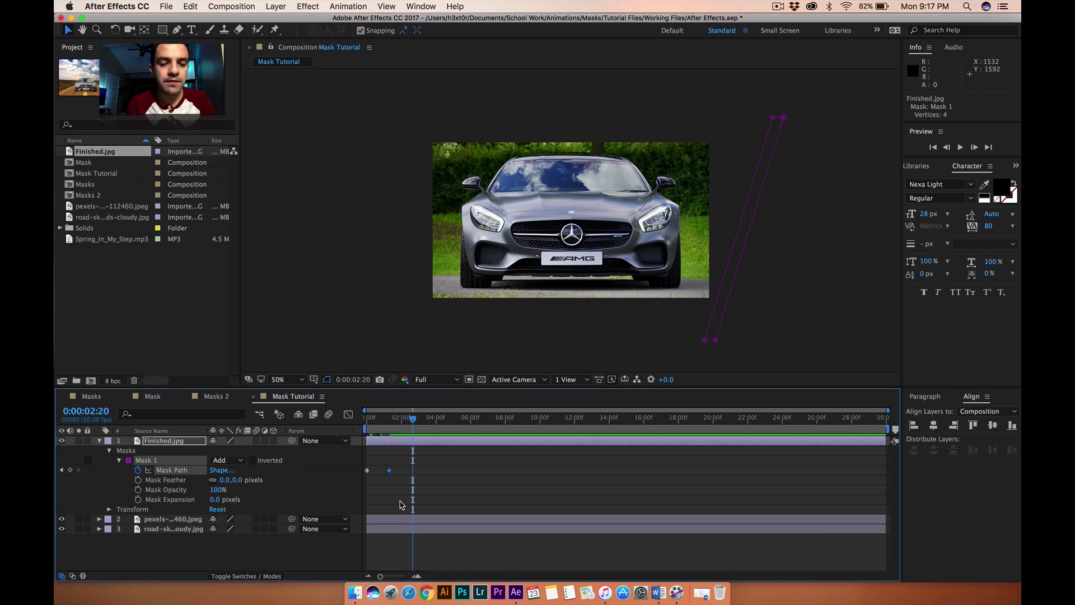
{"action": "left_click", "coordinate": [824, 208]}
{"action": "left_click", "coordinate": [776, 136]}
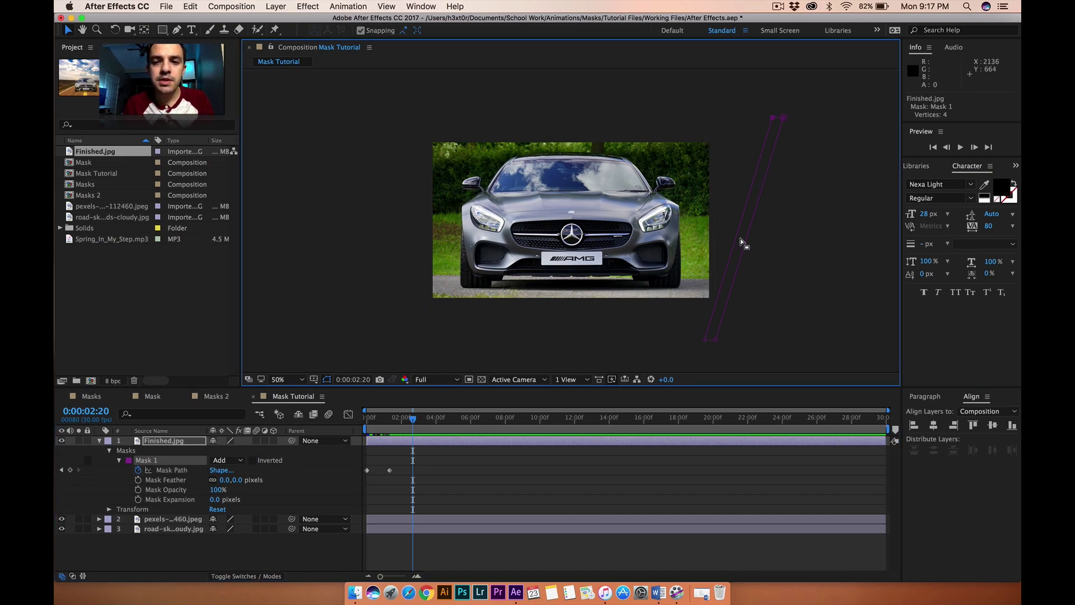
{"action": "left_click_drag", "start_coordinate": [704, 342], "coordinate": [360, 332]}
{"action": "left_click", "coordinate": [339, 305]}
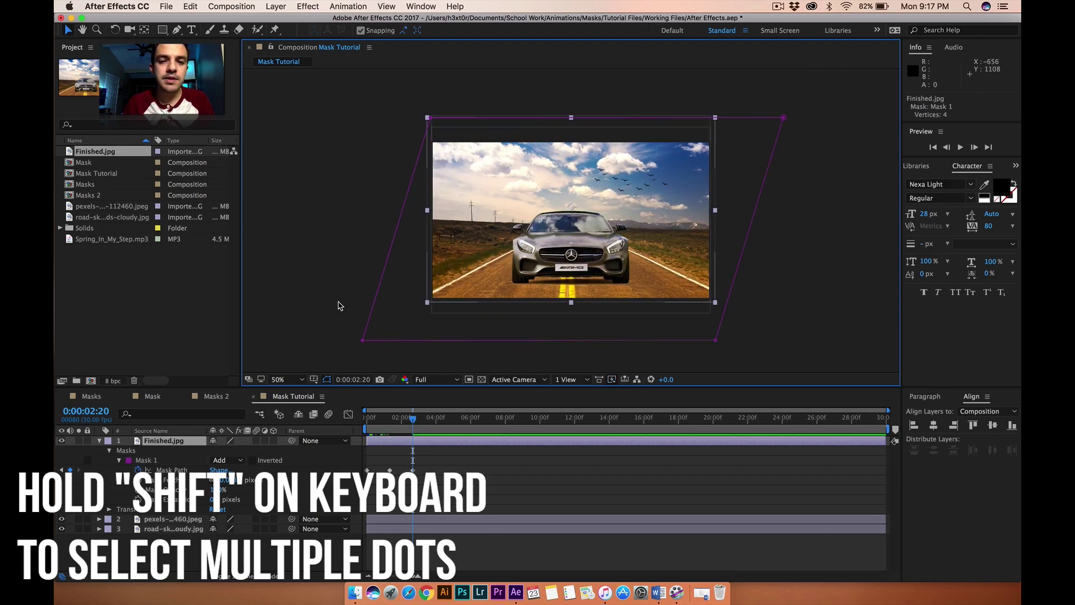
- Preview the Finished.jpg mask animation from the start of the composition
{"action": "left_click_drag", "start_coordinate": [410, 421], "coordinate": [338, 423]}
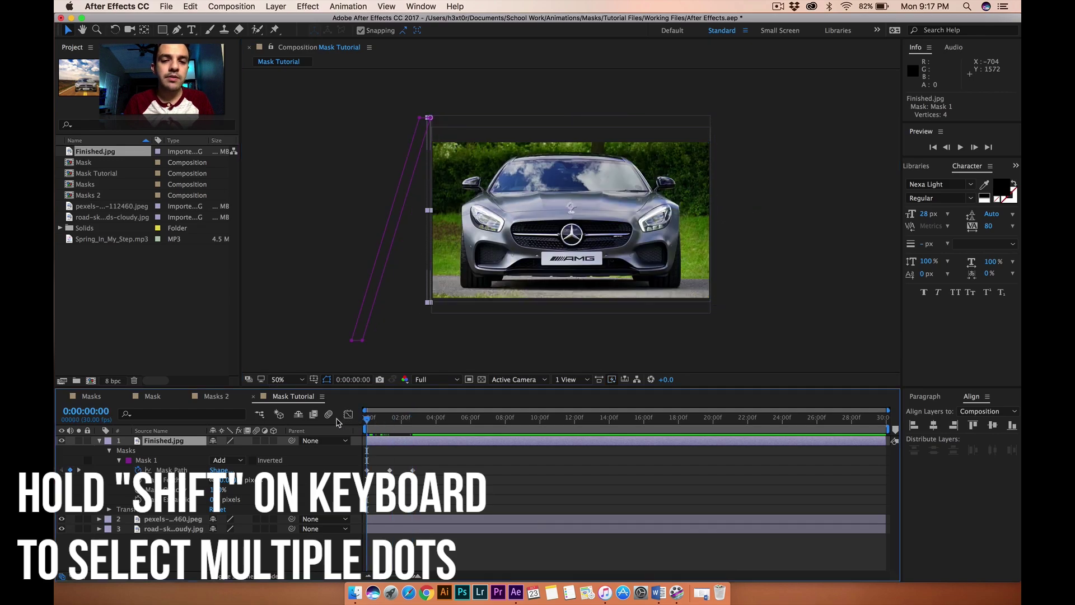
{"action": "key", "text": "space"}
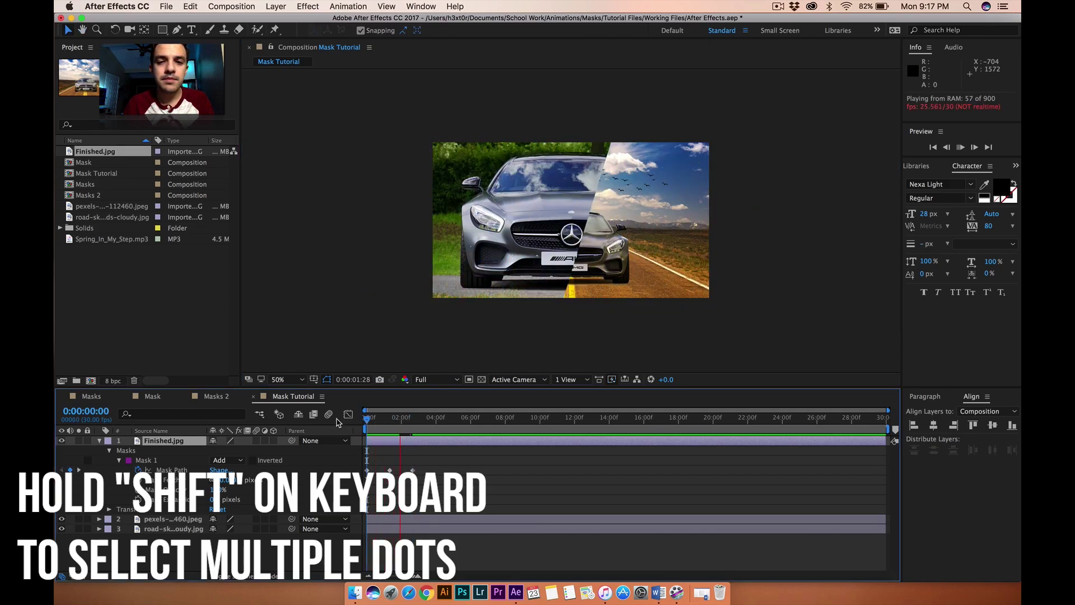
{"action": "key", "text": "space"}
{"action": "left_click", "coordinate": [366, 421]}
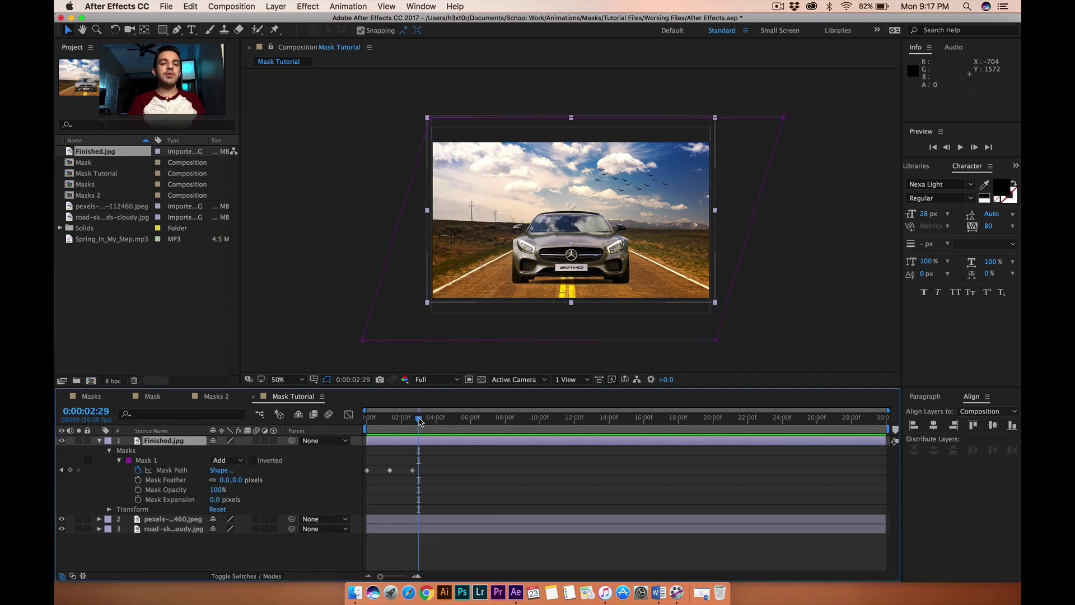
{"action": "key", "text": "space"}
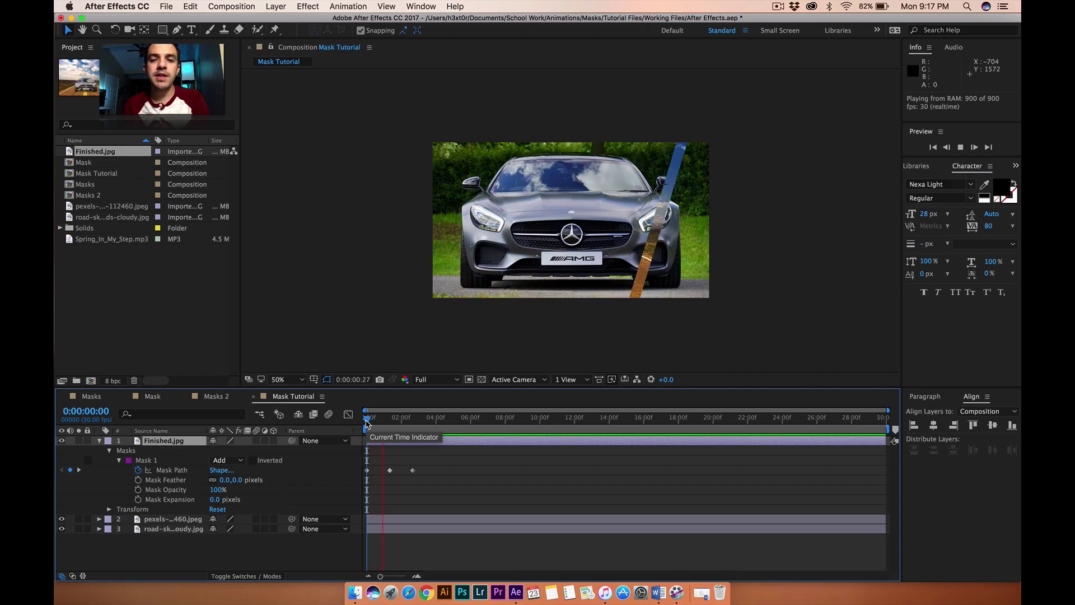
{"action": "key", "text": "space"}
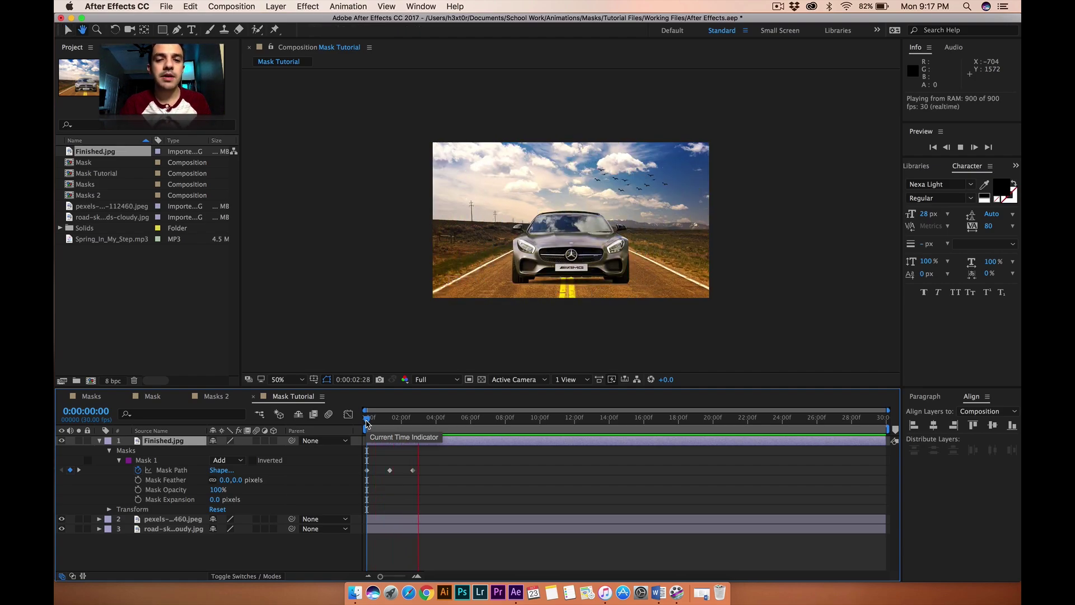
- Collapse the Finished.jpg layer, move it to the bottom of the layer stack and select the pexels car photo layer
{"action": "left_click", "coordinate": [100, 441]}
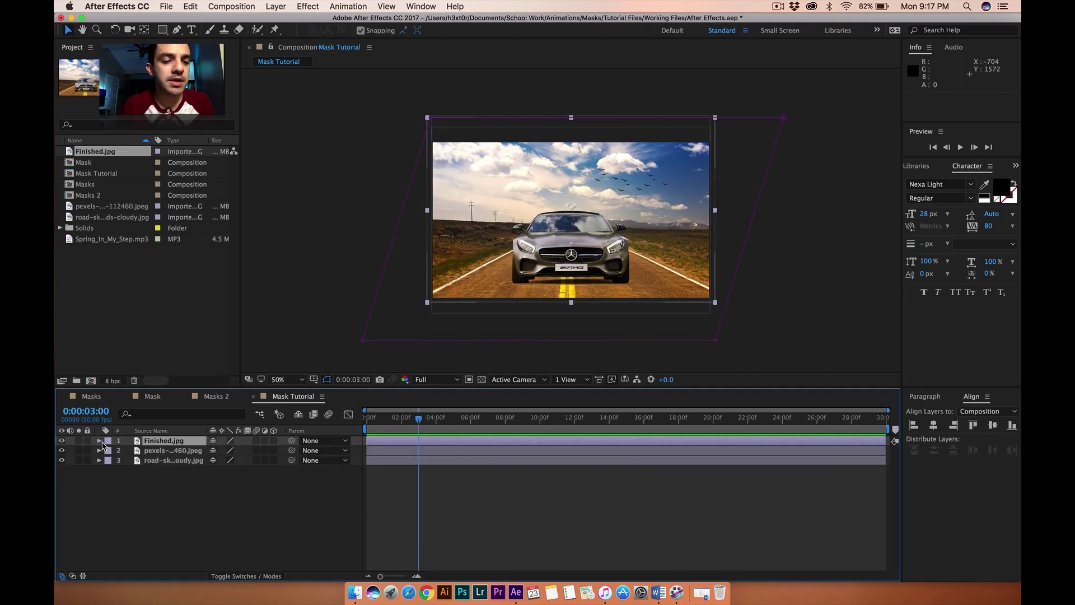
{"action": "mouse_move", "coordinate": [164, 443]}
{"action": "left_mouse_down"}
{"action": "mouse_move", "coordinate": [163, 473]}
{"action": "mouse_move", "coordinate": [163, 460]}
{"action": "left_mouse_up"}
{"action": "left_click", "coordinate": [162, 451]}
{"action": "left_click", "coordinate": [161, 445]}
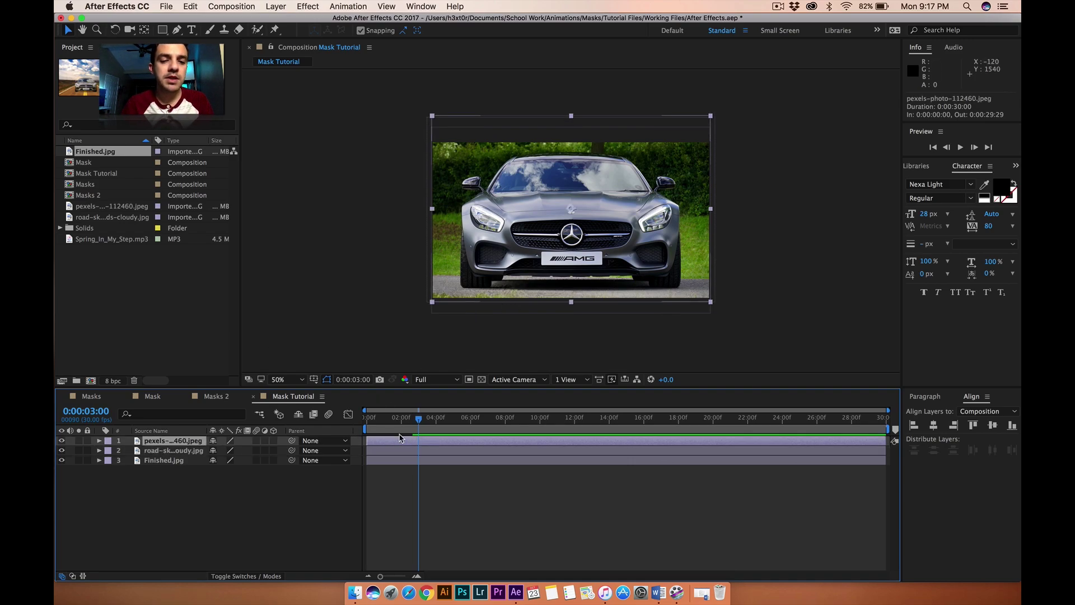
- At 0:00:00:00, draw a tall, narrow rectangular mask on the pexels car photo layer near the frame's left edge
{"action": "left_click_drag", "start_coordinate": [422, 424], "coordinate": [354, 429]}
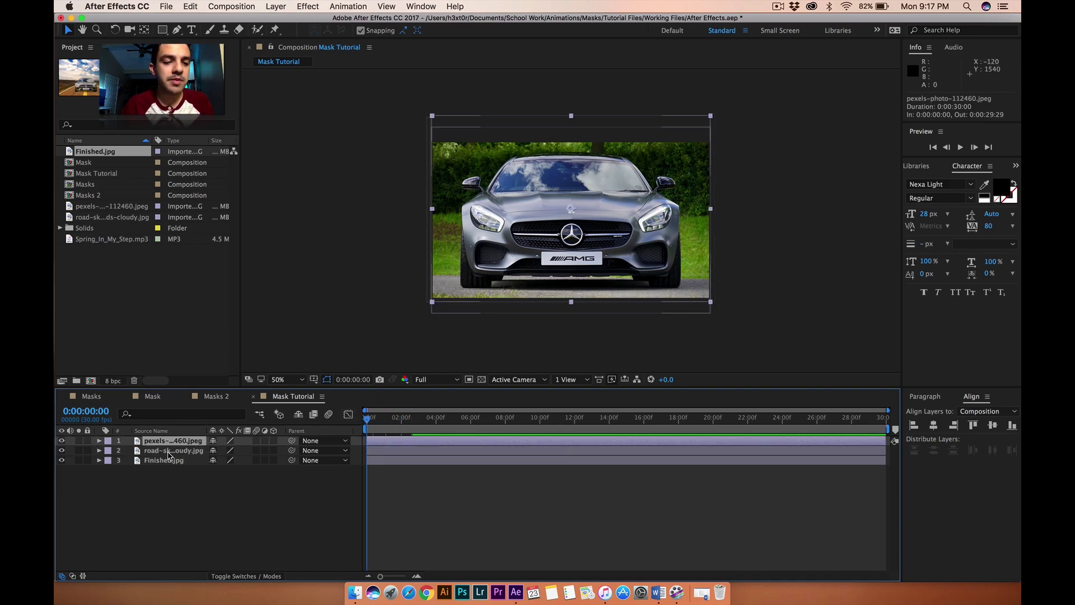
{"action": "key", "text": "q"}
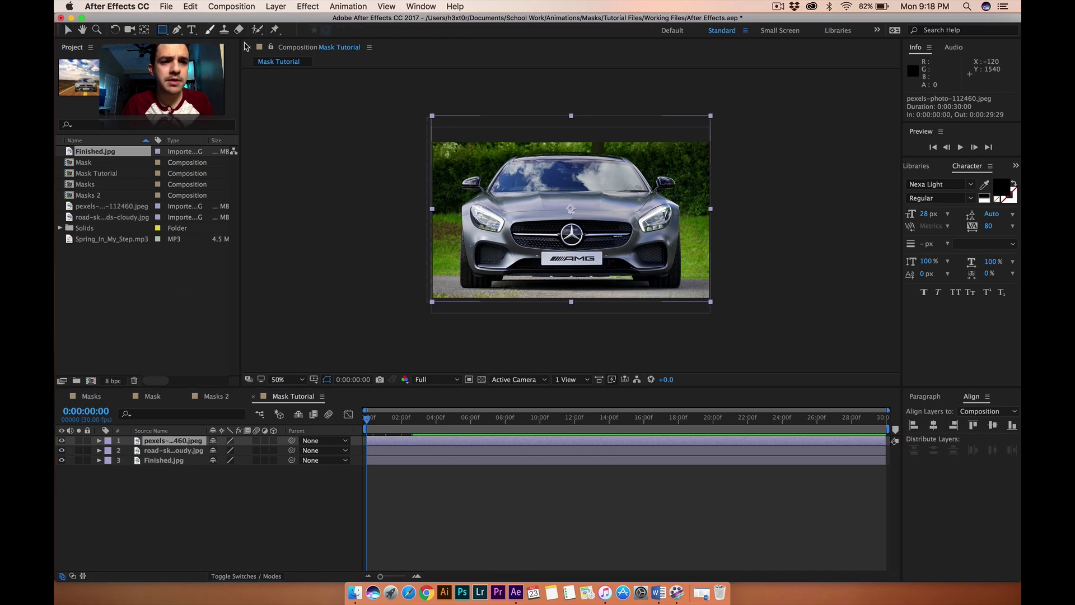
{"action": "key", "text": "super+shift+n"}
{"action": "left_click_drag", "start_coordinate": [447, 107], "coordinate": [459, 325]}
{"action": "key", "text": "v"}
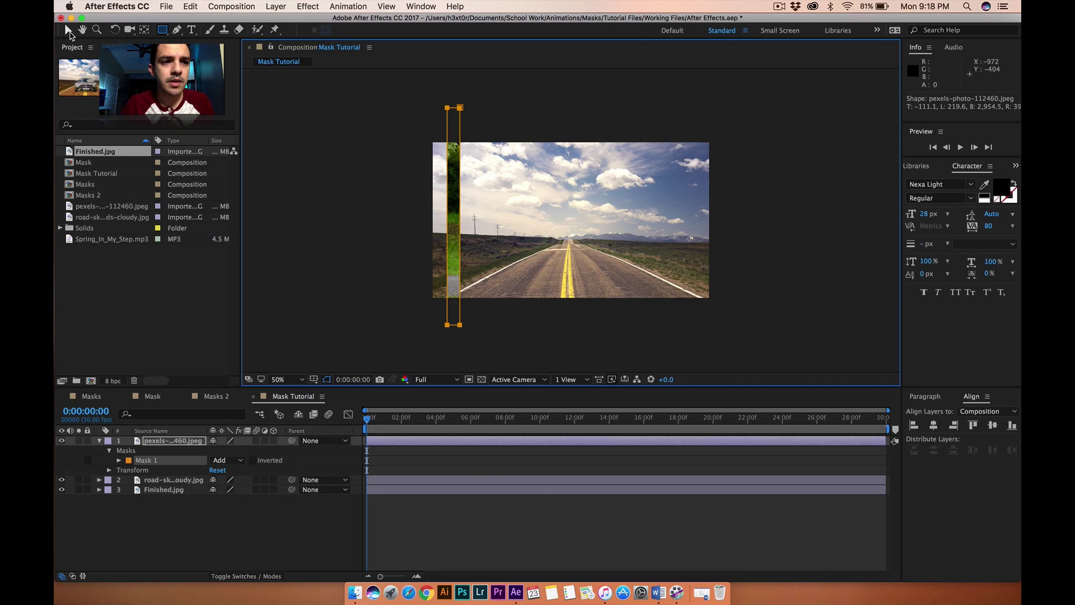
- Slant the car photo's mask by moving its two lower points left together
{"action": "left_click", "coordinate": [427, 319]}
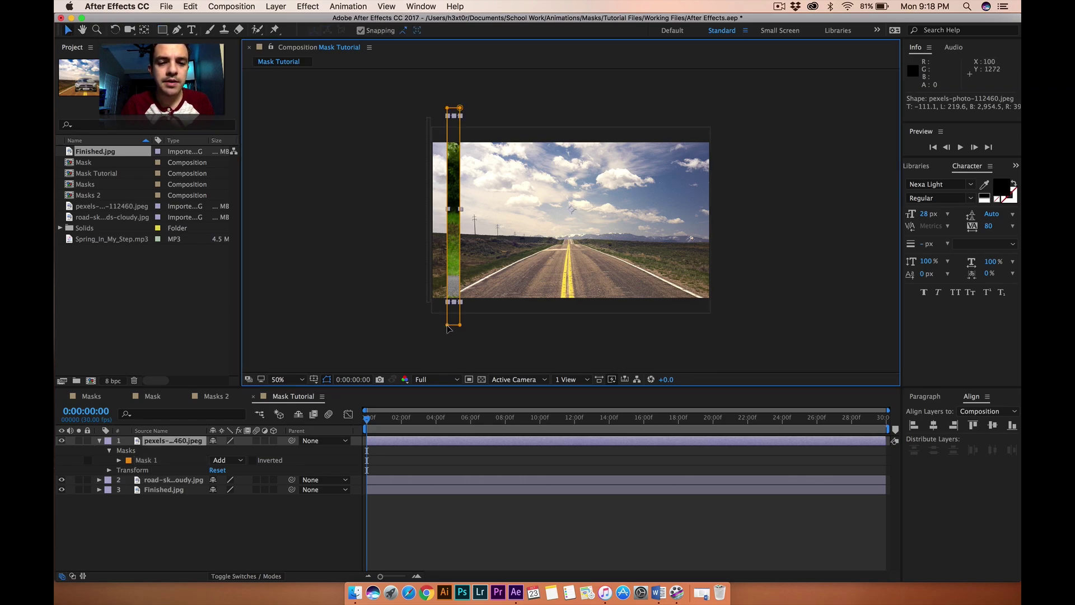
{"action": "left_click", "coordinate": [447, 325]}
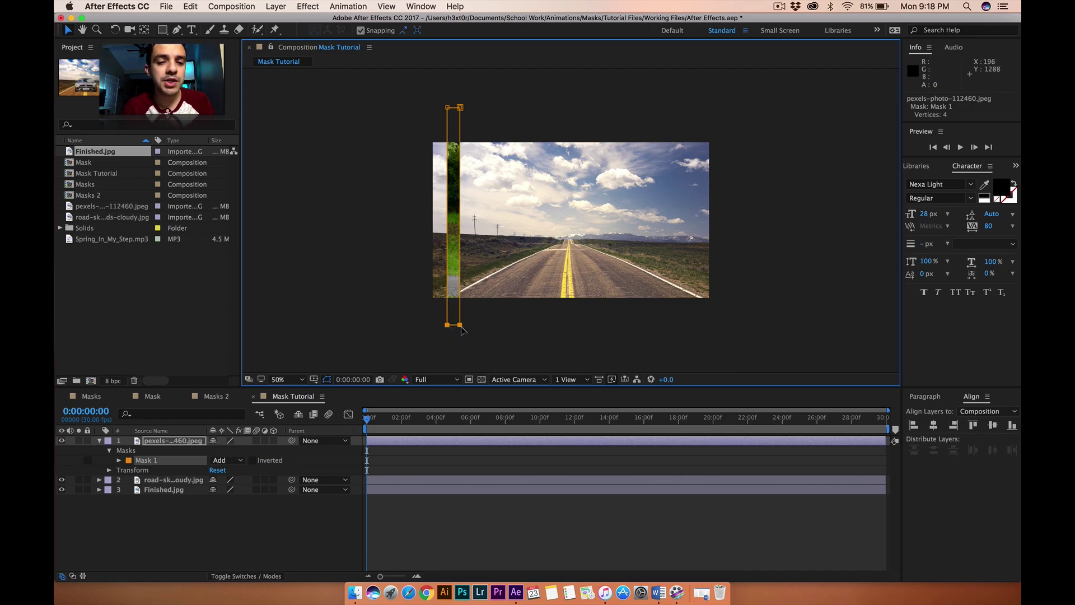
{"action": "left_click_drag", "start_coordinate": [459, 327], "coordinate": [373, 328]}
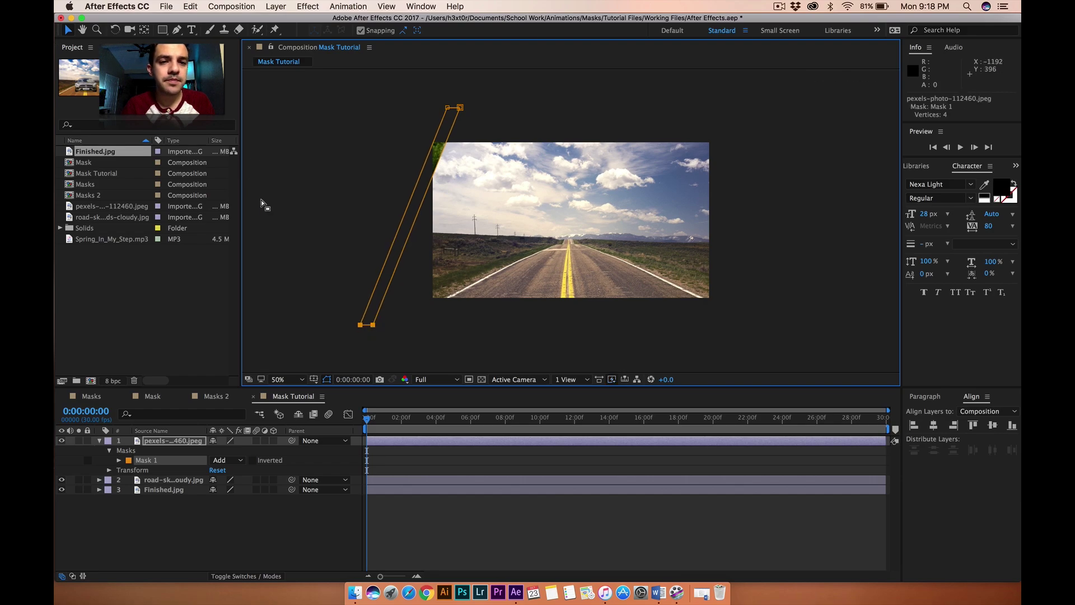
- Move the whole slanted mask left until it is outside the frame and set a Mask Path keyframe at 0:00:00:00
{"action": "left_click", "coordinate": [396, 229]}
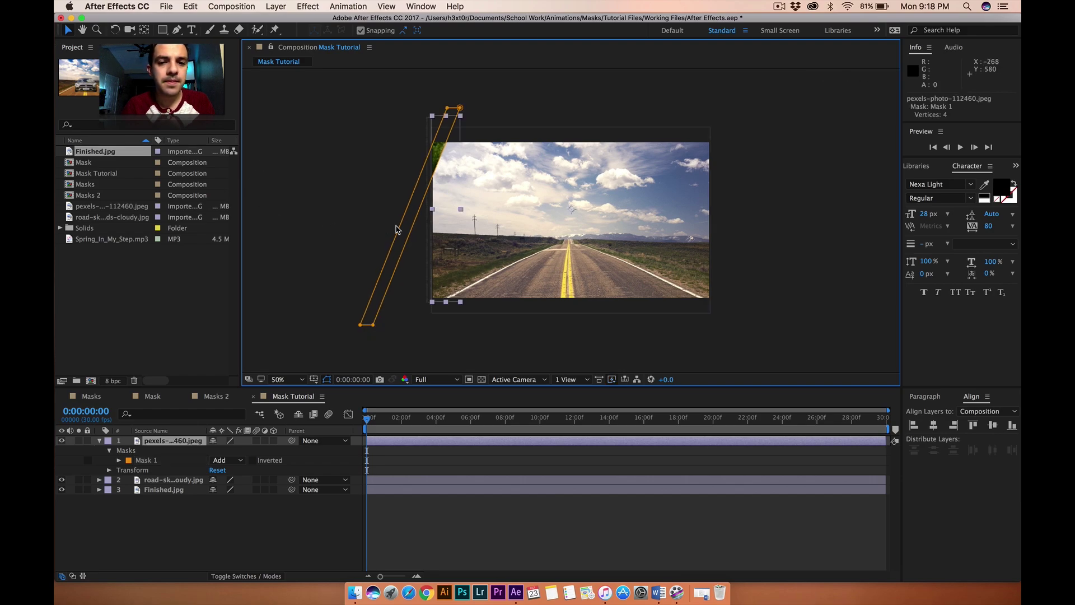
{"action": "left_click", "coordinate": [360, 325]}
{"action": "left_click", "coordinate": [372, 325], "text": "shift"}
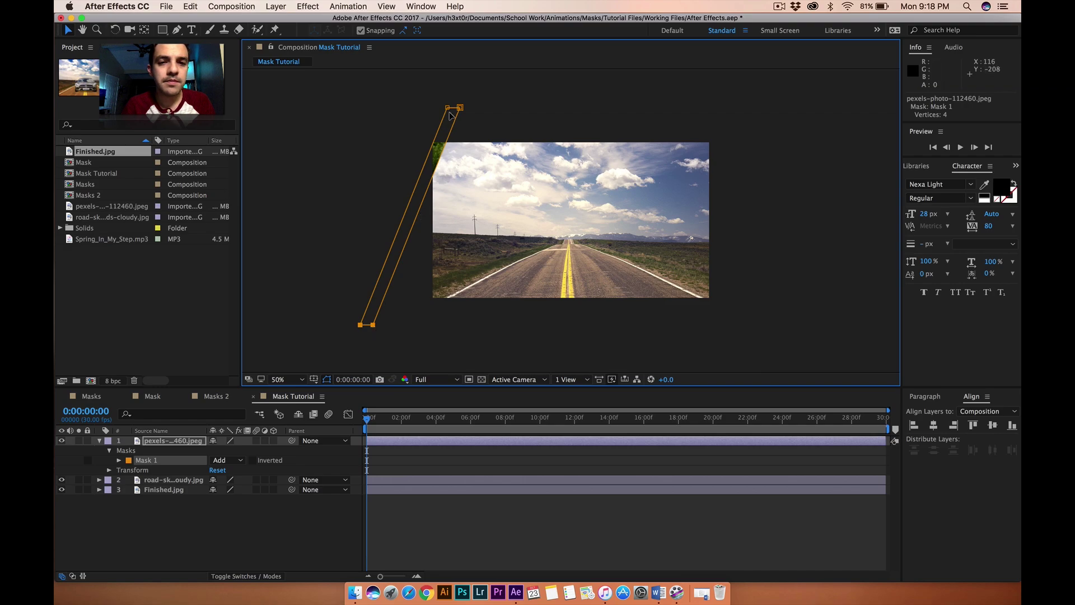
{"action": "left_click_drag", "start_coordinate": [462, 108], "coordinate": [424, 108]}
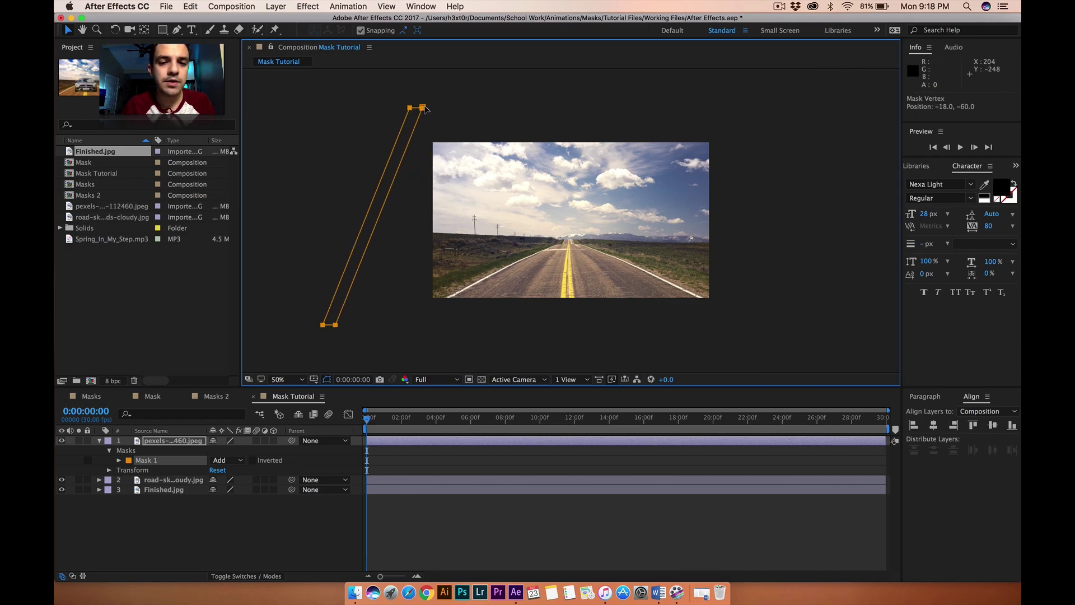
{"action": "left_click", "coordinate": [120, 461]}
{"action": "left_click", "coordinate": [138, 470]}
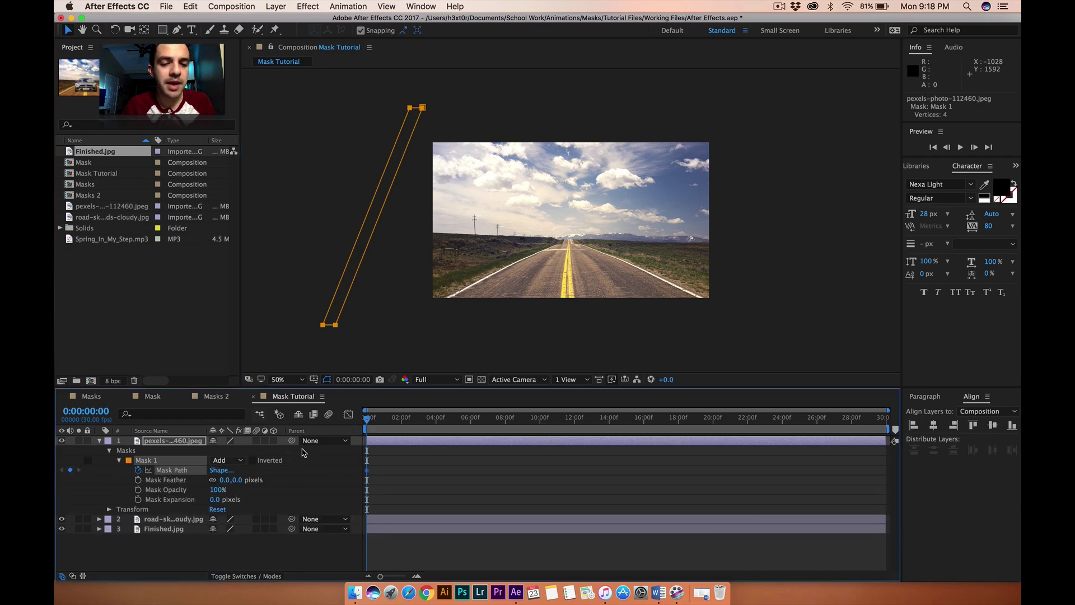
- At 0:00:01:10, move the car photo's whole mask across to just beyond the frame's right edge
{"action": "key", "text": "space"}
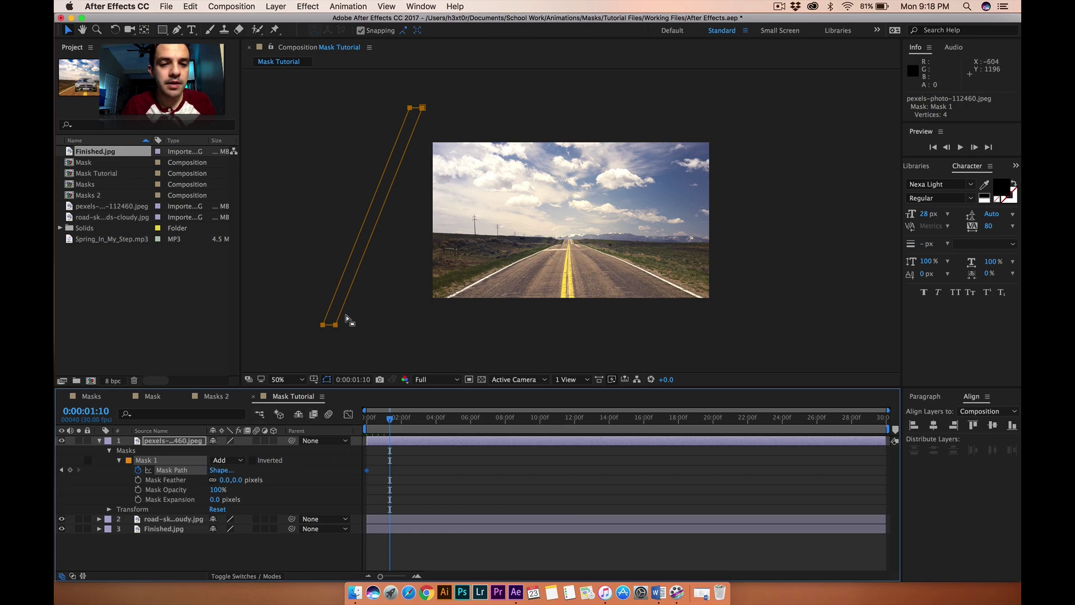
{"action": "left_click_drag", "start_coordinate": [337, 327], "coordinate": [717, 340]}
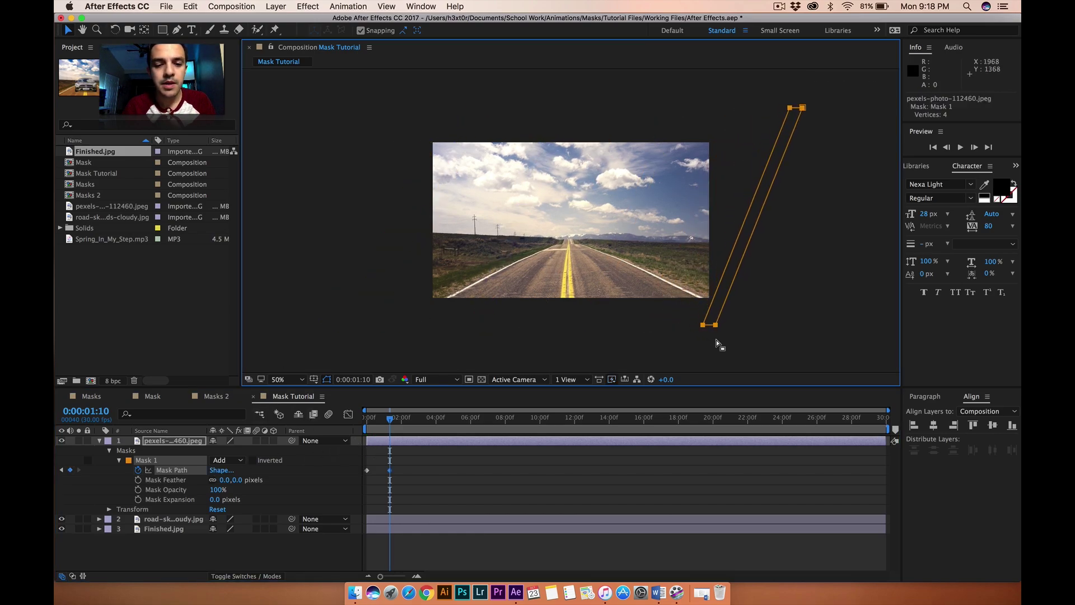
{"action": "key", "text": "super+Down"}
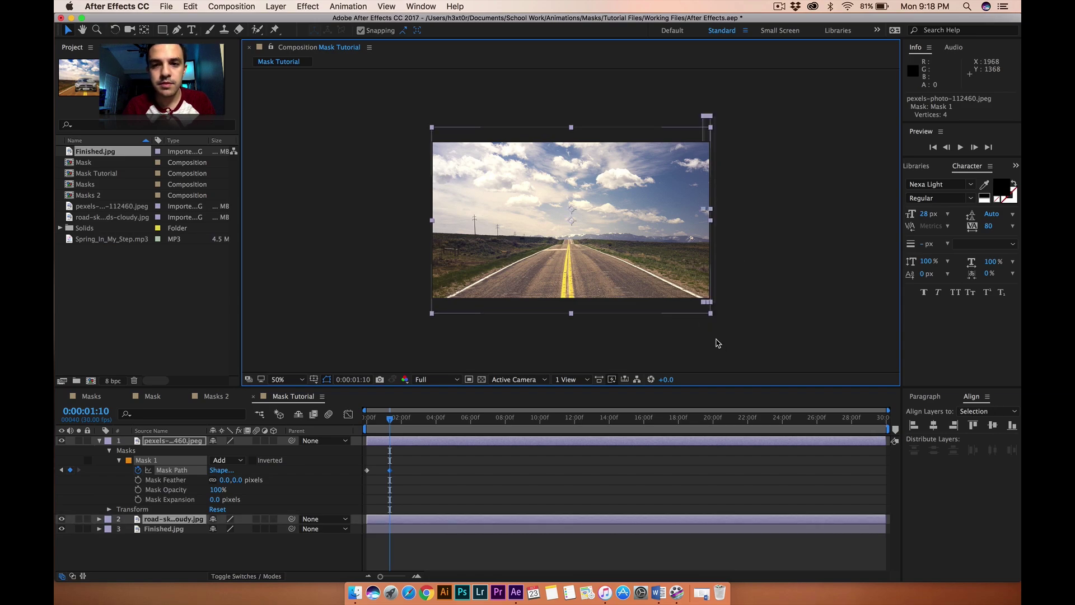
{"action": "key", "text": "super+z"}
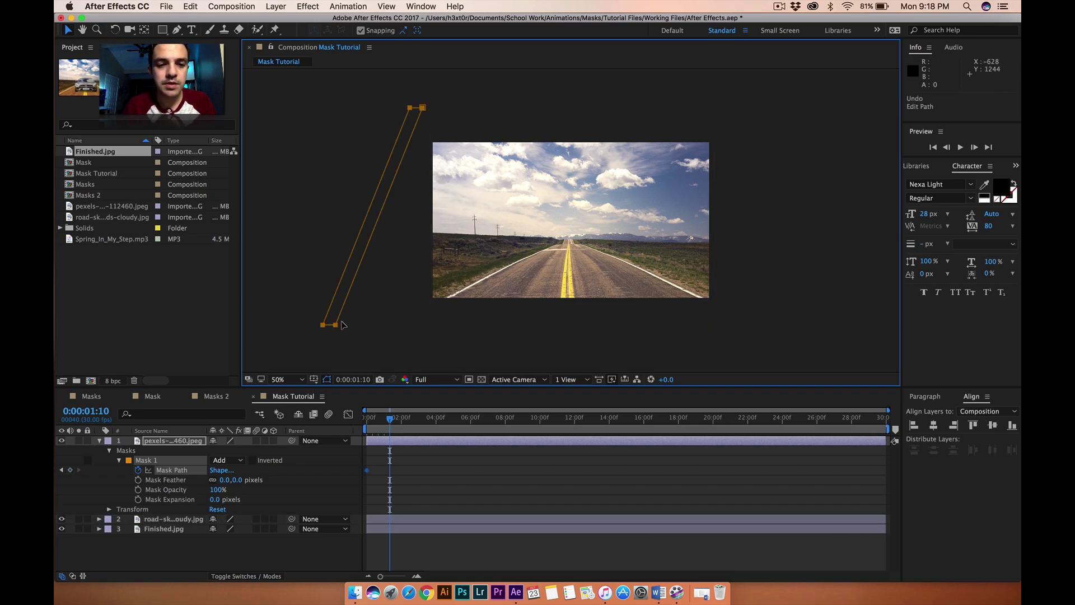
{"action": "left_click_drag", "start_coordinate": [339, 326], "coordinate": [721, 343]}
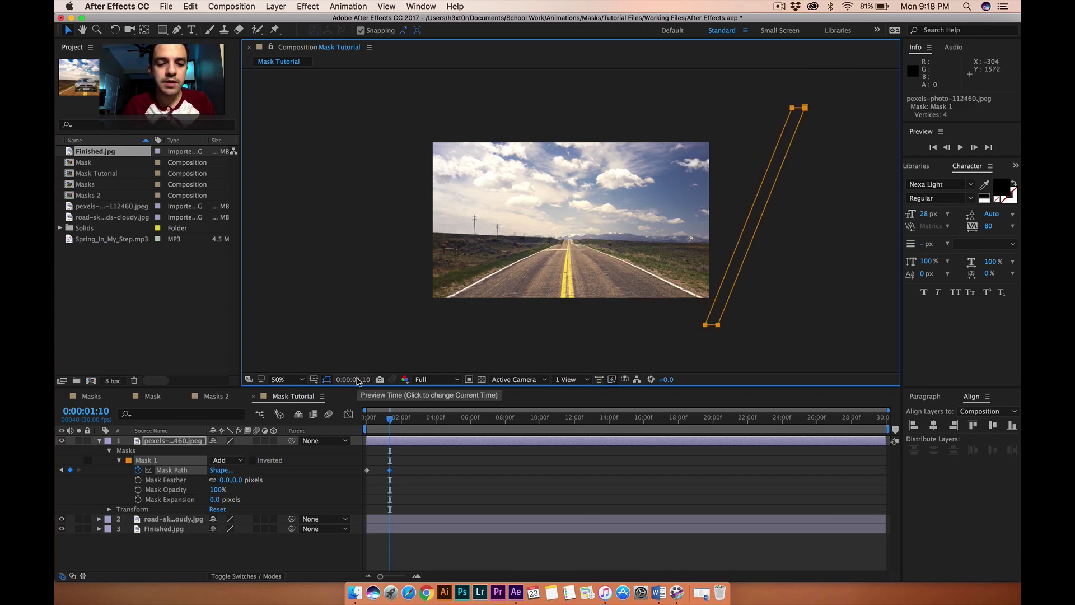
- Advance to 0:00:02:20 and move the car mask's two left-hand points past the frame's left edge so the mask covers the photo
{"action": "key", "text": "Page_Down"}
{"action": "key", "text": "Page_Down"}
{"action": "key", "text": "Page_Down"}
{"action": "key", "text": "Page_Down"}
{"action": "key", "text": "Page_Down"}
{"action": "key", "text": "Page_Down"}
{"action": "key", "text": "Page_Down"}
{"action": "key", "text": "Page_Down"}
{"action": "key", "text": "Page_Down"}
{"action": "key", "text": "Page_Down"}
{"action": "key", "text": "Page_Down"}
{"action": "key", "text": "Page_Down"}
{"action": "key", "text": "Page_Down"}
{"action": "key", "text": "Page_Down"}
{"action": "key", "text": "Page_Down"}
{"action": "key", "text": "Page_Down"}
{"action": "key", "text": "Page_Down"}
{"action": "key", "text": "Page_Down"}
{"action": "key", "text": "Page_Down"}
{"action": "key", "text": "Page_Down"}
{"action": "key", "text": "shift+Page_Down"}
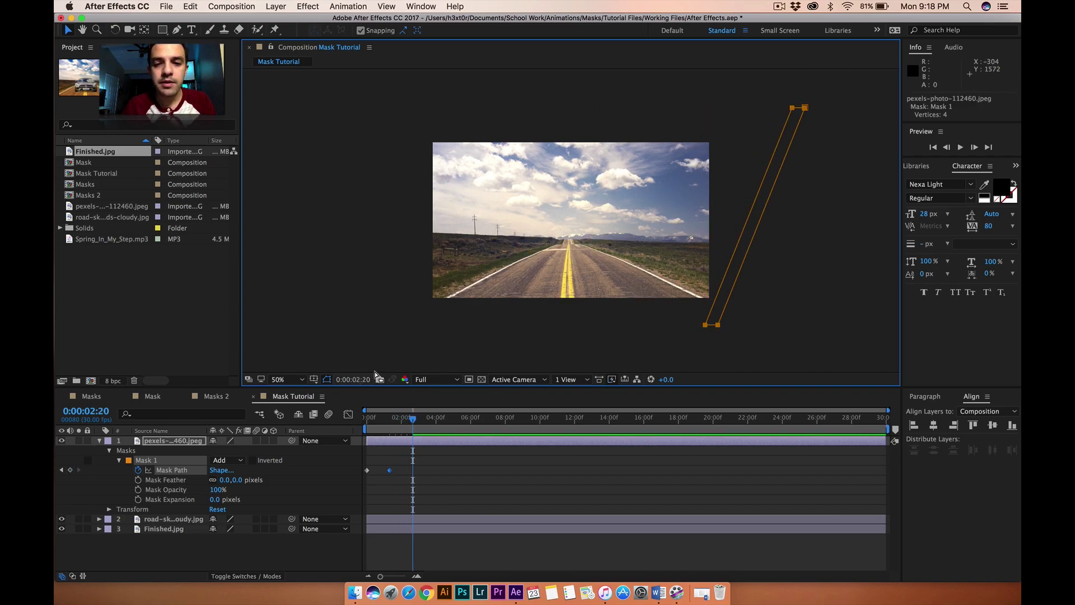
{"action": "left_click", "coordinate": [813, 274]}
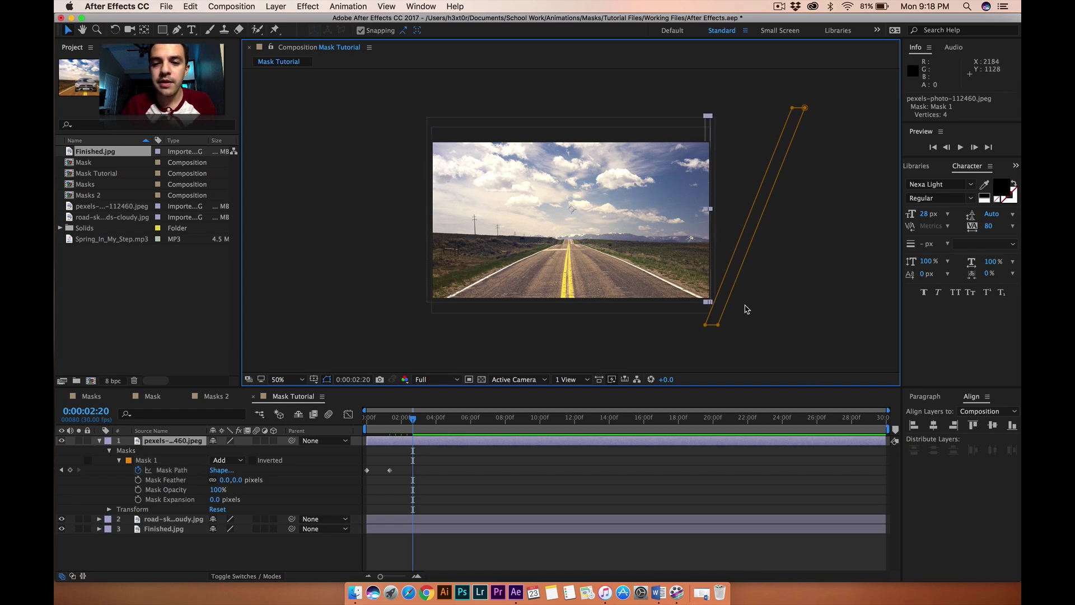
{"action": "left_click", "coordinate": [706, 328]}
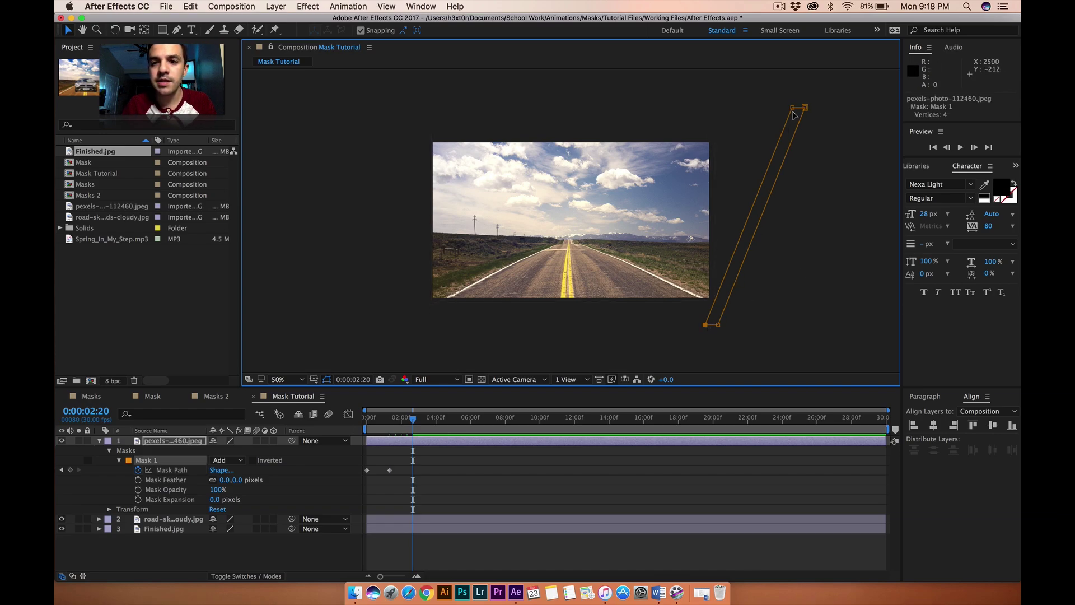
{"action": "left_click_drag", "start_coordinate": [795, 111], "coordinate": [421, 85]}
{"action": "left_click", "coordinate": [374, 162]}
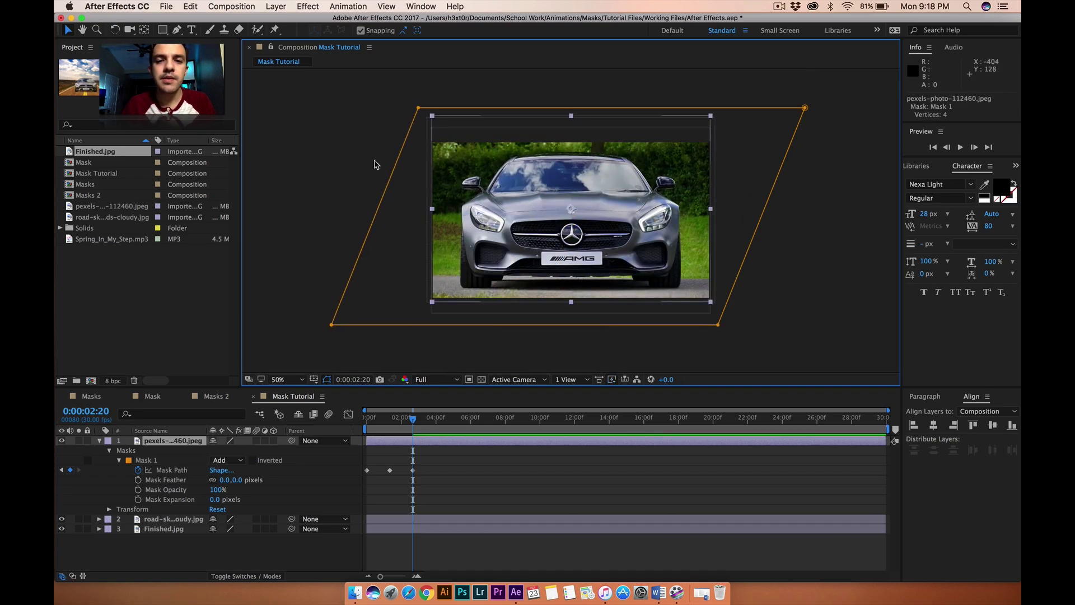
- Move the car photo layer below the road-sky photo layer and select the road-sky layer
{"action": "left_click", "coordinate": [171, 441]}
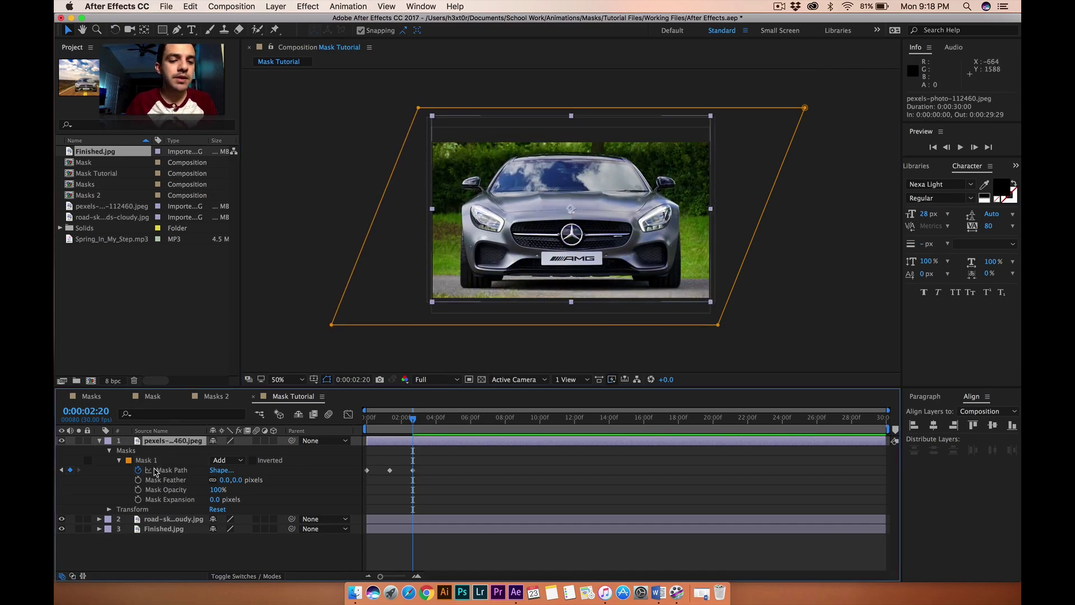
{"action": "left_click_drag", "start_coordinate": [161, 443], "coordinate": [159, 522]}
{"action": "left_click", "coordinate": [160, 441]}
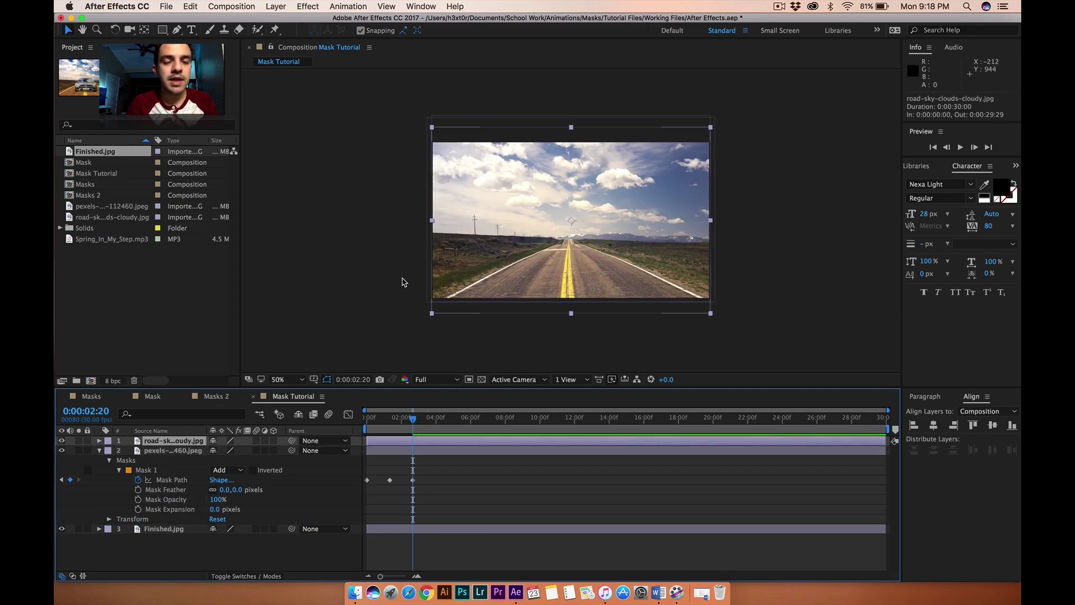
- Draw a tall, narrow rectangular mask on the road-sky layer, move it left outside the frame and shift its two lower points left to slant it
{"action": "left_click", "coordinate": [162, 30]}
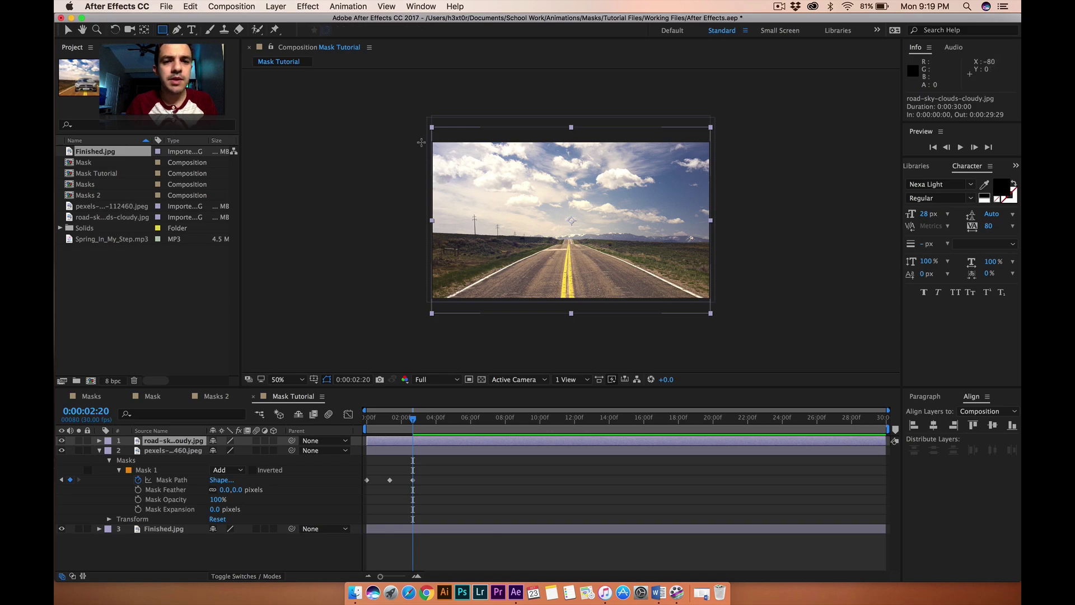
{"action": "left_click_drag", "start_coordinate": [442, 103], "coordinate": [458, 337]}
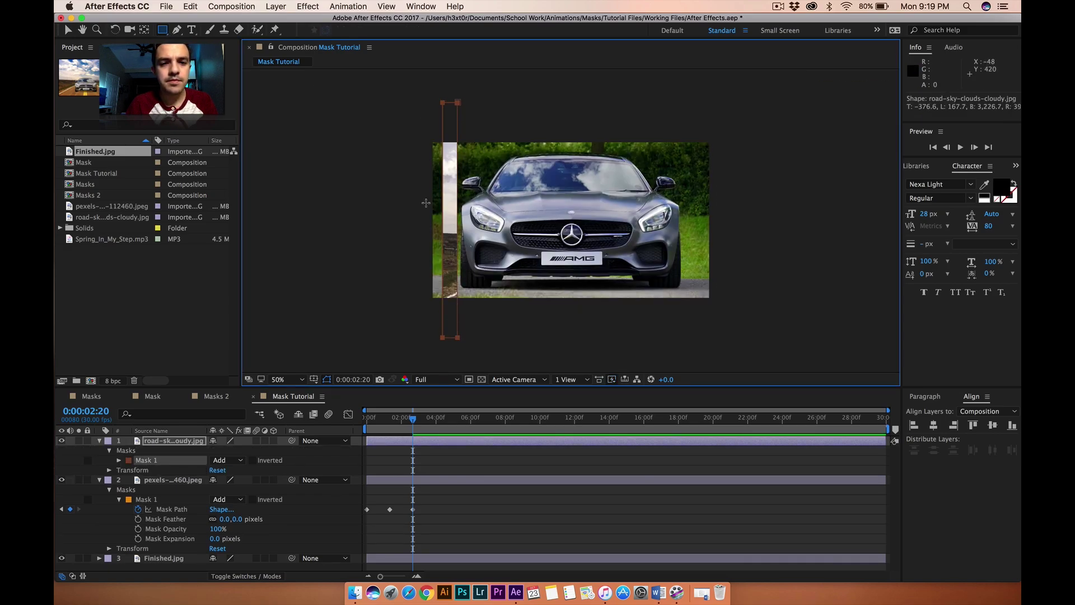
{"action": "key", "text": "v"}
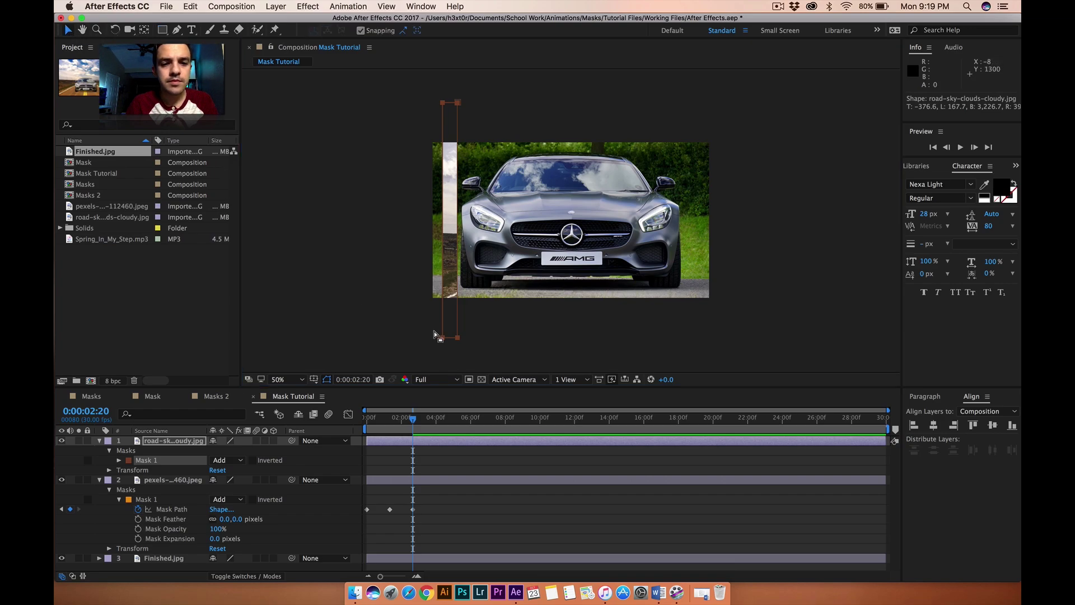
{"action": "left_click_drag", "start_coordinate": [443, 338], "coordinate": [391, 338]}
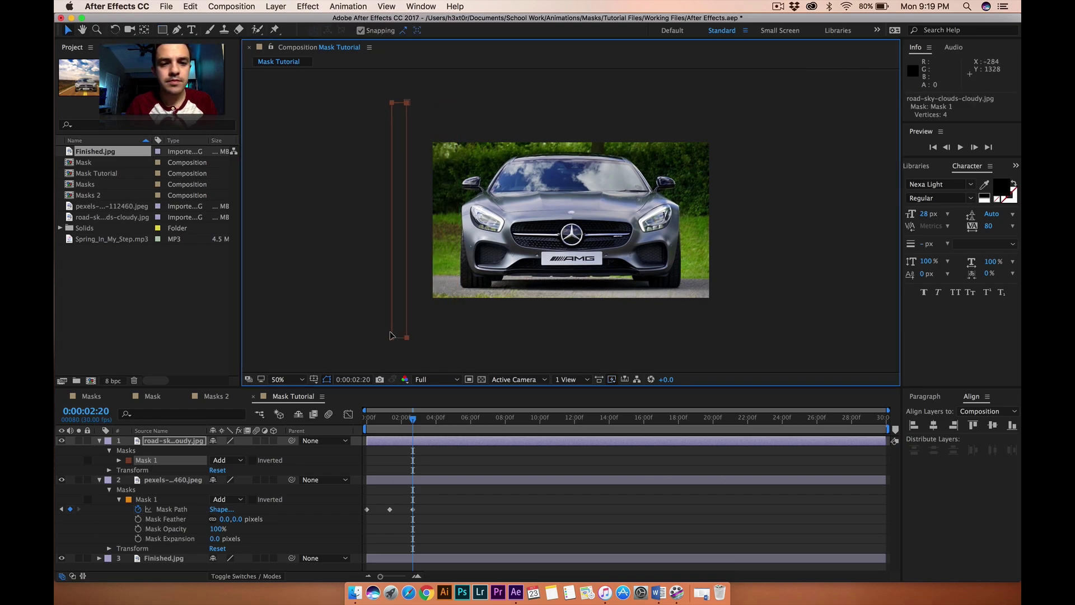
{"action": "left_click", "coordinate": [391, 339]}
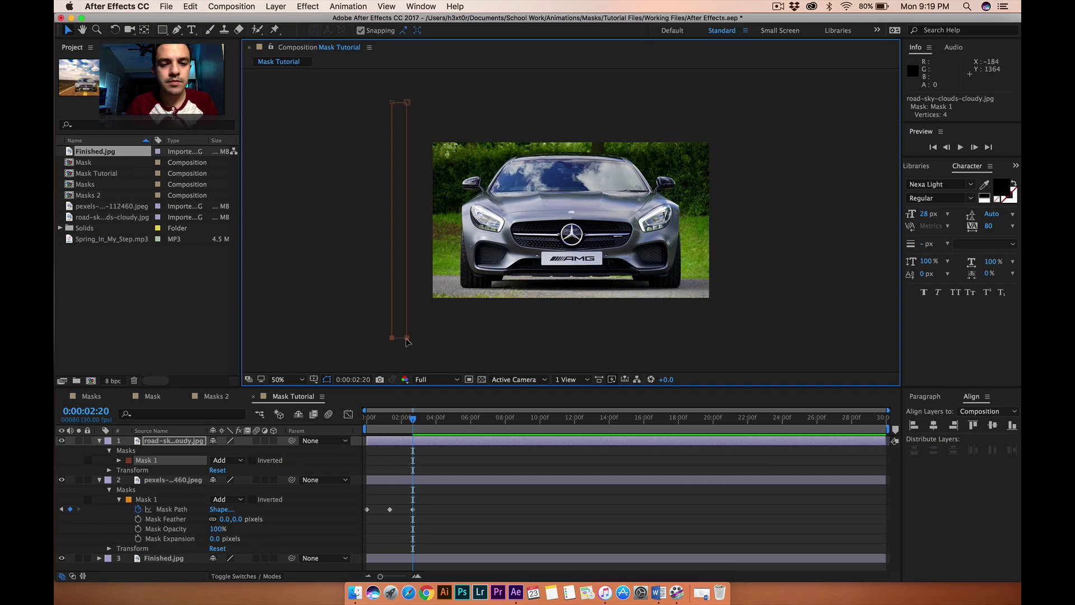
{"action": "left_click_drag", "start_coordinate": [407, 338], "coordinate": [293, 350]}
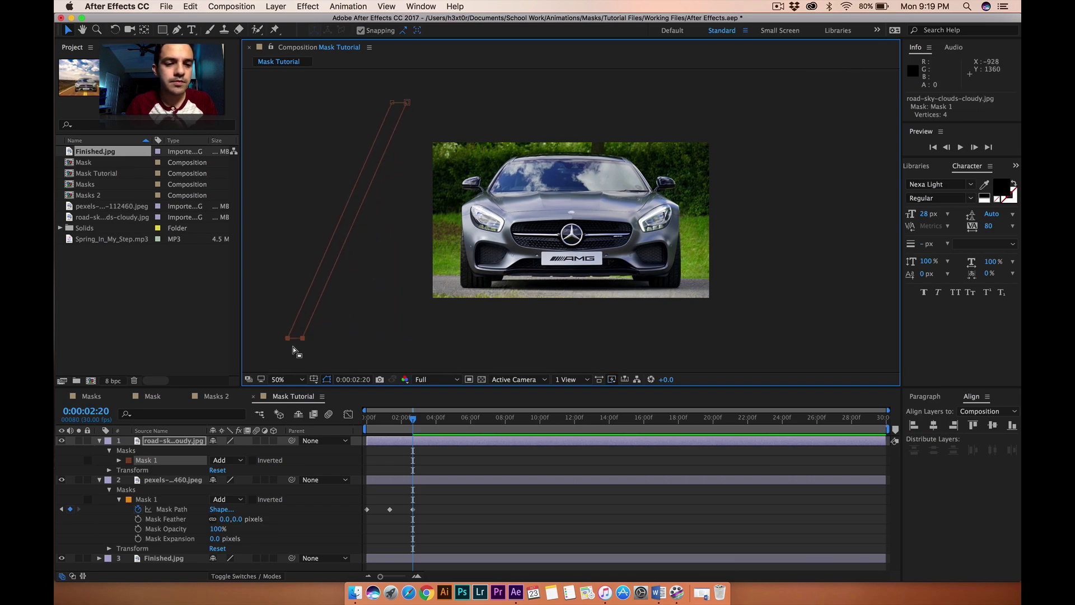
- Enable Mask Path keyframing for the road-sky mask and move its keyframe to the start of the timeline
{"action": "left_click", "coordinate": [118, 461]}
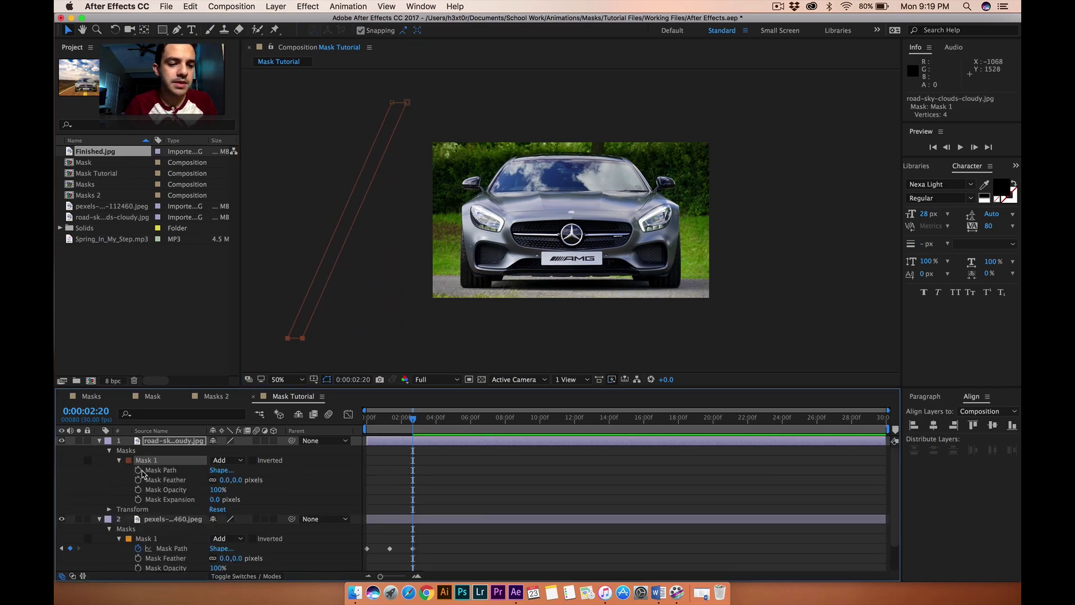
{"action": "left_click", "coordinate": [139, 470]}
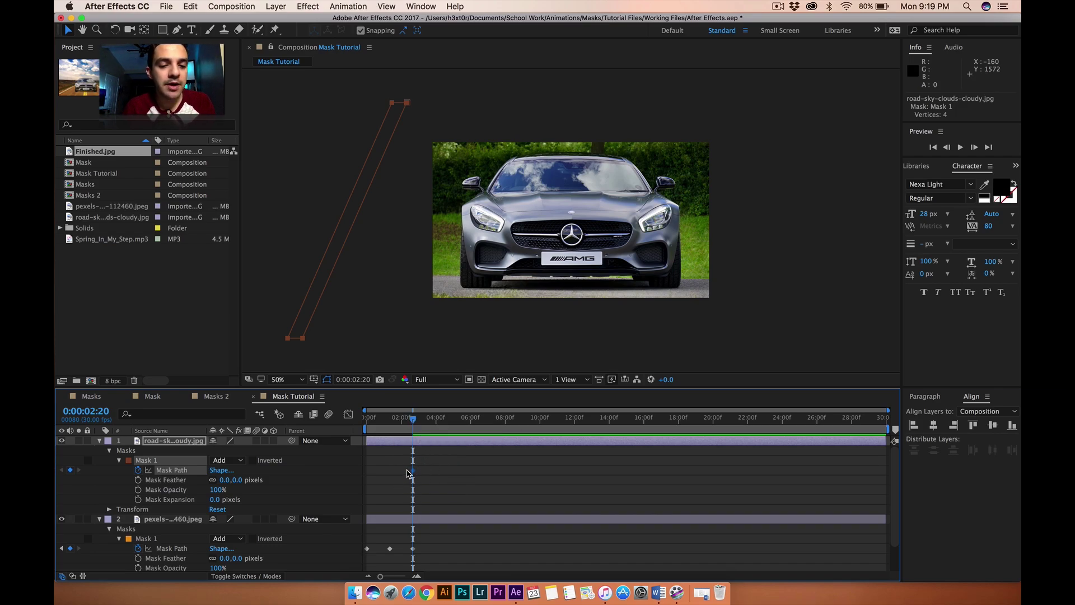
{"action": "left_click_drag", "start_coordinate": [413, 475], "coordinate": [368, 475]}
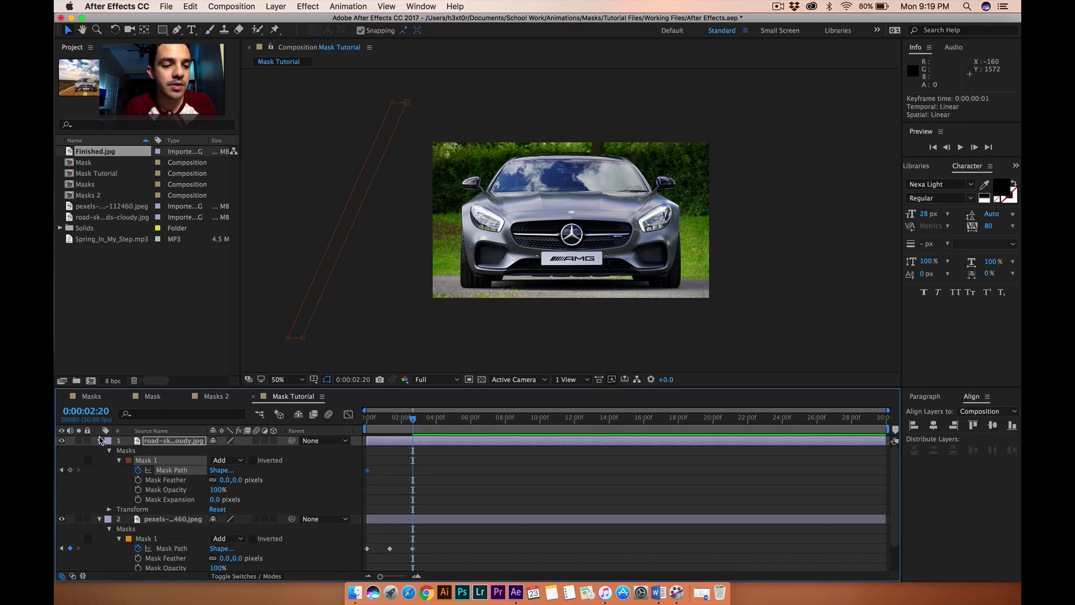
{"action": "left_click", "coordinate": [95, 410]}
{"action": "type", "text": "0"}
{"action": "key", "text": "Return"}
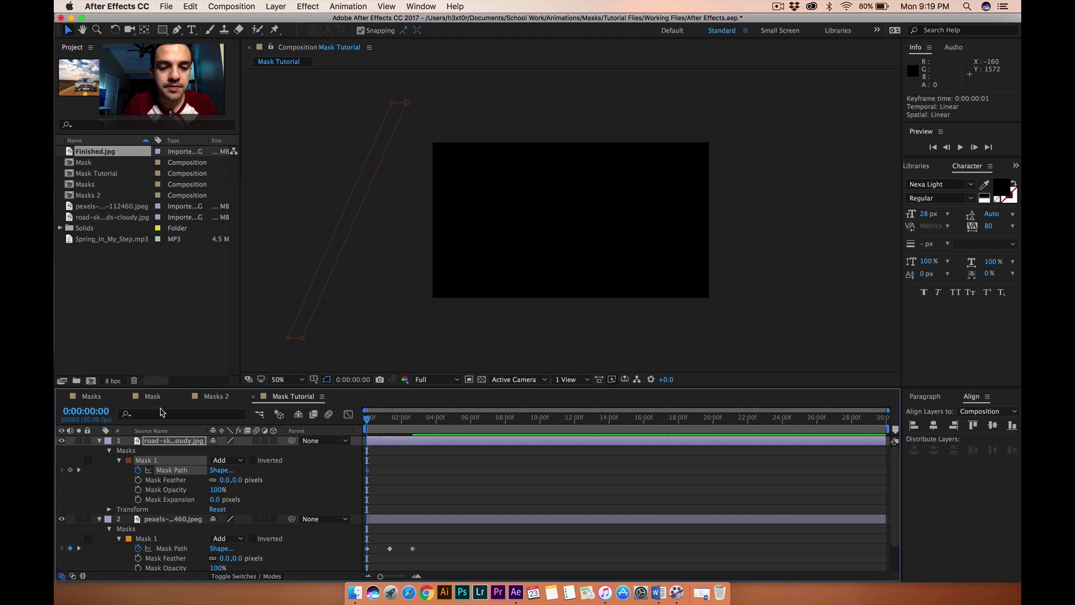
{"action": "left_click_drag", "start_coordinate": [369, 475], "coordinate": [368, 476]}
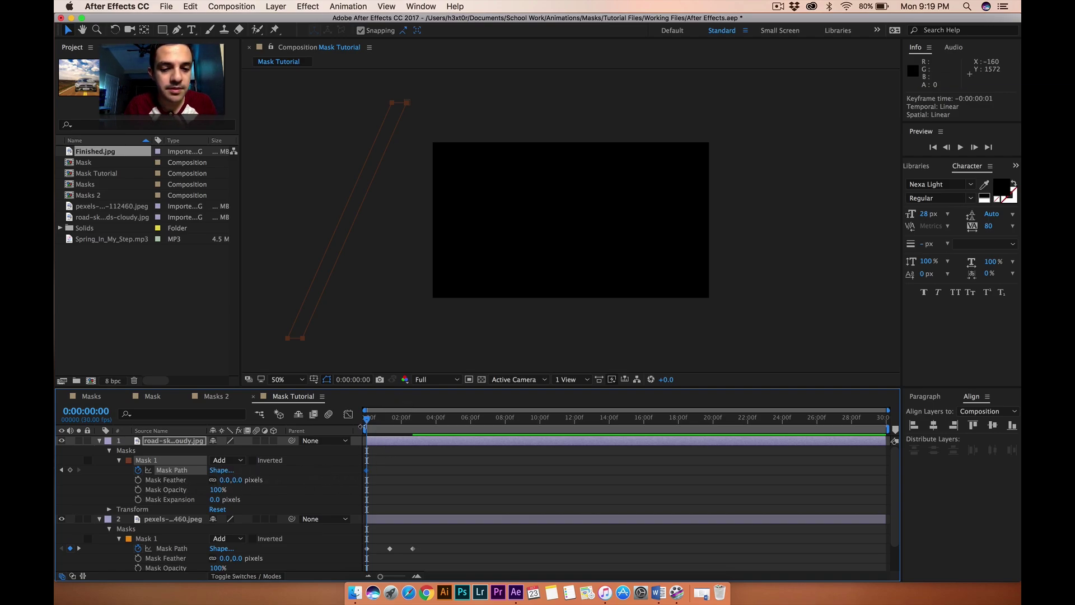
- Advance to 0:00:01:10 and move the whole slanted road-sky mask across to beyond the frame's right edge
{"action": "left_click_drag", "start_coordinate": [368, 423], "coordinate": [366, 426]}
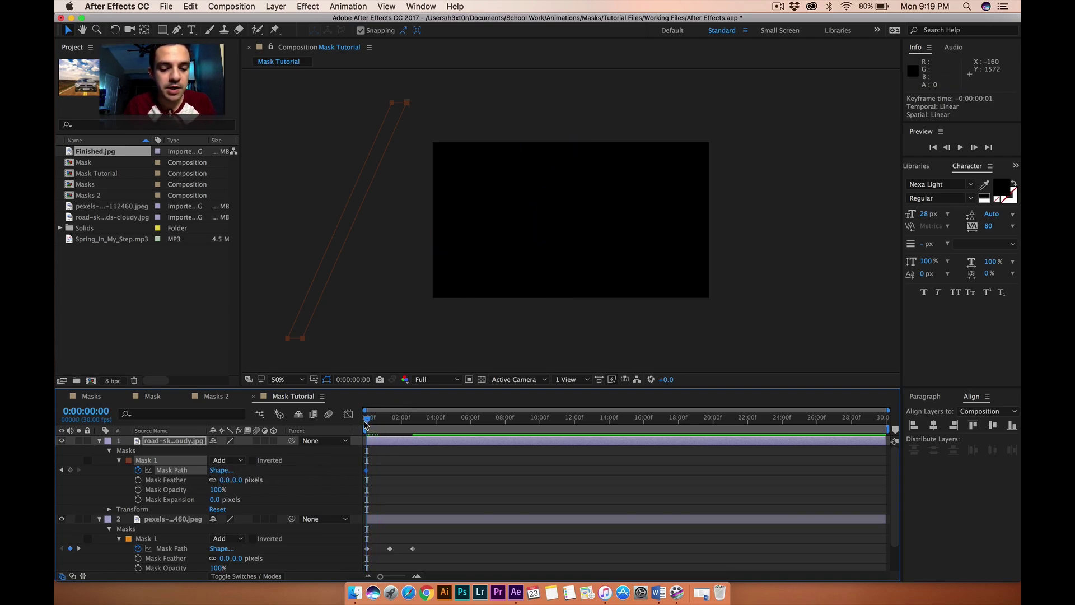
{"action": "key", "text": "space"}
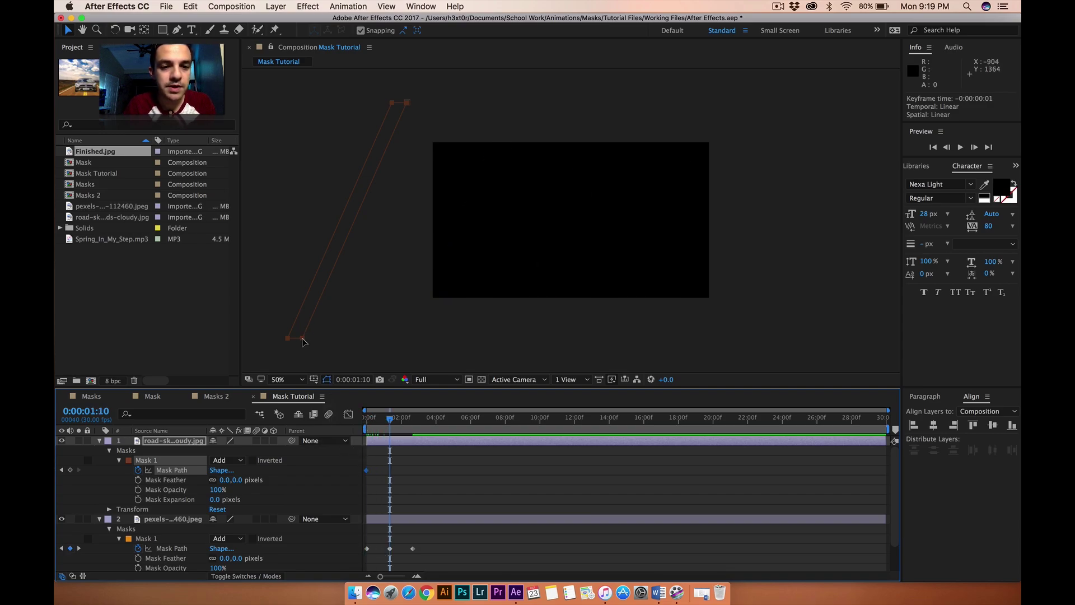
{"action": "left_click_drag", "start_coordinate": [303, 341], "coordinate": [722, 347]}
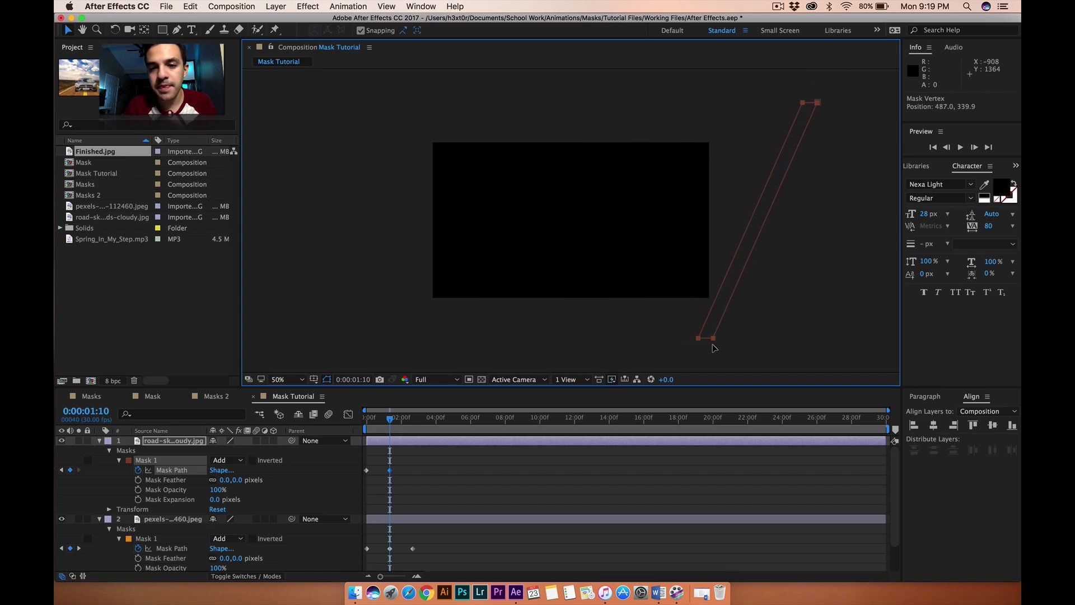
- Advance to 0:00:02:20 and move the road-sky mask's two left-hand points past the frame's left edge so the mask covers the photo
{"action": "key", "text": "shift+Page_Down"}
{"action": "key", "text": "shift+Page_Down"}
{"action": "left_click", "coordinate": [411, 429]}
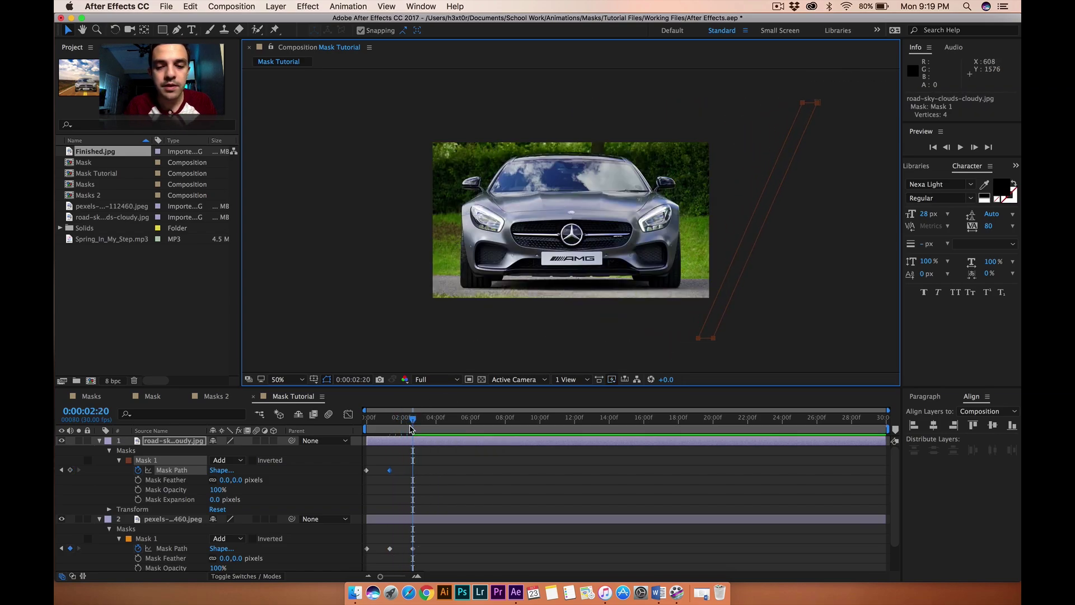
{"action": "left_click", "coordinate": [668, 331]}
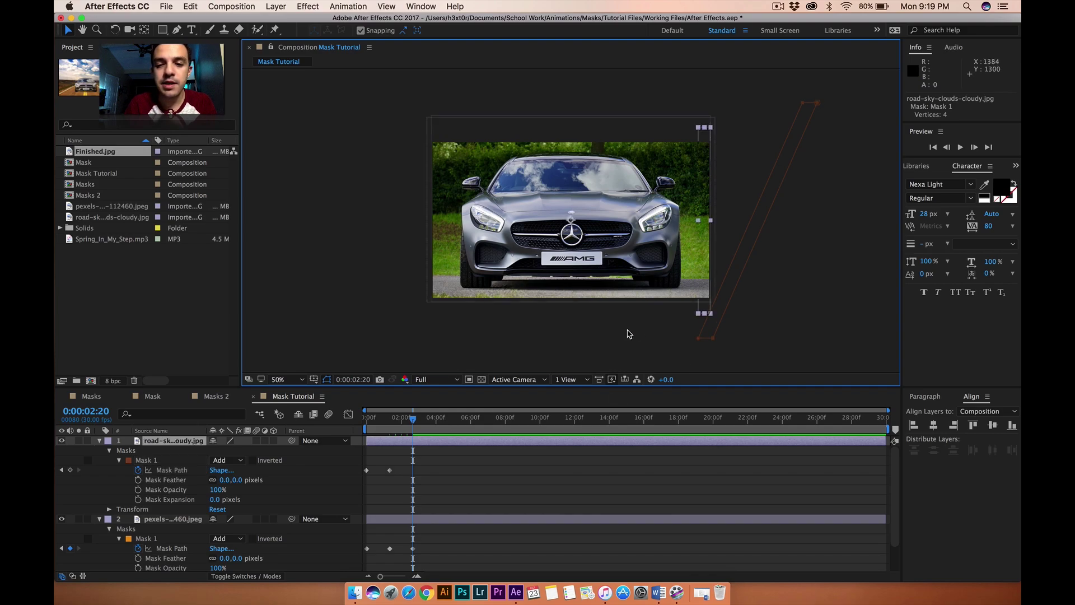
{"action": "left_click", "coordinate": [698, 340]}
{"action": "left_click_drag", "start_coordinate": [803, 104], "coordinate": [431, 85]}
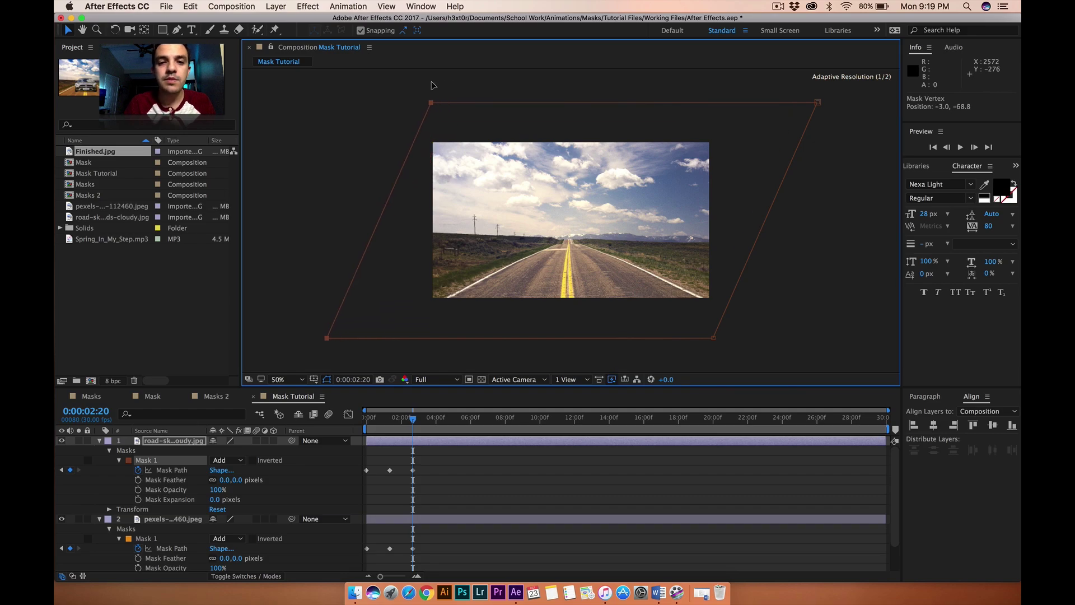
{"action": "left_click", "coordinate": [288, 341]}
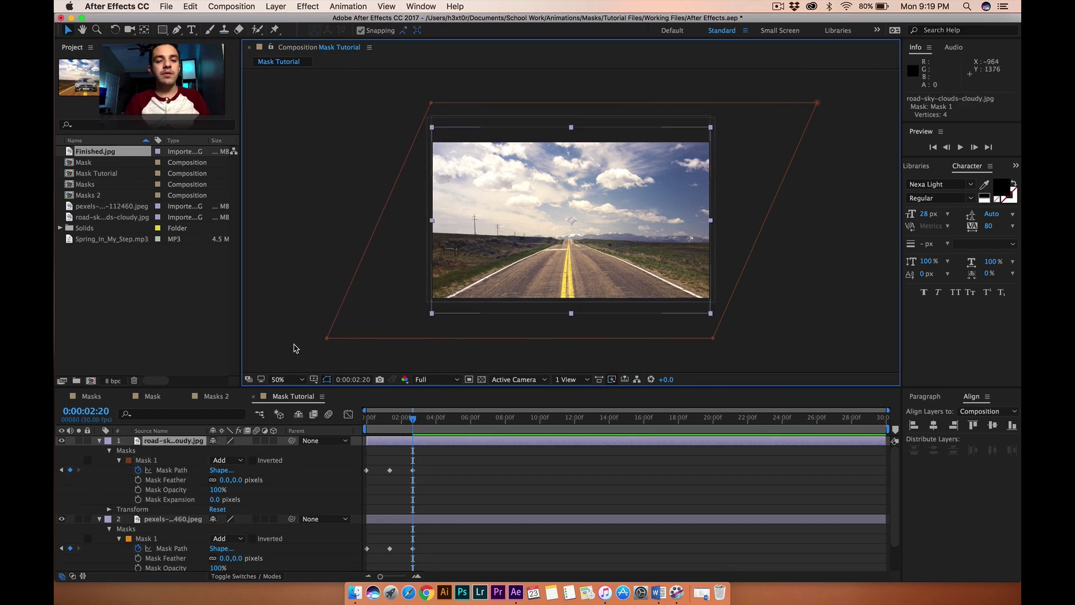
- Preview the combined mask animation from the start of the composition
{"action": "left_click_drag", "start_coordinate": [378, 424], "coordinate": [355, 429]}
{"action": "key", "text": "space"}
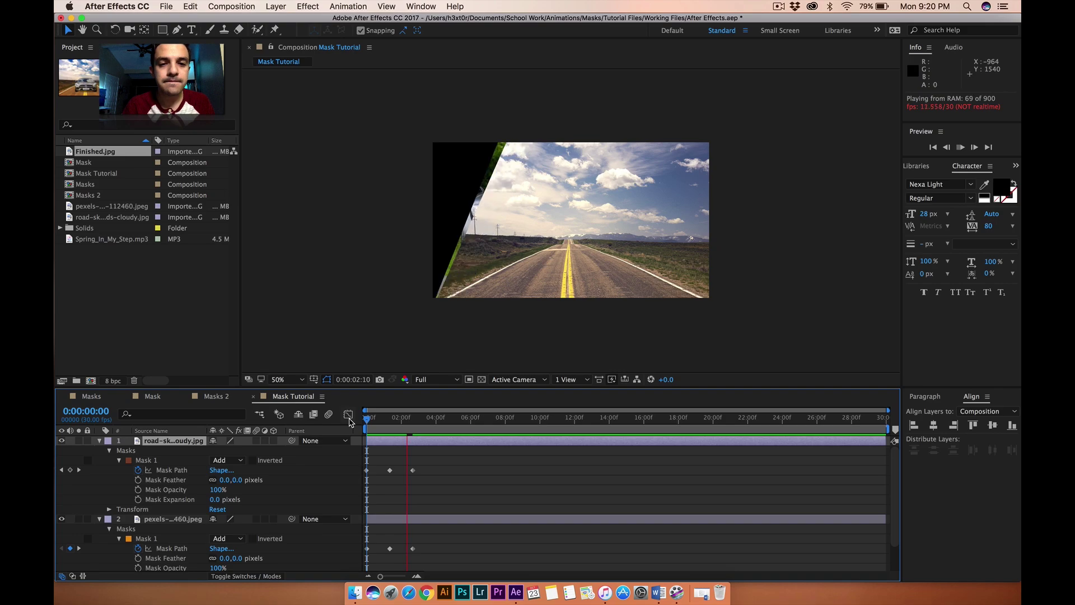
{"action": "key", "text": "space"}
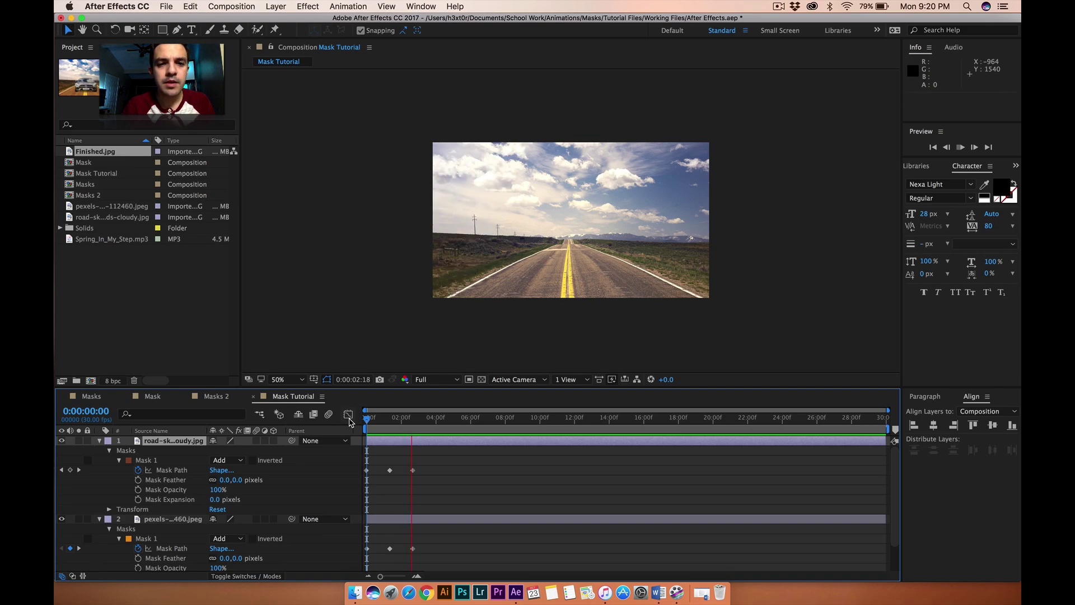
{"action": "scroll", "coordinate": [191, 502], "scroll_direction": "down", "scroll_amount": 2}
{"action": "scroll", "coordinate": [191, 503], "scroll_direction": "up", "scroll_amount": 2}
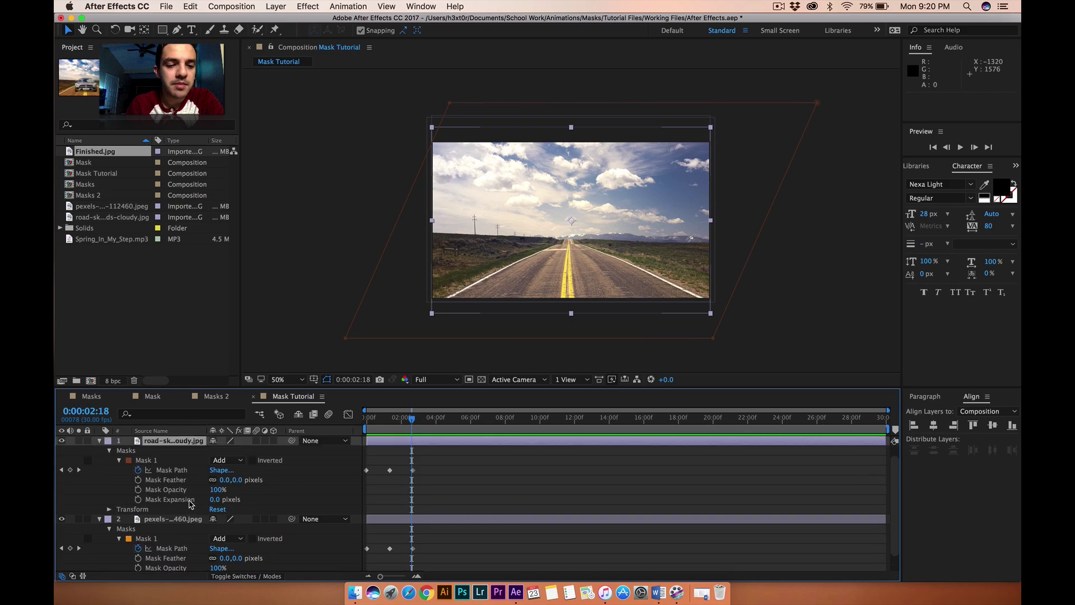
- Collapse the properties of both photo layers and move the car photo layer above the road-sky layer
{"action": "left_click", "coordinate": [99, 518]}
{"action": "left_click", "coordinate": [99, 441]}
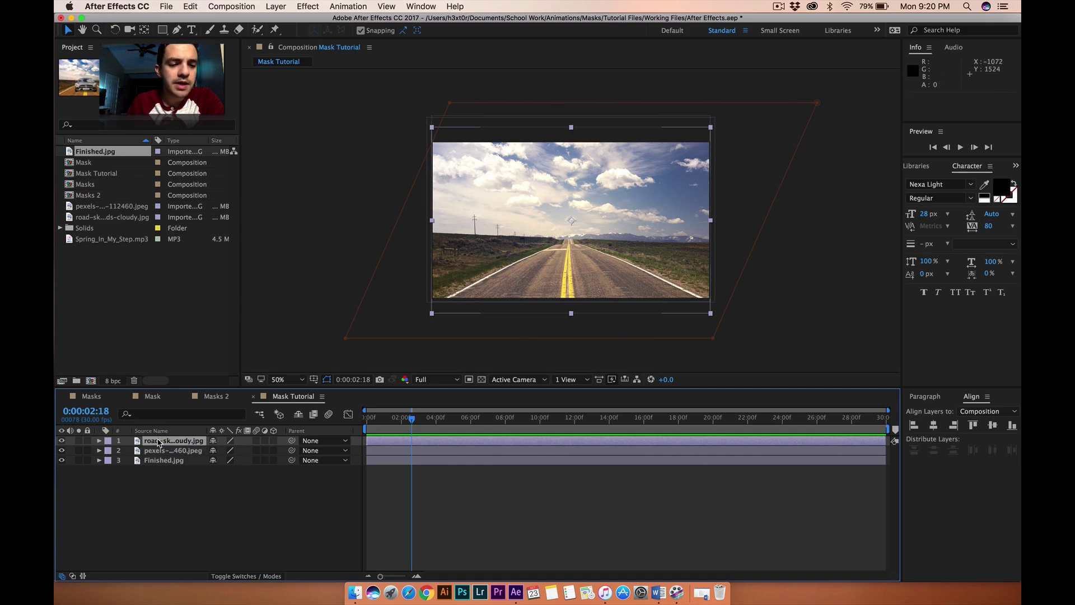
{"action": "left_click_drag", "start_coordinate": [179, 450], "coordinate": [194, 441]}
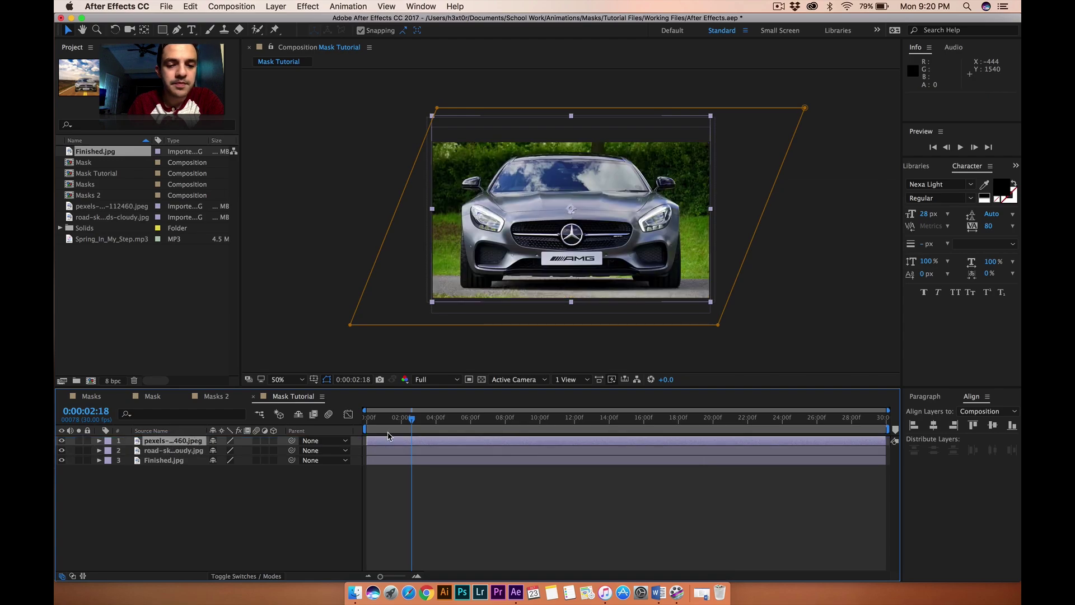
- Return to 0:00:00:00, remove the road-sky layer's Mask Path keyframes and delete its Mask 1
{"action": "left_click_drag", "start_coordinate": [408, 420], "coordinate": [353, 419]}
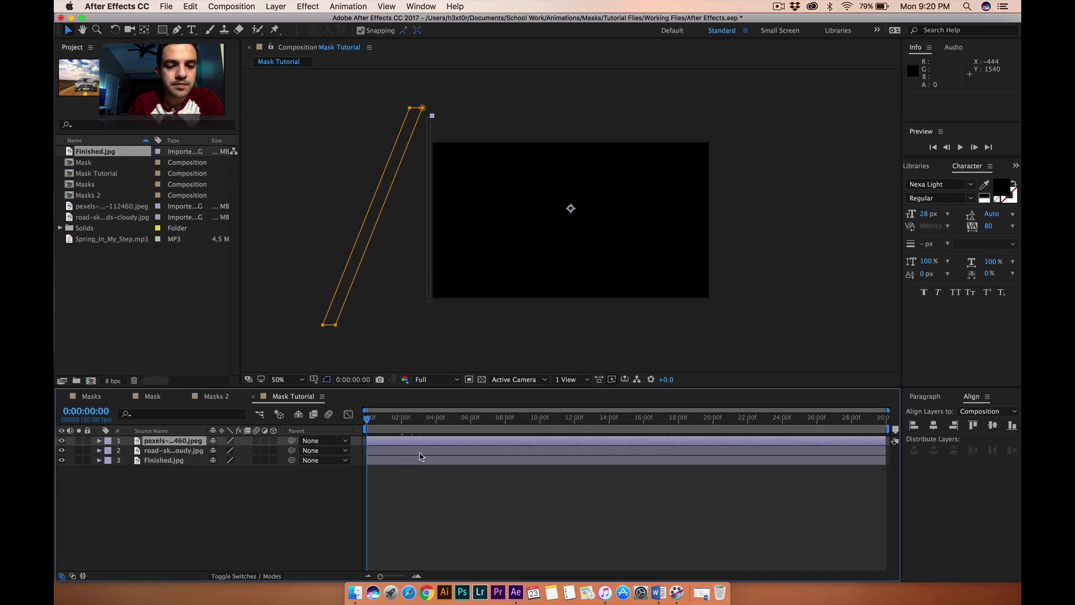
{"action": "left_click", "coordinate": [377, 453]}
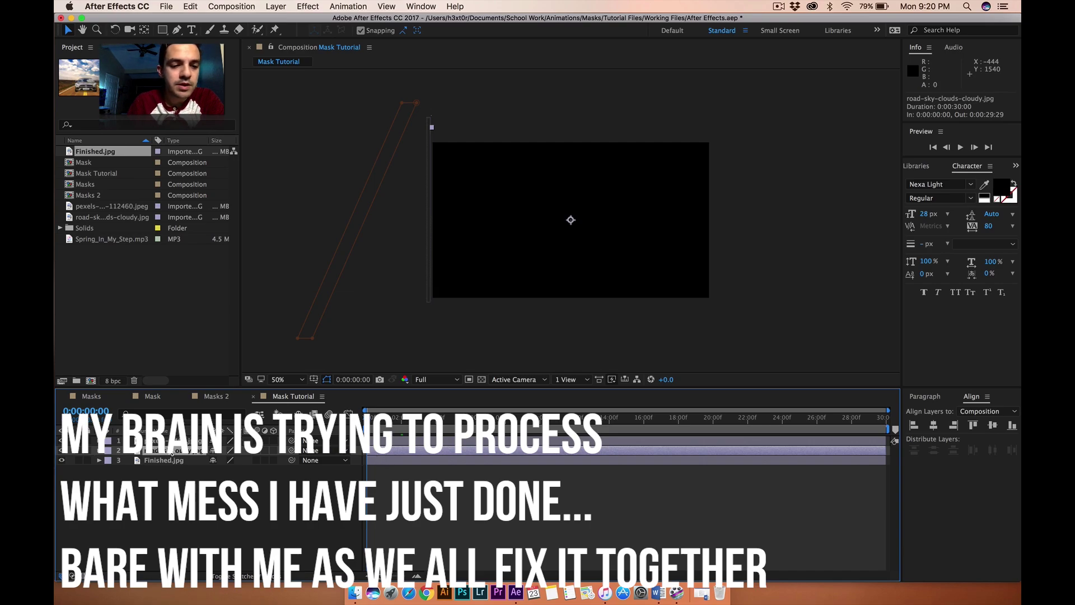
{"action": "key", "text": "m"}
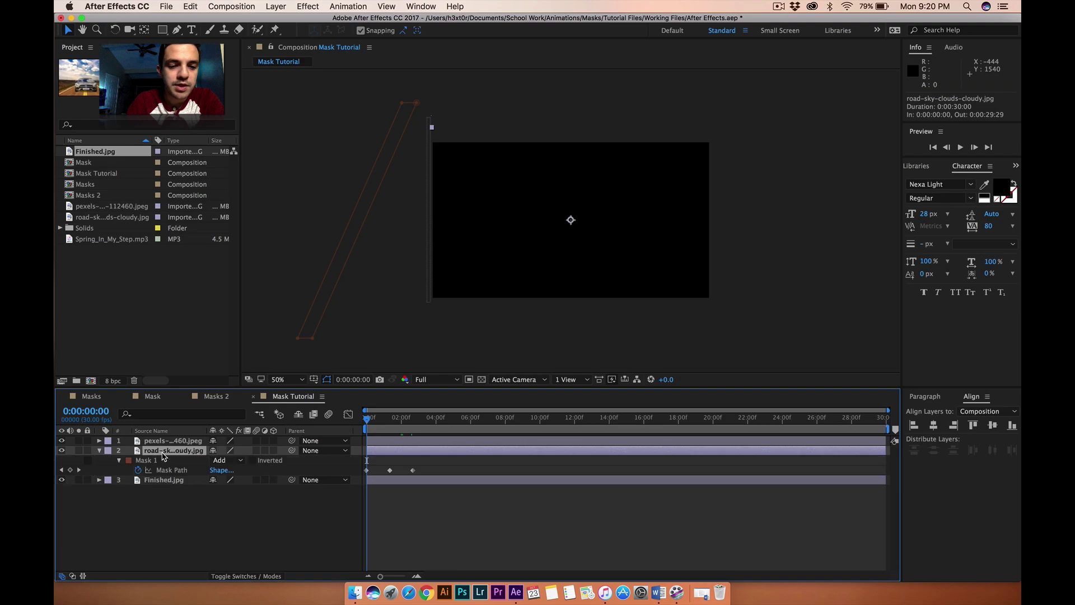
{"action": "left_click", "coordinate": [138, 471]}
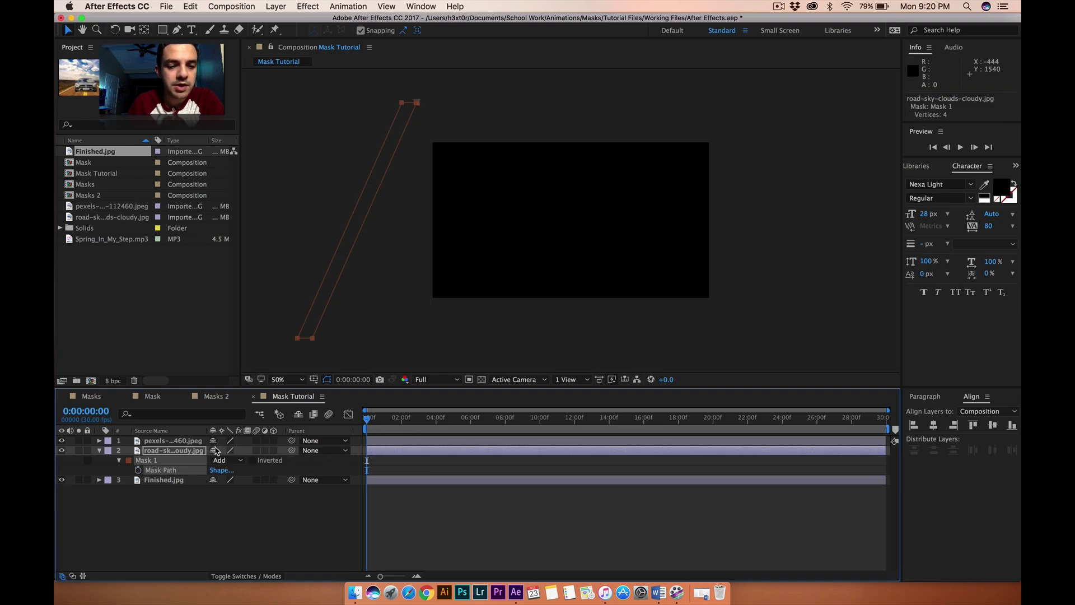
{"action": "key", "text": "space"}
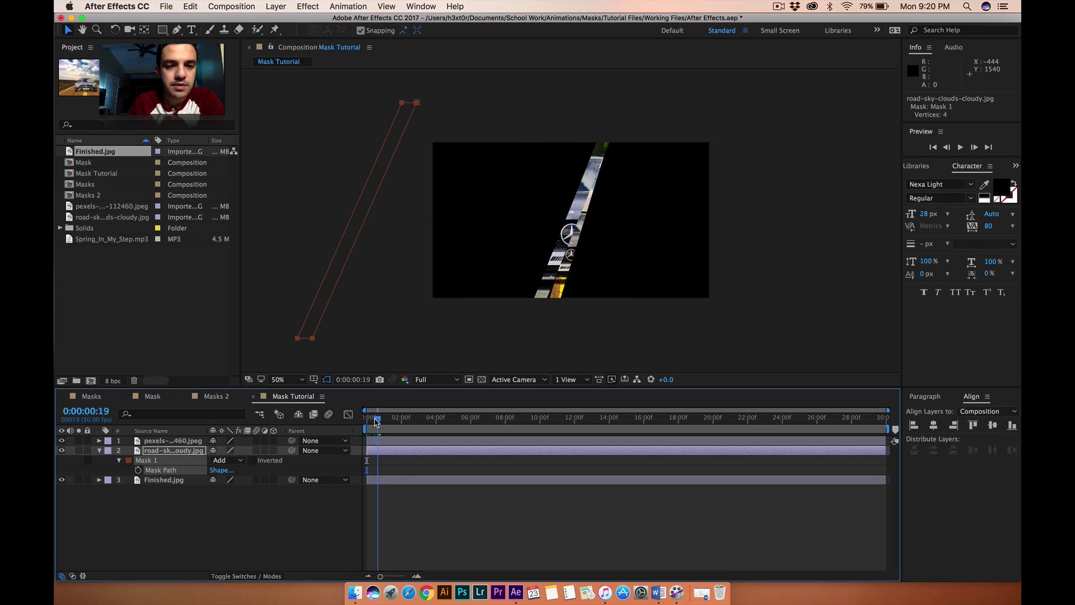
{"action": "key", "text": "space"}
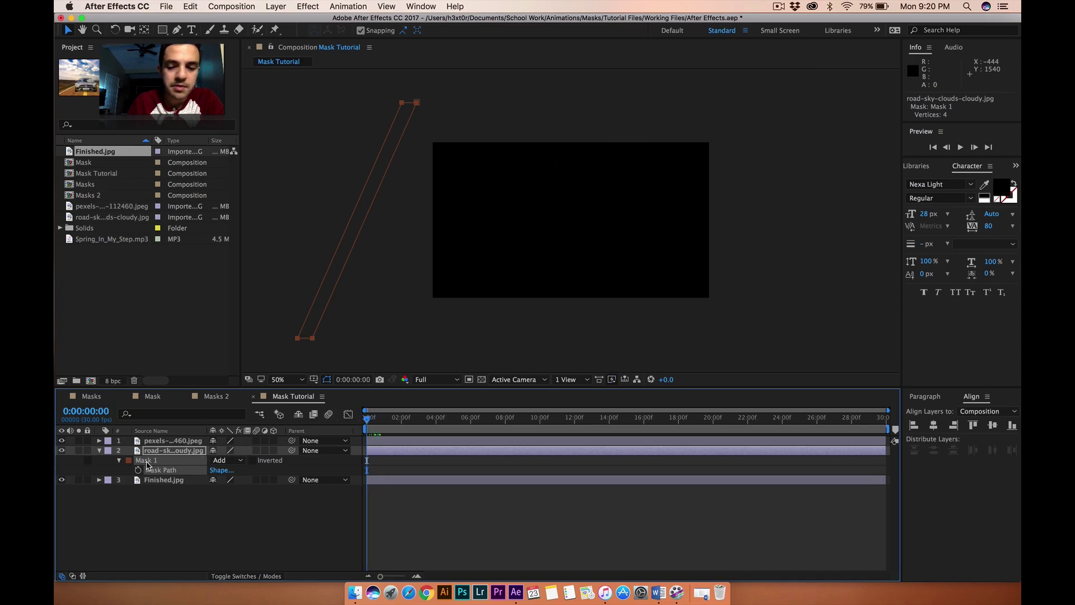
{"action": "key", "text": "Delete"}
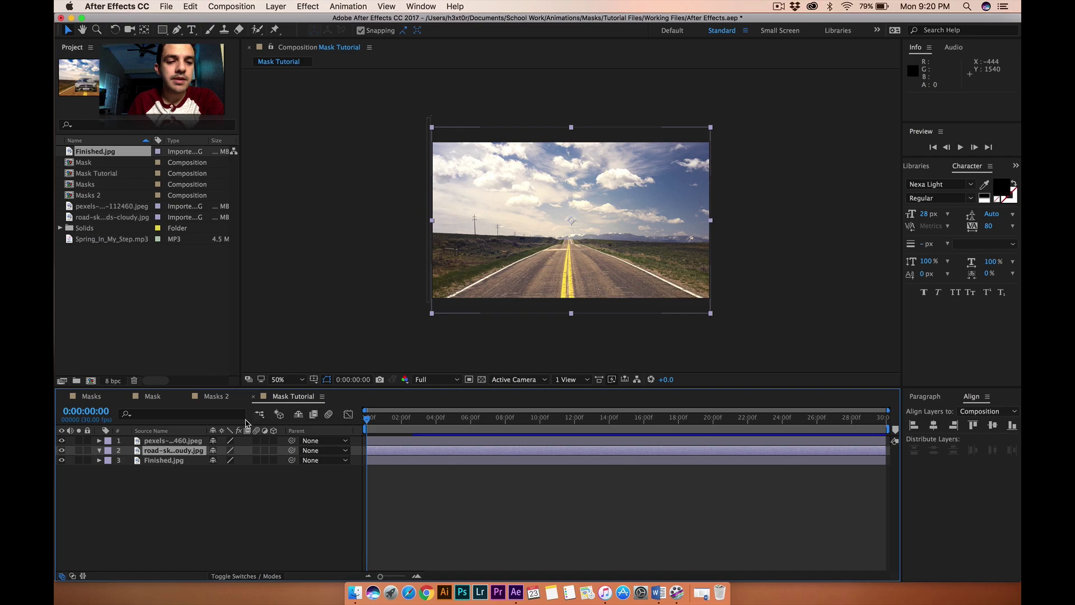
- Expand the road-sky layer's properties and preview the car photo's mask reveal from the start of the composition
{"action": "left_click", "coordinate": [159, 454]}
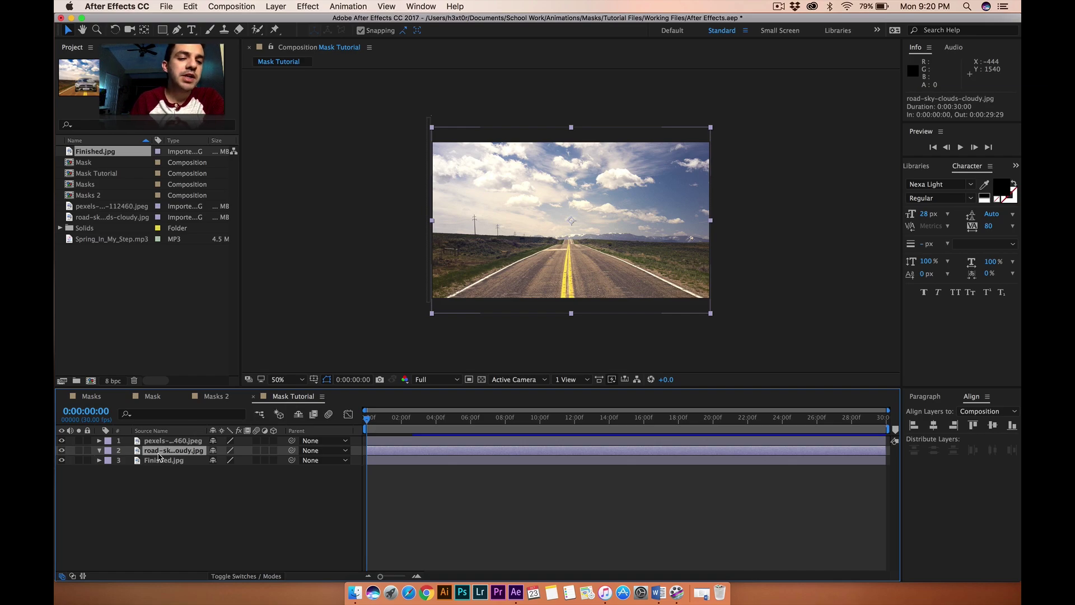
{"action": "left_click", "coordinate": [100, 450]}
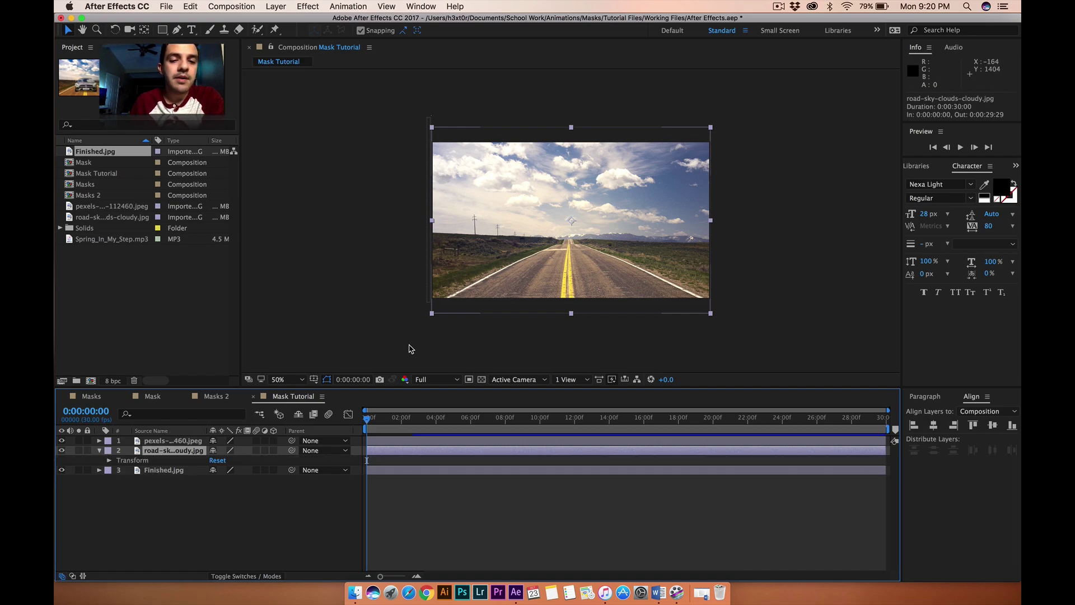
{"action": "left_click_drag", "start_coordinate": [379, 422], "coordinate": [348, 422]}
{"action": "key", "text": "space"}
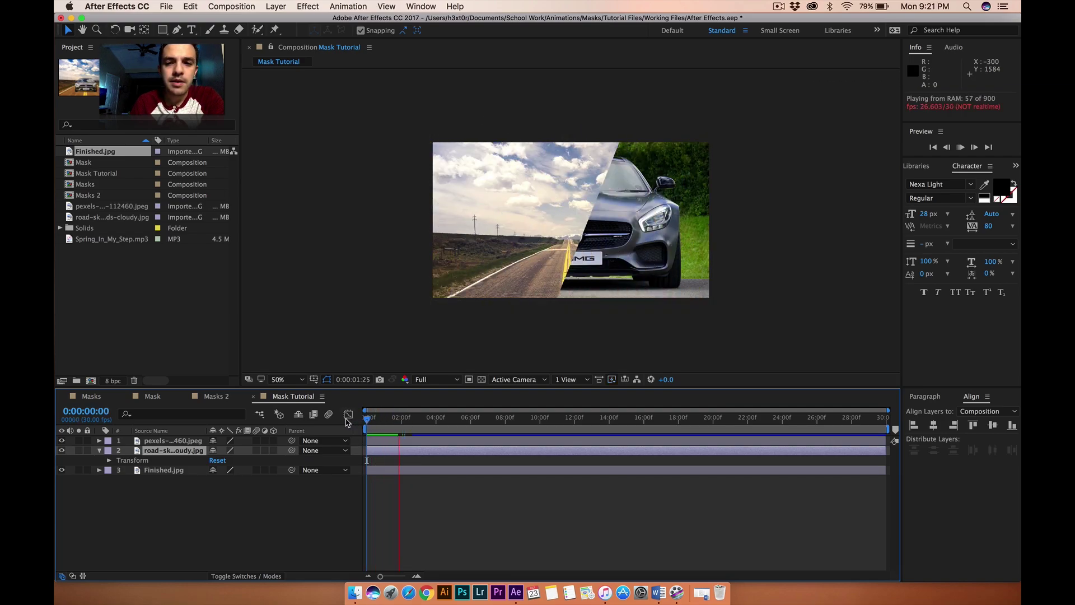
{"action": "key", "text": "space"}
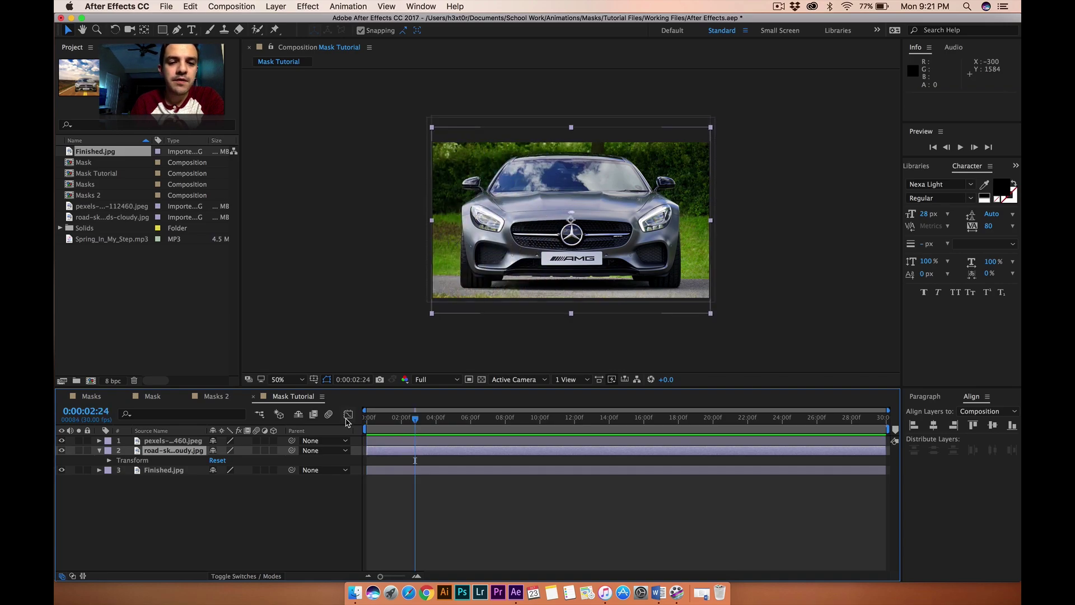
- Move the Finished.jpg layer to the top of the layer stack, above the car photo
{"action": "left_click_drag", "start_coordinate": [166, 470], "coordinate": [172, 438]}
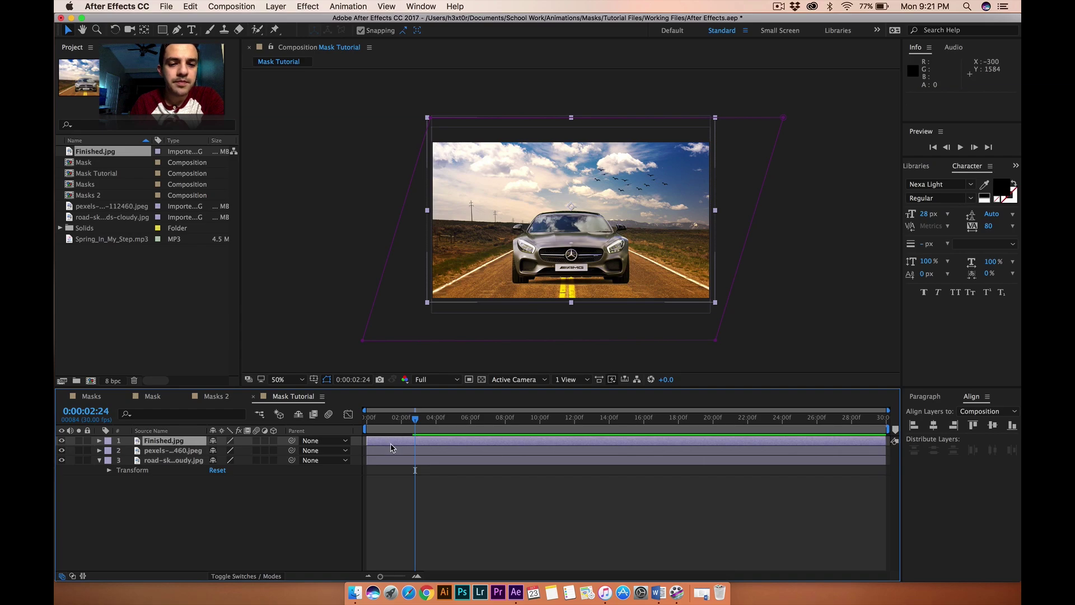
- Shift the Finished.jpg layer to start at 0:00:02:24 and preview its reveal from the start of the composition
{"action": "left_click_drag", "start_coordinate": [384, 442], "coordinate": [432, 442]}
{"action": "key", "text": "space"}
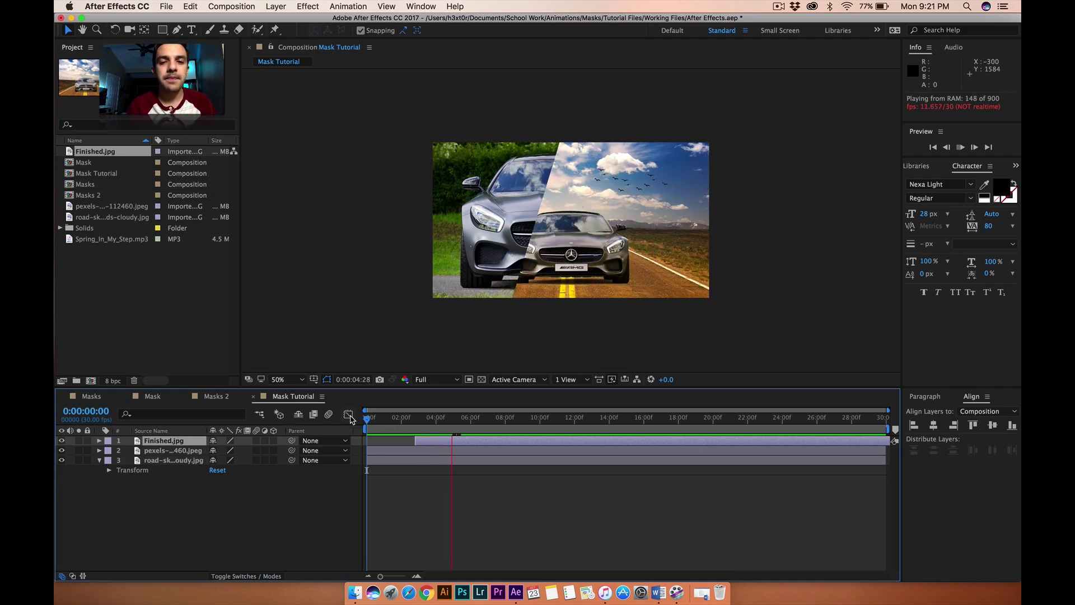
{"action": "key", "text": "space"}
- At 0:00:05:29, create a red 1920 × 1080 px solid layer named Solid Color
{"action": "left_click_drag", "start_coordinate": [468, 421], "coordinate": [469, 421]}
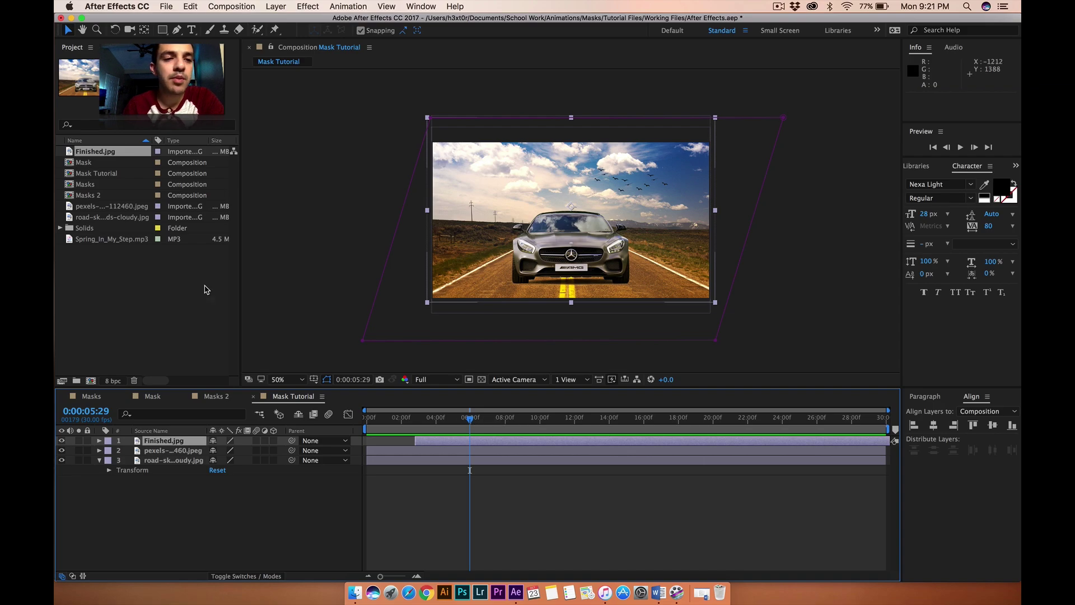
{"action": "left_click", "coordinate": [144, 517]}
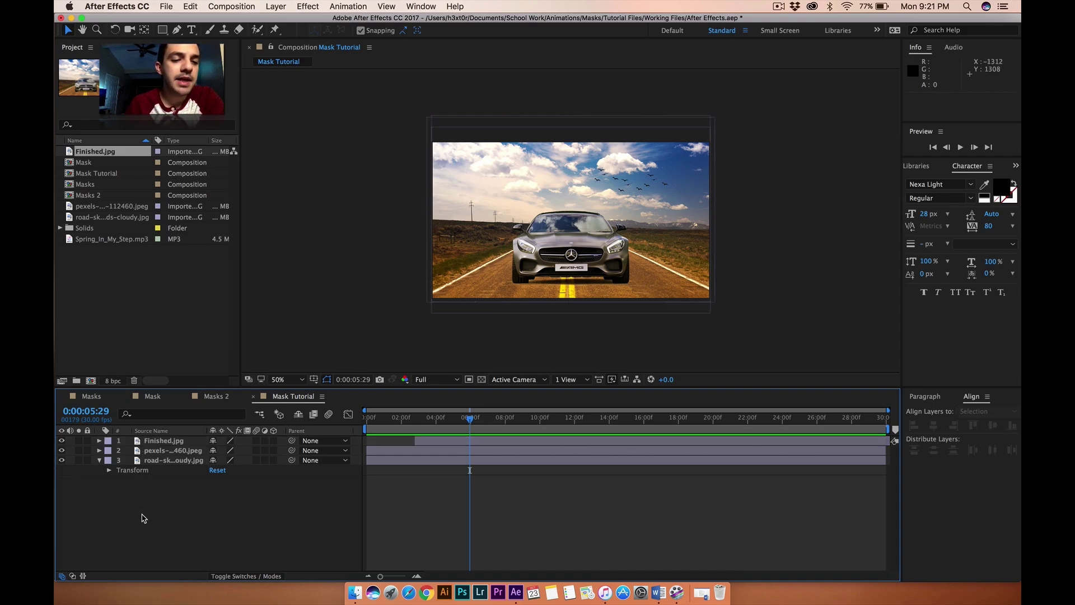
{"action": "right_click", "coordinate": [148, 500]}
{"action": "mouse_move", "coordinate": [209, 455]}
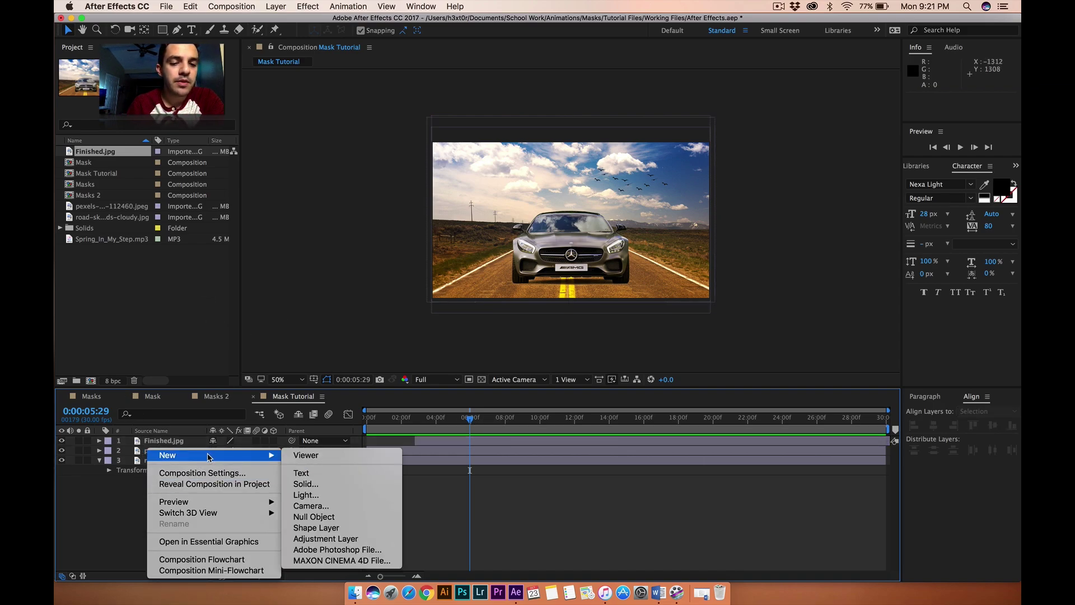
{"action": "left_click", "coordinate": [326, 485]}
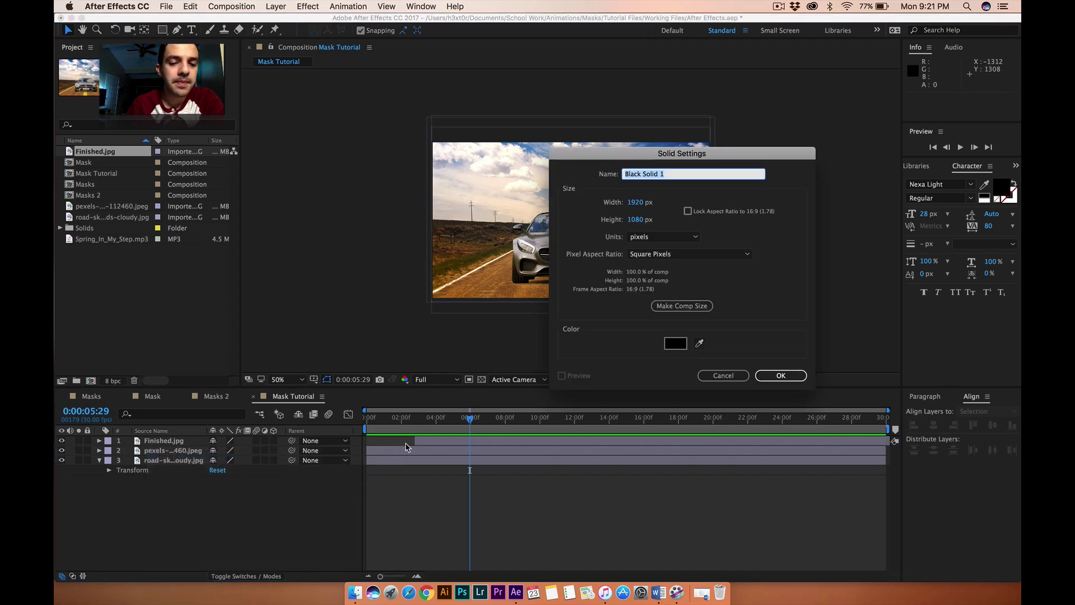
{"action": "left_click", "coordinate": [665, 343]}
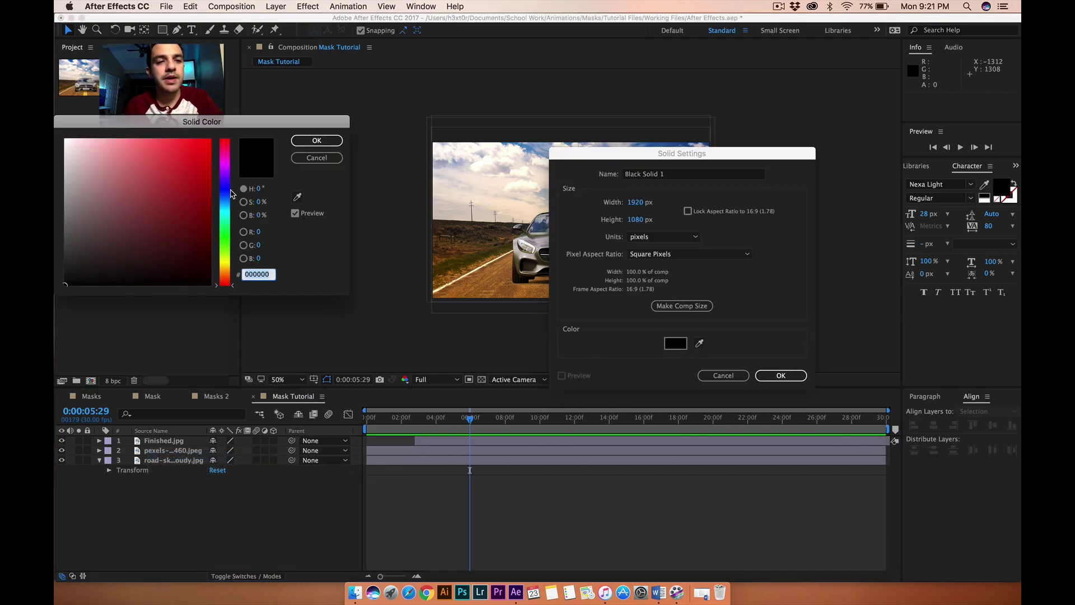
{"action": "left_click_drag", "start_coordinate": [187, 188], "coordinate": [210, 170]}
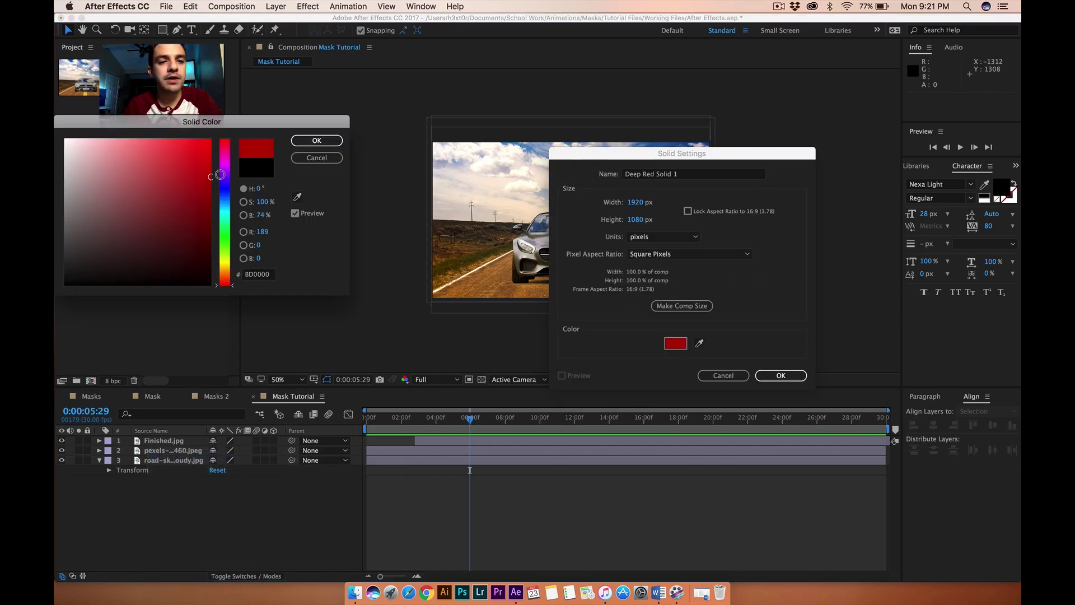
{"action": "left_click", "coordinate": [316, 141]}
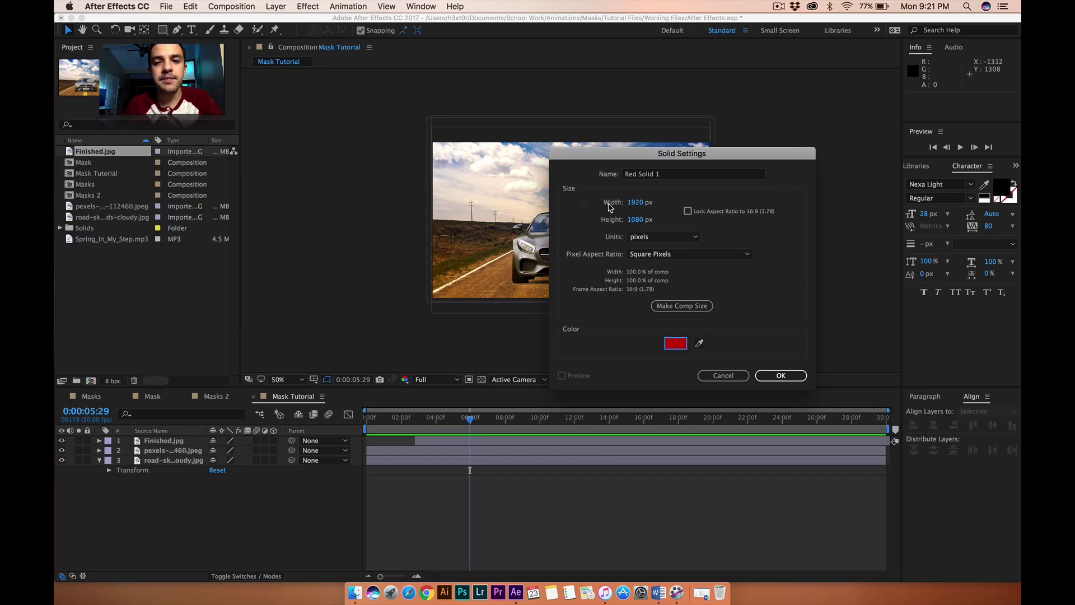
{"action": "left_click", "coordinate": [676, 177]}
{"action": "type", "text": "Solid"}
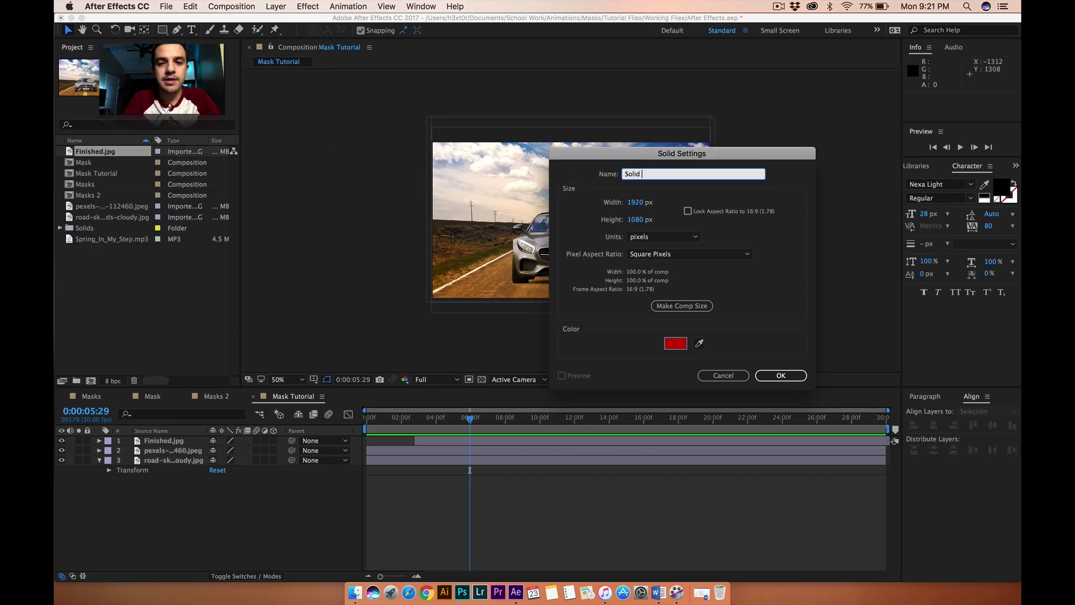
{"action": "key", "text": "Return"}
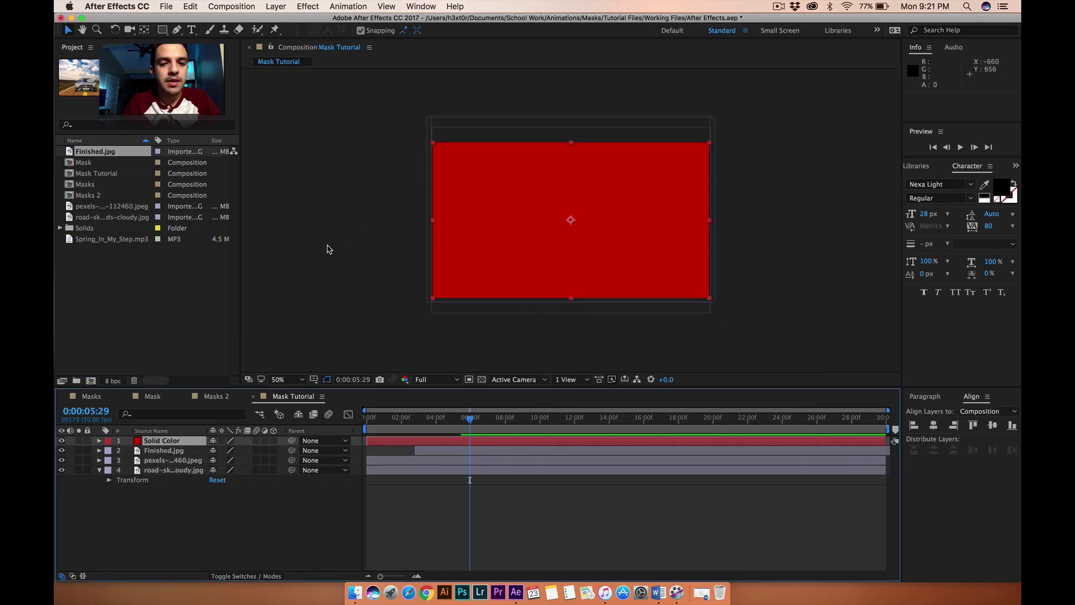
- Draw a narrow vertical rectangular mask about 70 px wide on the Solid Color layer, extending past the frame's upper and lower edges
{"action": "left_click", "coordinate": [161, 440]}
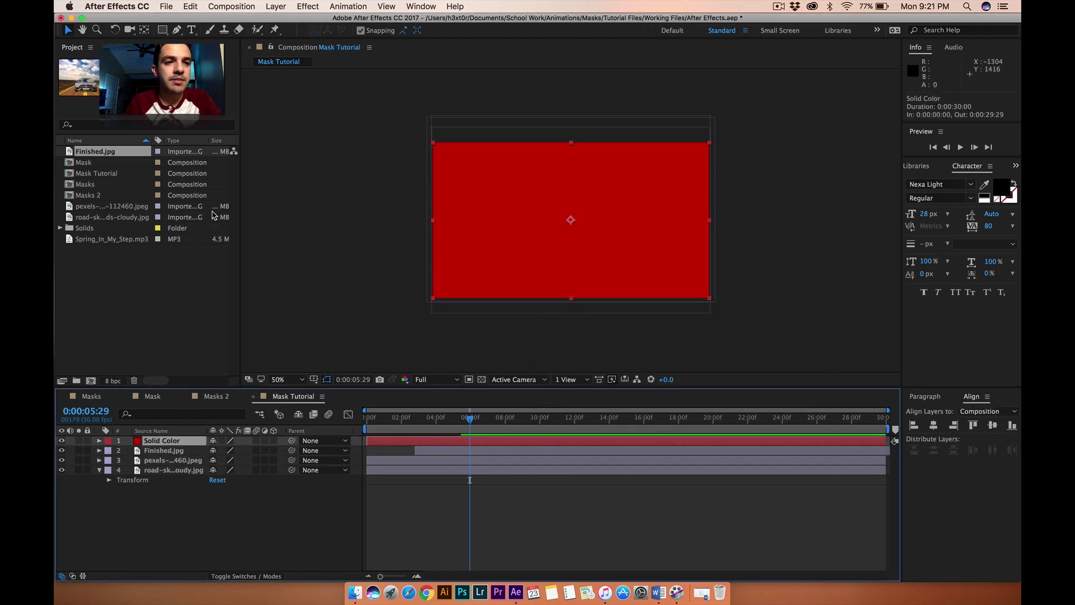
{"action": "left_click", "coordinate": [168, 30]}
{"action": "left_click_drag", "start_coordinate": [457, 129], "coordinate": [467, 322]}
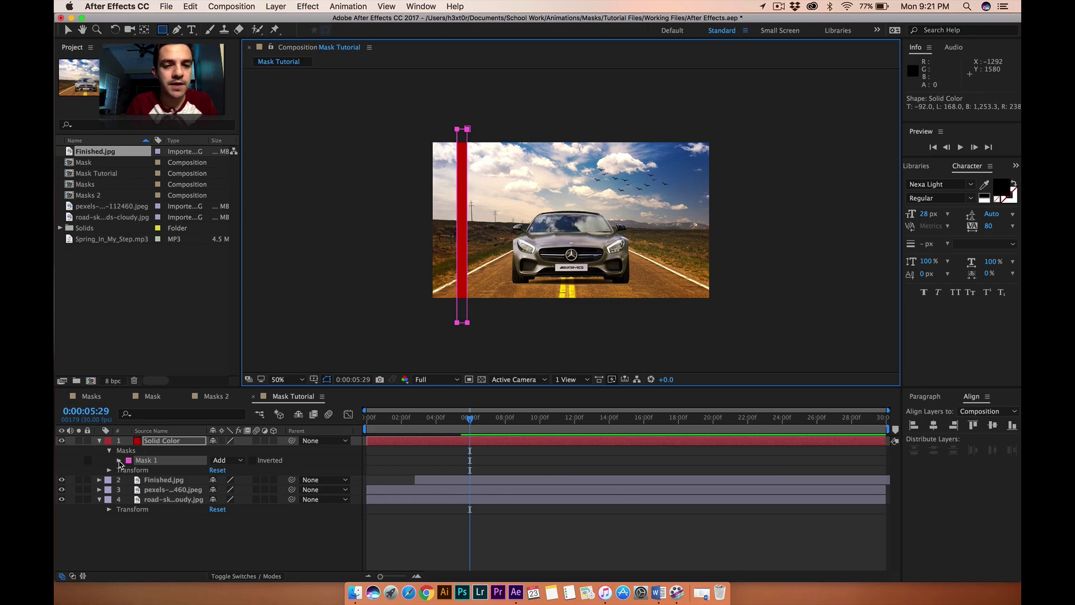
- At 0:00:05:28, move the whole Solid Color mask just outside the frame's left edge
{"action": "mouse_move", "coordinate": [470, 419]}
{"action": "left_mouse_down"}
{"action": "mouse_move", "coordinate": [436, 421]}
{"action": "mouse_move", "coordinate": [469, 423]}
{"action": "left_mouse_up"}
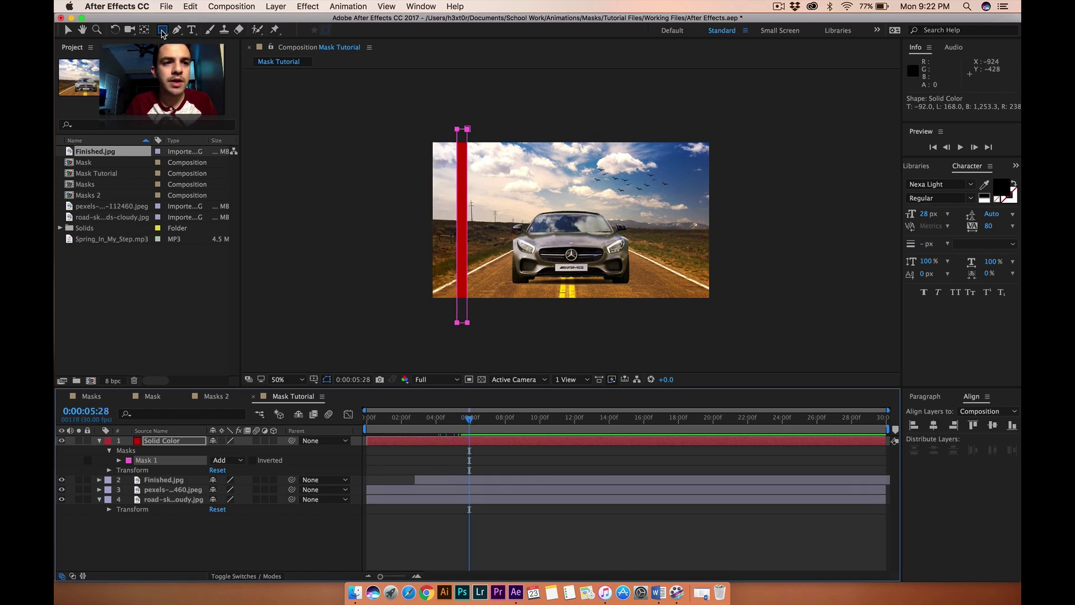
{"action": "left_click", "coordinate": [67, 30]}
{"action": "left_click", "coordinate": [429, 146]}
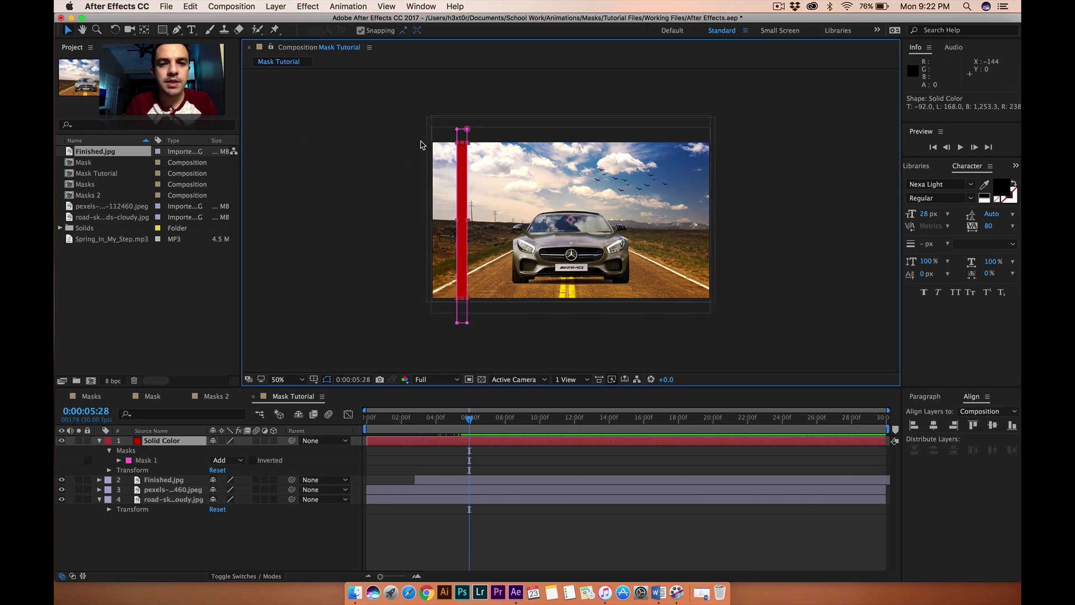
{"action": "left_click", "coordinate": [464, 132]}
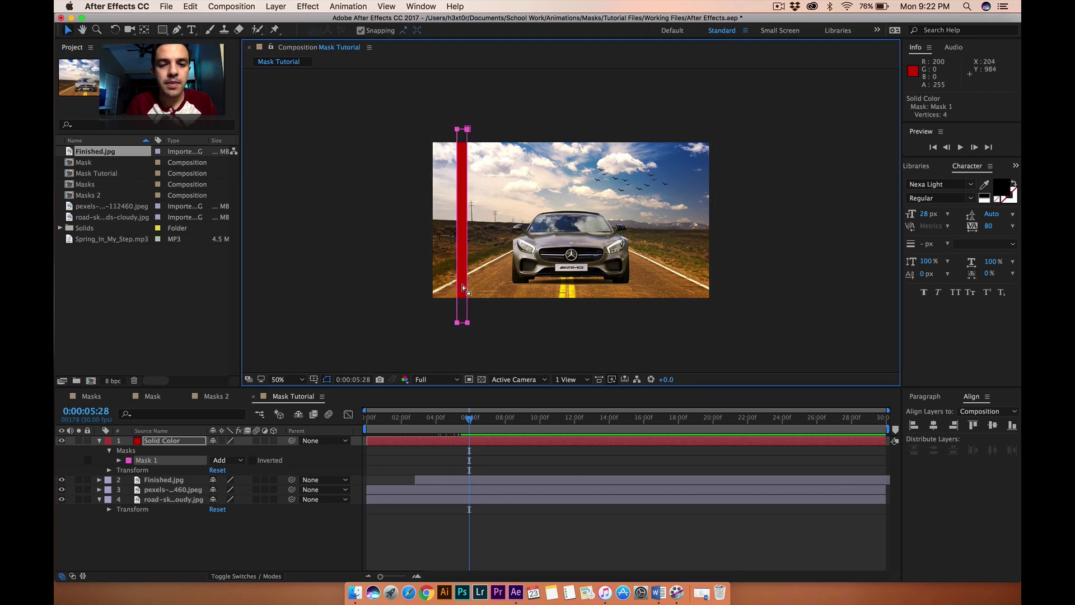
{"action": "left_click_drag", "start_coordinate": [402, 281], "coordinate": [403, 282]}
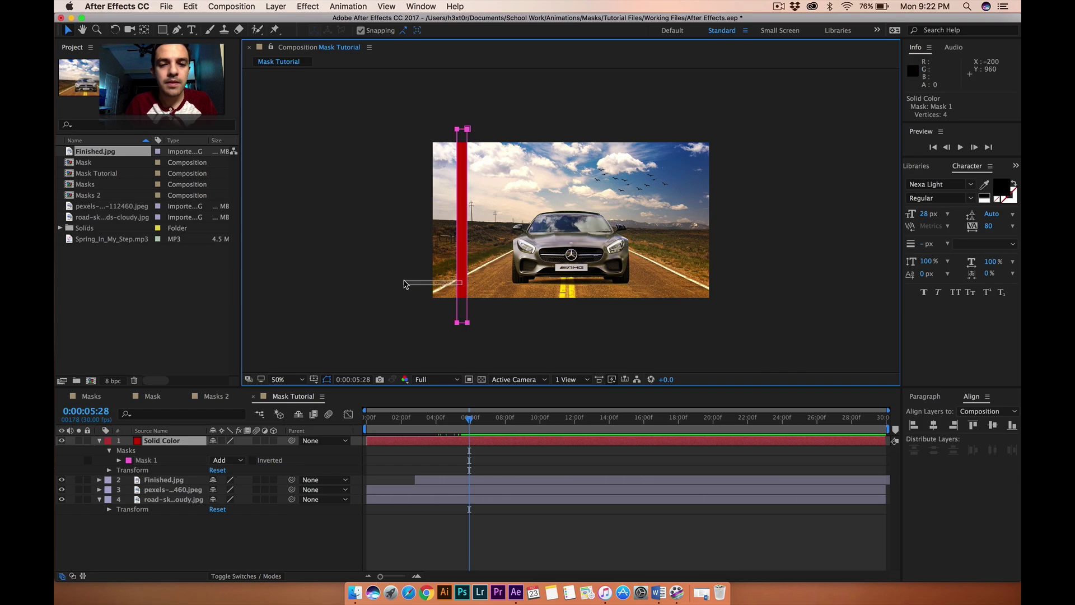
{"action": "left_click", "coordinate": [457, 323]}
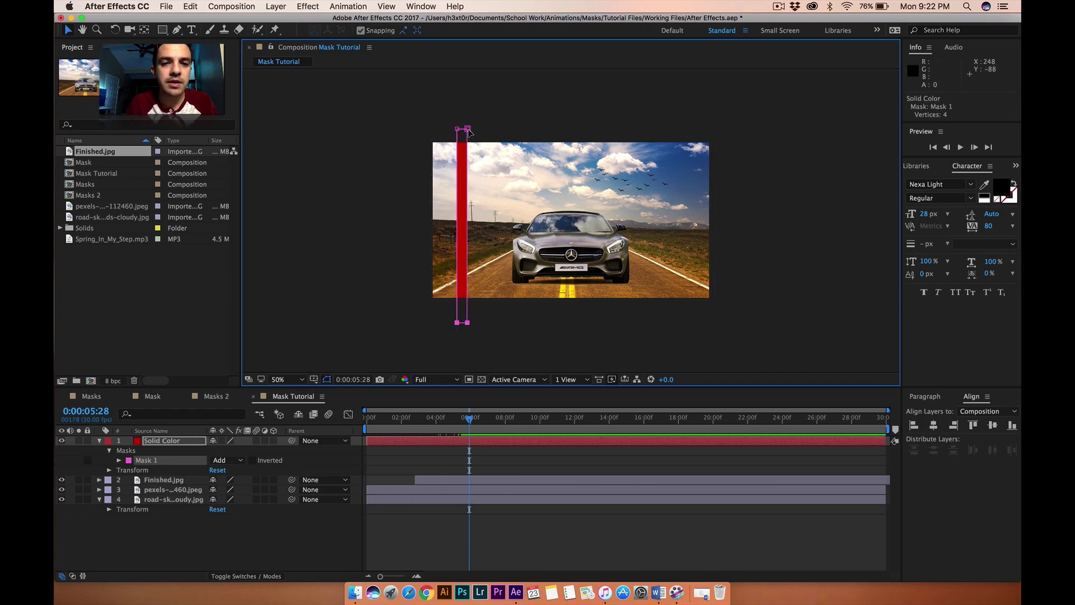
{"action": "left_click_drag", "start_coordinate": [459, 130], "coordinate": [416, 130]}
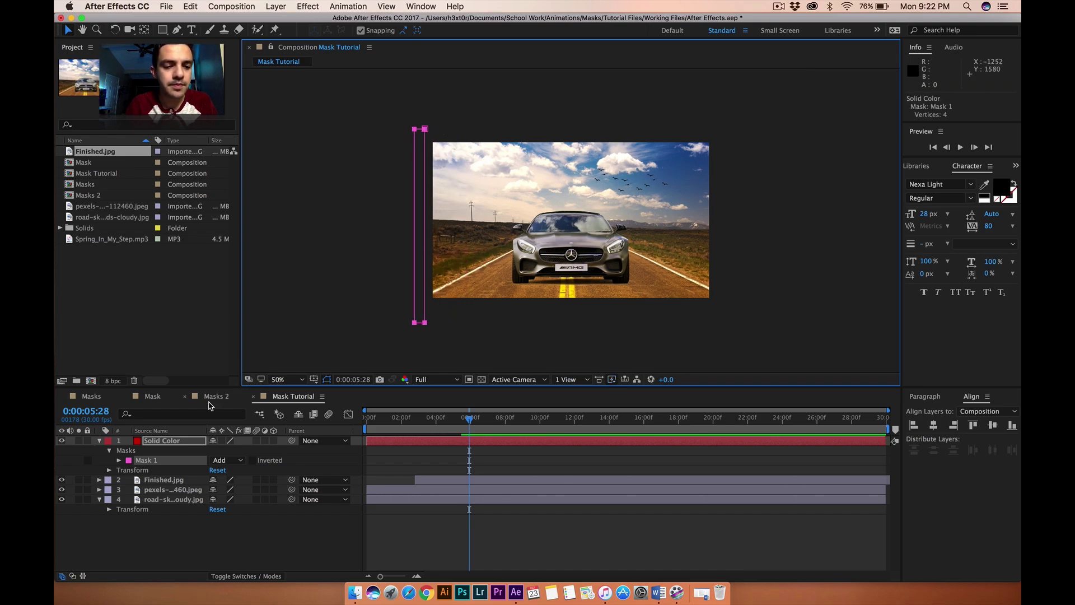
- Slant the Solid Color mask by shifting its two lower vertices left, and add a Mask Path keyframe at 0:00:05:28
{"action": "left_click", "coordinate": [397, 324]}
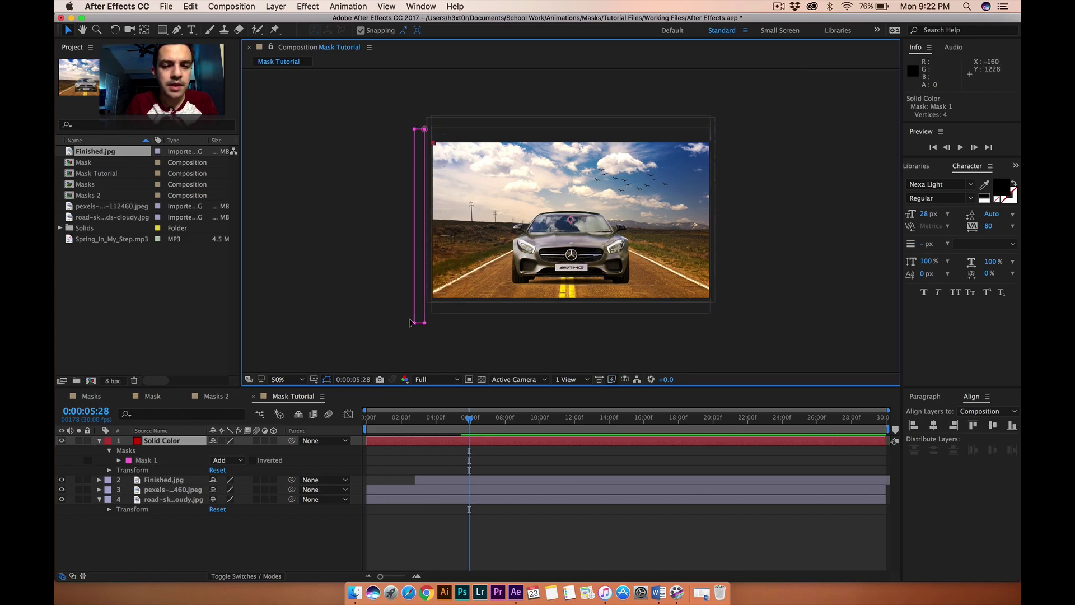
{"action": "left_click", "coordinate": [414, 323]}
{"action": "left_click_drag", "start_coordinate": [425, 325], "coordinate": [372, 325]}
{"action": "left_click", "coordinate": [432, 333]}
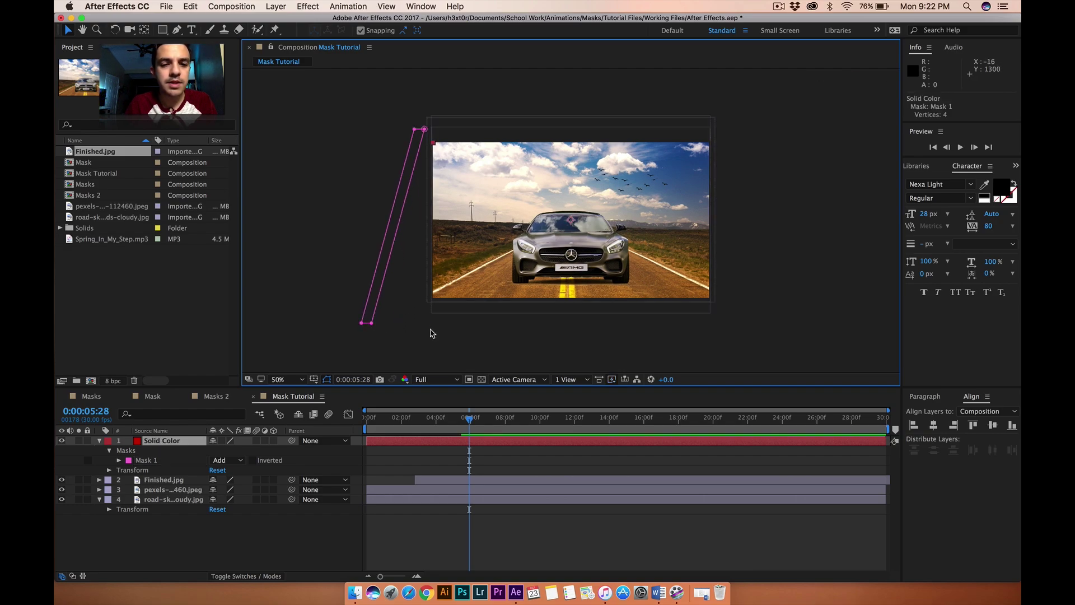
{"action": "left_click", "coordinate": [119, 460]}
{"action": "left_click", "coordinate": [147, 461]}
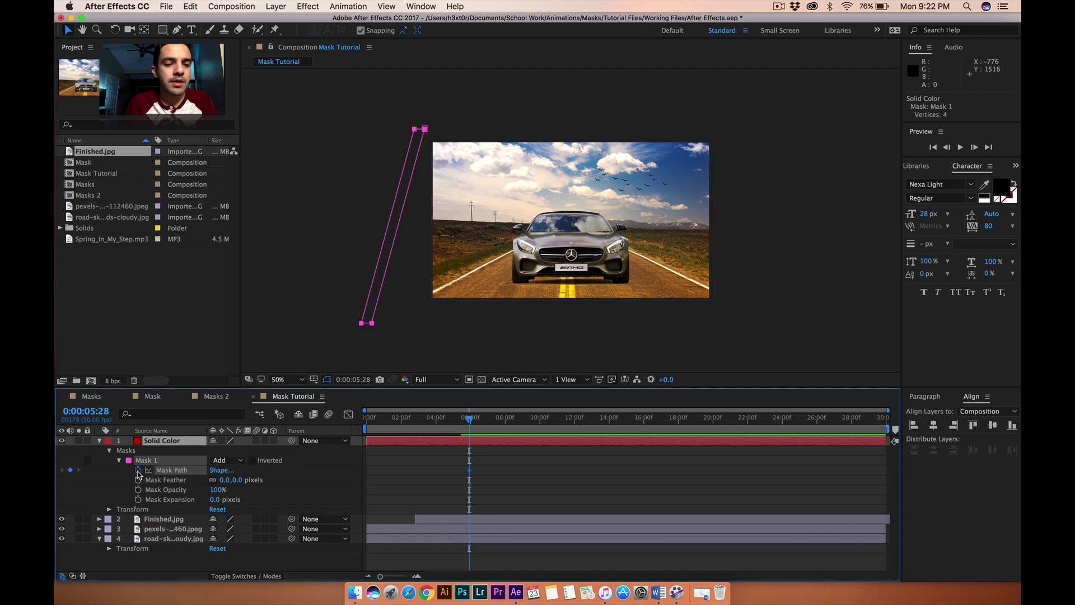
- At 0:00:07:08, stretch the mask's two right-hand vertices past the frame's right edge so the red solid covers the whole frame
{"action": "left_click", "coordinate": [434, 129]}
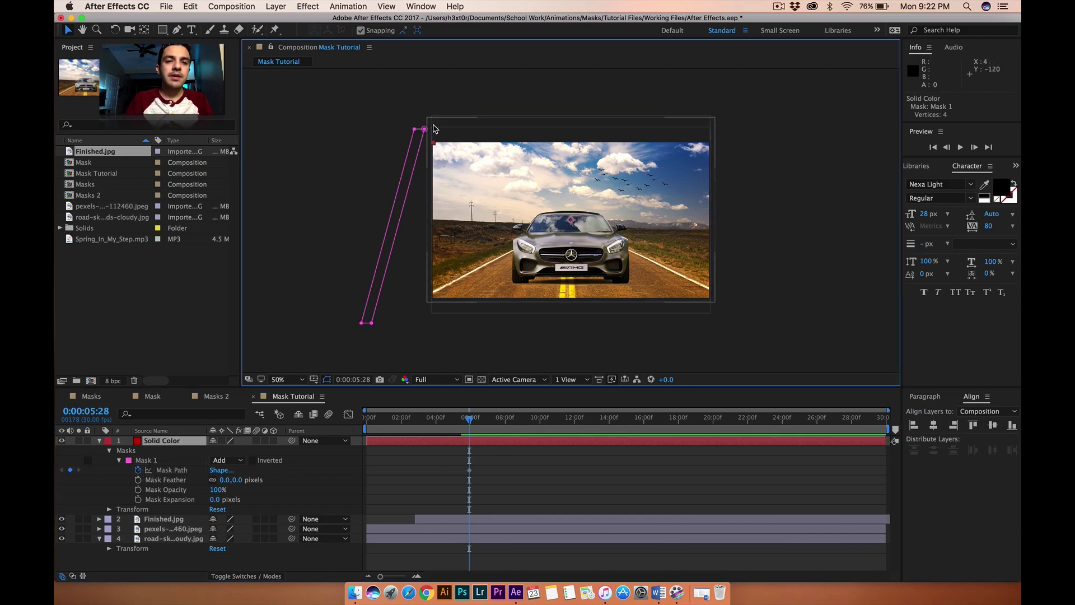
{"action": "left_click", "coordinate": [425, 129]}
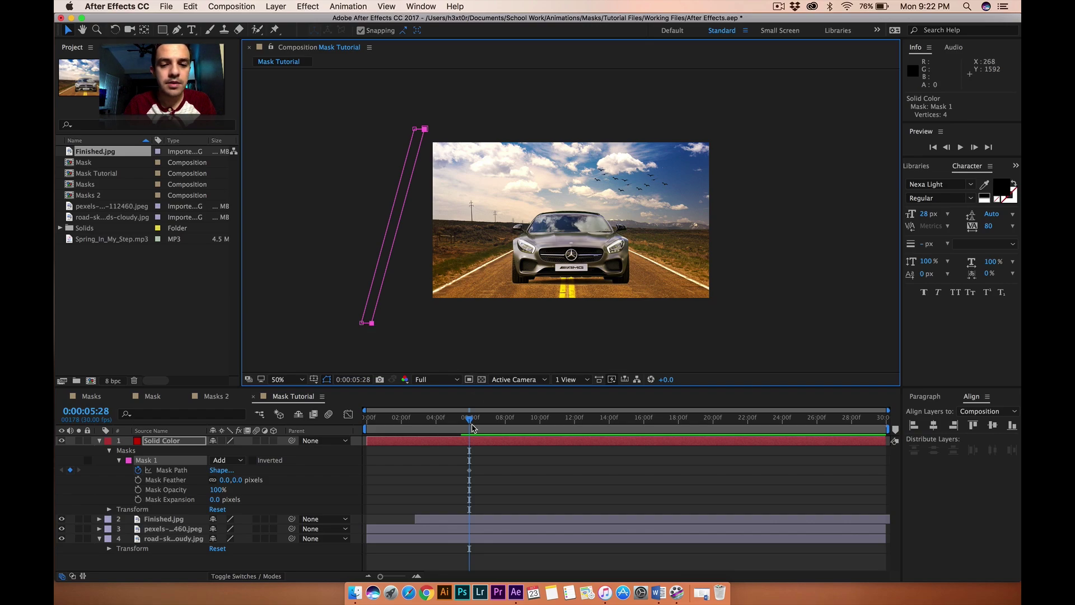
{"action": "left_click_drag", "start_coordinate": [472, 430], "coordinate": [492, 429]}
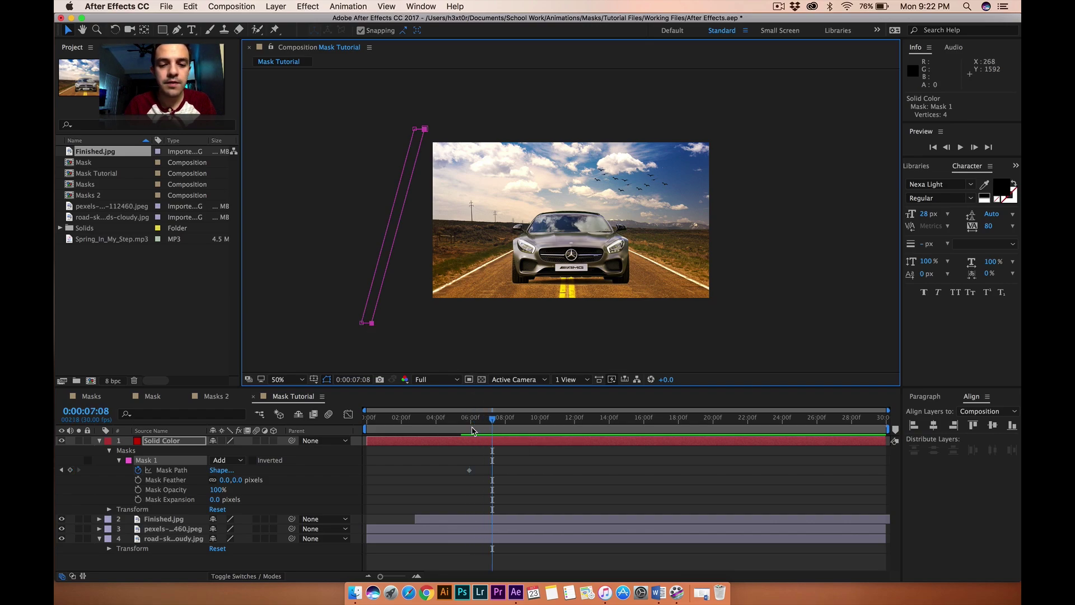
{"action": "left_click_drag", "start_coordinate": [371, 323], "coordinate": [686, 322]}
{"action": "key", "text": "shift+Right"}
{"action": "key", "text": "shift+Right"}
{"action": "key", "text": "shift+Right"}
{"action": "key", "text": "shift+Right"}
{"action": "key", "text": "shift+Right"}
{"action": "key", "text": "shift+Right"}
{"action": "key", "text": "shift+Right"}
{"action": "key", "text": "shift+Right"}
{"action": "key", "text": "shift+Right"}
{"action": "key", "text": "shift+Right"}
- Preview the red solid's mask wipe from the start of the composition
{"action": "left_click", "coordinate": [445, 444]}
{"action": "key", "text": "space"}
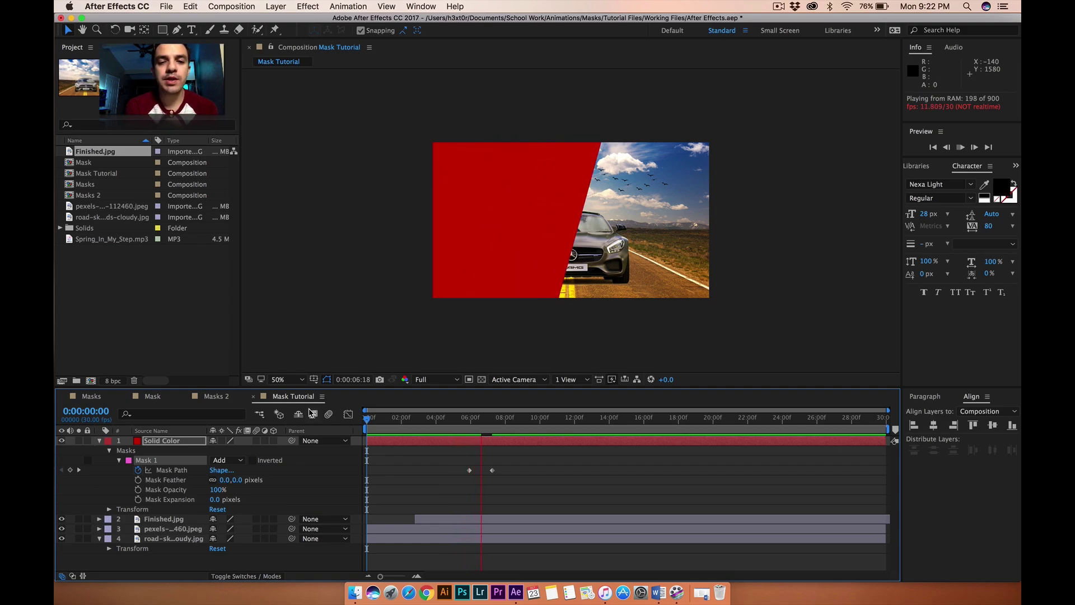
{"action": "key", "text": "space"}
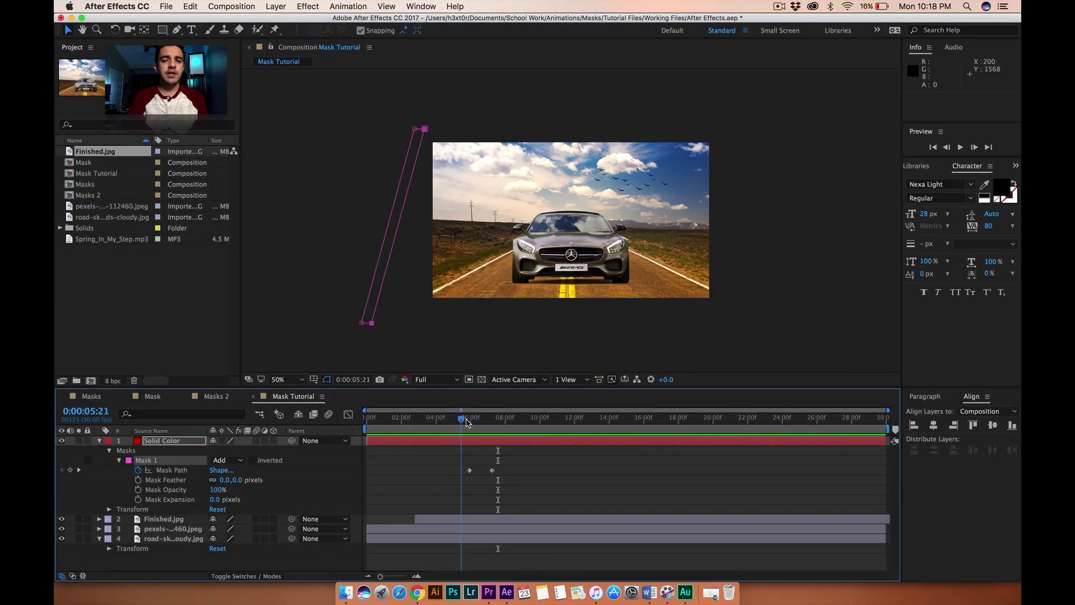
- Go to 0:00:10:00 and set the end of the work area there
{"action": "left_click_drag", "start_coordinate": [453, 418], "coordinate": [544, 423]}
{"action": "left_click_drag", "start_coordinate": [554, 431], "coordinate": [541, 431]}
{"action": "left_click", "coordinate": [86, 411]}
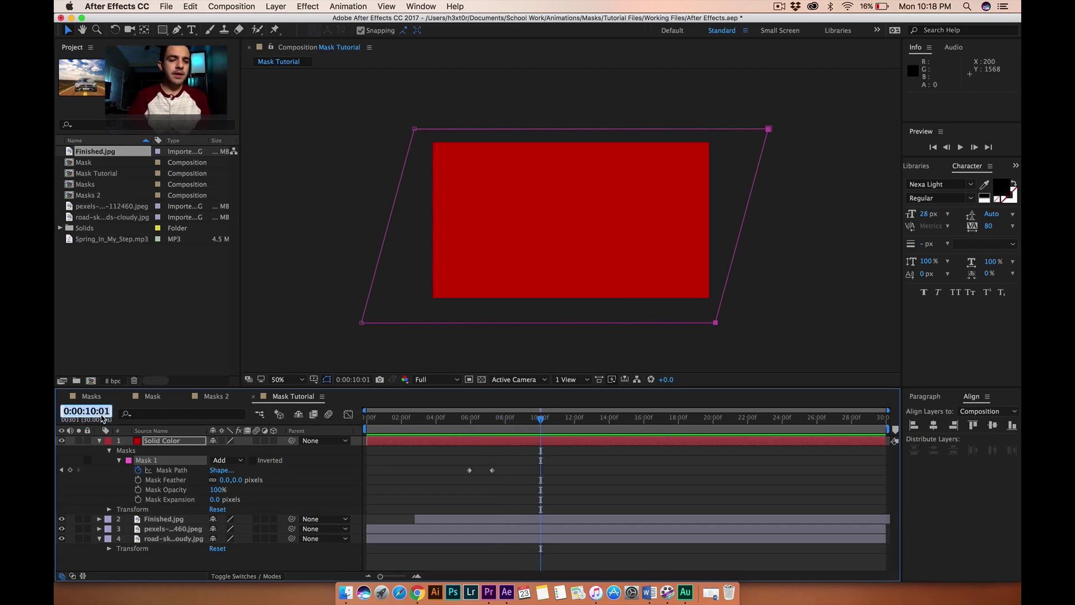
{"action": "type", "text": "1"}
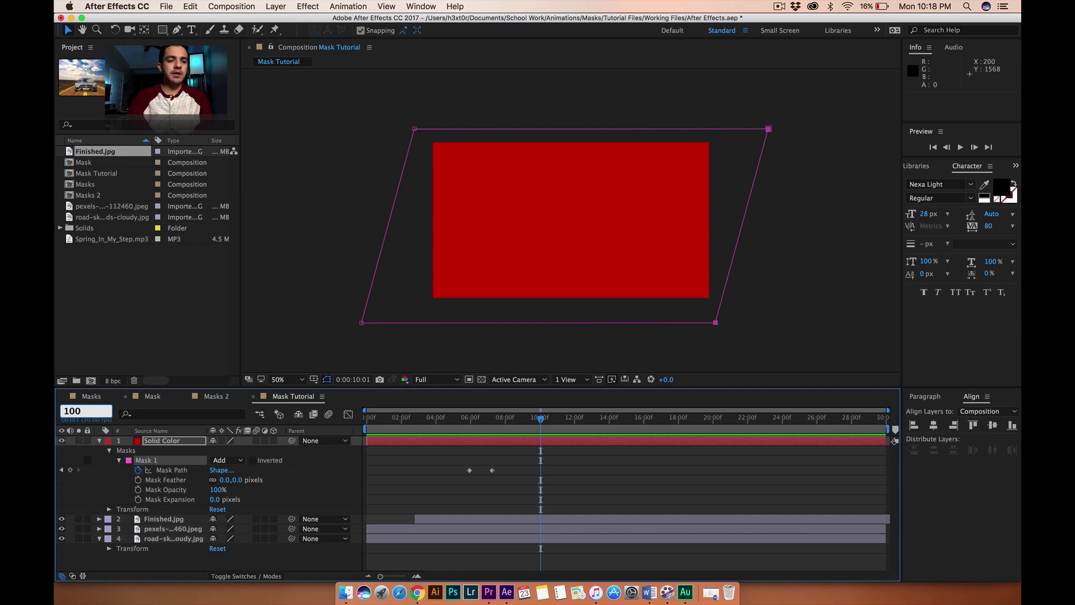
{"action": "type", "text": "0:00"}
{"action": "key", "text": "Return"}
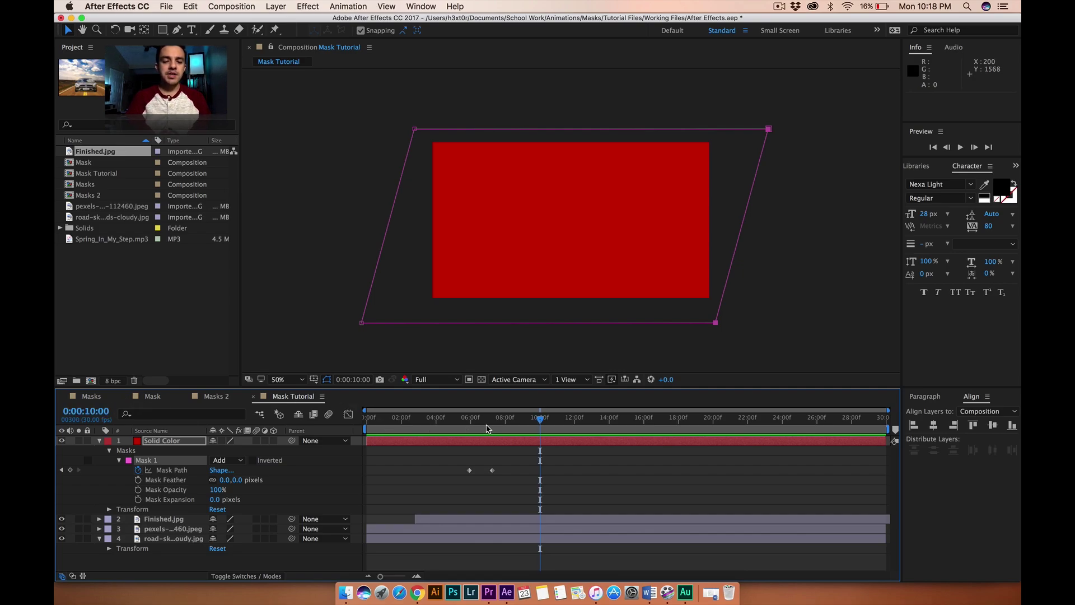
{"action": "key", "text": "n"}
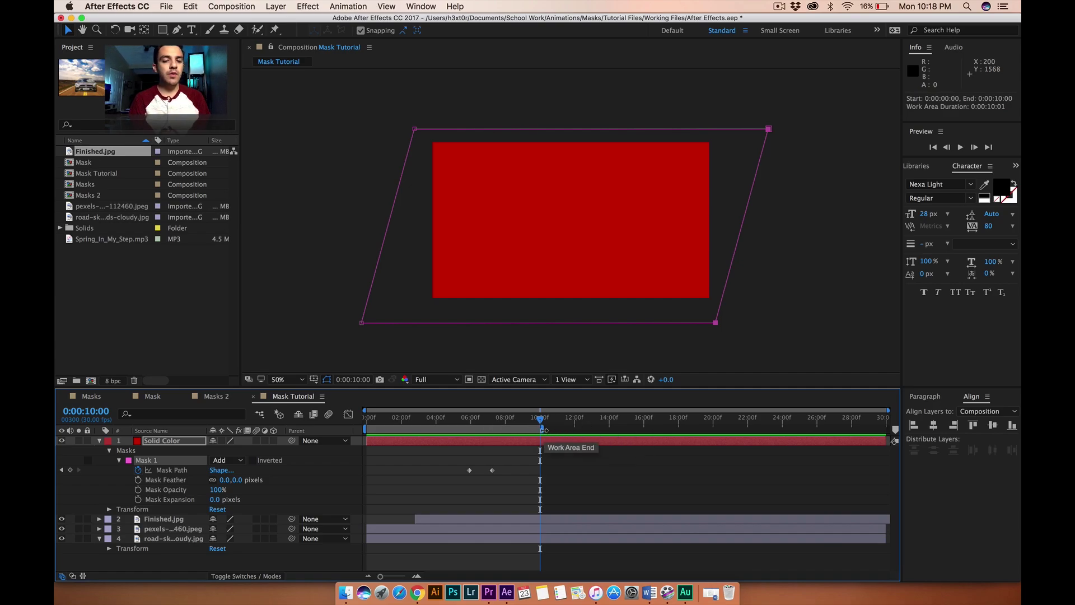
{"action": "left_click", "coordinate": [226, 7]}
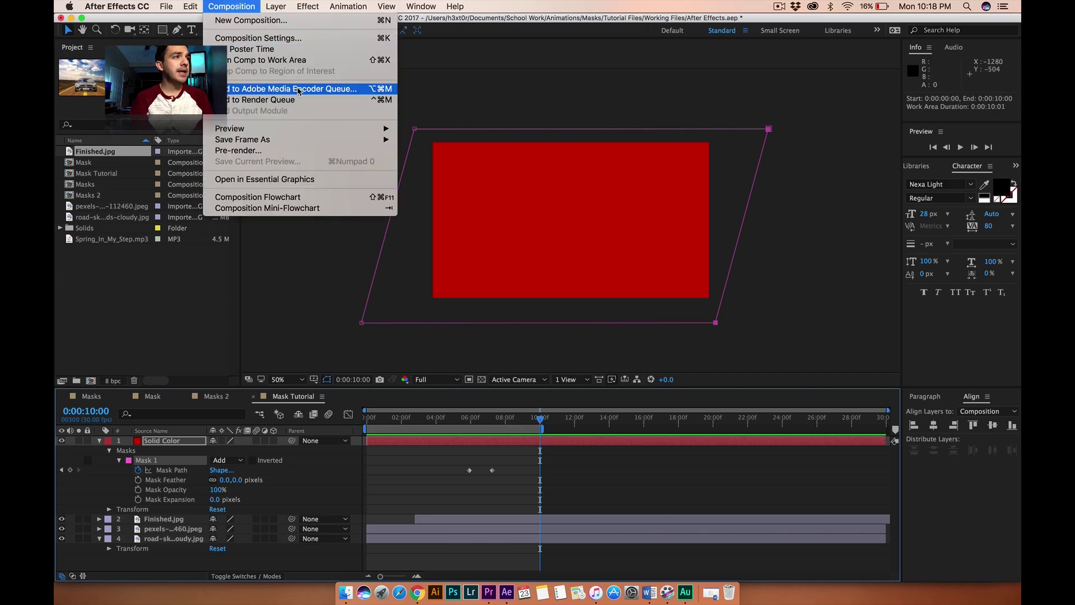
{"action": "left_click", "coordinate": [429, 420]}
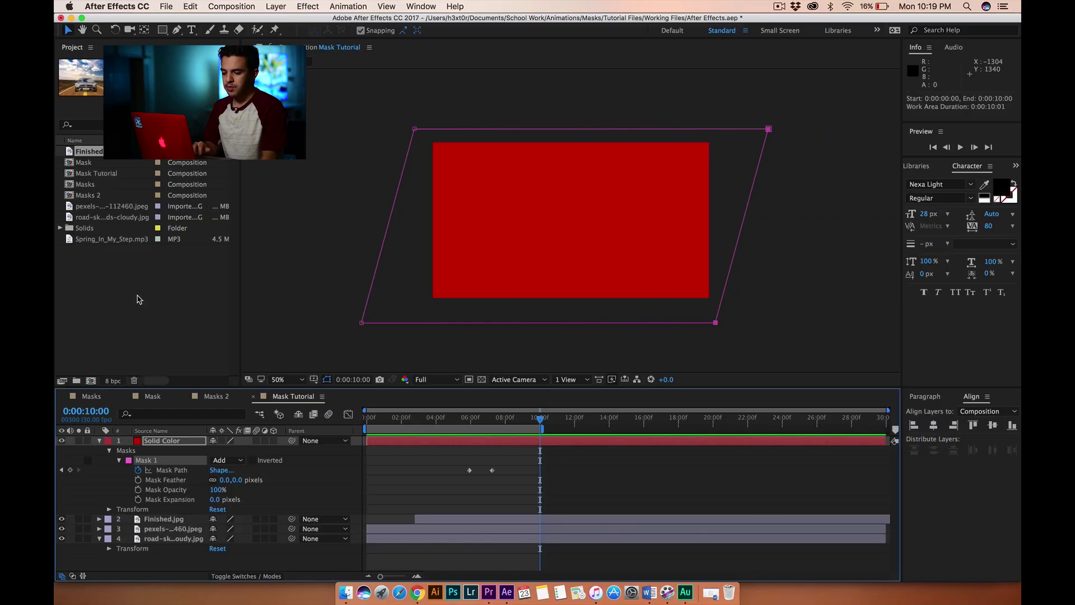
- Create a composition named Mask 2 Tutorial at 1920 × 1080 px, 30 frames per second, with a duration of 0:00:30:00
{"action": "right_click", "coordinate": [139, 300]}
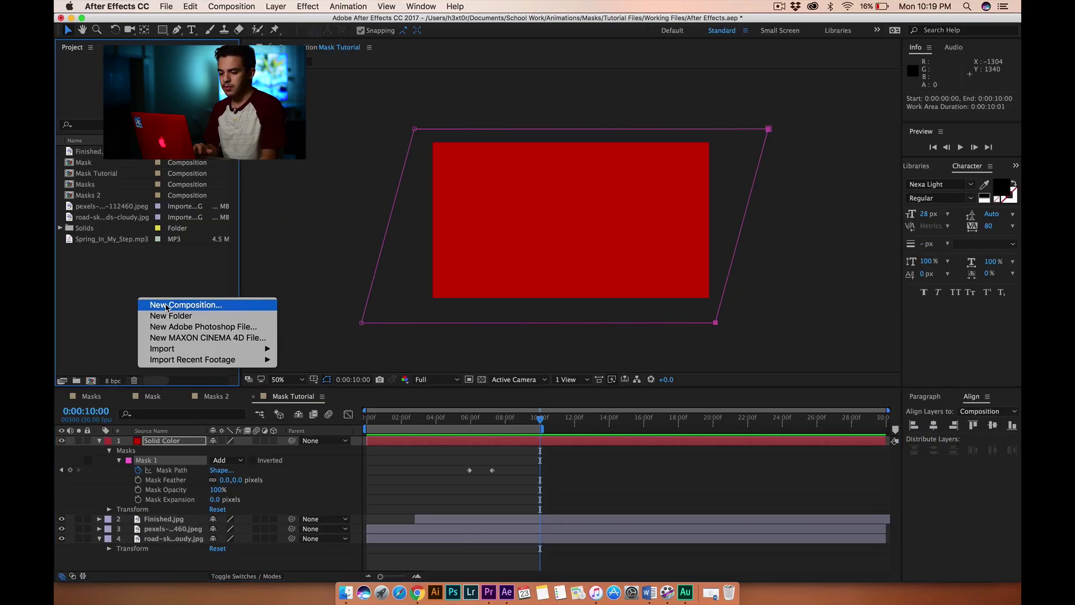
{"action": "left_click", "coordinate": [166, 305]}
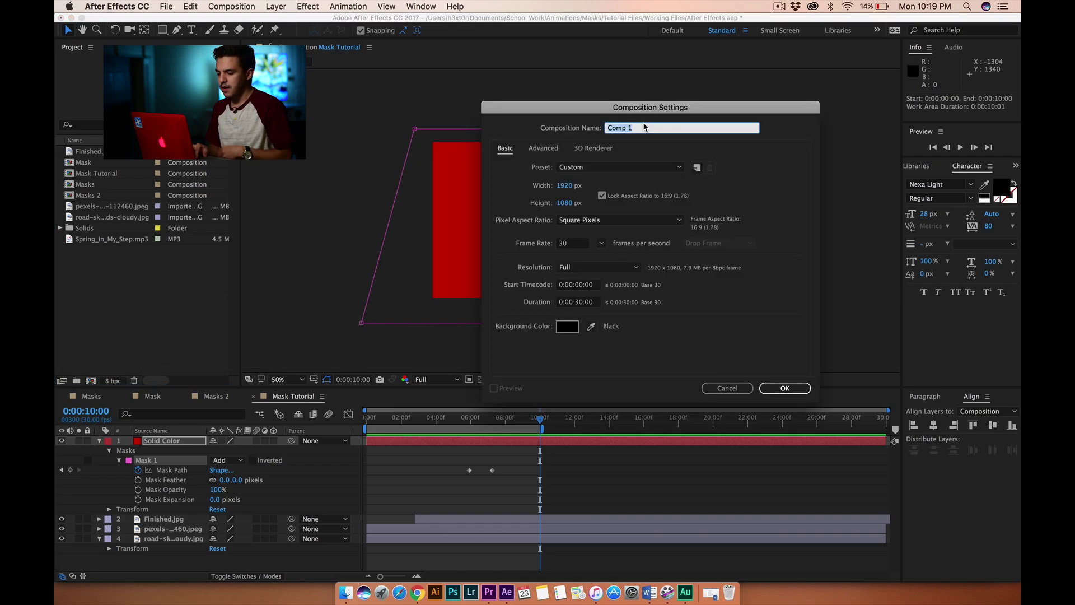
{"action": "type", "text": "Mask 2 Tutorial"}
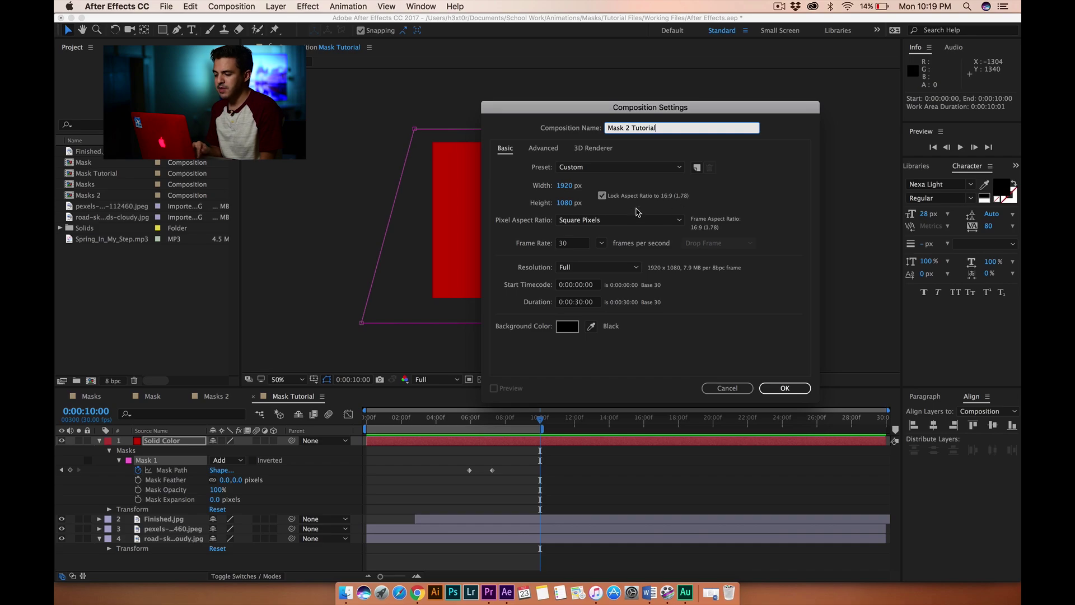
{"action": "left_click", "coordinate": [568, 244]}
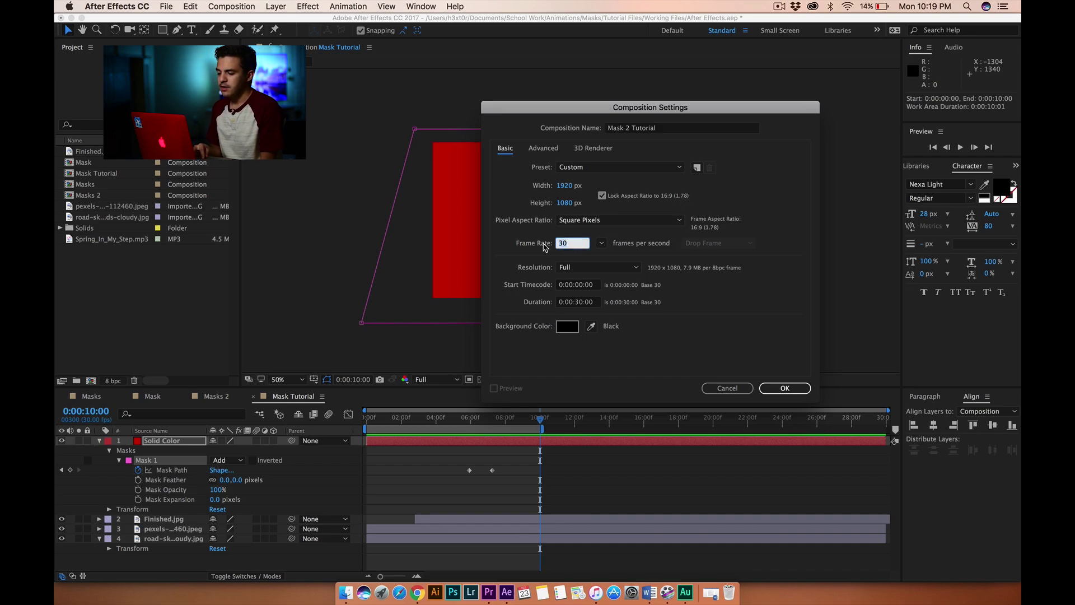
{"action": "left_click", "coordinate": [597, 303]}
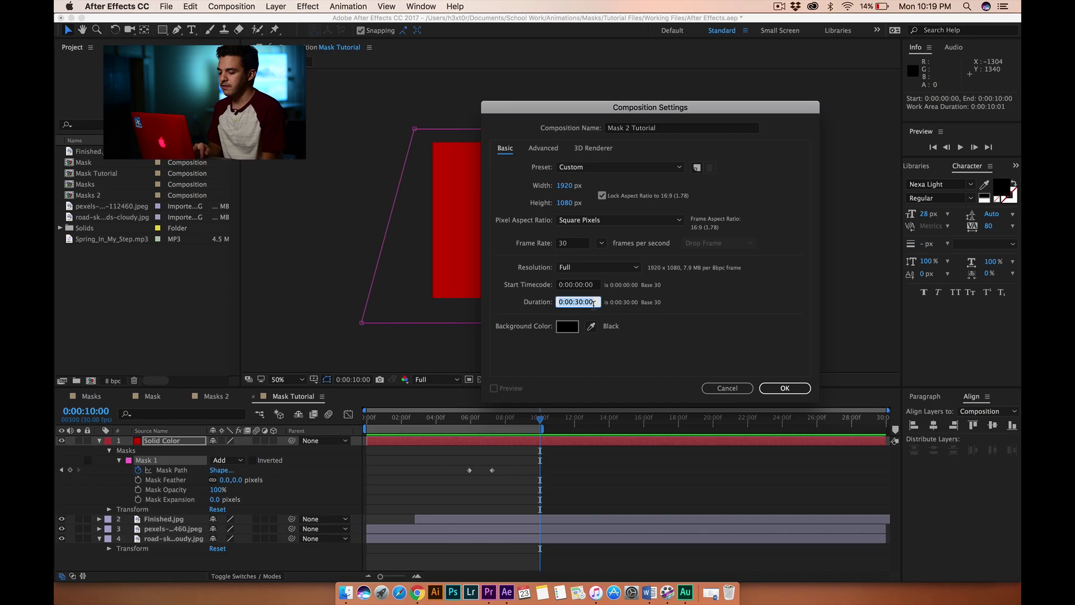
{"action": "left_click", "coordinate": [780, 388]}
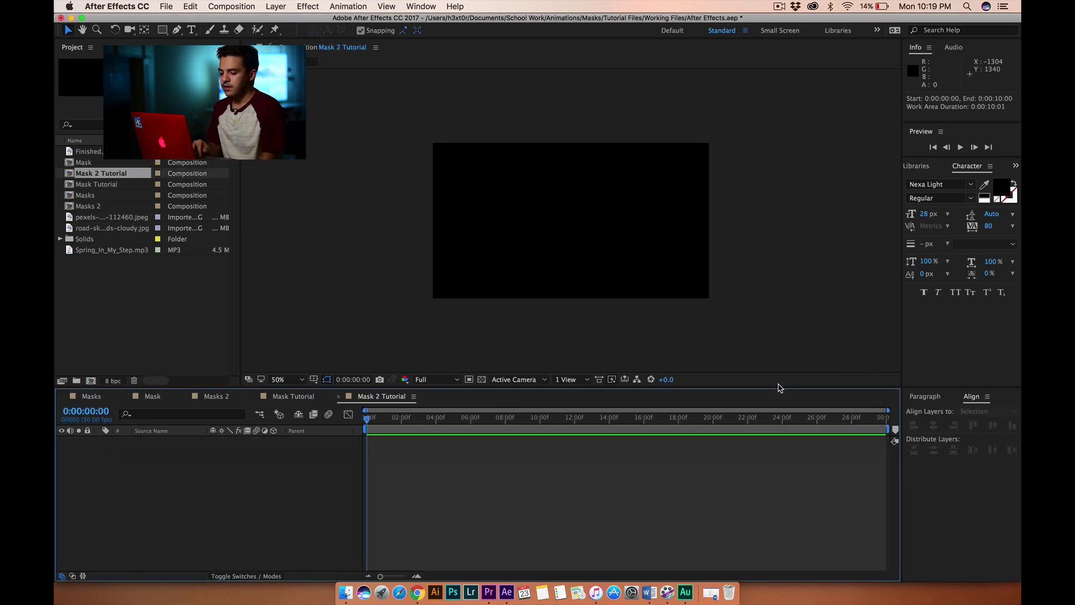
- Play the Masks 2 composition from its start to review the finished gonz TUTORIALS logo animation and its music
{"action": "left_click", "coordinate": [216, 396]}
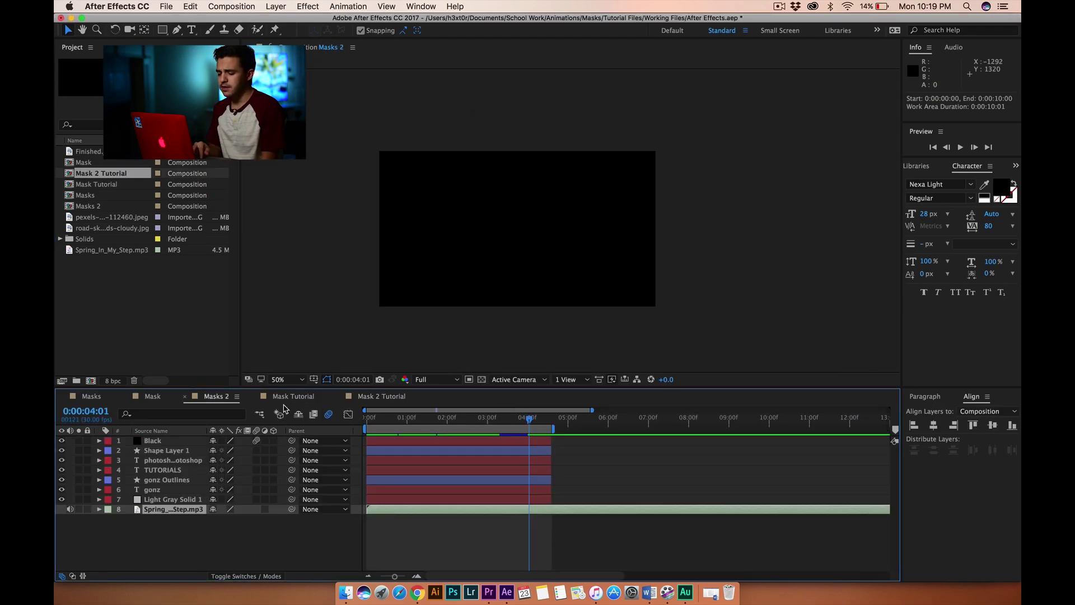
{"action": "left_click_drag", "start_coordinate": [400, 419], "coordinate": [355, 423]}
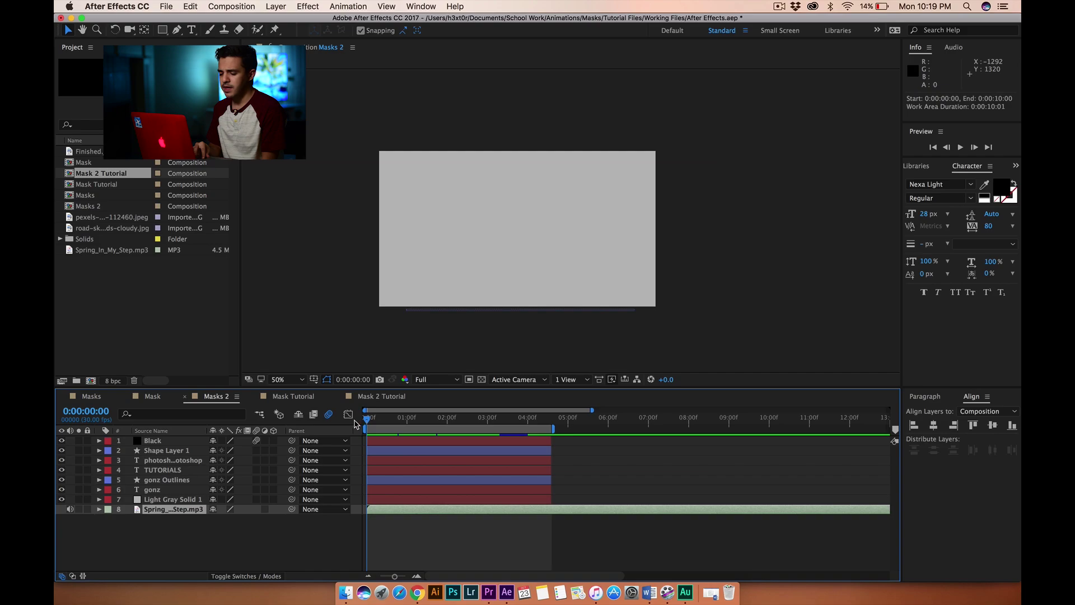
{"action": "left_click", "coordinate": [168, 510]}
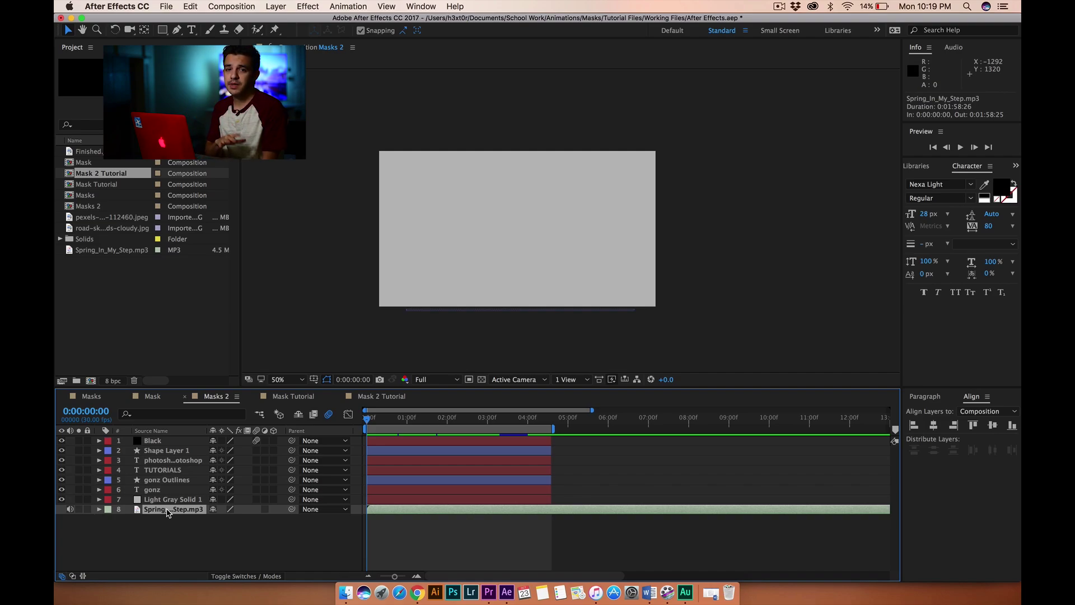
{"action": "key", "text": "space"}
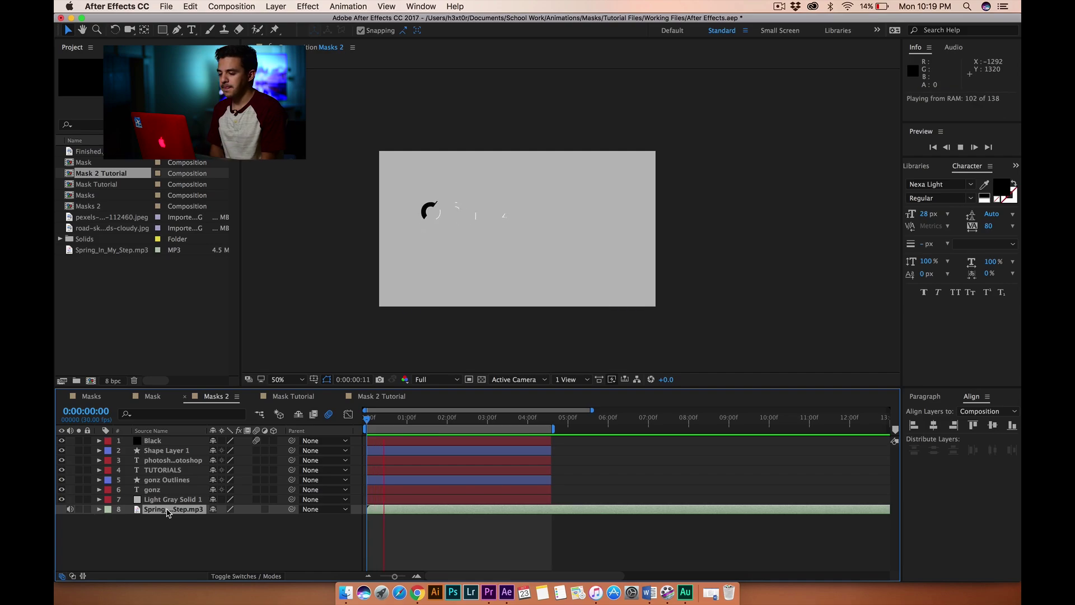
{"action": "key", "text": "space"}
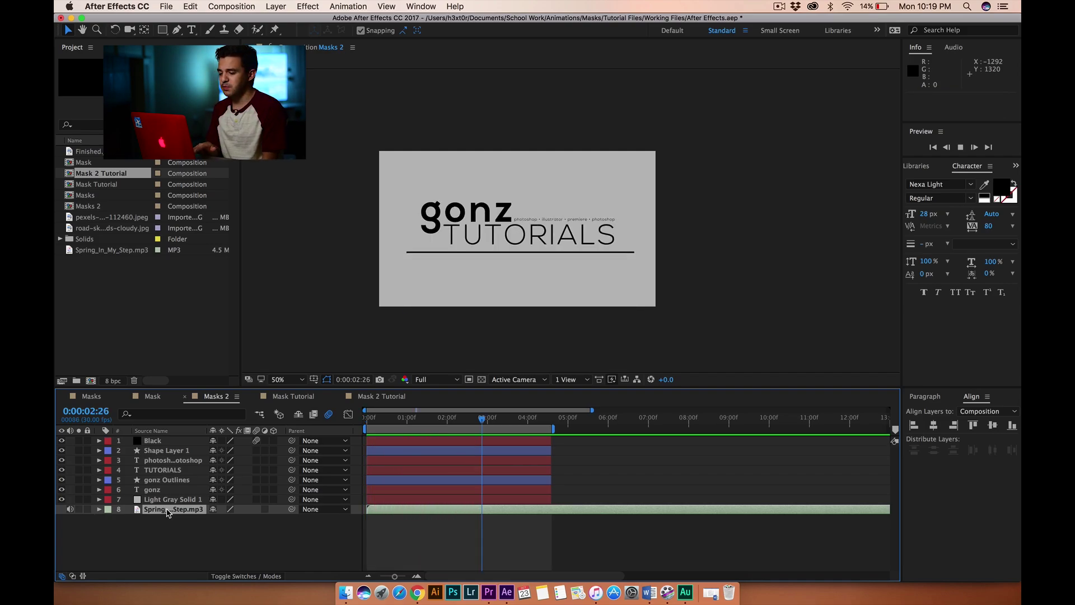
{"action": "key", "text": "space"}
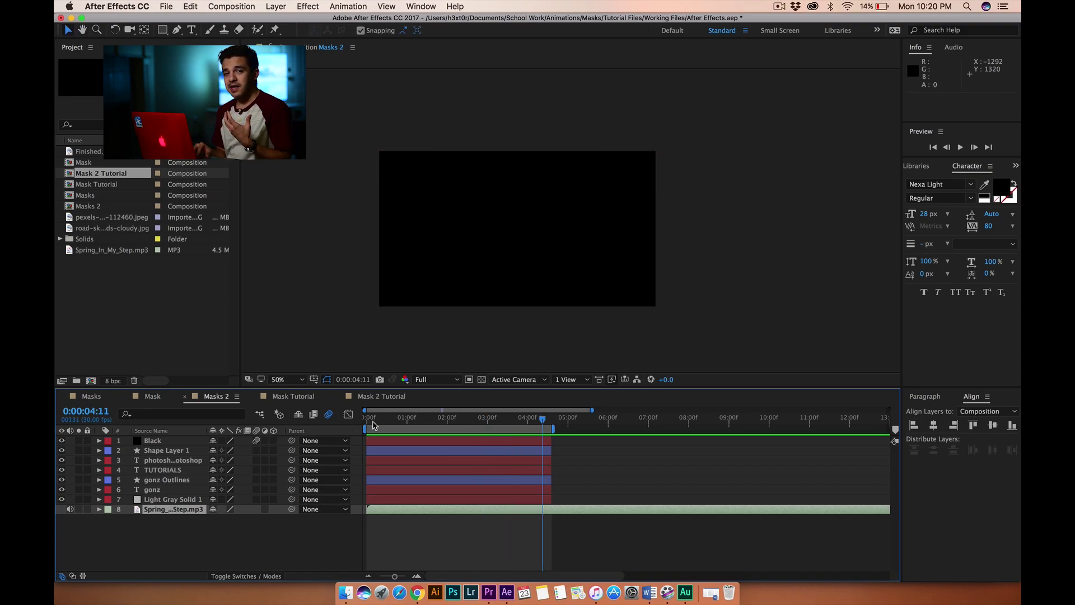
{"action": "mouse_move", "coordinate": [376, 425]}
{"action": "left_mouse_down"}
{"action": "mouse_move", "coordinate": [368, 423]}
{"action": "mouse_move", "coordinate": [387, 419]}
{"action": "left_mouse_up"}
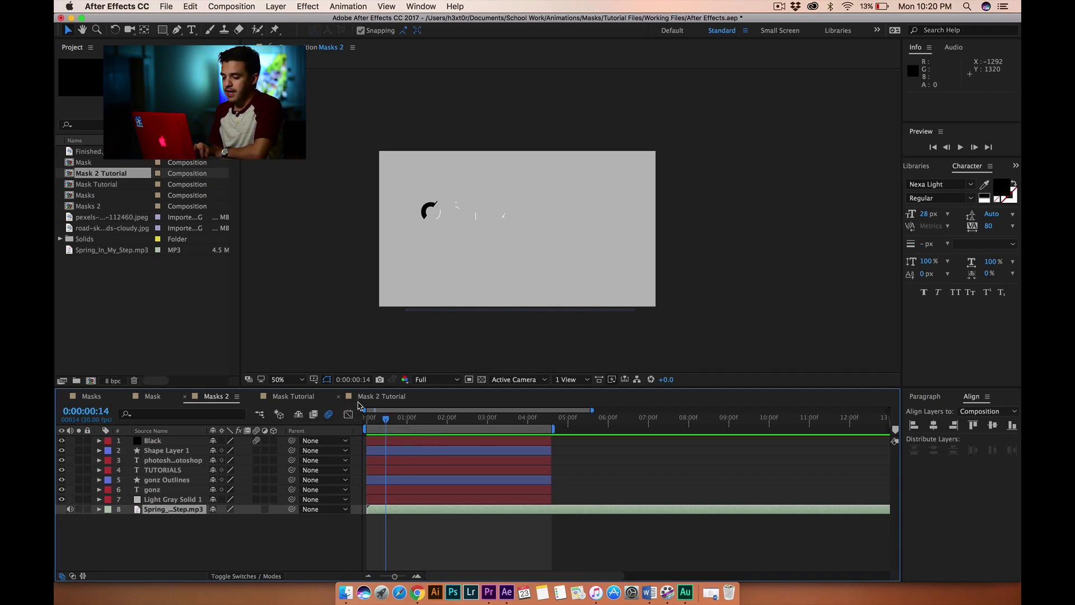
{"action": "left_click", "coordinate": [381, 396]}
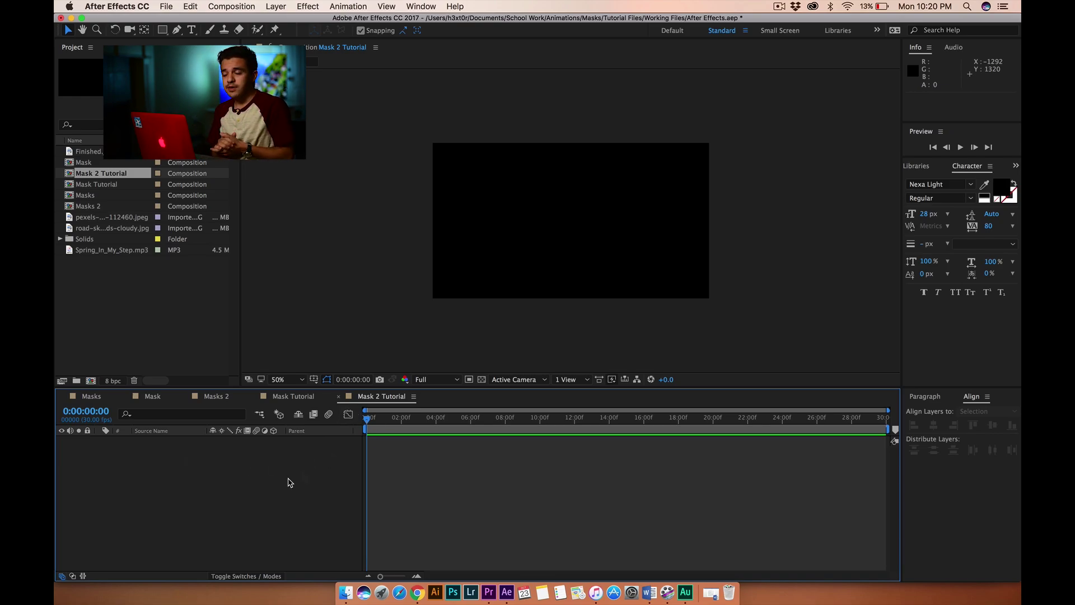
{"action": "left_click", "coordinate": [224, 399]}
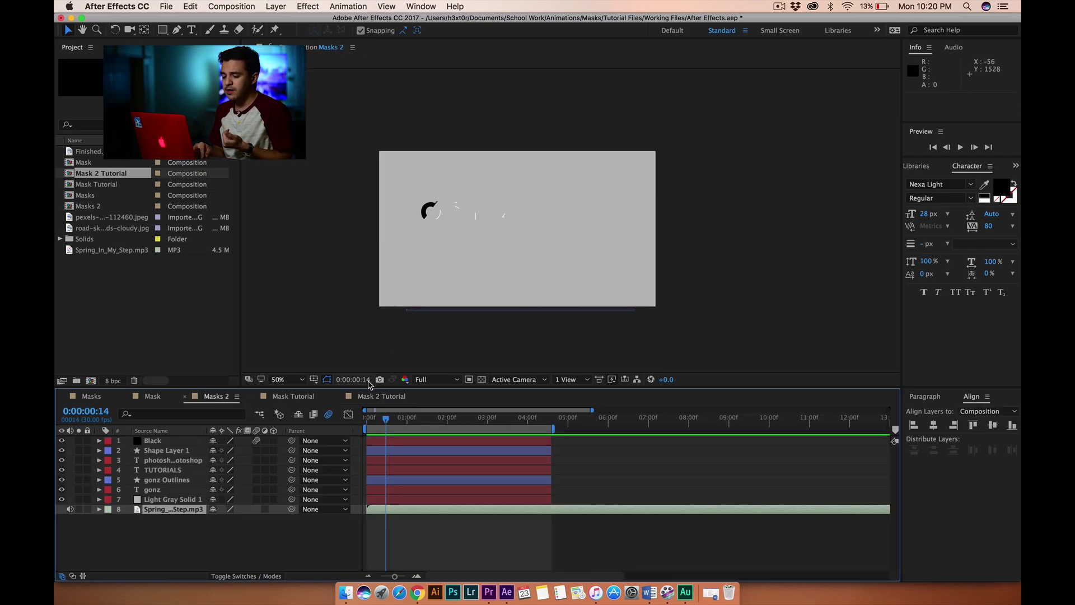
- In Mask 2 Tutorial, create a 1920 × 1080 px solid named BG in a bright mint-green colour
{"action": "left_click", "coordinate": [373, 398]}
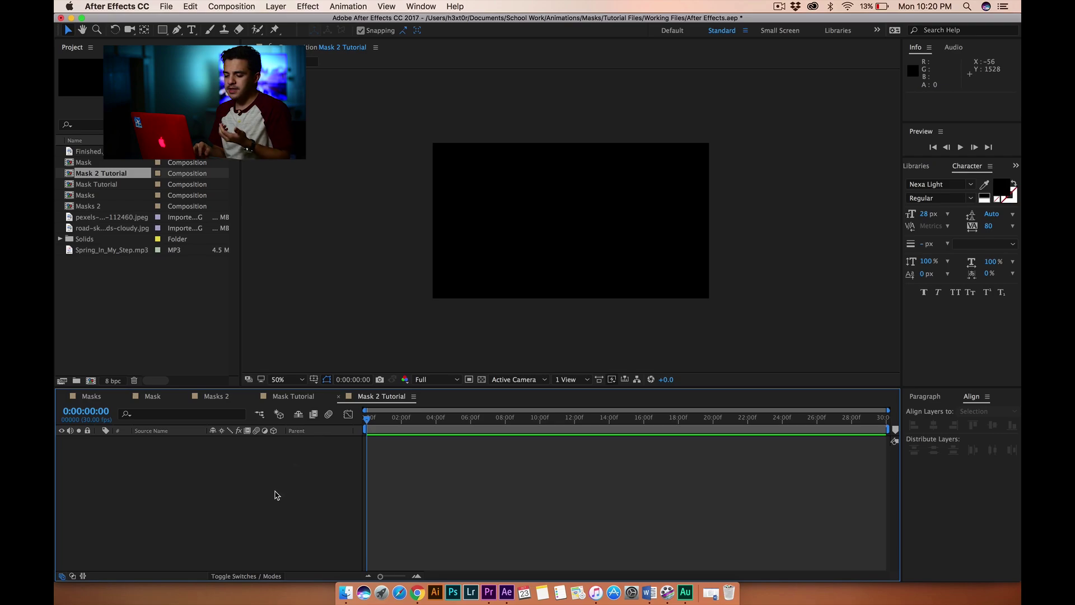
{"action": "right_click", "coordinate": [211, 449]}
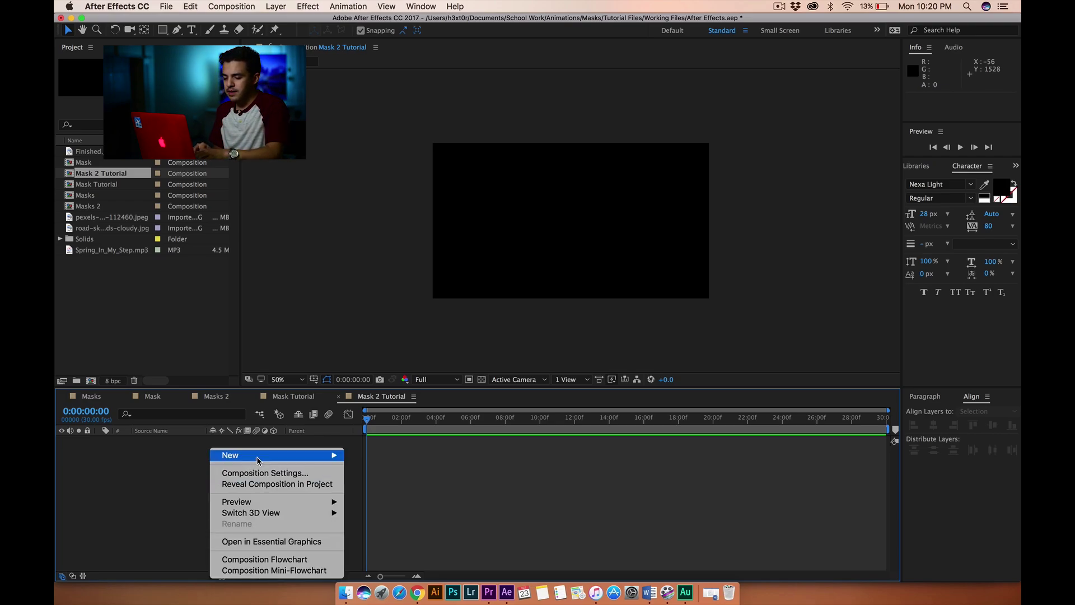
{"action": "mouse_move", "coordinate": [325, 455]}
{"action": "left_click", "coordinate": [360, 486]}
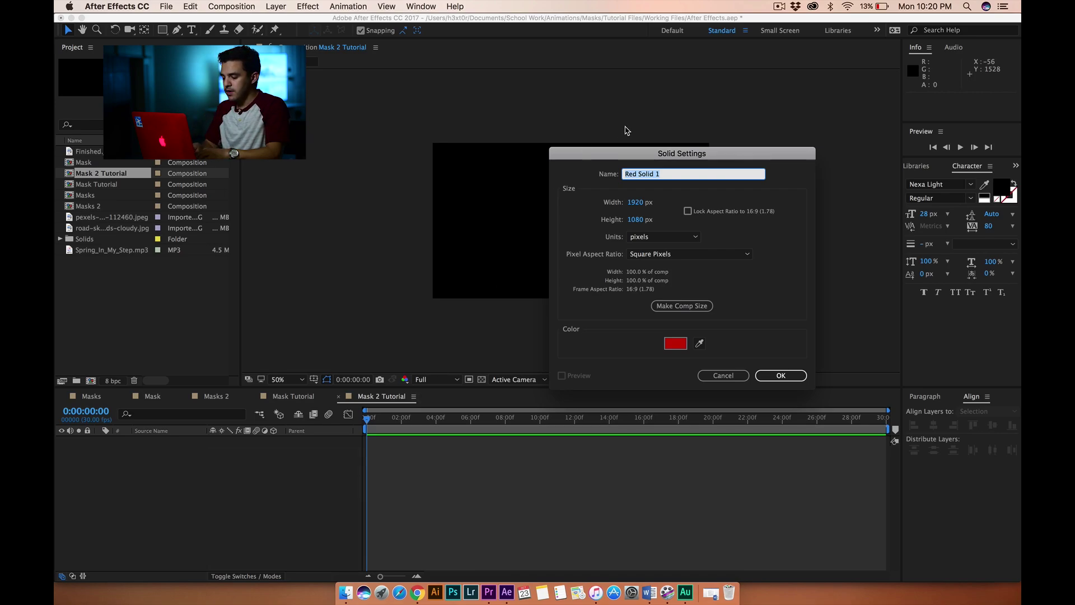
{"action": "type", "text": "BG"}
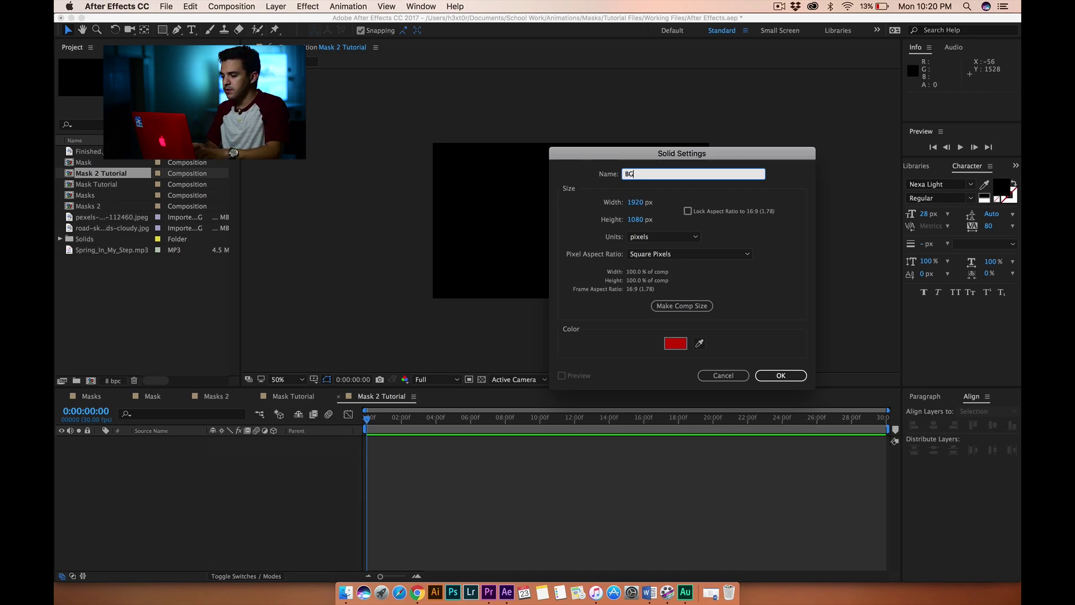
{"action": "left_click", "coordinate": [675, 348]}
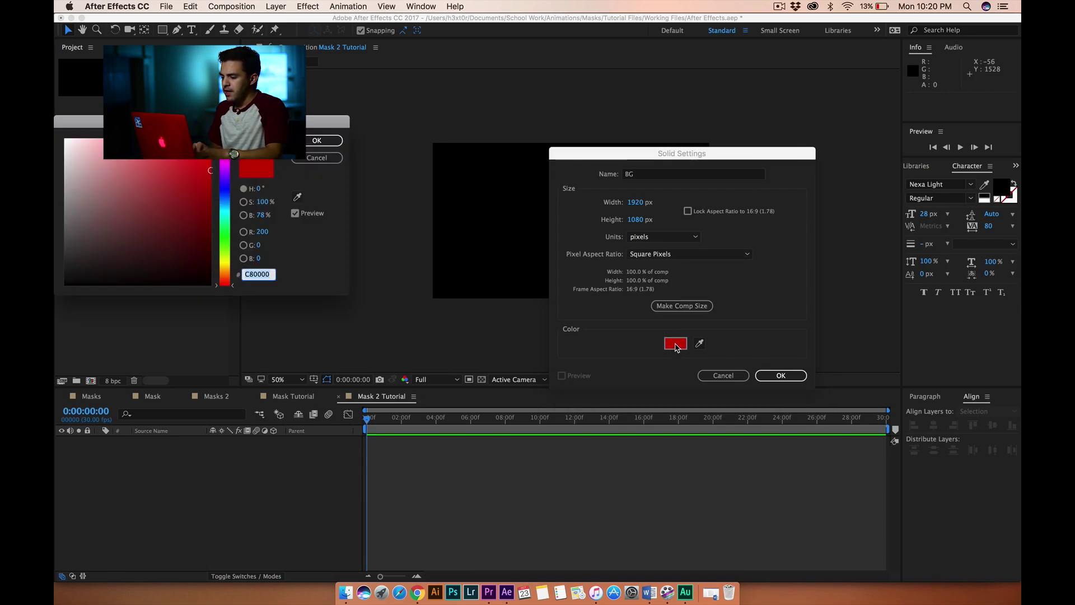
{"action": "left_click", "coordinate": [230, 205]}
{"action": "left_click_drag", "start_coordinate": [210, 171], "coordinate": [212, 144]}
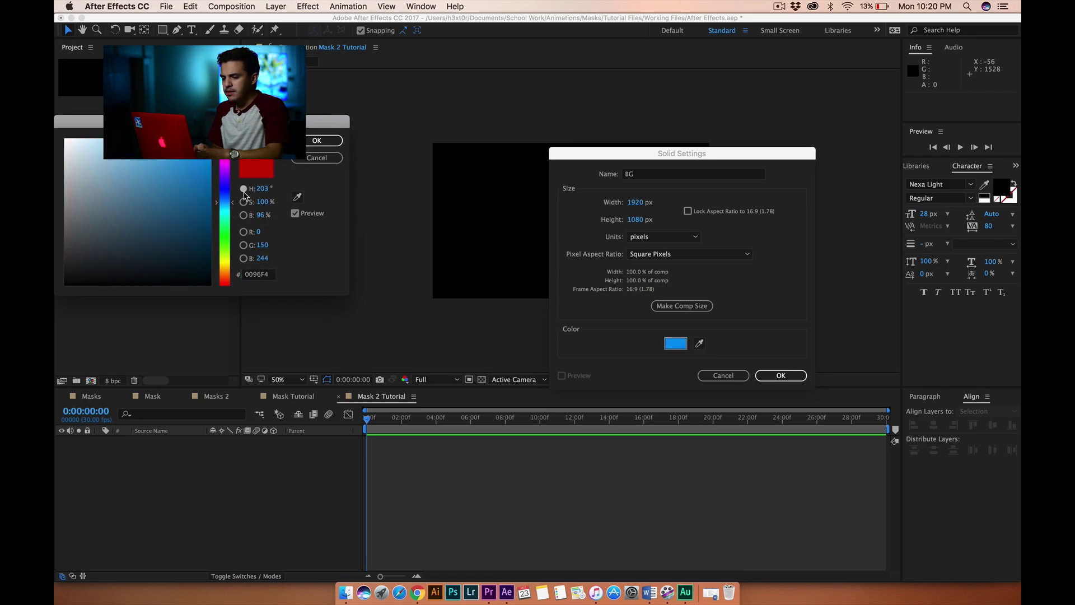
{"action": "left_click_drag", "start_coordinate": [235, 207], "coordinate": [232, 218]}
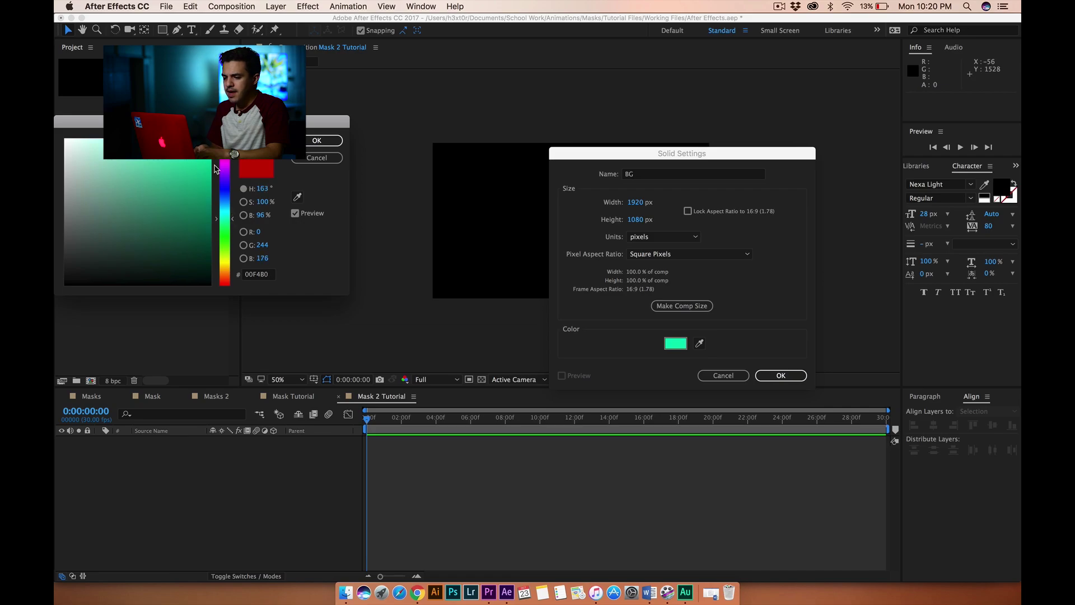
{"action": "left_click", "coordinate": [317, 141]}
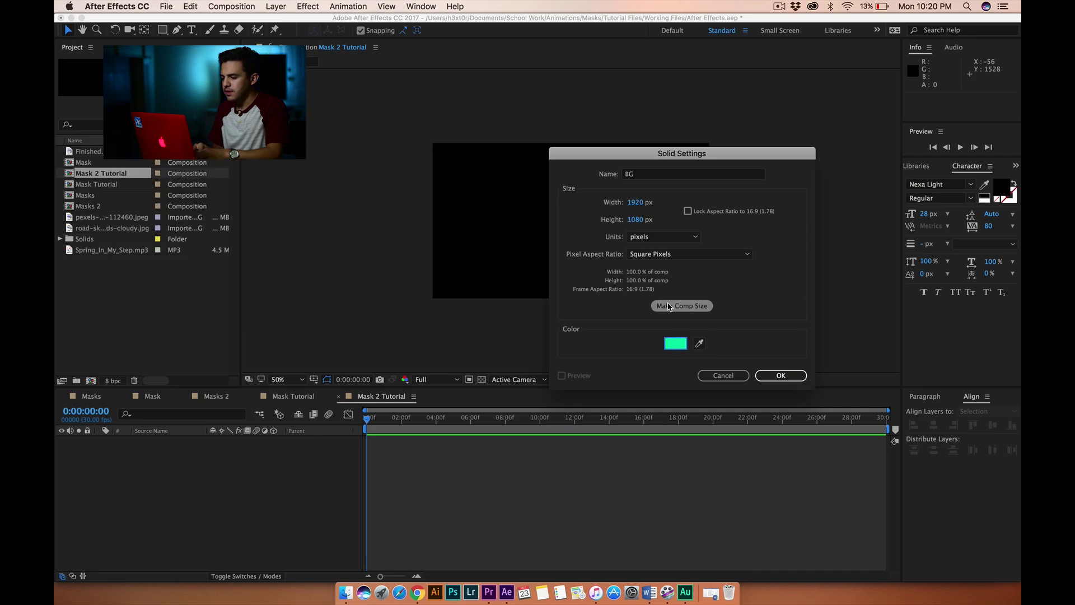
{"action": "left_click", "coordinate": [780, 375]}
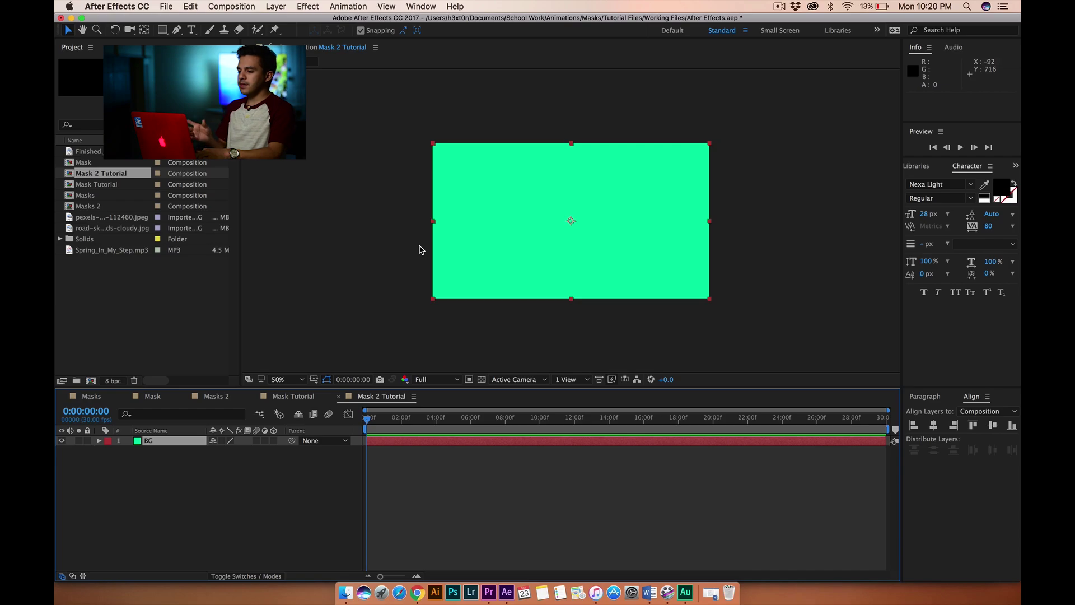
- Add Spring_In_My_Step.mp3 to Mask 2 Tutorial beneath the BG layer and play back the audio
{"action": "left_click_drag", "start_coordinate": [78, 255], "coordinate": [131, 517]}
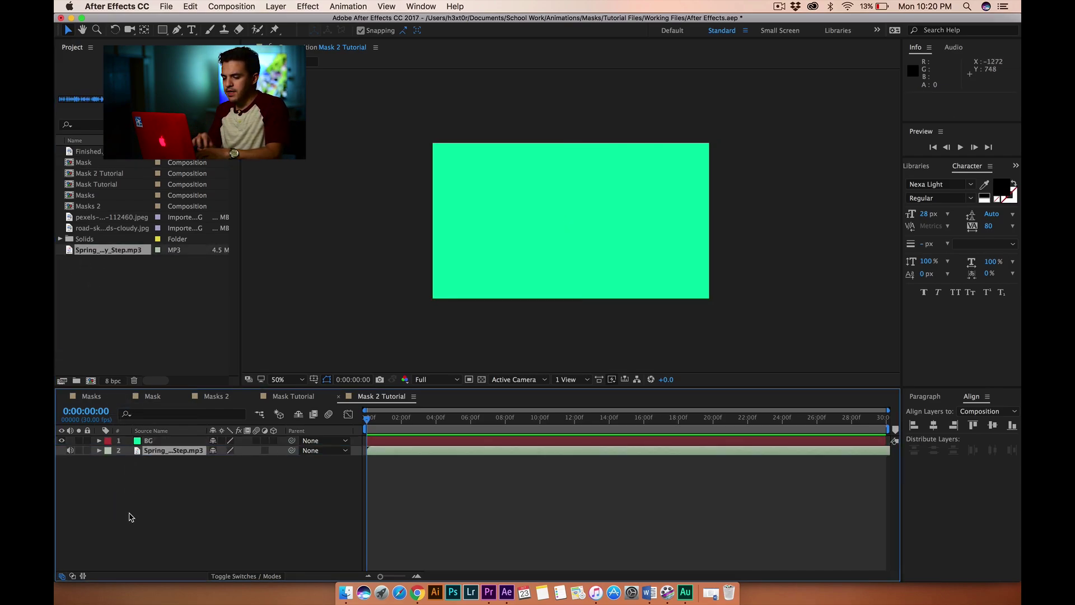
{"action": "key", "text": "space"}
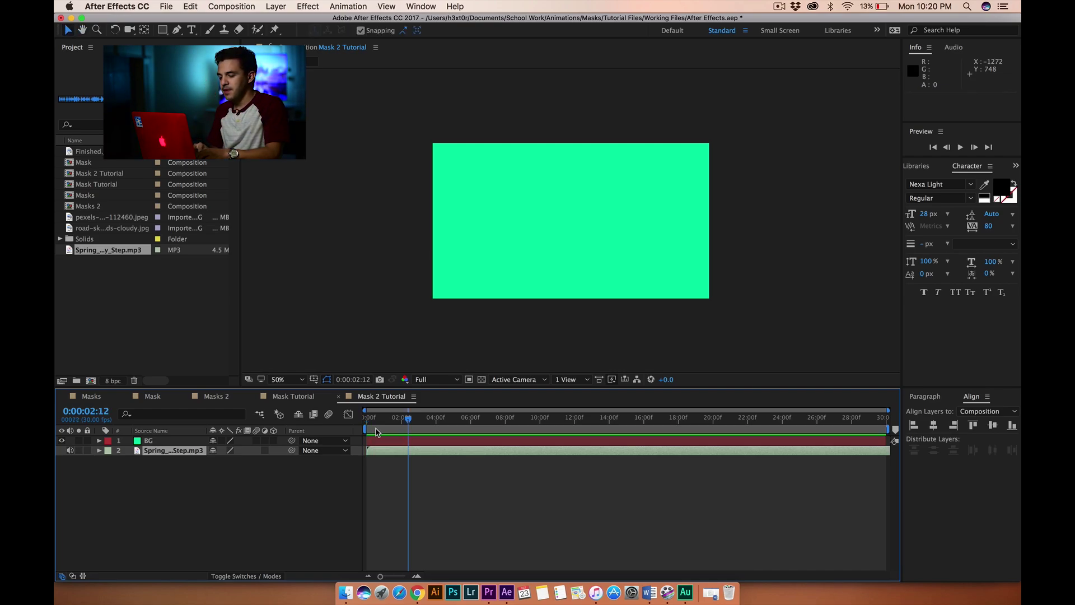
{"action": "key", "text": "space"}
{"action": "left_click", "coordinate": [316, 487]}
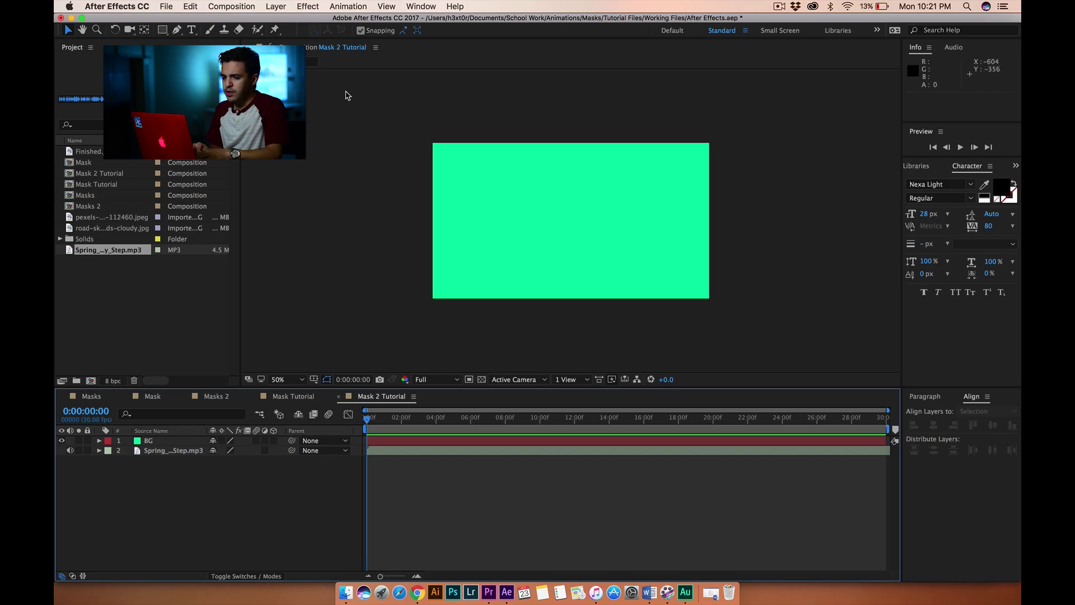
- In Masks 2, go to 0:00:02:17 and inspect the small tagline and TUTORIALS text layers of the logo
{"action": "left_click", "coordinate": [210, 397]}
{"action": "left_click_drag", "start_coordinate": [426, 423], "coordinate": [470, 420]}
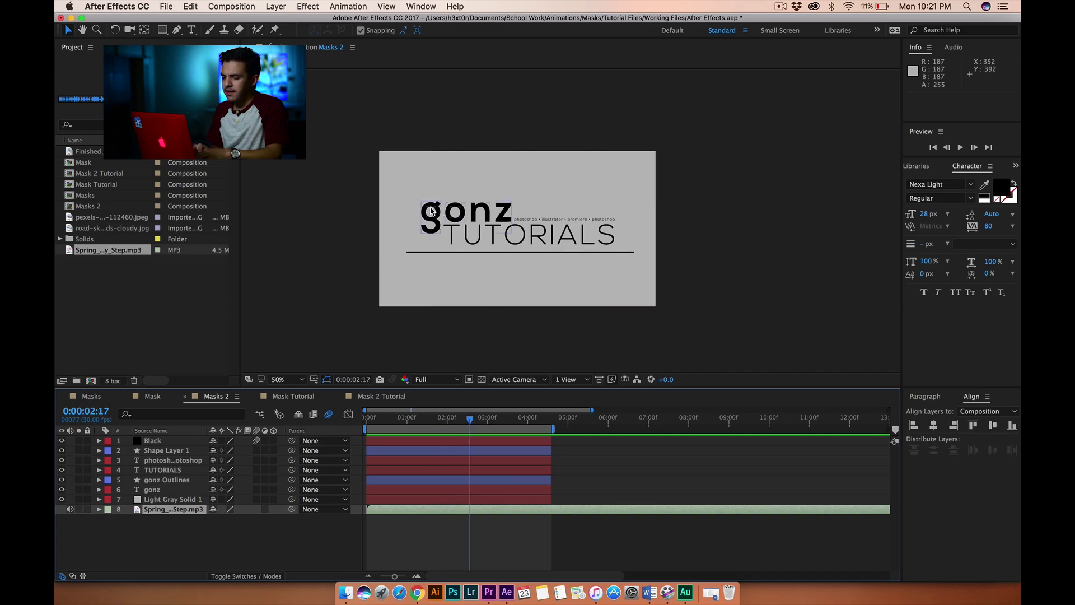
{"action": "left_click", "coordinate": [524, 219]}
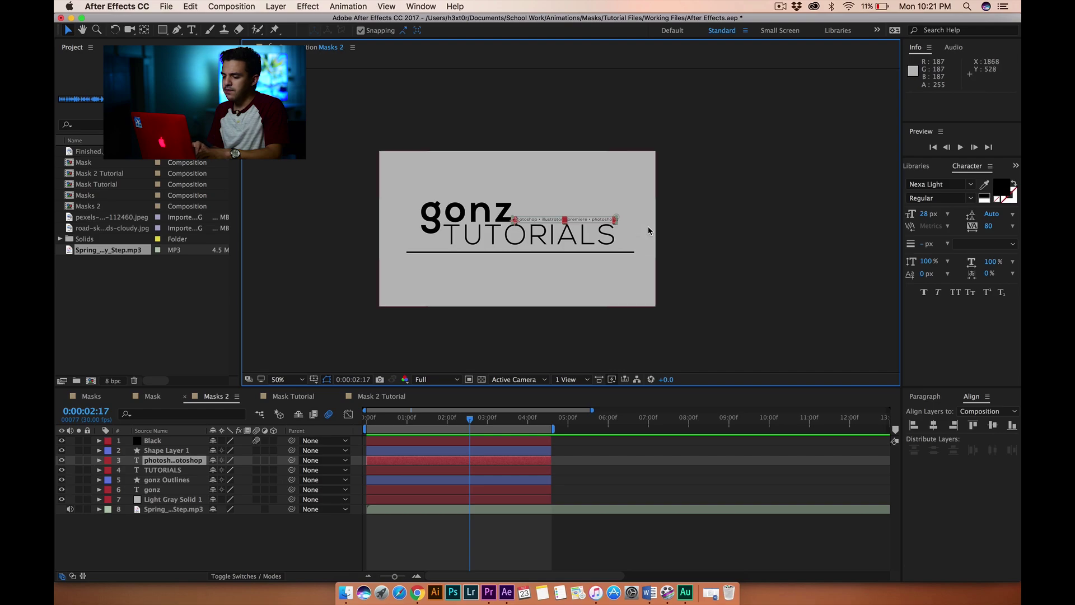
{"action": "left_click", "coordinate": [547, 244]}
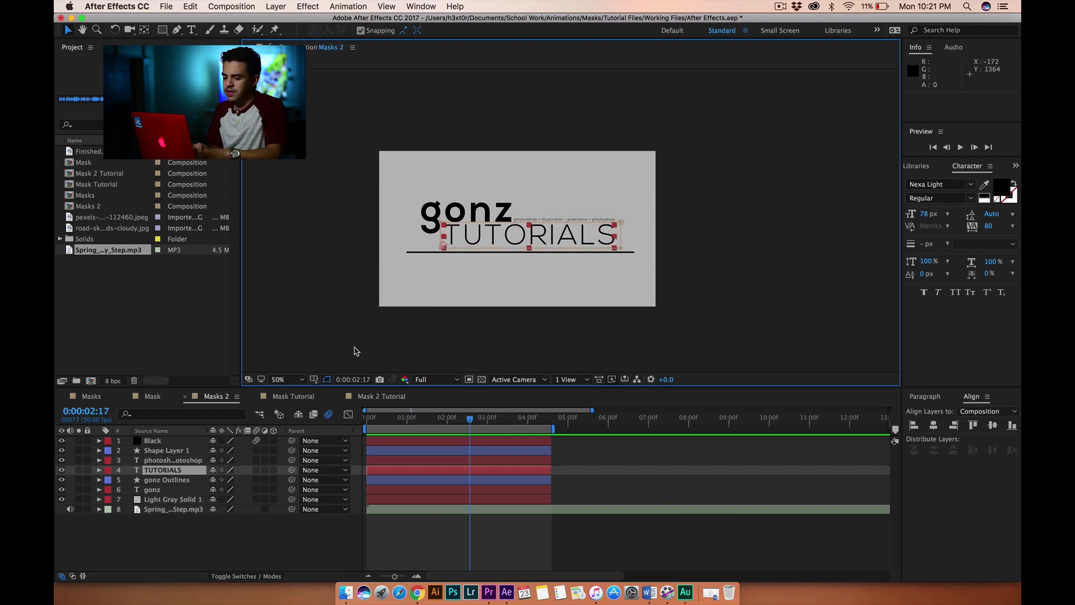
- In Mask 2 Tutorial, add a text layer reading LUNA in the upper-left part of the frame
{"action": "left_click", "coordinate": [372, 395]}
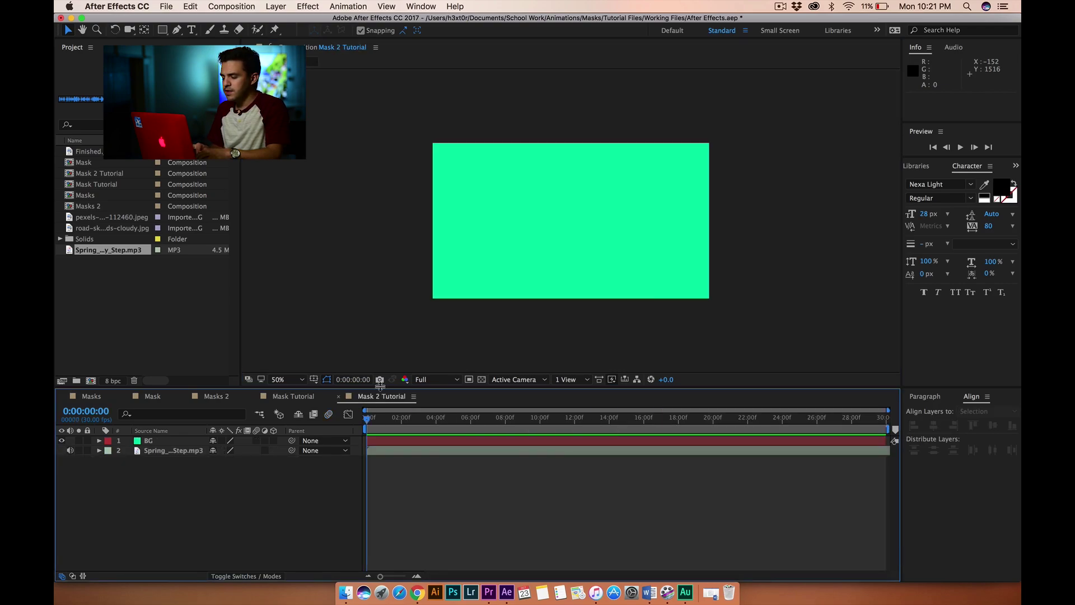
{"action": "key", "text": "super+t"}
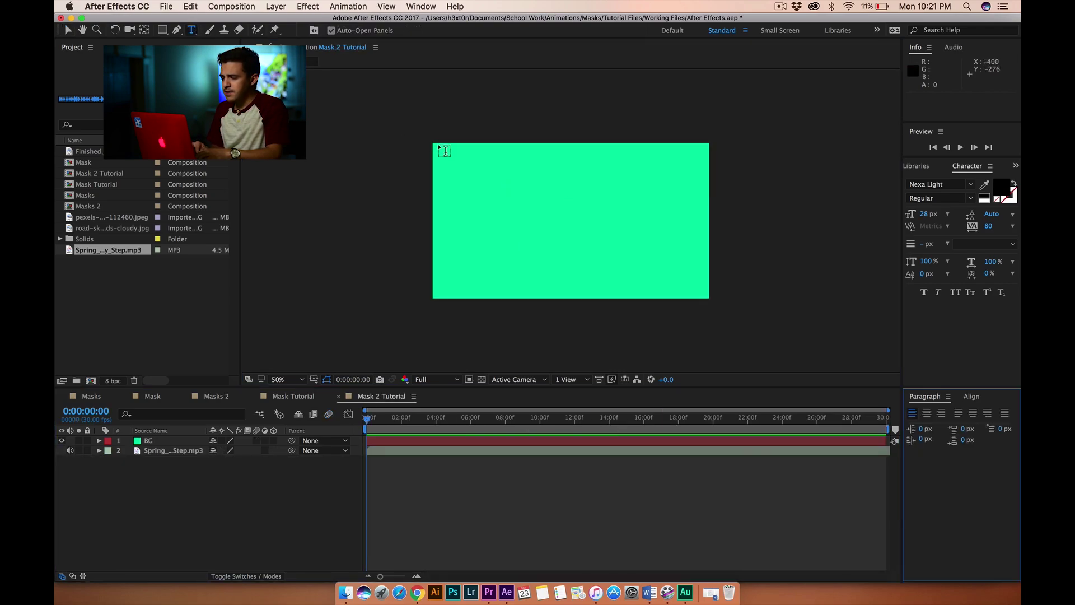
{"action": "left_click", "coordinate": [500, 206]}
{"action": "type", "text": "LUNA"}
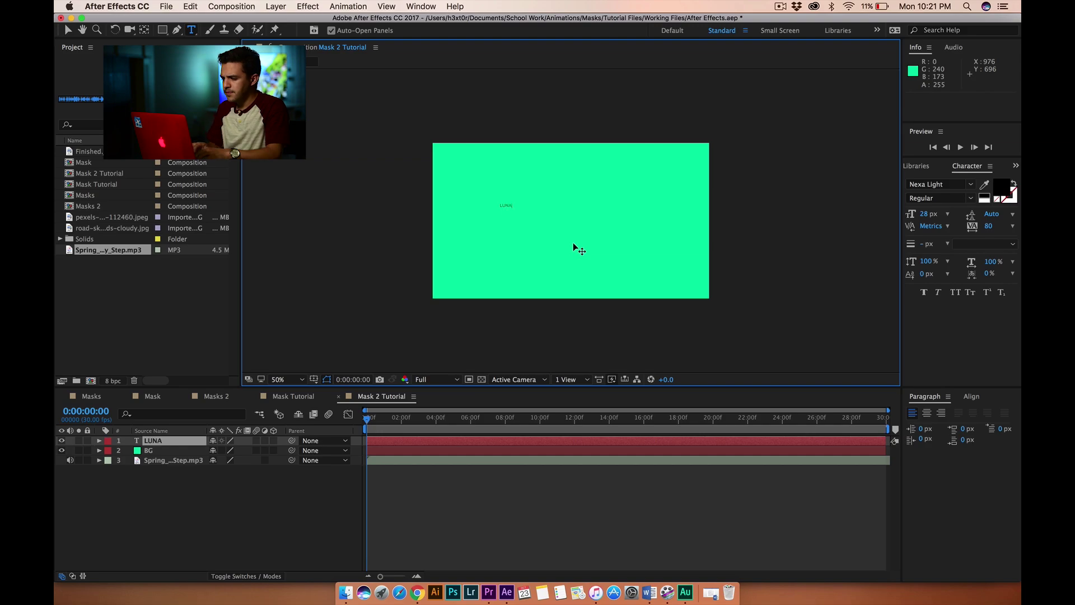
- Set the whole LUNA text to the Nexa Bold font at a size of 199 px
{"action": "key", "text": "super+a"}
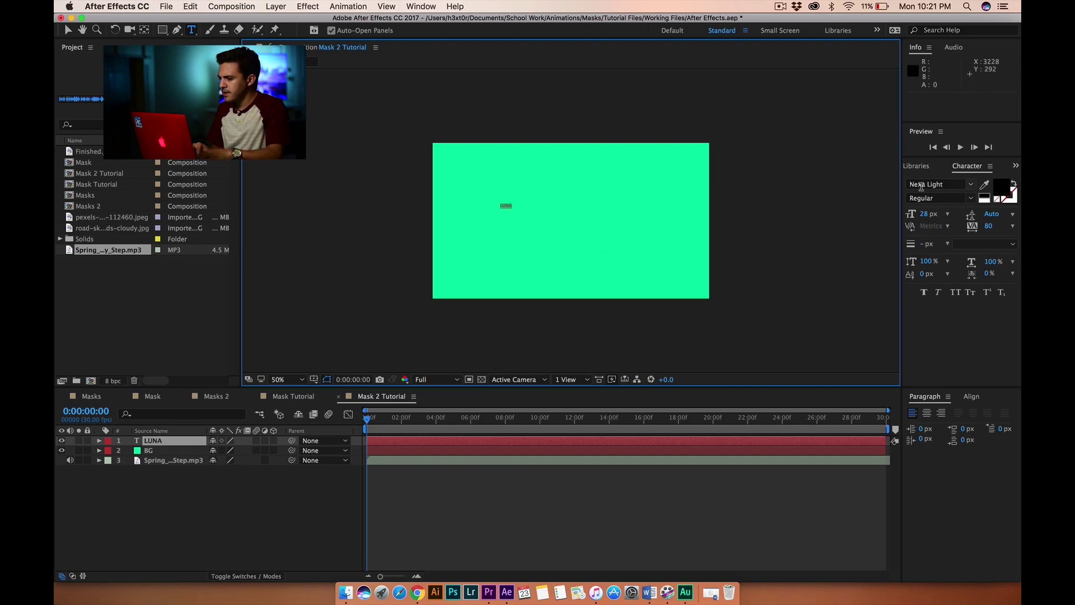
{"action": "left_click", "coordinate": [963, 186]}
{"action": "left_click", "coordinate": [970, 184]}
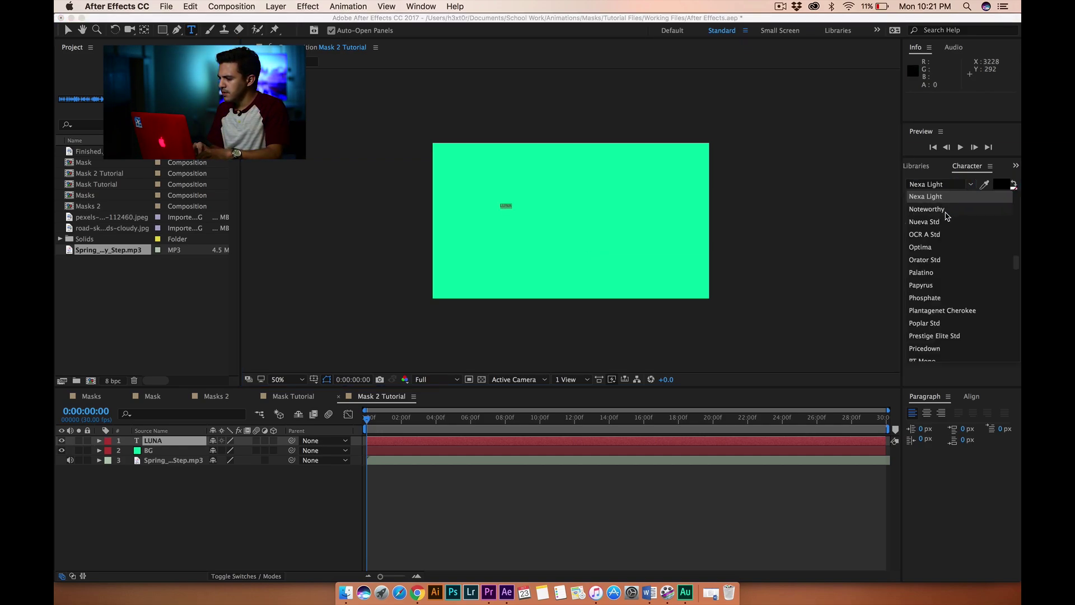
{"action": "left_click", "coordinate": [934, 197]}
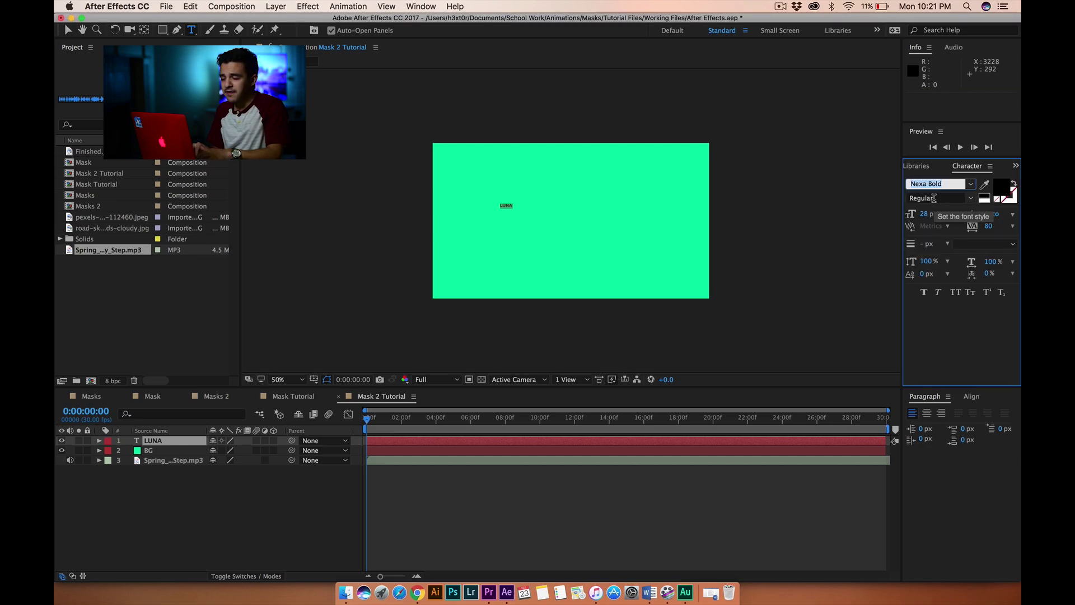
{"action": "left_click", "coordinate": [936, 200]}
{"action": "left_click", "coordinate": [971, 200]}
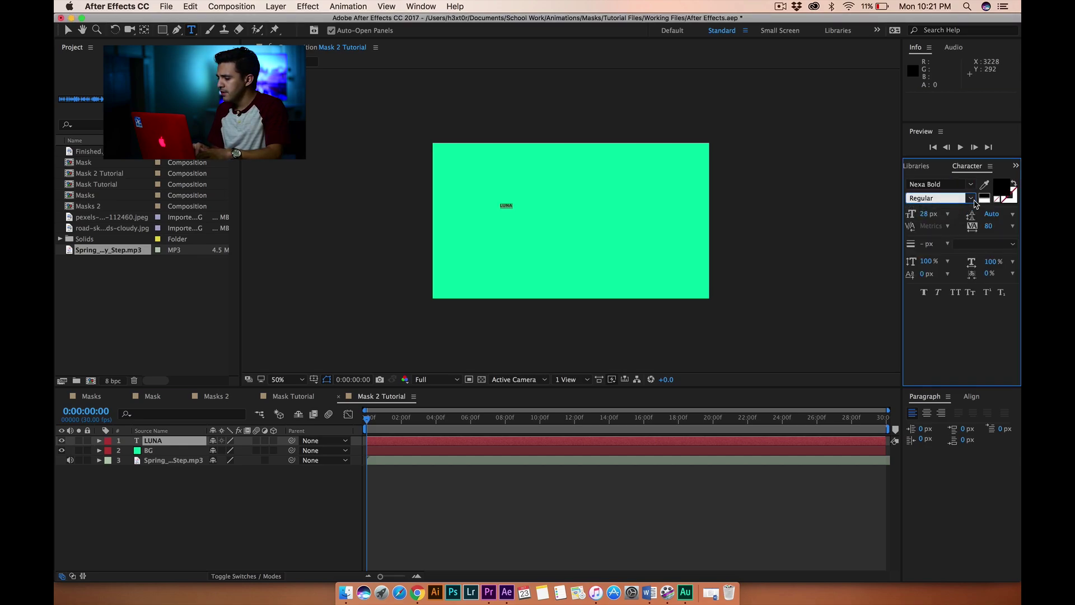
{"action": "left_click_drag", "start_coordinate": [921, 218], "coordinate": [1015, 214]}
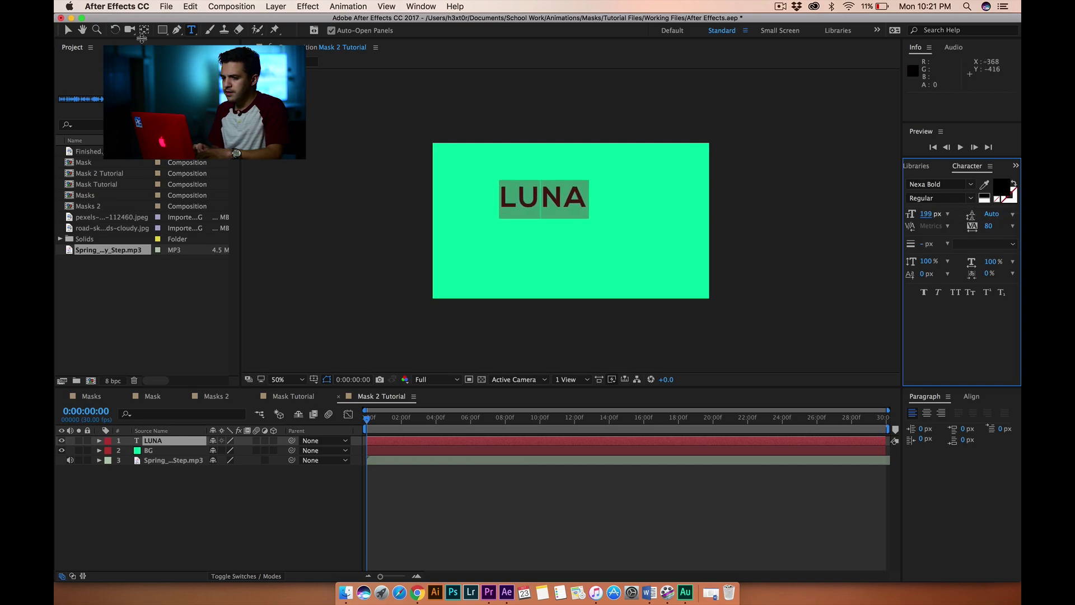
- Move the LUNA text slightly left and down within the left half of the frame
{"action": "left_click", "coordinate": [68, 31]}
{"action": "left_click_drag", "start_coordinate": [524, 201], "coordinate": [491, 212]}
{"action": "left_click", "coordinate": [408, 204]}
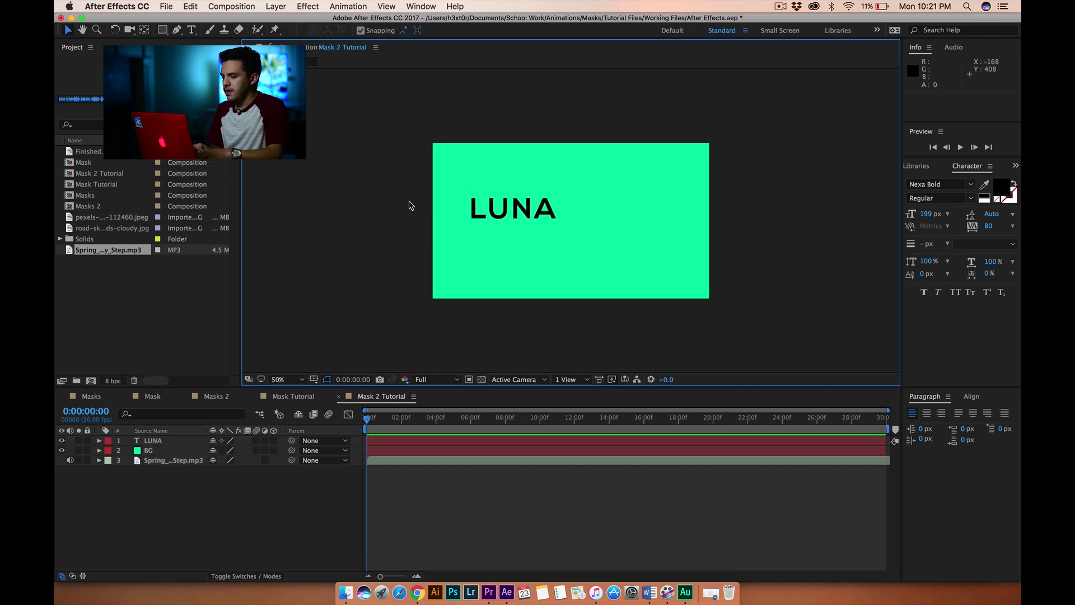
- Add a second text layer reading BOSTON TERRIER just below LUNA
{"action": "left_click", "coordinate": [191, 29]}
{"action": "left_click", "coordinate": [507, 242]}
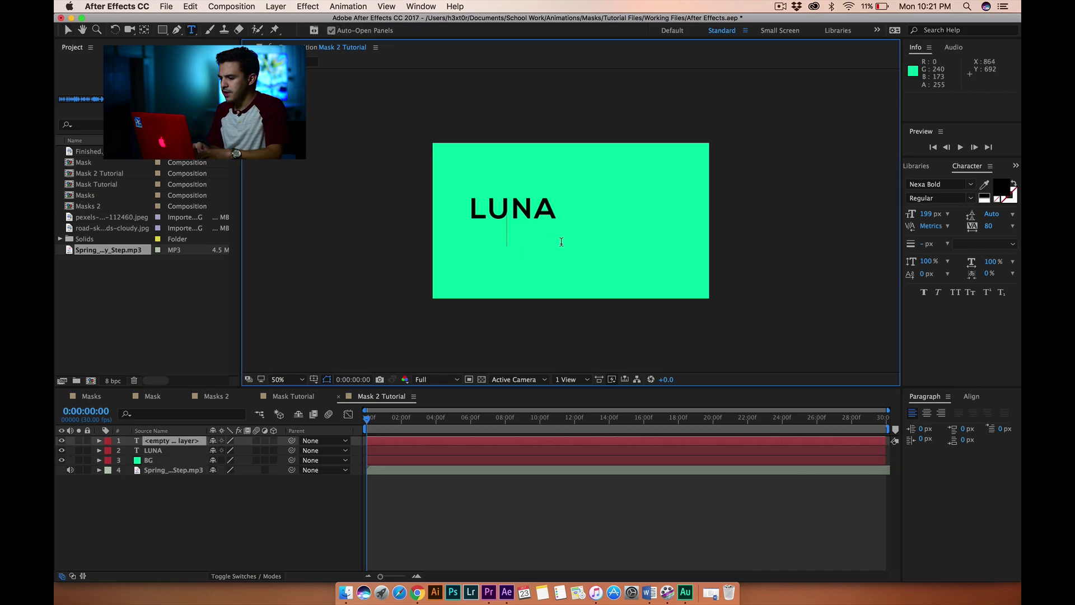
{"action": "type", "text": "BOST"}
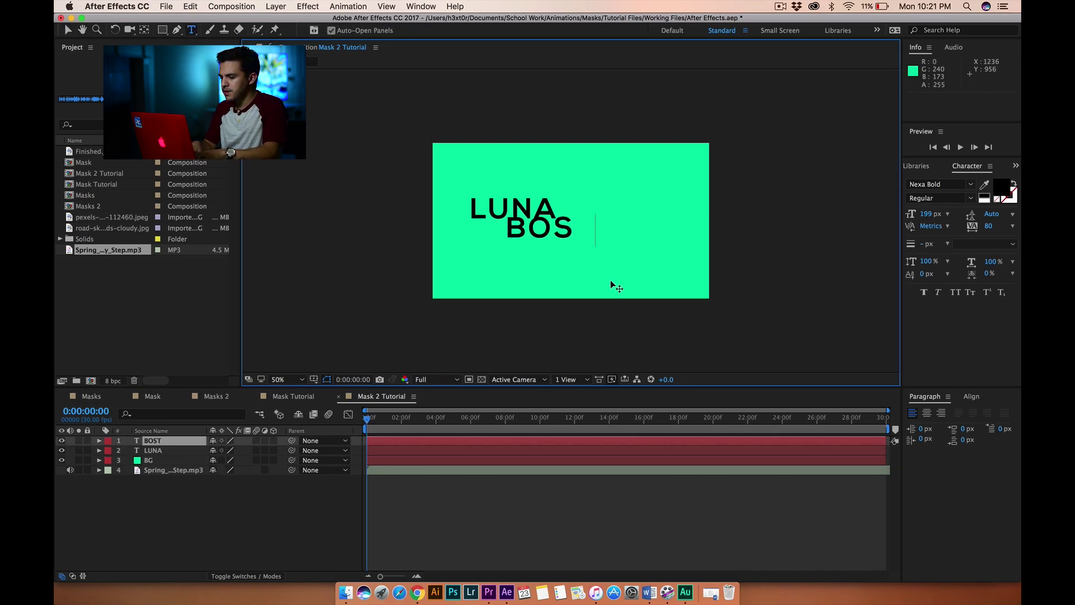
{"action": "type", "text": "ON TERRIER"}
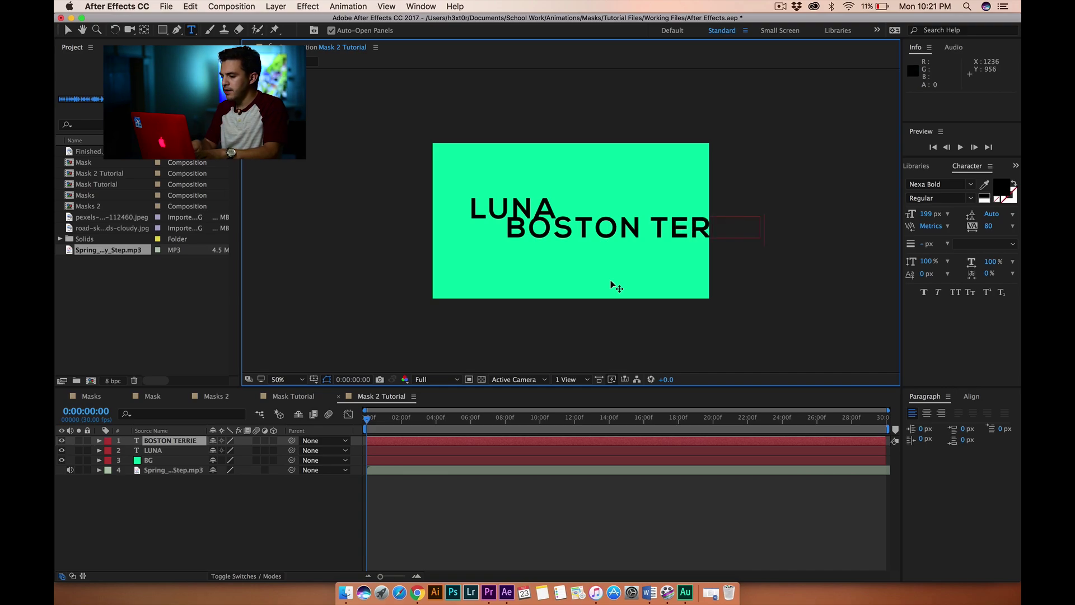
{"action": "left_click", "coordinate": [67, 30]}
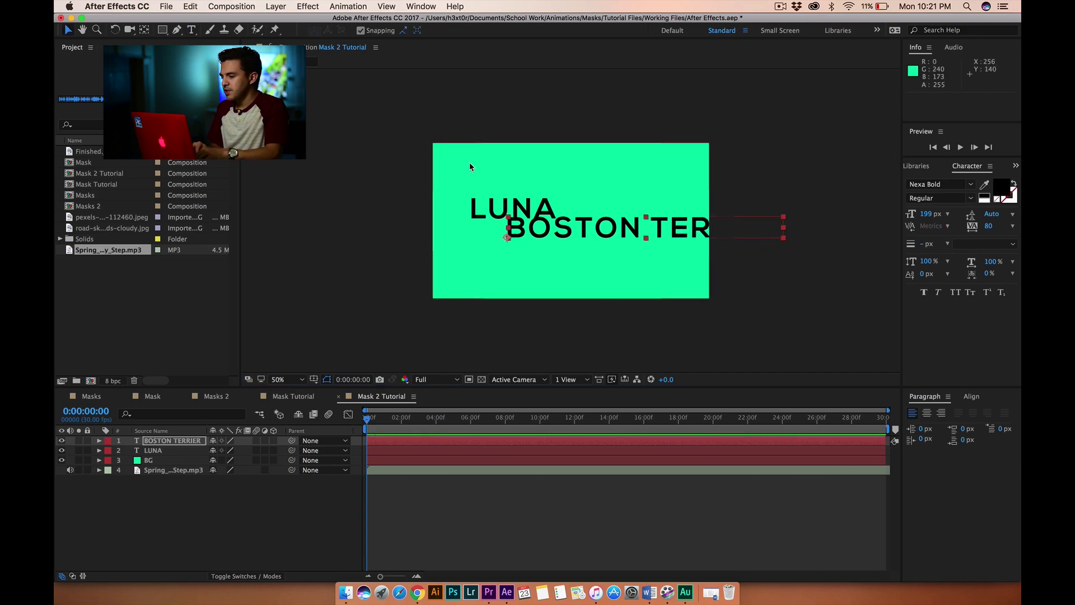
- Change BOSTON TERRIER to the Nexa Light font and scale the layer down proportionally to 66%
{"action": "left_click", "coordinate": [970, 190]}
{"action": "left_click", "coordinate": [949, 210]}
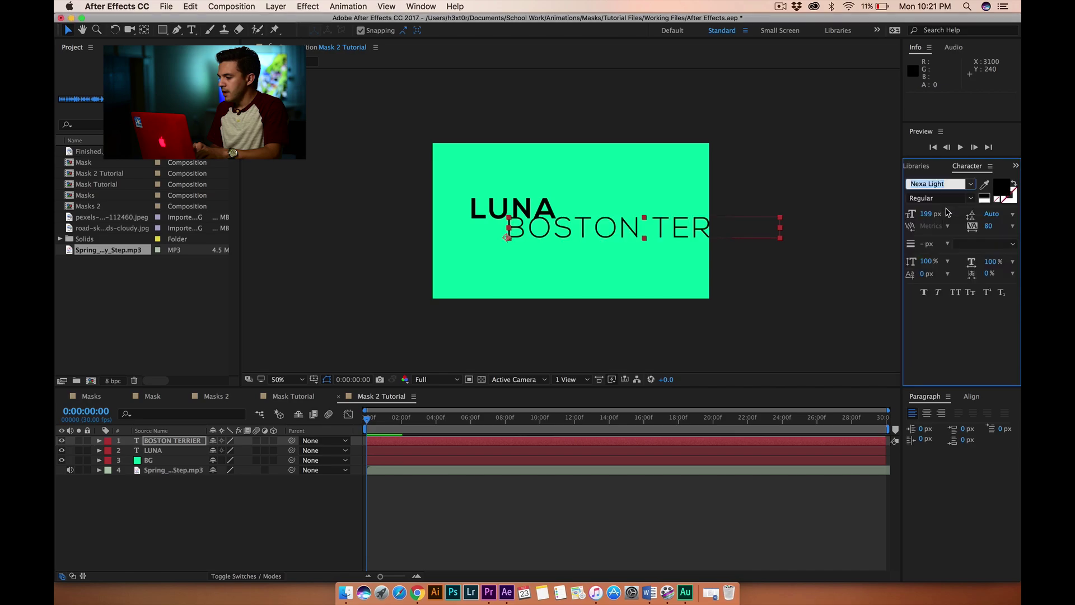
{"action": "left_click_drag", "start_coordinate": [780, 227], "coordinate": [767, 226]}
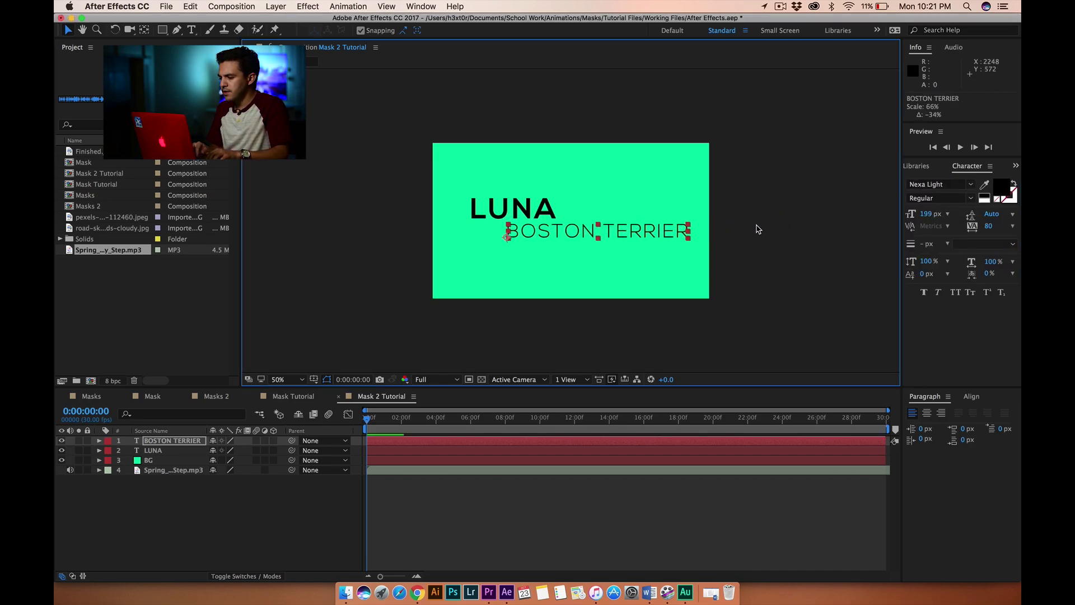
- Position BOSTON TERRIER close beneath LUNA, starting slightly to the right of LUNA's left edge
{"action": "left_click_drag", "start_coordinate": [652, 233], "coordinate": [640, 238]}
{"action": "key", "text": "shift+Right"}
{"action": "key", "text": "shift+Right"}
{"action": "key", "text": "shift+Right"}
{"action": "key", "text": "shift+Right"}
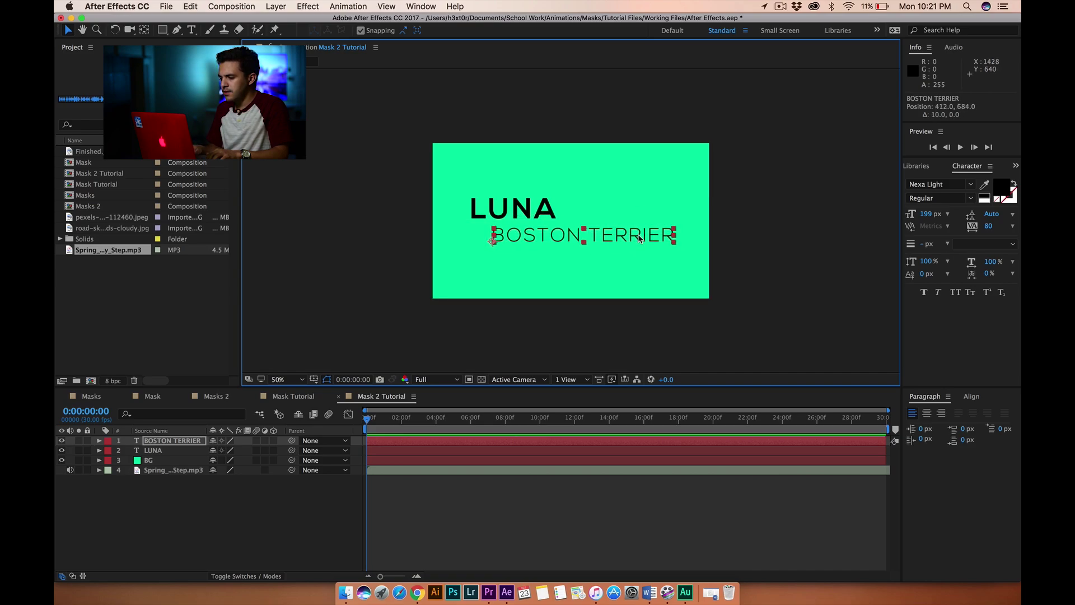
{"action": "key", "text": "shift+Up"}
{"action": "key", "text": "shift+Up"}
{"action": "key", "text": "shift+Up"}
{"action": "key", "text": "shift+Up"}
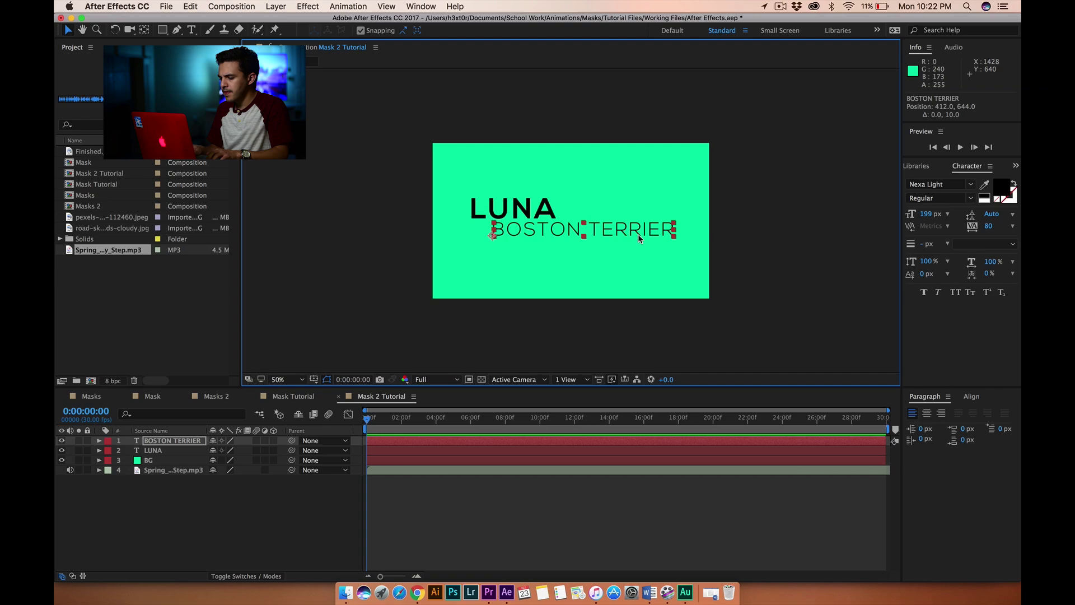
{"action": "left_click", "coordinate": [771, 232]}
{"action": "left_click", "coordinate": [656, 234]}
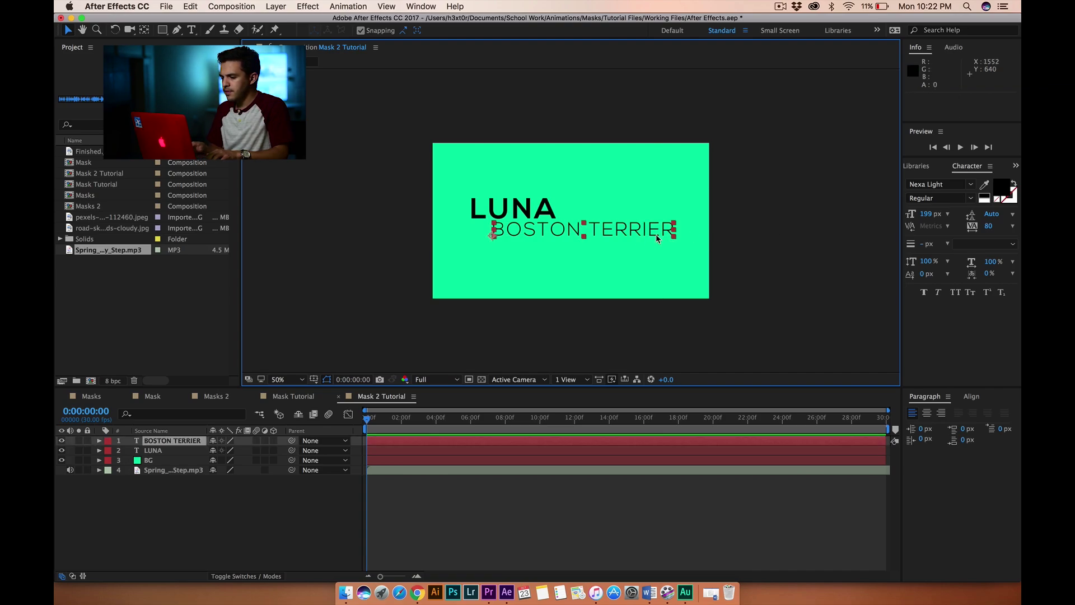
{"action": "key", "text": "Left"}
{"action": "key", "text": "Left"}
{"action": "key", "text": "Left"}
{"action": "key", "text": "Left"}
{"action": "key", "text": "Left"}
{"action": "key", "text": "Left"}
{"action": "key", "text": "Left"}
{"action": "key", "text": "Left"}
{"action": "key", "text": "Left"}
{"action": "key", "text": "Left"}
{"action": "left_click", "coordinate": [798, 221]}
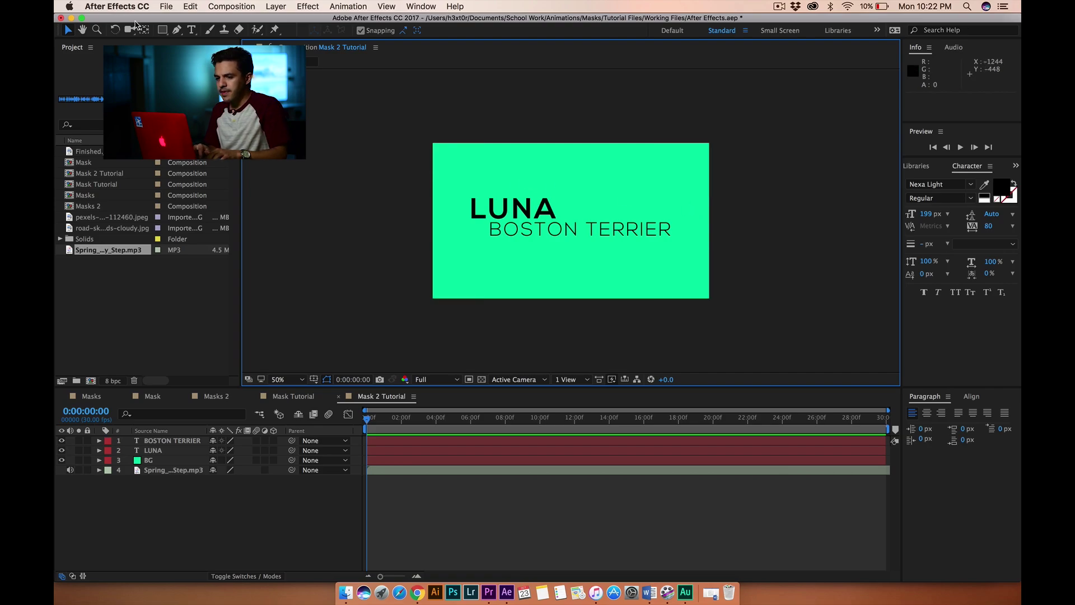
- Add a text layer reading THE BEST EVER above the other lines and set its font size to 49 px
{"action": "left_click", "coordinate": [191, 29]}
{"action": "left_click", "coordinate": [556, 173]}
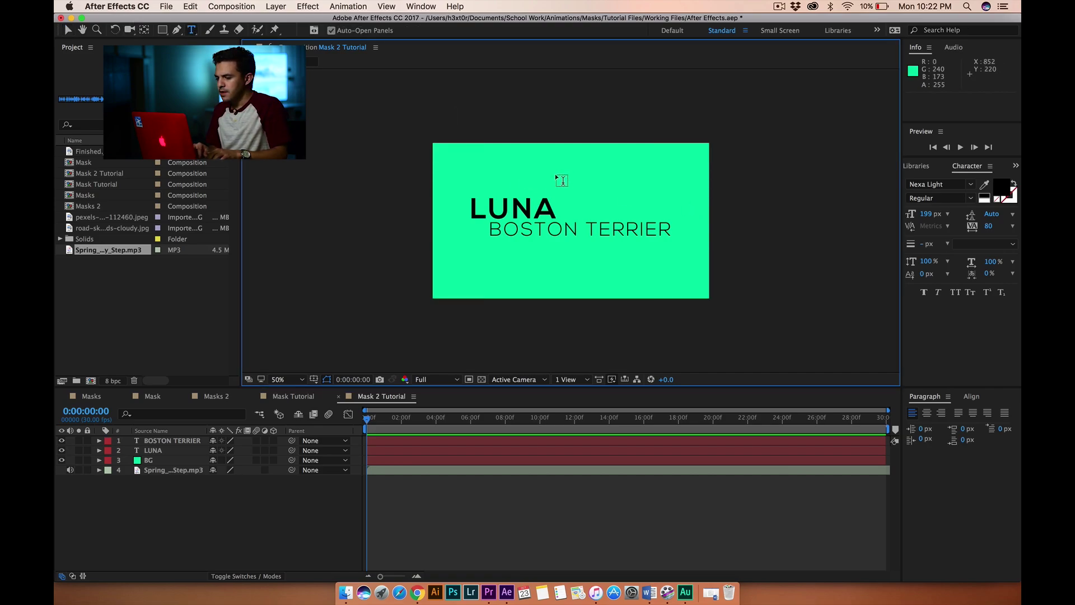
{"action": "type", "text": "THE BEST EVER"}
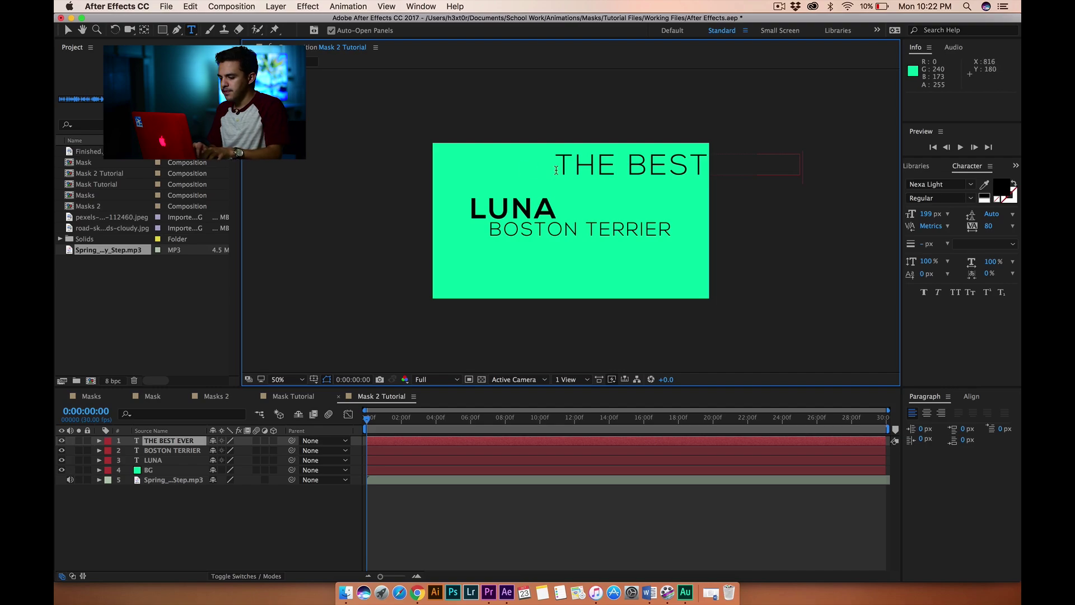
{"action": "key", "text": "super+a"}
{"action": "left_click_drag", "start_coordinate": [925, 215], "coordinate": [840, 216]}
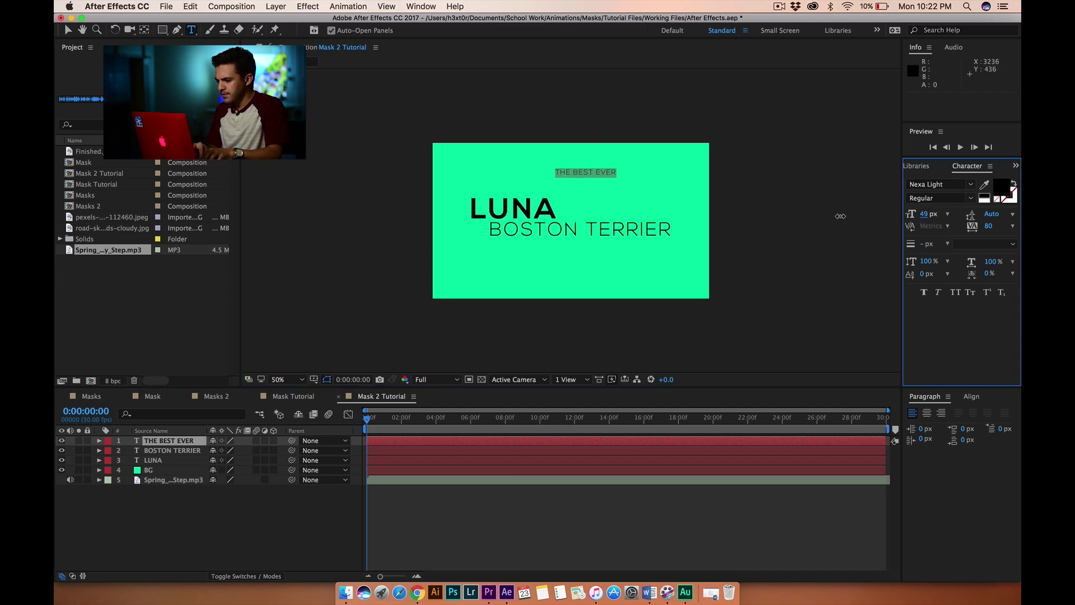
- Move THE BEST EVER down beside the lower right of LUNA, to about 872, 526.5
{"action": "left_click", "coordinate": [61, 28]}
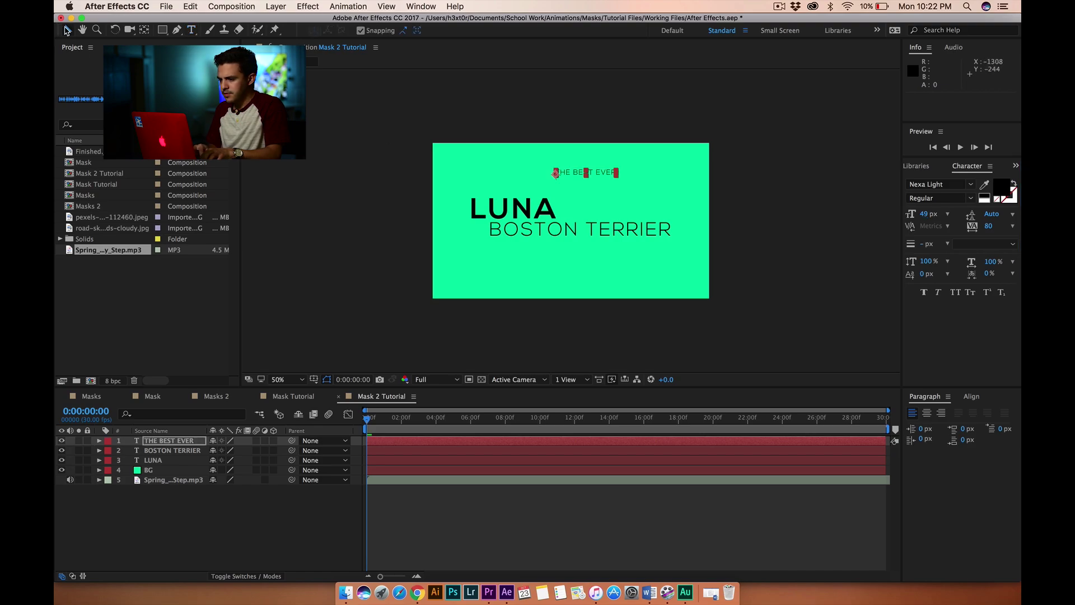
{"action": "left_click_drag", "start_coordinate": [600, 178], "coordinate": [602, 219]}
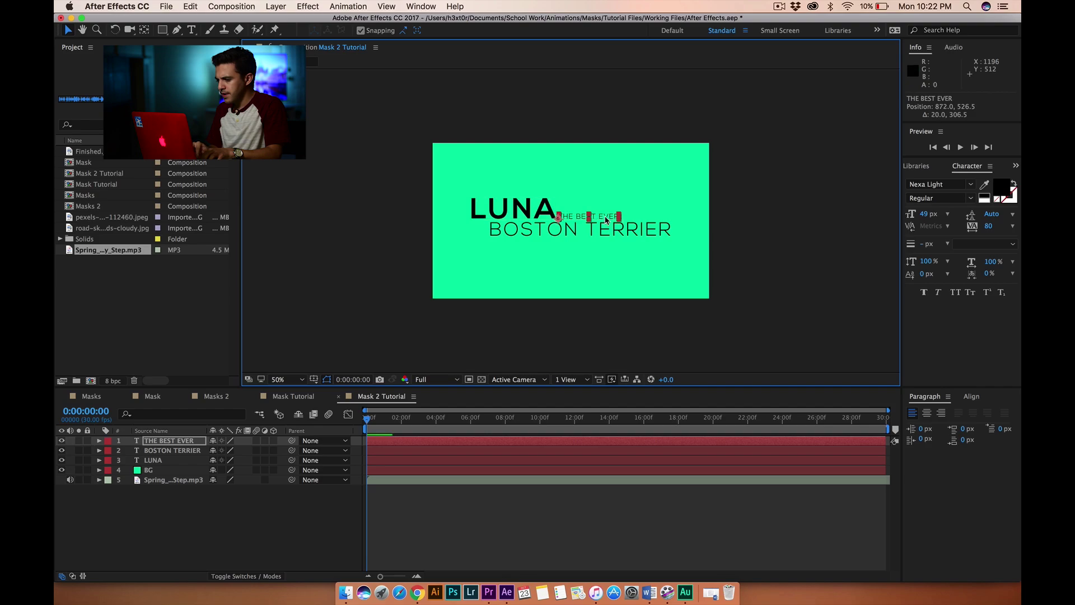
{"action": "left_click", "coordinate": [764, 169]}
- Scale BOSTON TERRIER down to 47% so it ends level with THE BEST EVER, and raise it to 392, 604
{"action": "left_click", "coordinate": [650, 232]}
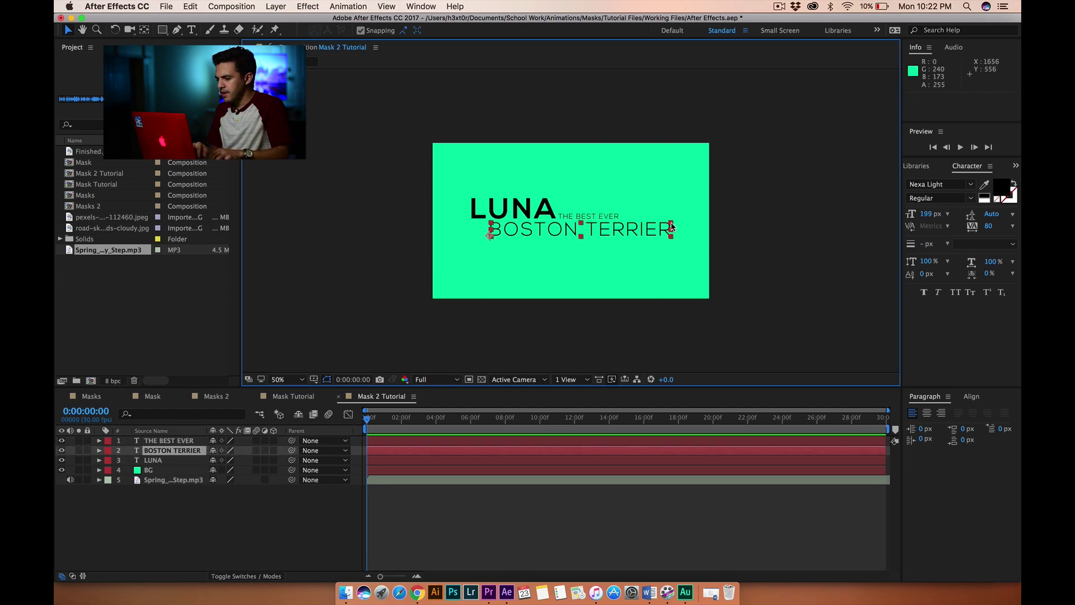
{"action": "key", "text": "F2"}
{"action": "left_click", "coordinate": [654, 228]}
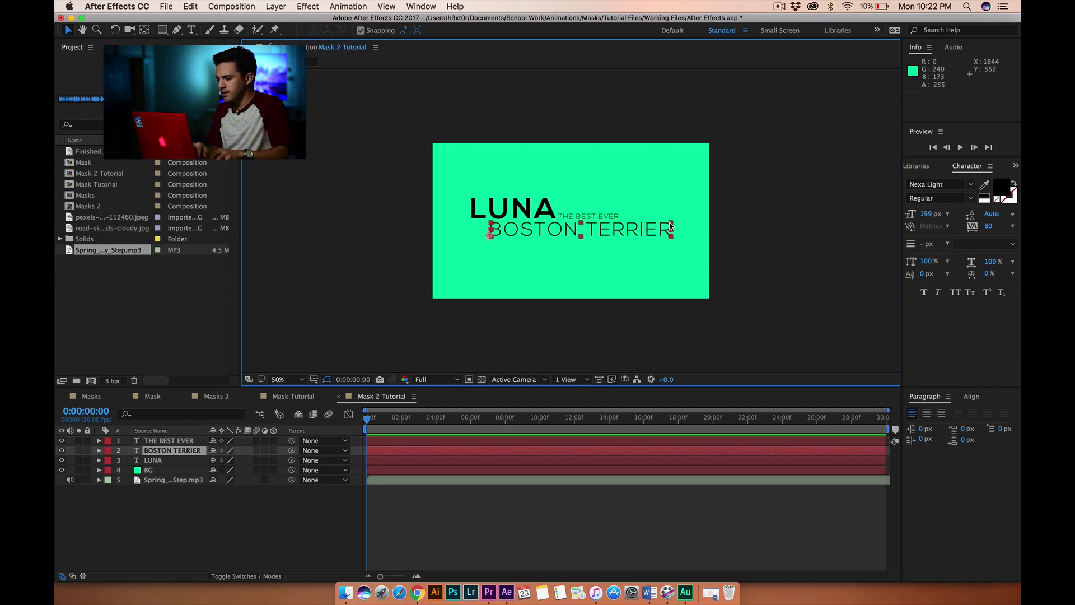
{"action": "left_click_drag", "start_coordinate": [671, 229], "coordinate": [643, 230]}
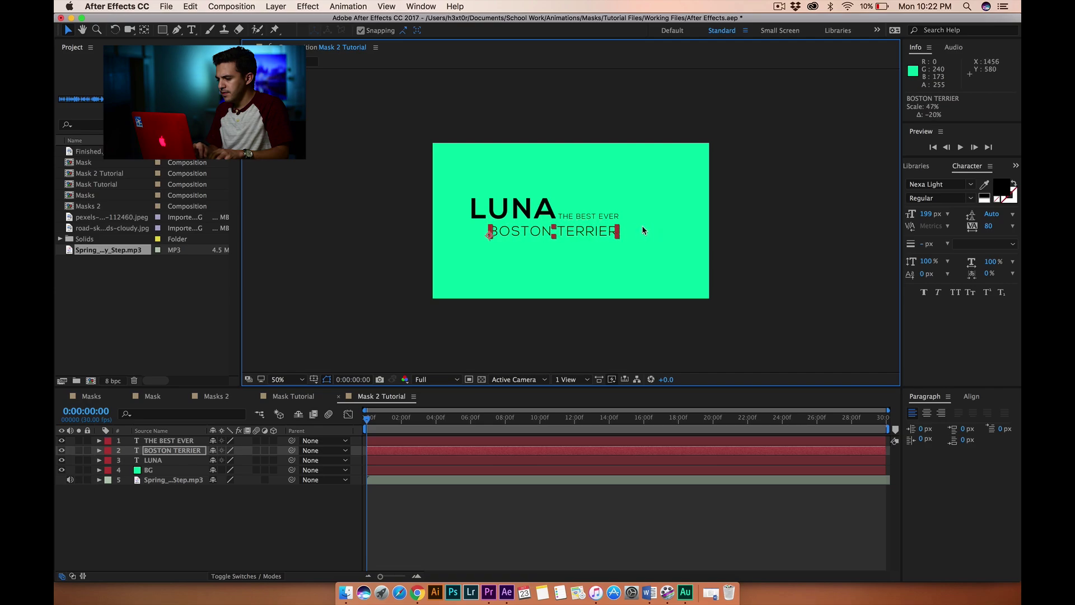
{"action": "key", "text": "shift+Up"}
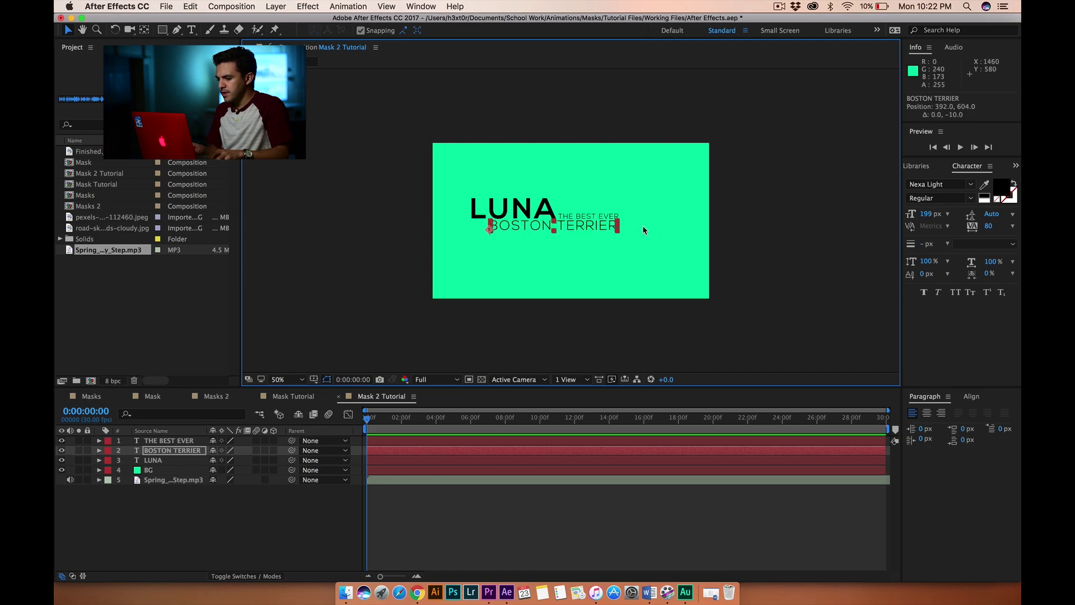
{"action": "left_click", "coordinate": [773, 230]}
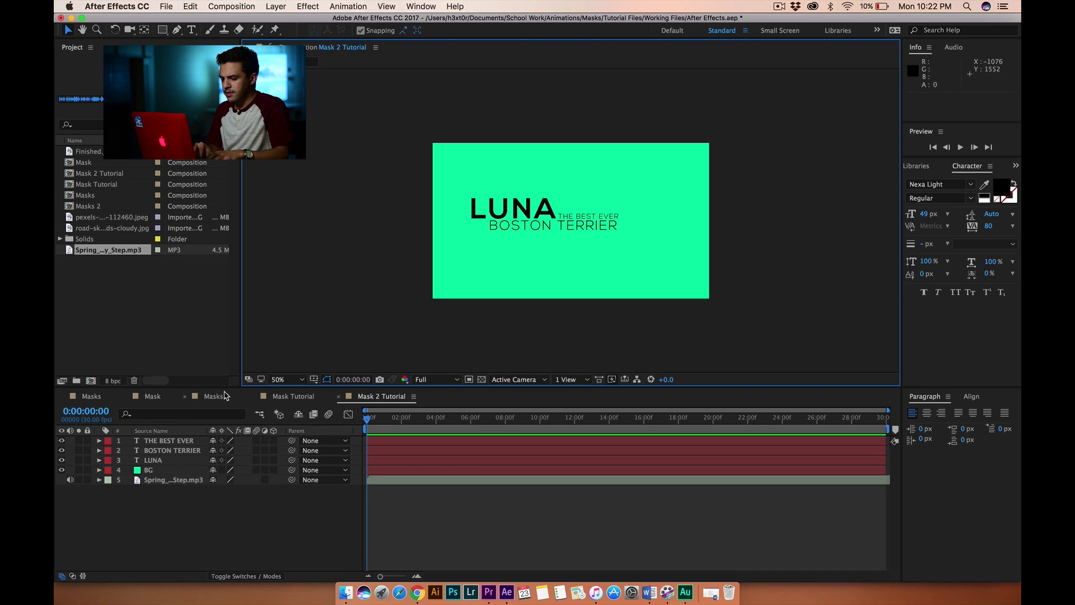
- Move BOSTON TERRIER left to align its left edge with LUNA's, at about 263.7, 606
{"action": "key", "text": "slash"}
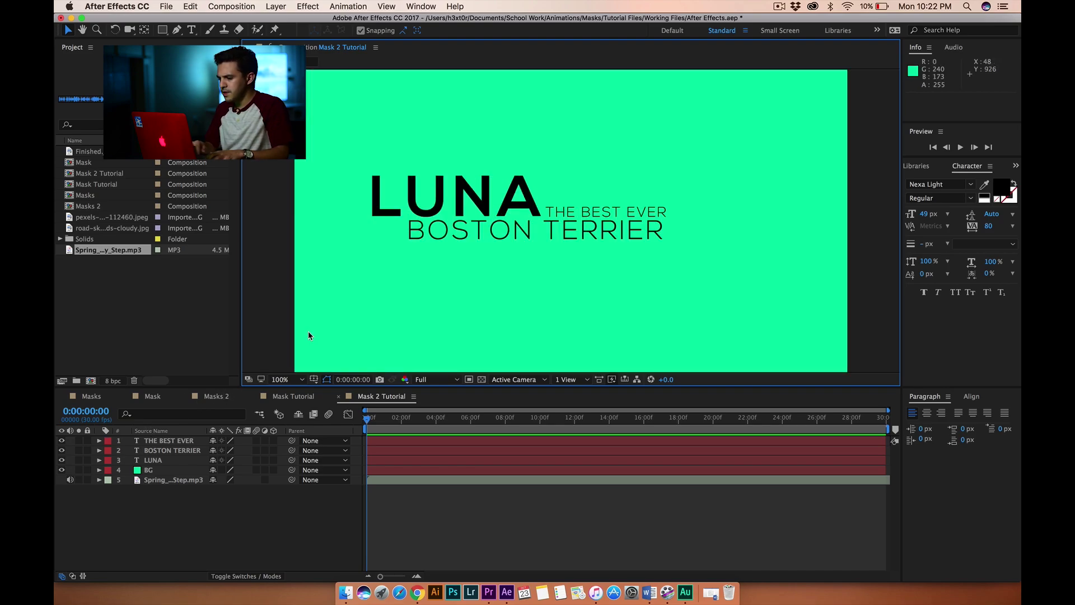
{"action": "left_click", "coordinate": [461, 241]}
{"action": "left_click_drag", "start_coordinate": [462, 241], "coordinate": [426, 242]}
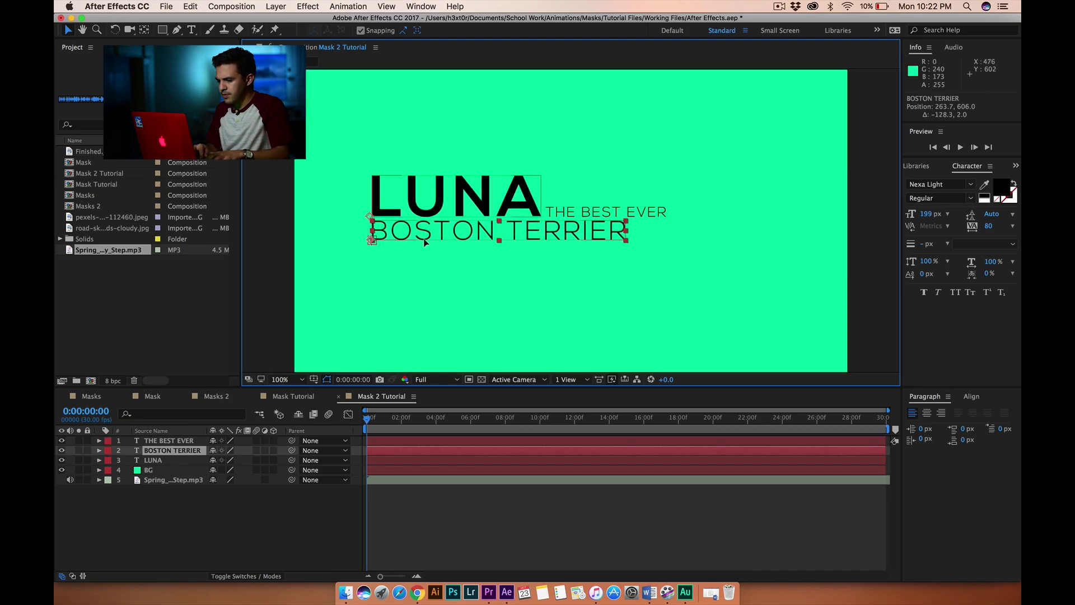
{"action": "left_click", "coordinate": [627, 245]}
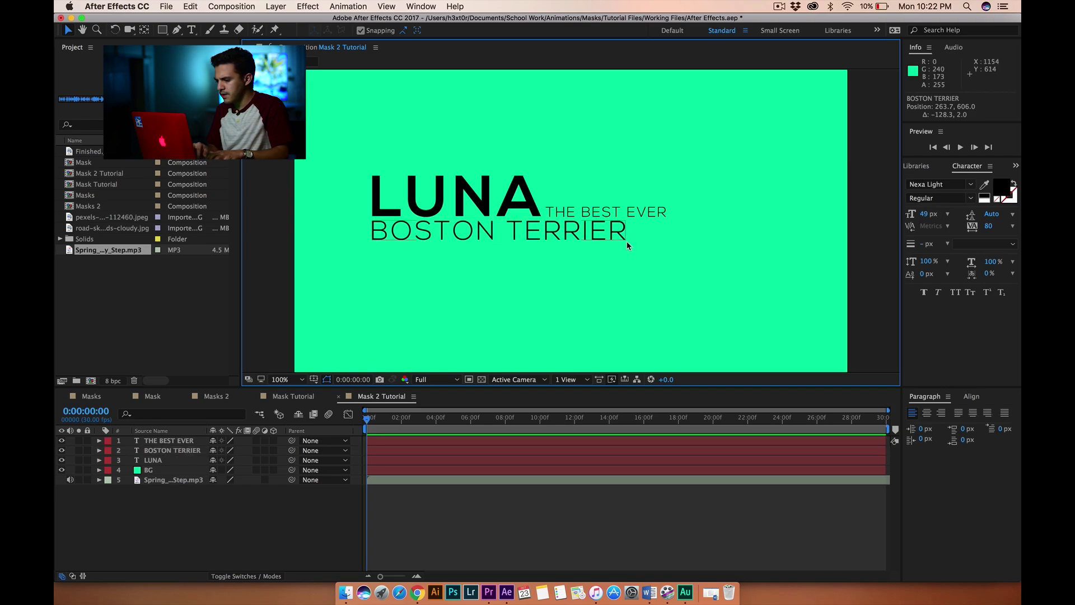
- Scale BOSTON TERRIER up to 55% and nudge it down to leave a small gap beneath LUNA
{"action": "left_click", "coordinate": [627, 242]}
{"action": "left_click_drag", "start_coordinate": [627, 242], "coordinate": [668, 249]}
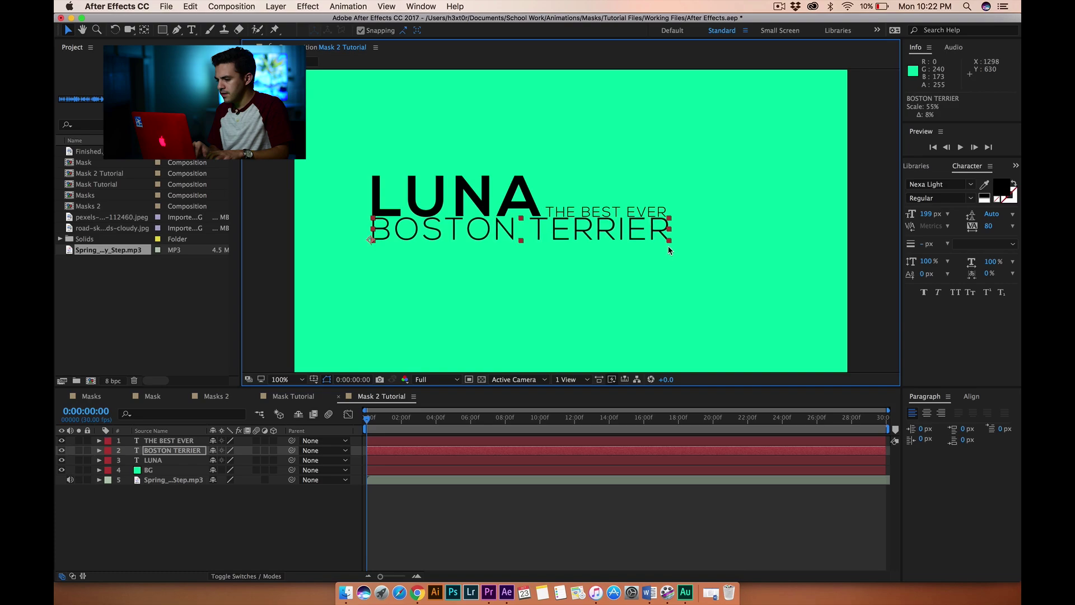
{"action": "key", "text": "Down"}
{"action": "key", "text": "Down"}
{"action": "key", "text": "Down"}
{"action": "key", "text": "Down"}
{"action": "key", "text": "Down"}
{"action": "key", "text": "Down"}
{"action": "key", "text": "Down"}
{"action": "key", "text": "Down"}
{"action": "key", "text": "Down"}
{"action": "key", "text": "Down"}
- Raise THE BEST EVER by 60 px beside LUNA and break the text onto a second line before EVER
{"action": "left_click", "coordinate": [640, 216]}
{"action": "left_click_drag", "start_coordinate": [640, 216], "coordinate": [634, 197]}
{"action": "double_click", "coordinate": [626, 195]}
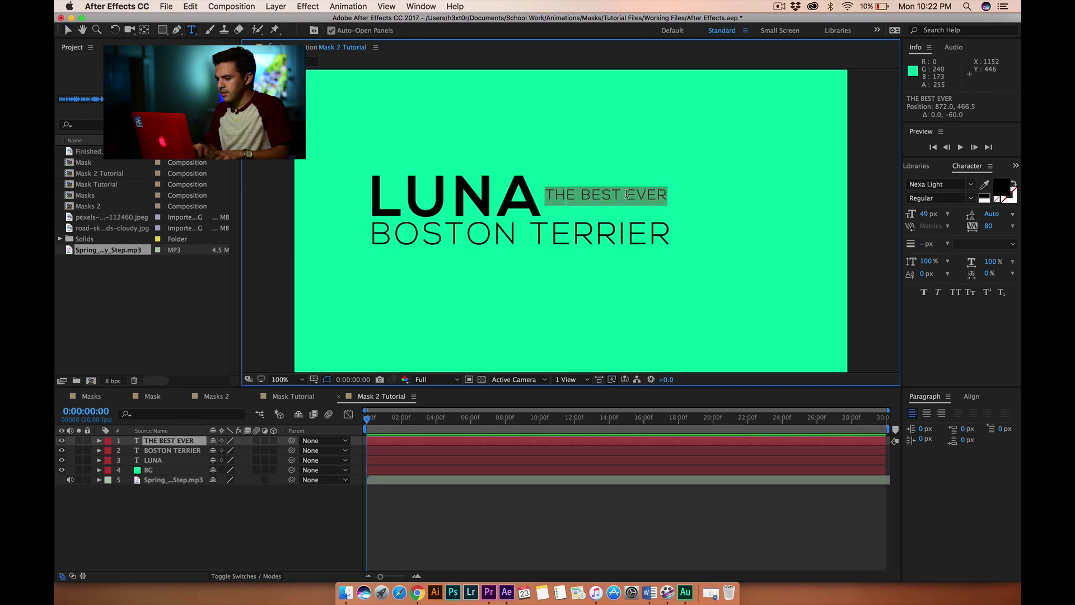
{"action": "left_click", "coordinate": [626, 195]}
{"action": "key", "text": "BackSpace"}
{"action": "key", "text": "Return"}
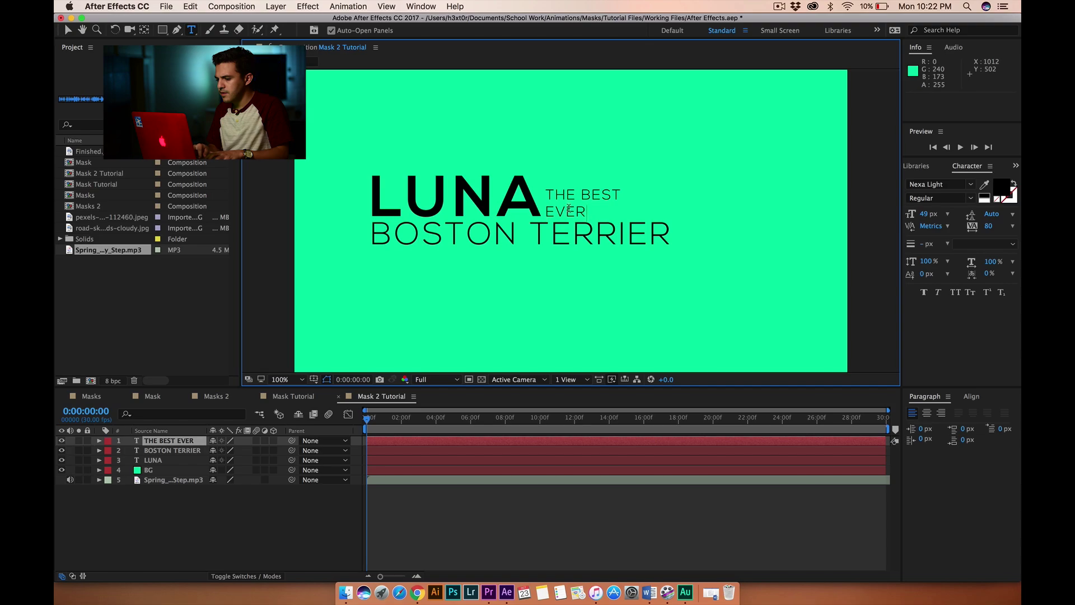
- Centre-align the two-line THE BEST EVER text and move it to the right of LUNA, to about 1056, 443.3
{"action": "key", "text": "super+a"}
{"action": "left_click", "coordinate": [927, 413]}
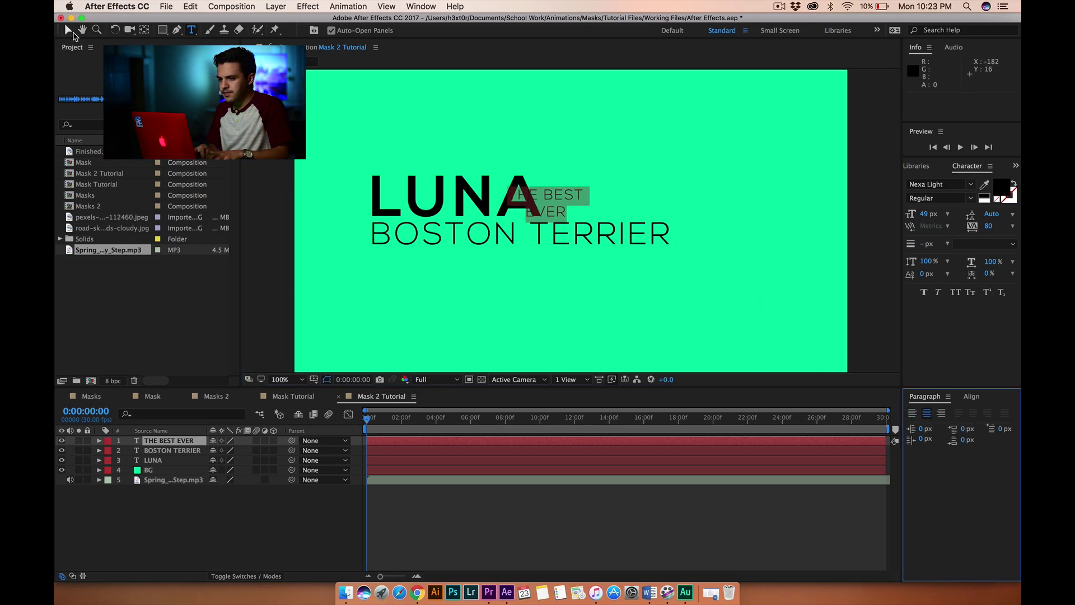
{"action": "left_click", "coordinate": [69, 30]}
{"action": "left_click_drag", "start_coordinate": [562, 201], "coordinate": [615, 196]}
{"action": "key", "text": "Up"}
{"action": "key", "text": "Up"}
{"action": "key", "text": "Up"}
{"action": "key", "text": "Up"}
{"action": "key", "text": "Up"}
{"action": "key", "text": "Up"}
{"action": "key", "text": "Up"}
{"action": "key", "text": "Up"}
{"action": "key", "text": "Up"}
{"action": "key", "text": "Up"}
{"action": "key", "text": "Up"}
{"action": "key", "text": "Up"}
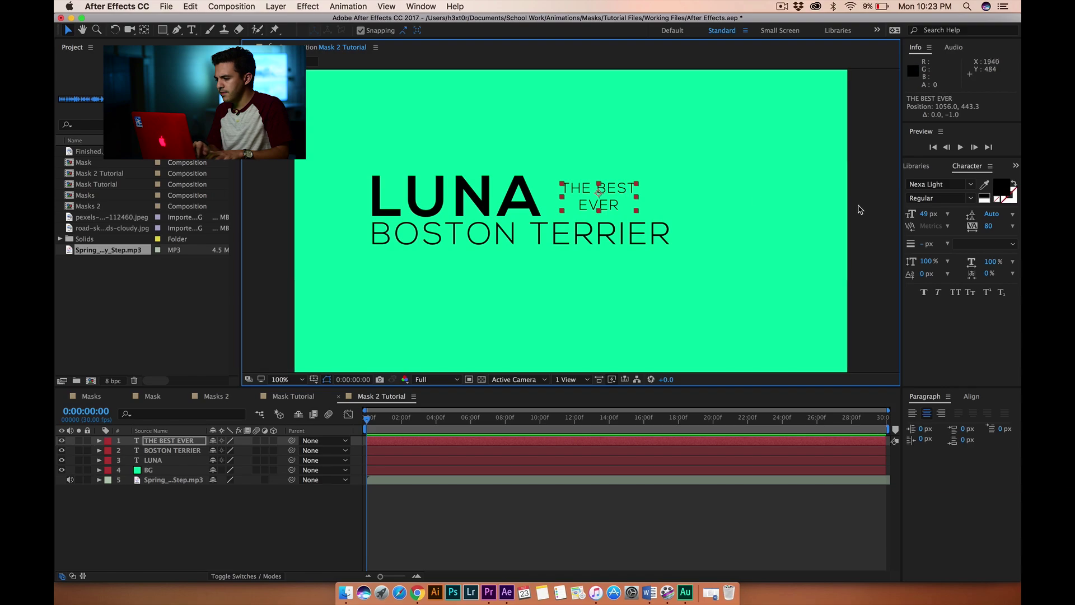
- Nudge THE BEST EVER down to 1056, 449.3 to centre it vertically beside LUNA
{"action": "left_click", "coordinate": [739, 202]}
{"action": "left_click", "coordinate": [616, 192]}
{"action": "key", "text": "Down"}
{"action": "key", "text": "Down"}
{"action": "key", "text": "Down"}
{"action": "key", "text": "Down"}
{"action": "key", "text": "Down"}
{"action": "key", "text": "Down"}
{"action": "key", "text": "Down"}
{"action": "key", "text": "Up"}
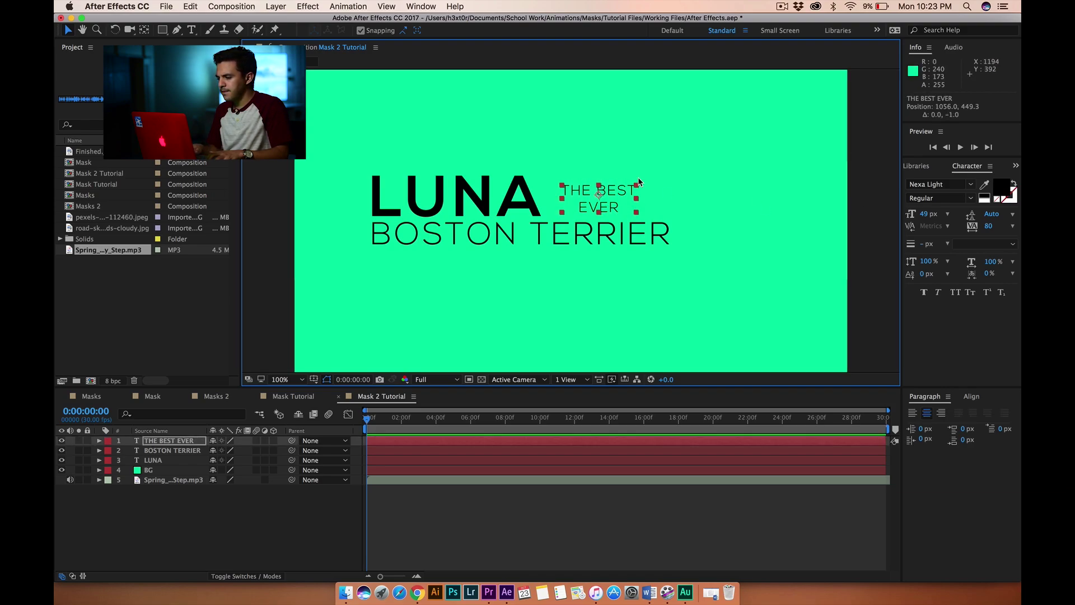
- Select the LUNA, BOSTON TERRIER and THE BEST EVER layers without BG and move them together horizontally, placing LUNA at 444, 524
{"action": "left_click", "coordinate": [851, 233]}
{"action": "left_click_drag", "start_coordinate": [872, 164], "coordinate": [374, 249]}
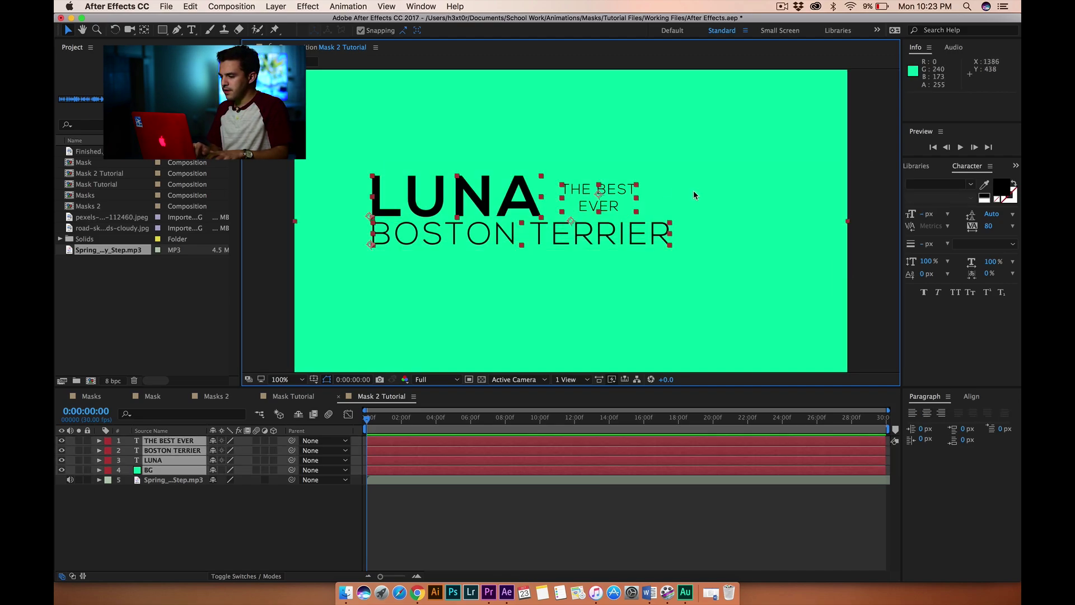
{"action": "left_click", "coordinate": [152, 474]}
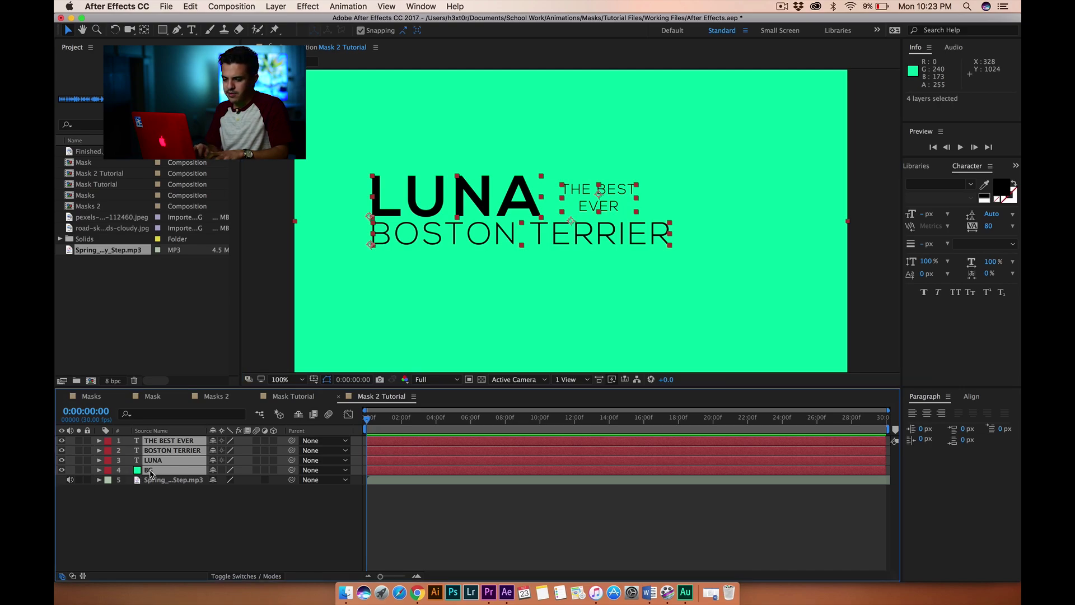
{"action": "left_click", "coordinate": [151, 472], "text": "super"}
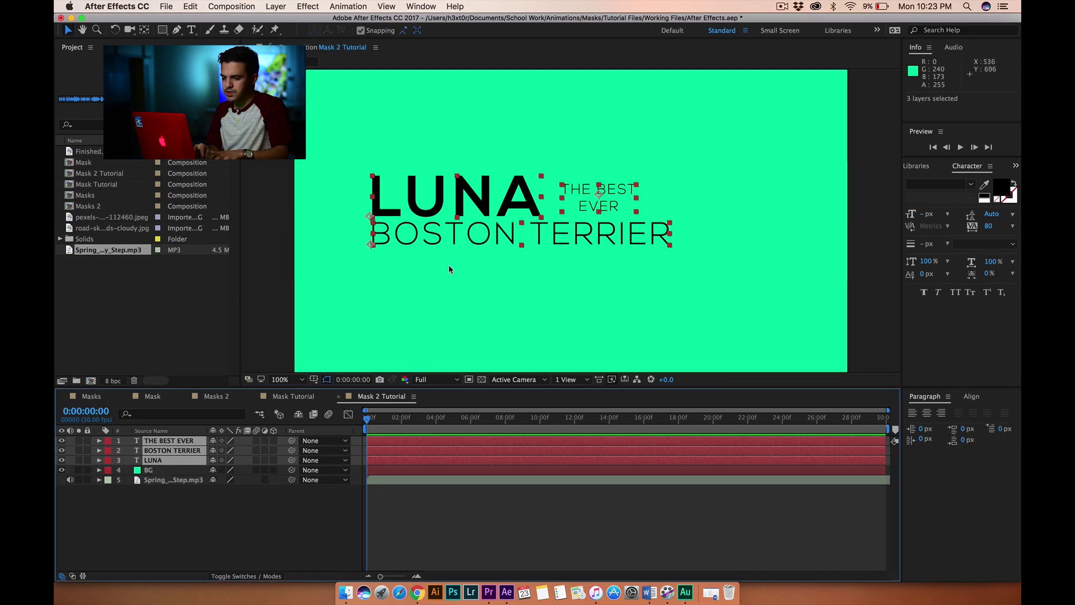
{"action": "left_click_drag", "start_coordinate": [493, 202], "coordinate": [543, 201]}
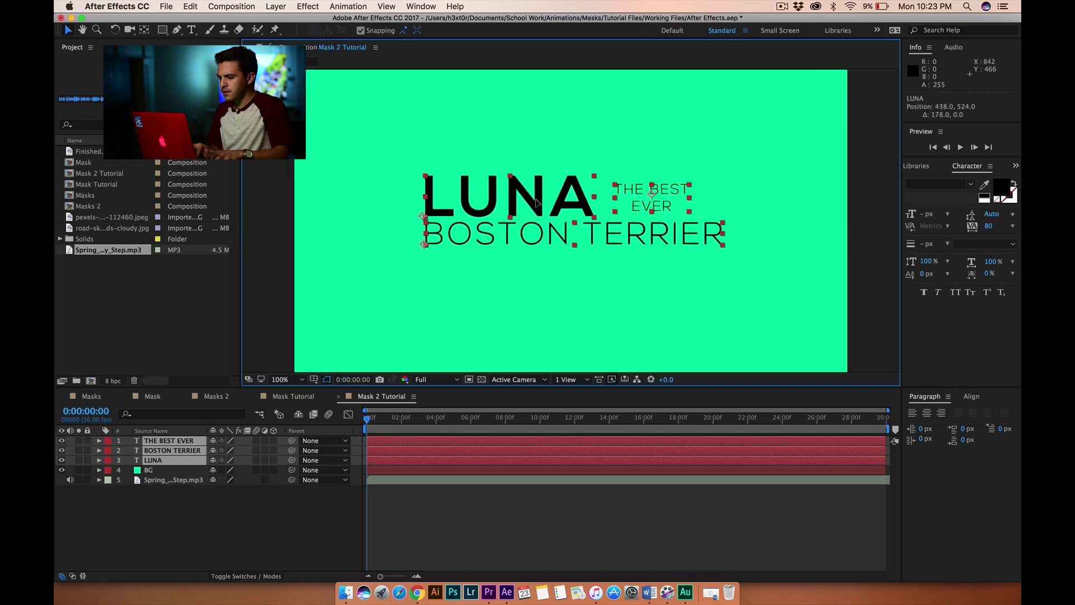
{"action": "key", "text": "comma"}
{"action": "key", "text": "comma"}
{"action": "left_click_drag", "start_coordinate": [549, 209], "coordinate": [551, 211]}
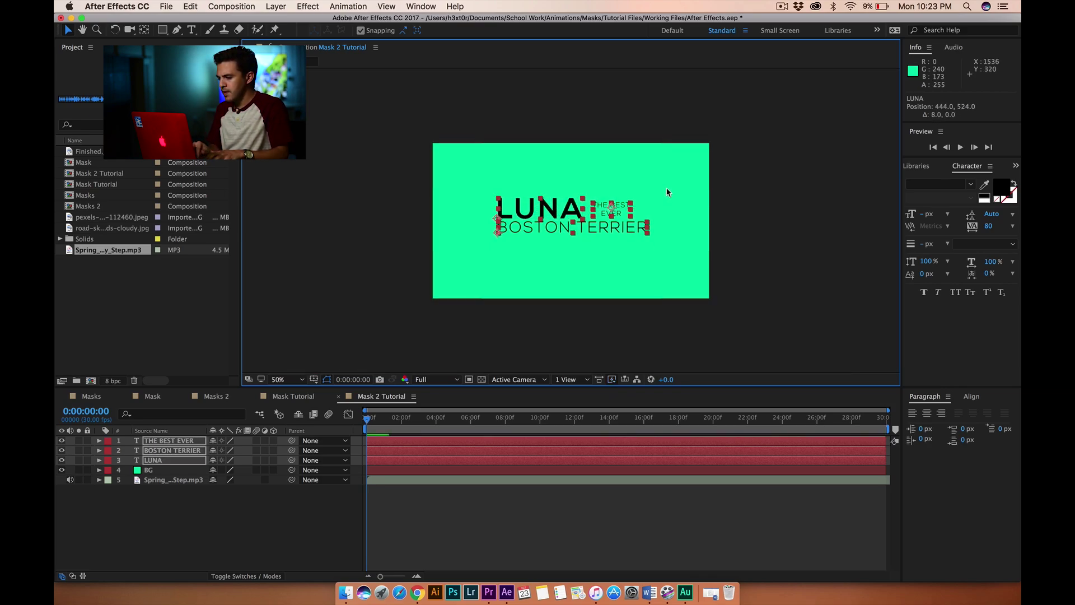
{"action": "left_click", "coordinate": [792, 222]}
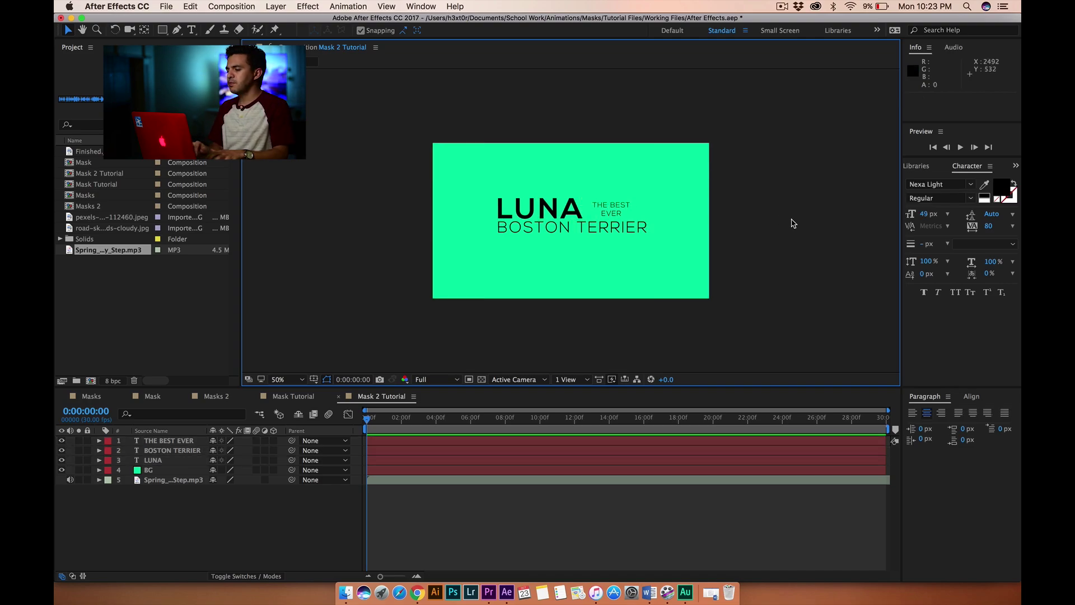
- Draw a thin horizontal rectangle beneath BOSTON TERRIER, slightly wider than the text, and nudge it down to leave a small gap
{"action": "left_click", "coordinate": [164, 31]}
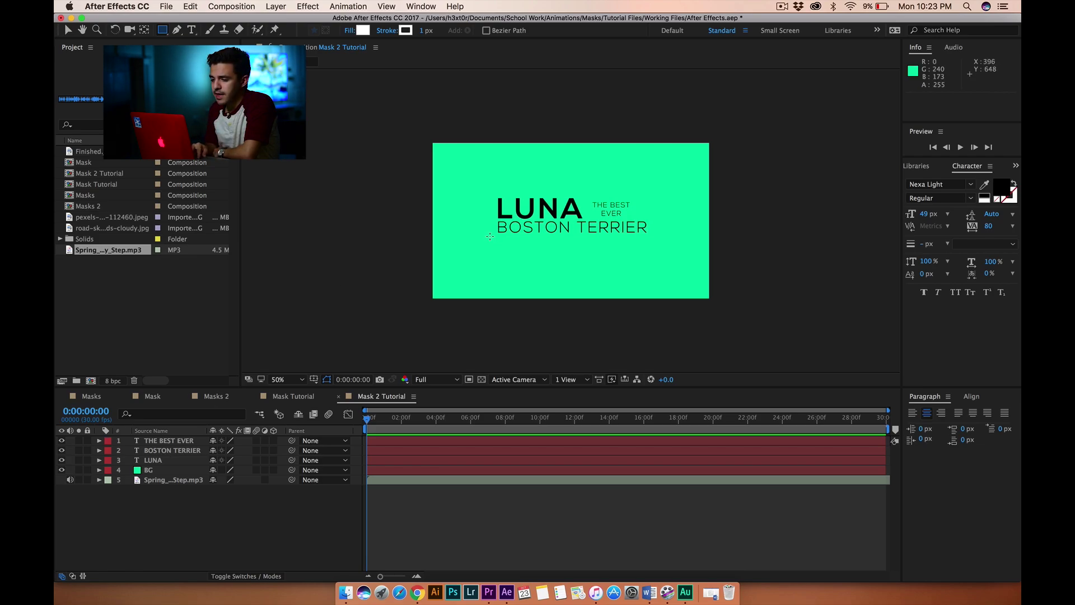
{"action": "left_click_drag", "start_coordinate": [479, 233], "coordinate": [659, 235]}
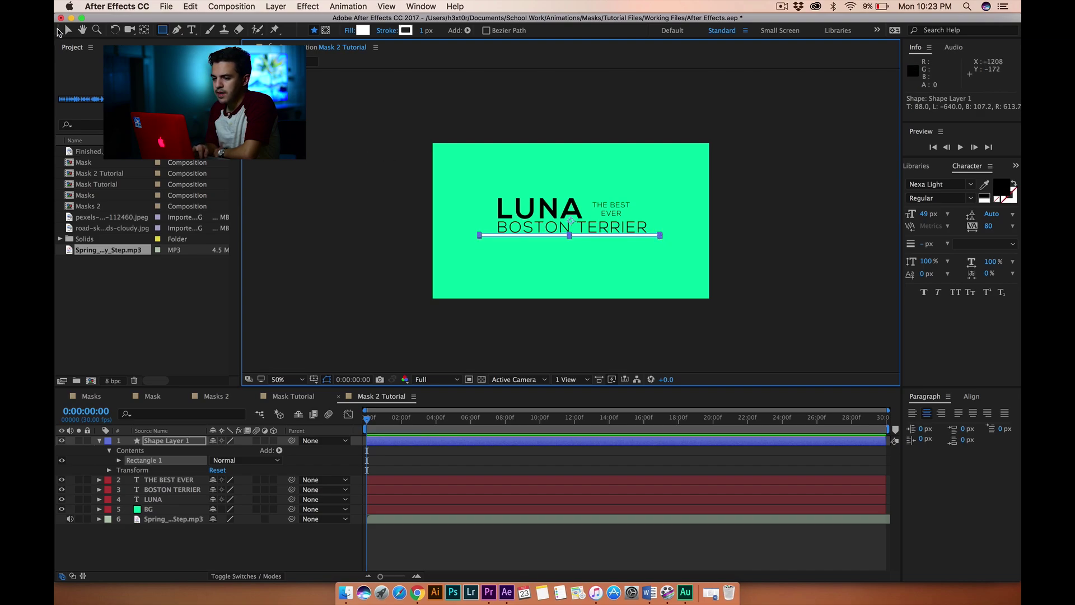
{"action": "left_click", "coordinate": [67, 29]}
{"action": "left_click", "coordinate": [367, 160]}
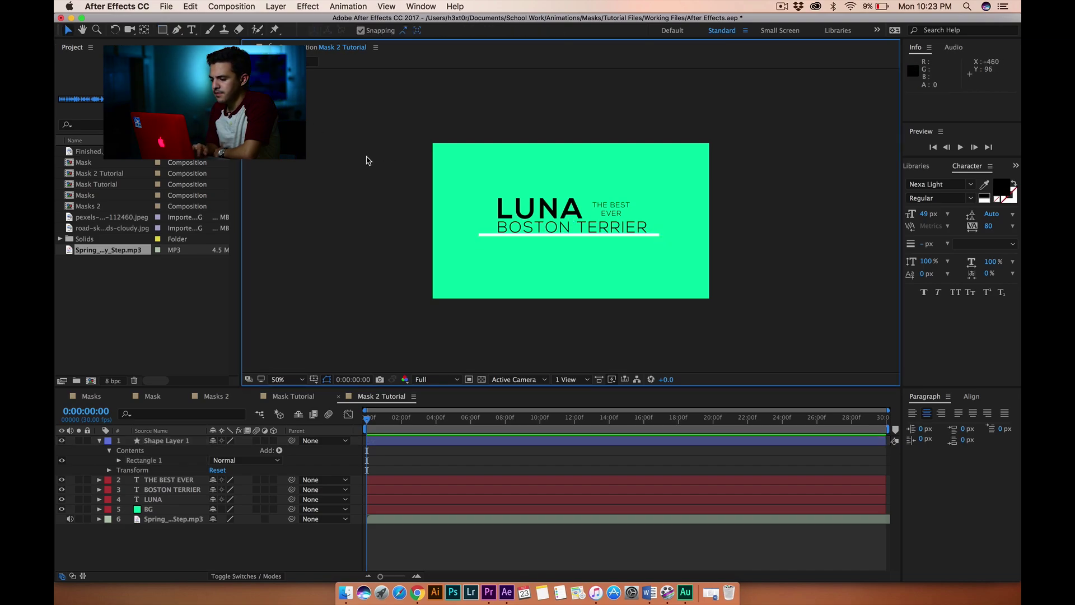
{"action": "left_click", "coordinate": [570, 236]}
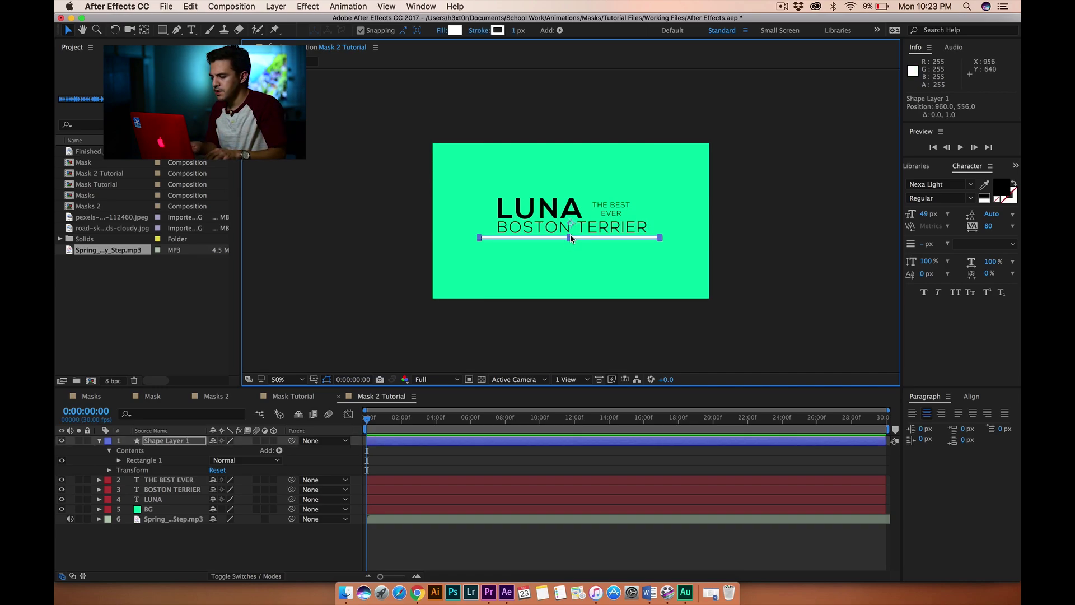
{"action": "left_click", "coordinate": [762, 239]}
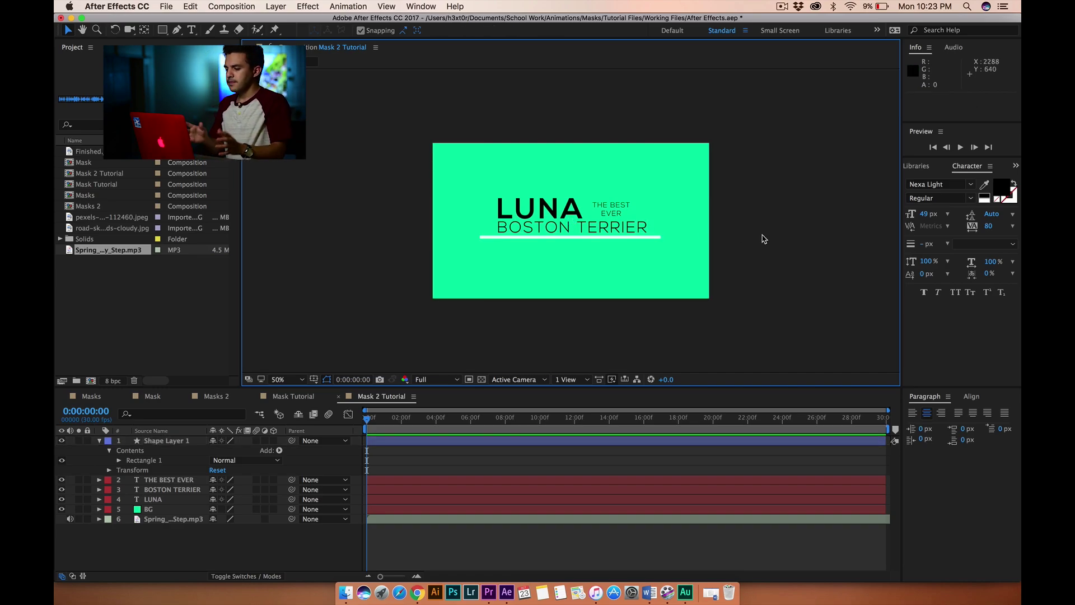
- Change the fill of the line beneath BOSTON TERRIER to a dark green, about 009227
{"action": "left_click", "coordinate": [638, 238]}
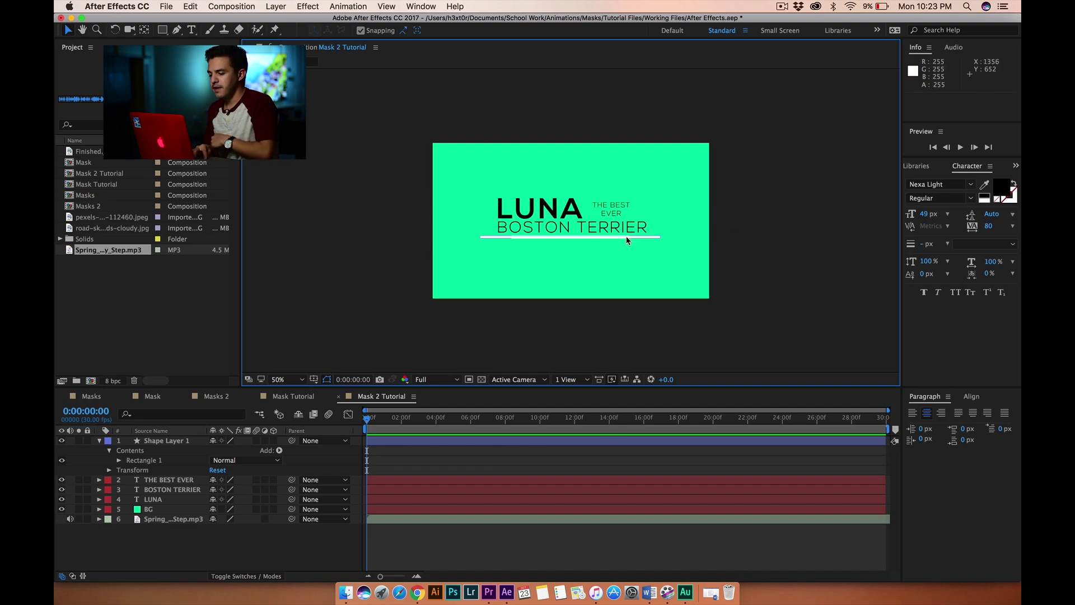
{"action": "left_click", "coordinate": [455, 31]}
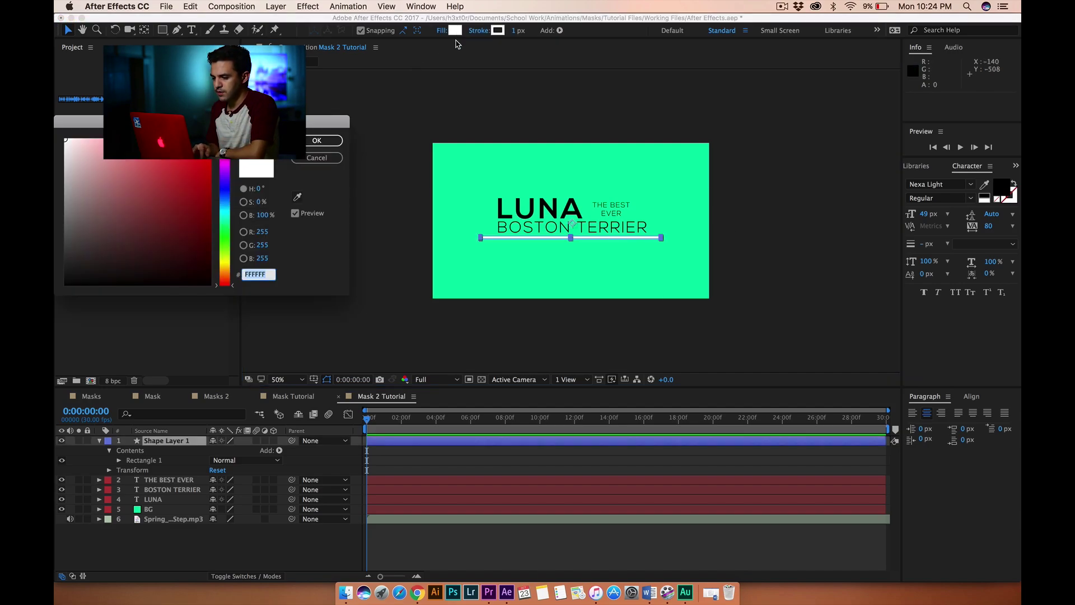
{"action": "left_click_drag", "start_coordinate": [168, 214], "coordinate": [215, 200]}
{"action": "left_click", "coordinate": [225, 232]}
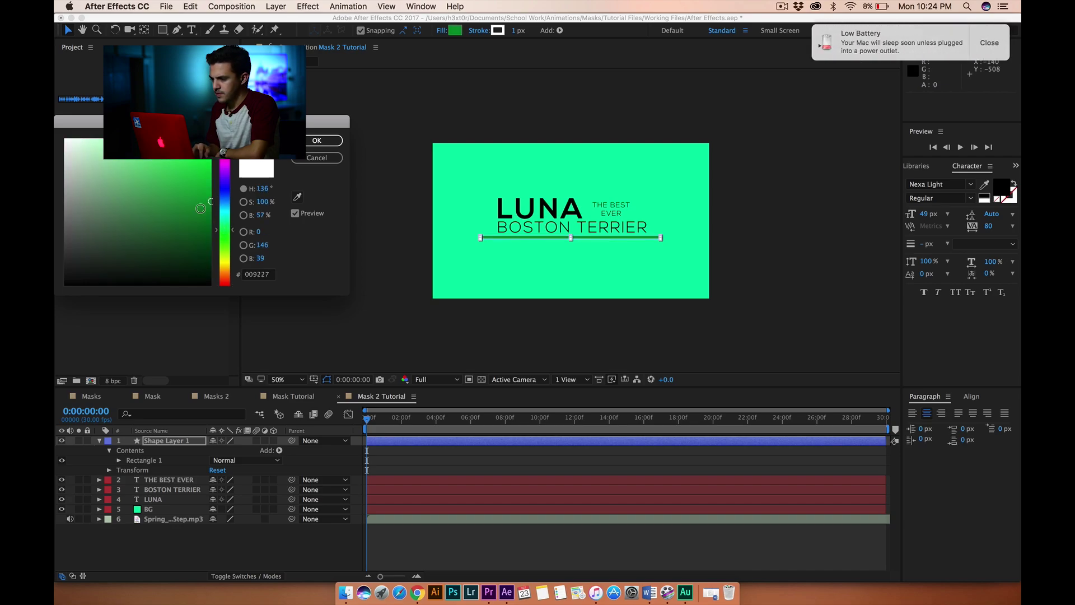
{"action": "left_click", "coordinate": [322, 141]}
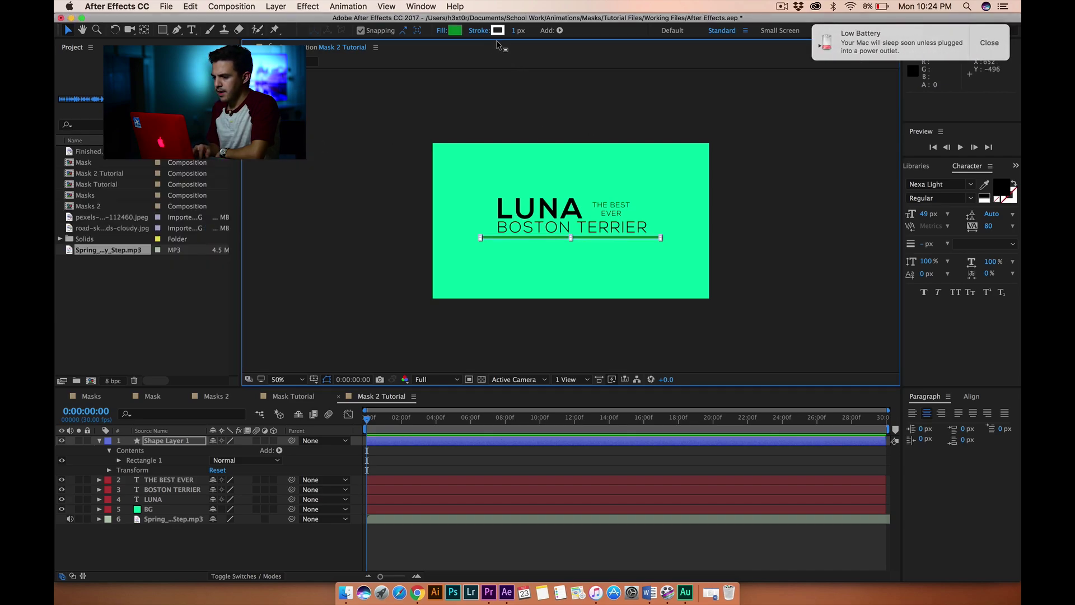
- Set the stroke of the green line to None and deselect the shape layer
{"action": "left_click", "coordinate": [479, 33]}
{"action": "left_click", "coordinate": [306, 118]}
{"action": "left_click", "coordinate": [396, 184]}
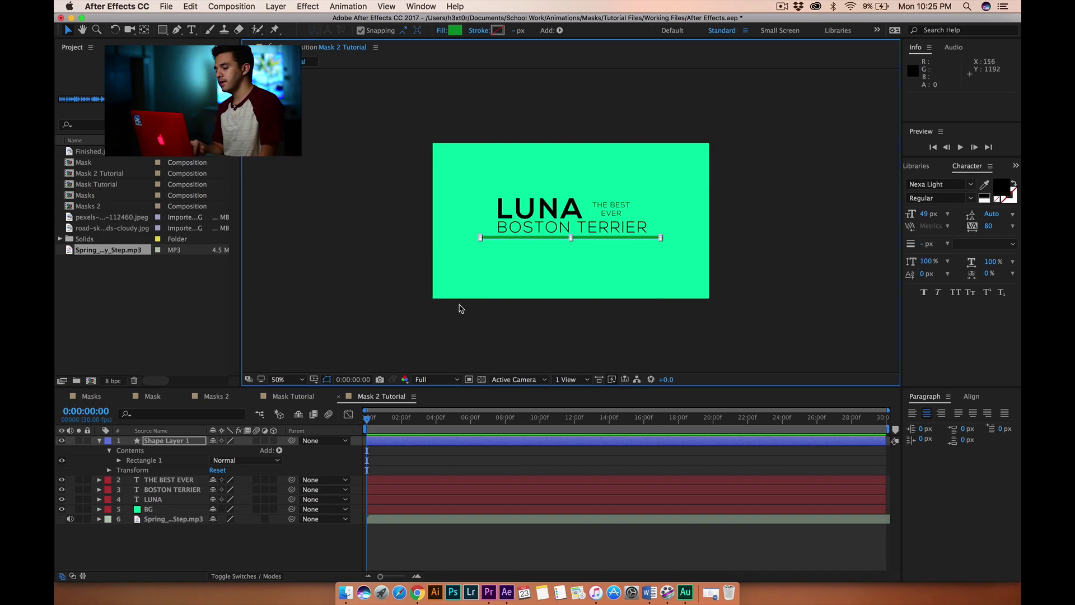
{"action": "left_click", "coordinate": [368, 339]}
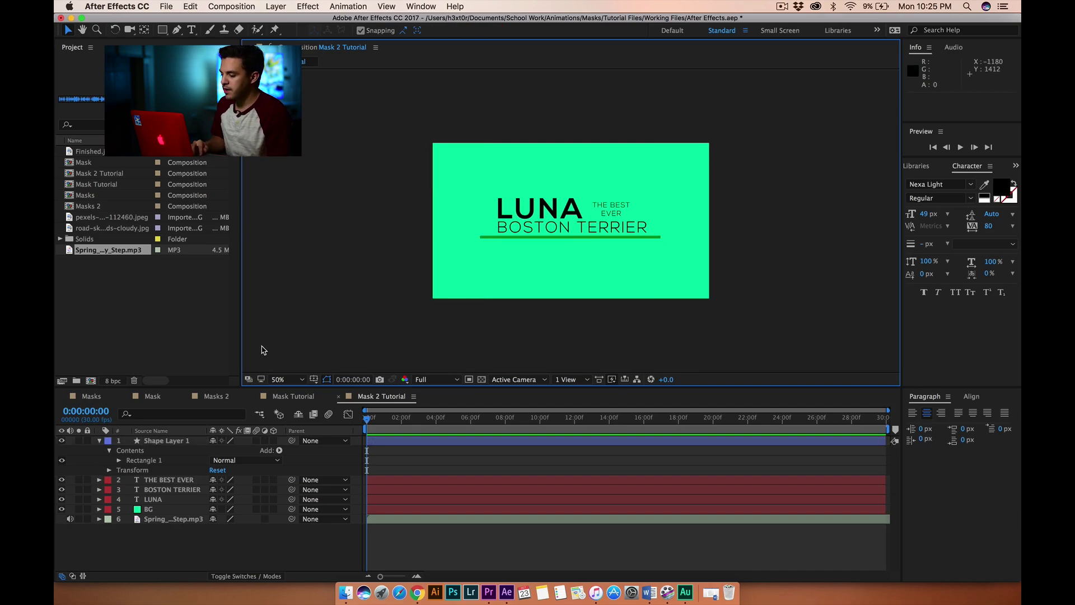
- Collapse the line's shape layer and create shapes from the LUNA text layer
{"action": "left_click", "coordinate": [99, 441]}
{"action": "left_click", "coordinate": [162, 470]}
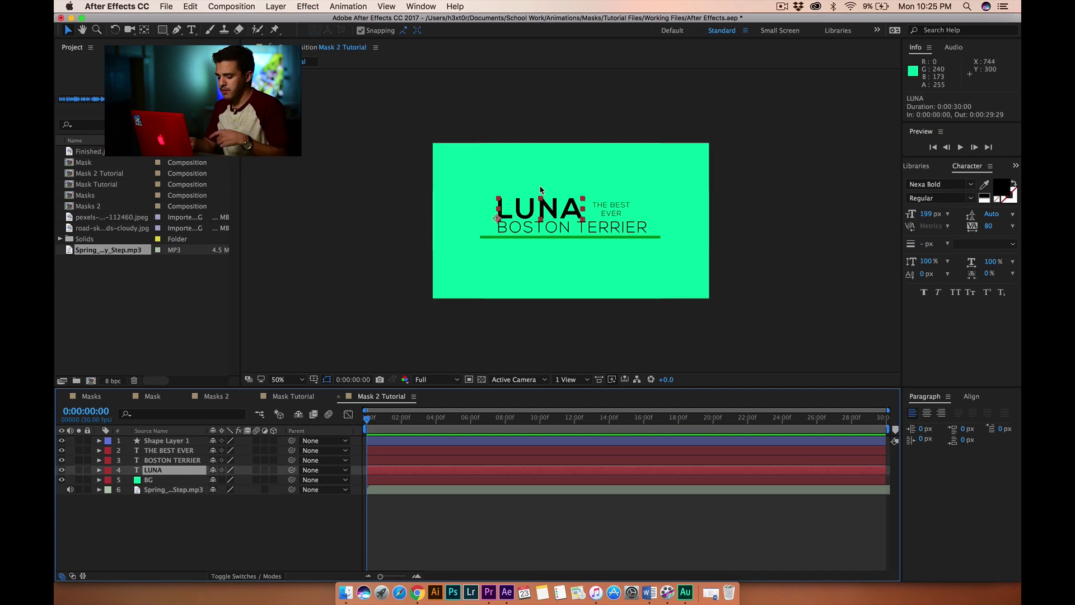
{"action": "key", "text": "period"}
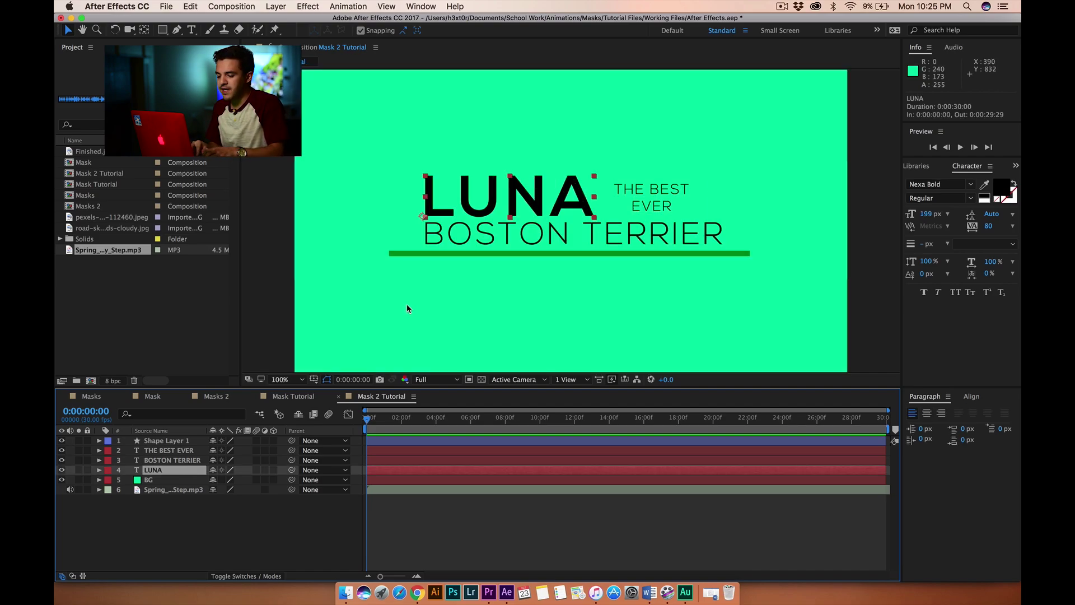
{"action": "right_click", "coordinate": [156, 474]}
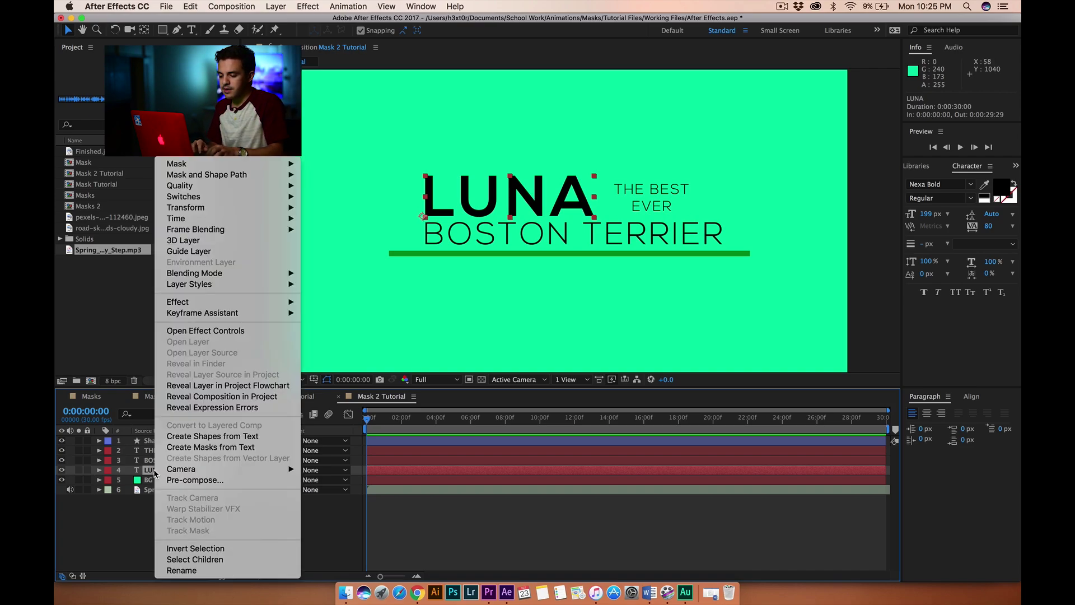
{"action": "left_click", "coordinate": [248, 439]}
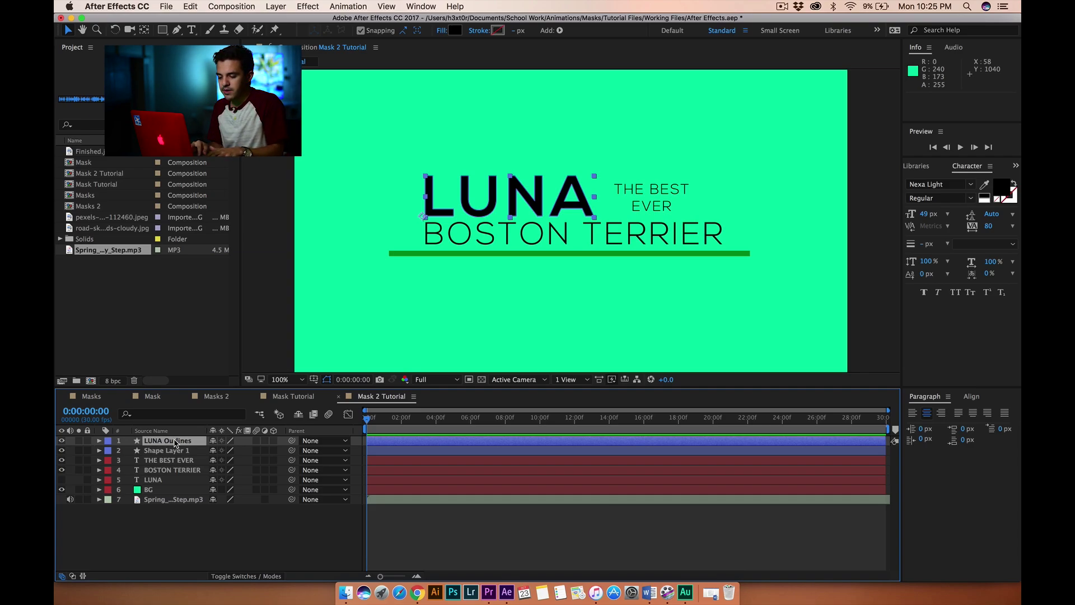
- Add a Trim Paths operator to the contents of the LUNA Outlines layer
{"action": "left_click", "coordinate": [99, 441]}
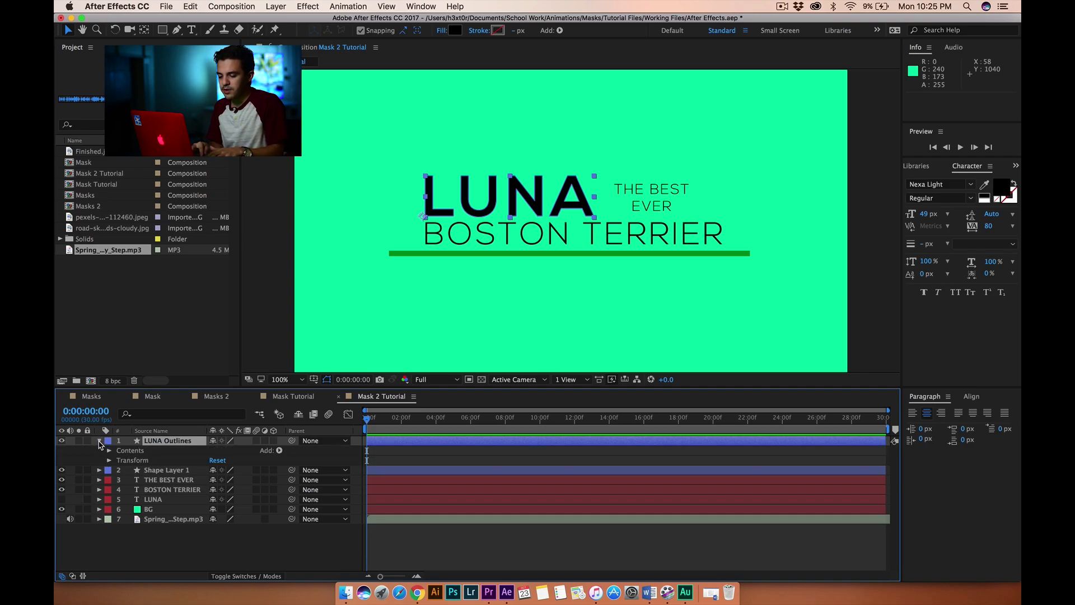
{"action": "left_click", "coordinate": [138, 451]}
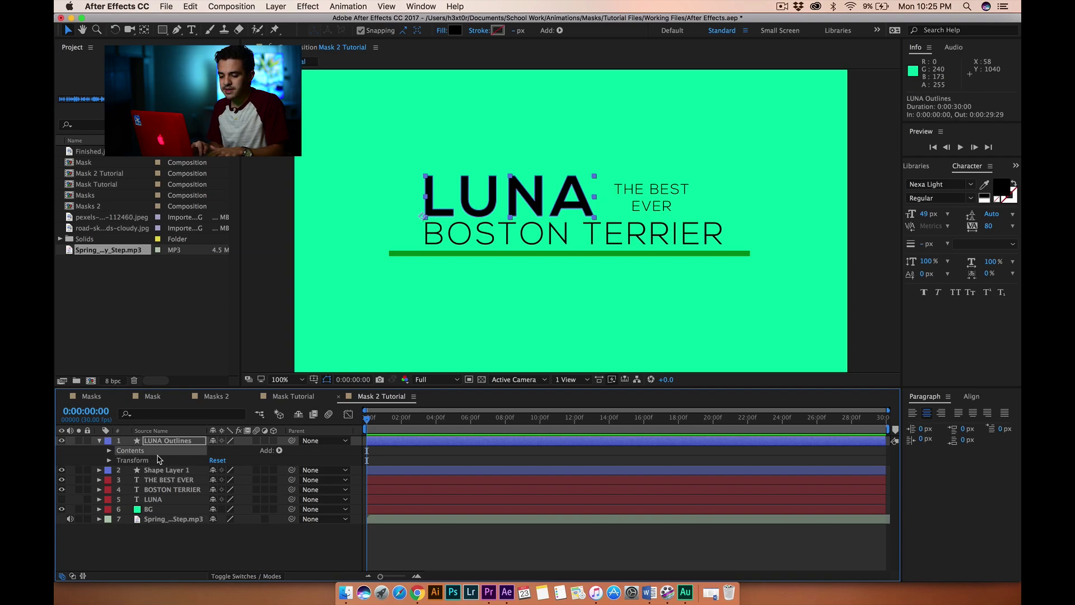
{"action": "left_click", "coordinate": [100, 441]}
{"action": "left_click", "coordinate": [147, 529]}
{"action": "left_click", "coordinate": [156, 442]}
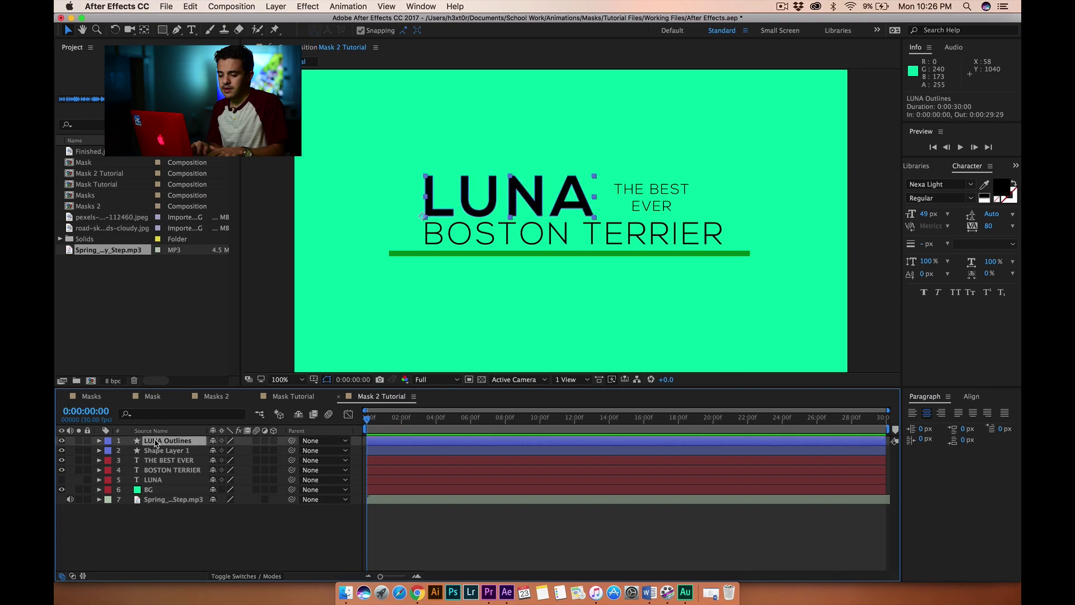
{"action": "left_click", "coordinate": [100, 442]}
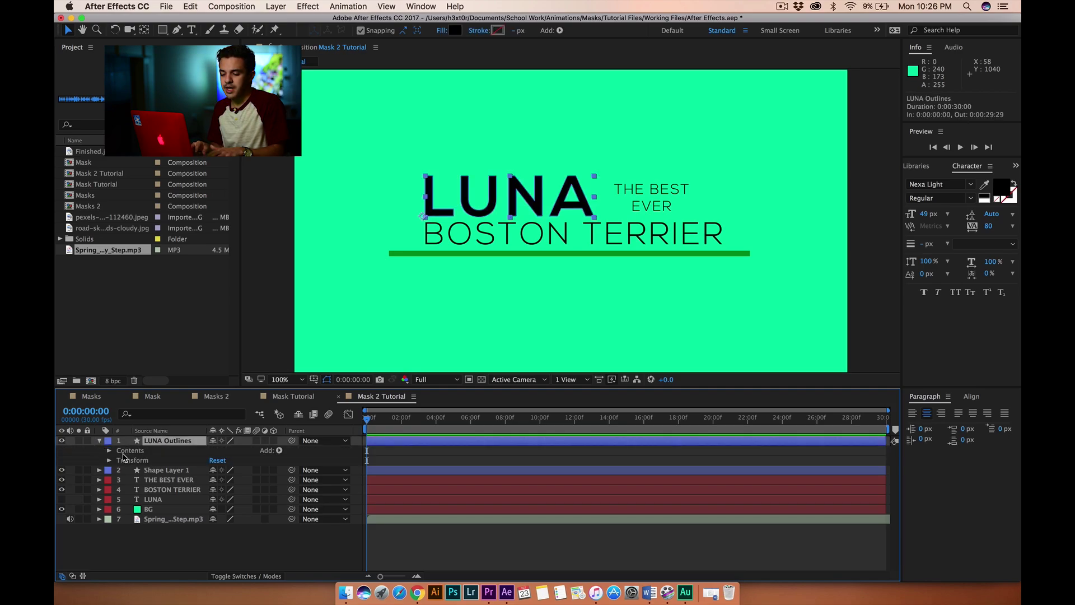
{"action": "left_click", "coordinate": [123, 452]}
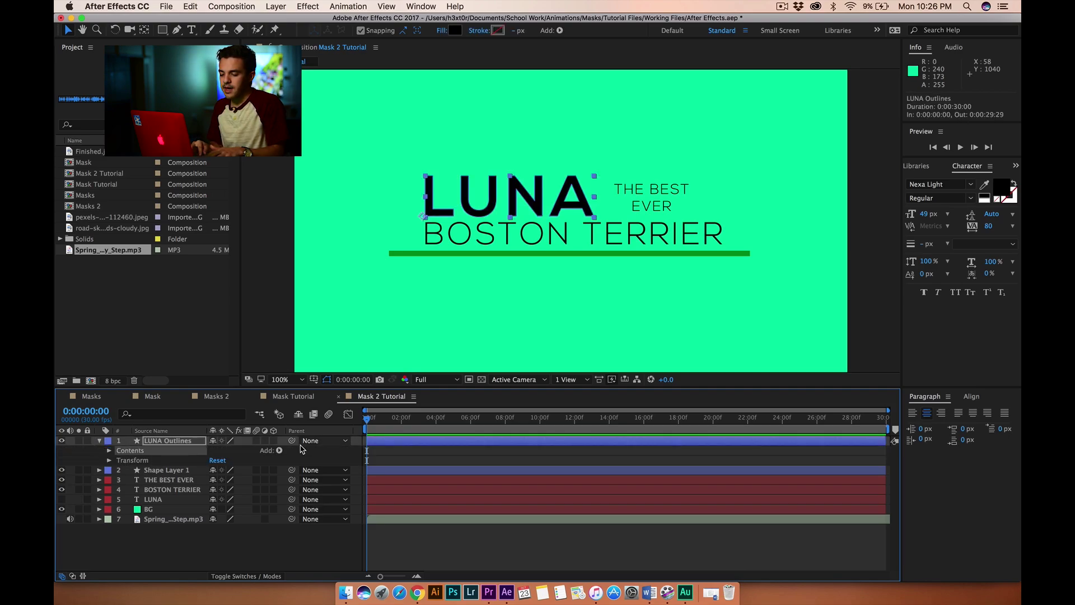
{"action": "left_click", "coordinate": [279, 450]}
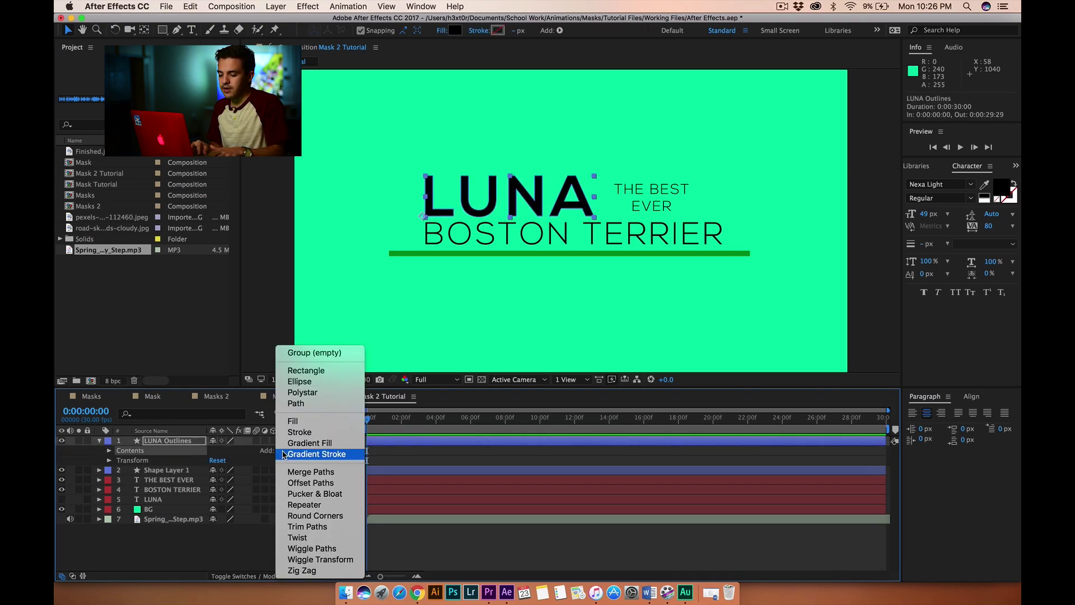
{"action": "left_click", "coordinate": [317, 529]}
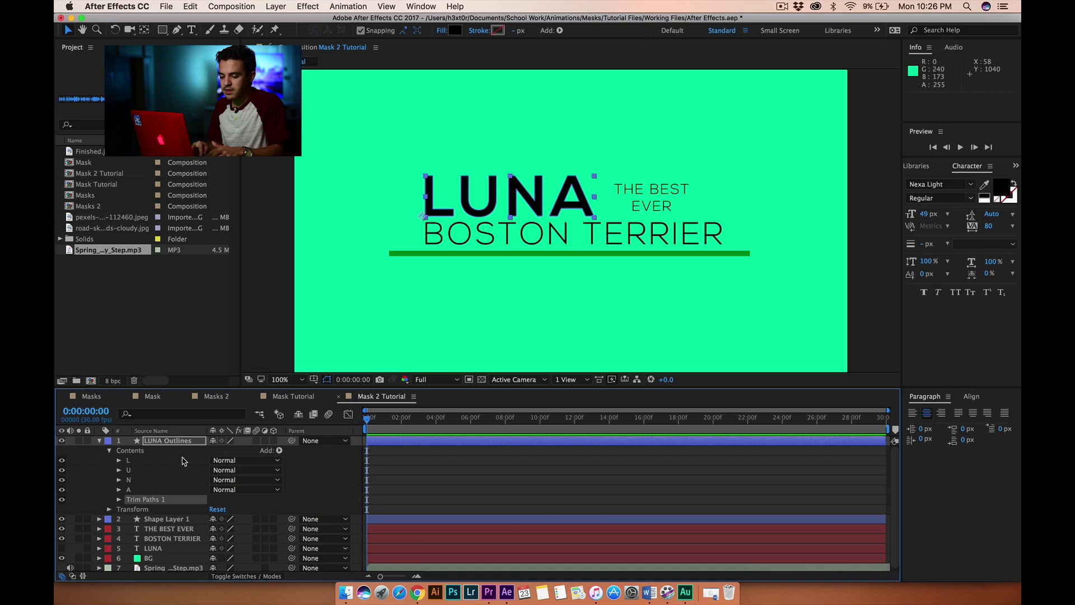
- Keyframe the Start and End of LUNA's Trim Paths at 0:00:00:00 and again at 0:00:01:10
{"action": "left_click", "coordinate": [120, 500]}
{"action": "left_click", "coordinate": [153, 509]}
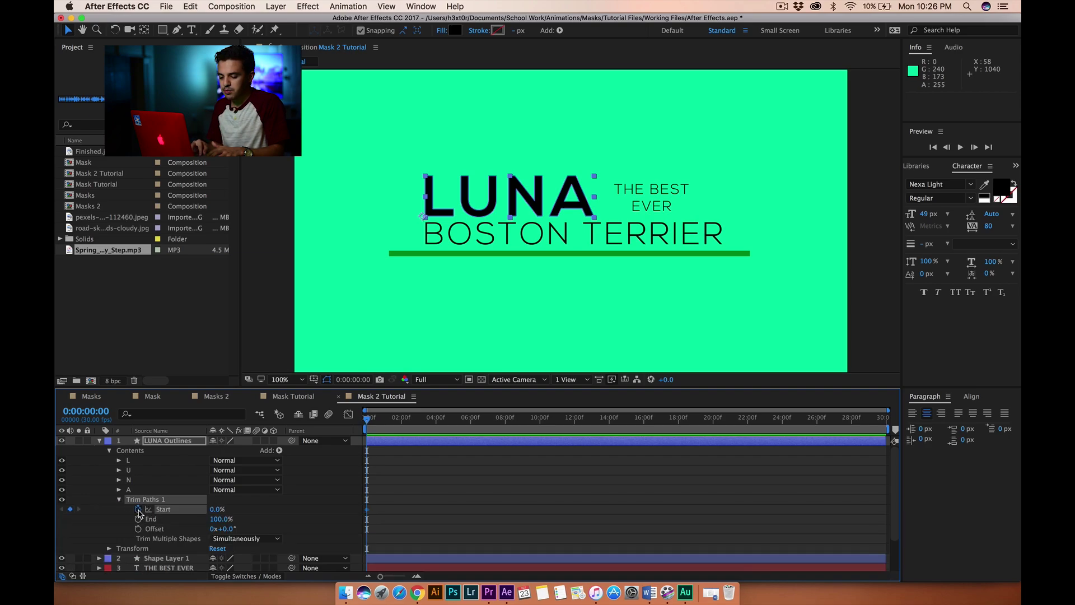
{"action": "left_click", "coordinate": [160, 518], "text": "shift"}
{"action": "left_click", "coordinate": [138, 519]}
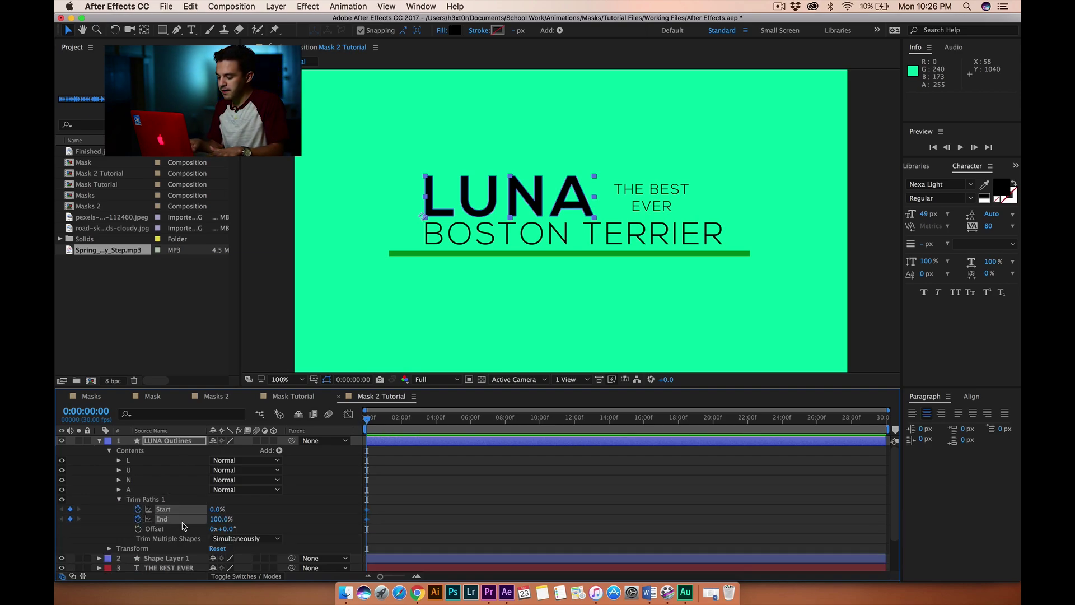
{"action": "key", "text": "space"}
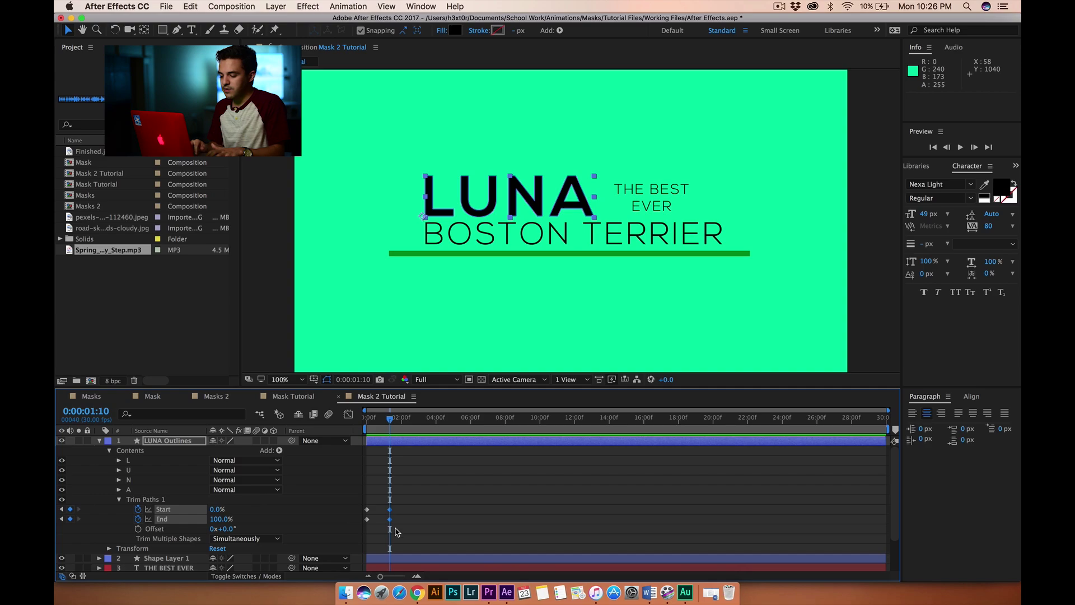
- Set LUNA's Trim Paths Start to 100% at 0:00:01:10 and its End to 0% at 0:00:00:00
{"action": "left_click", "coordinate": [218, 511]}
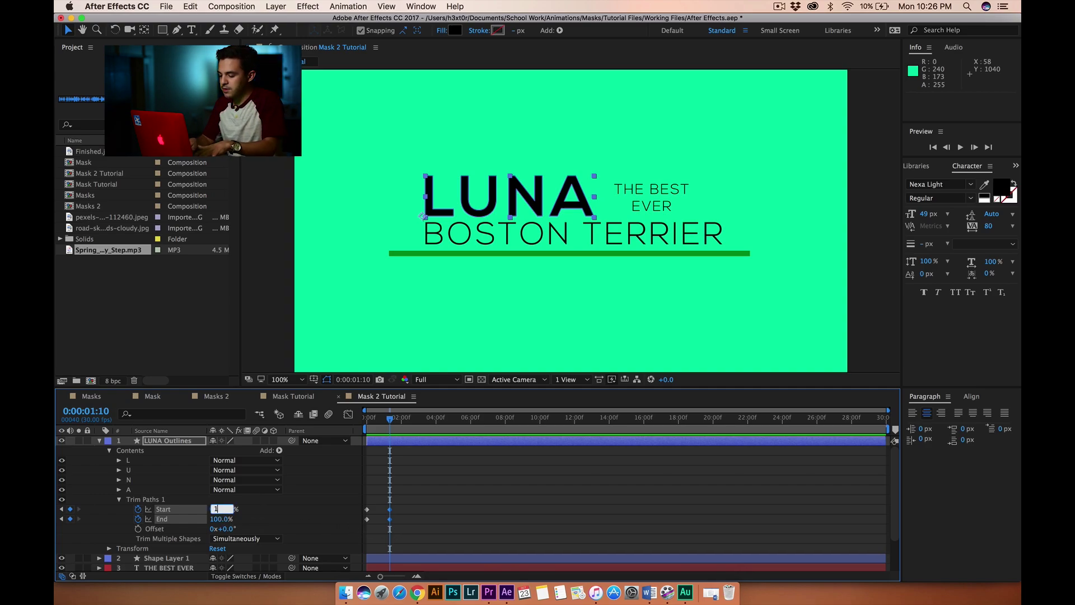
{"action": "type", "text": "100"}
{"action": "key", "text": "Return"}
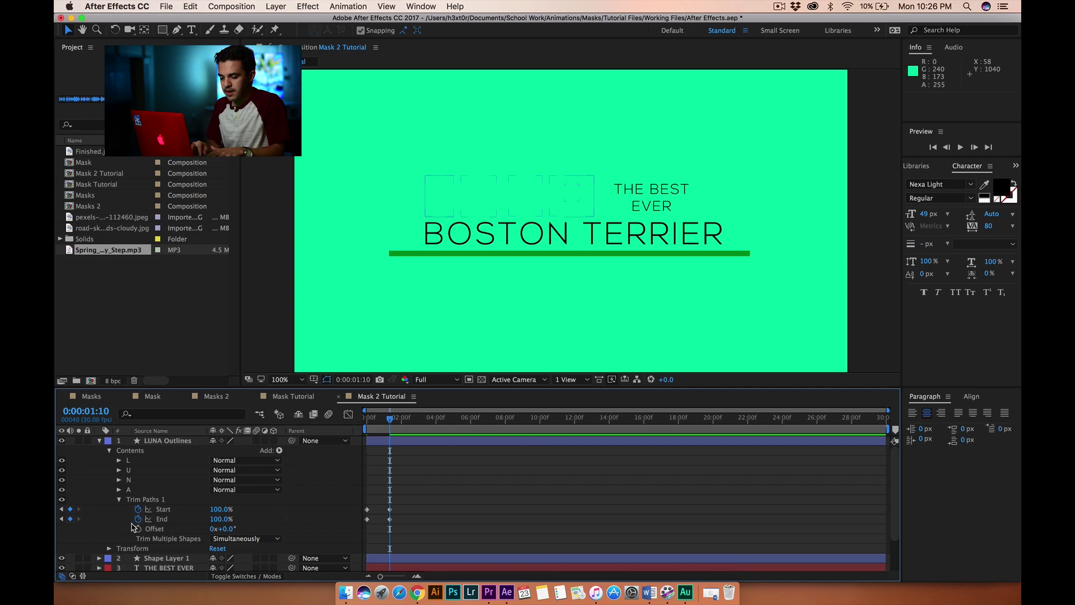
{"action": "left_click", "coordinate": [61, 510]}
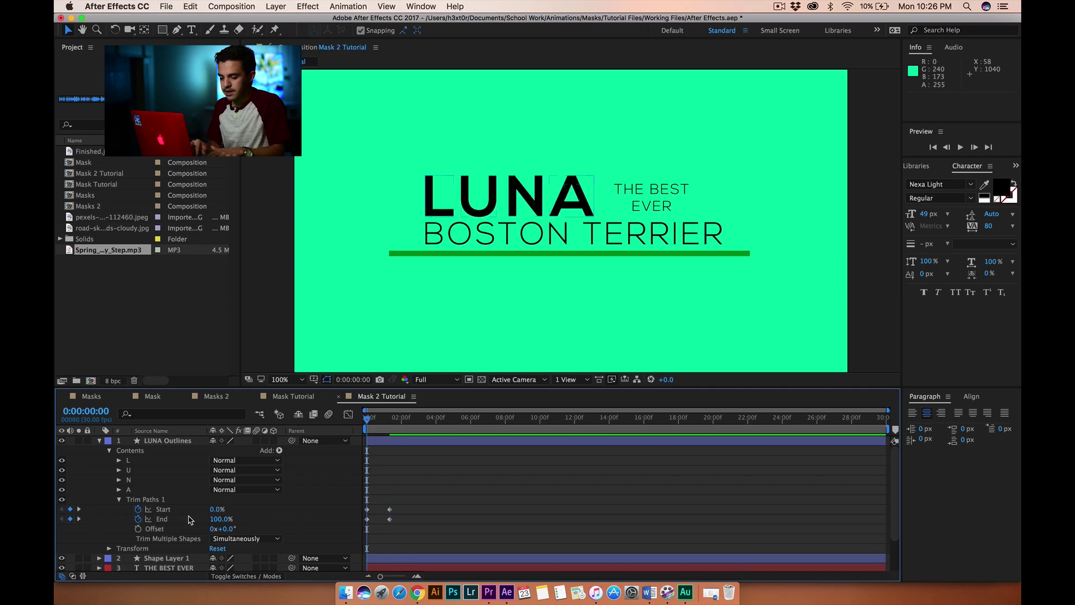
{"action": "left_click", "coordinate": [215, 520]}
{"action": "type", "text": "0"}
{"action": "key", "text": "Return"}
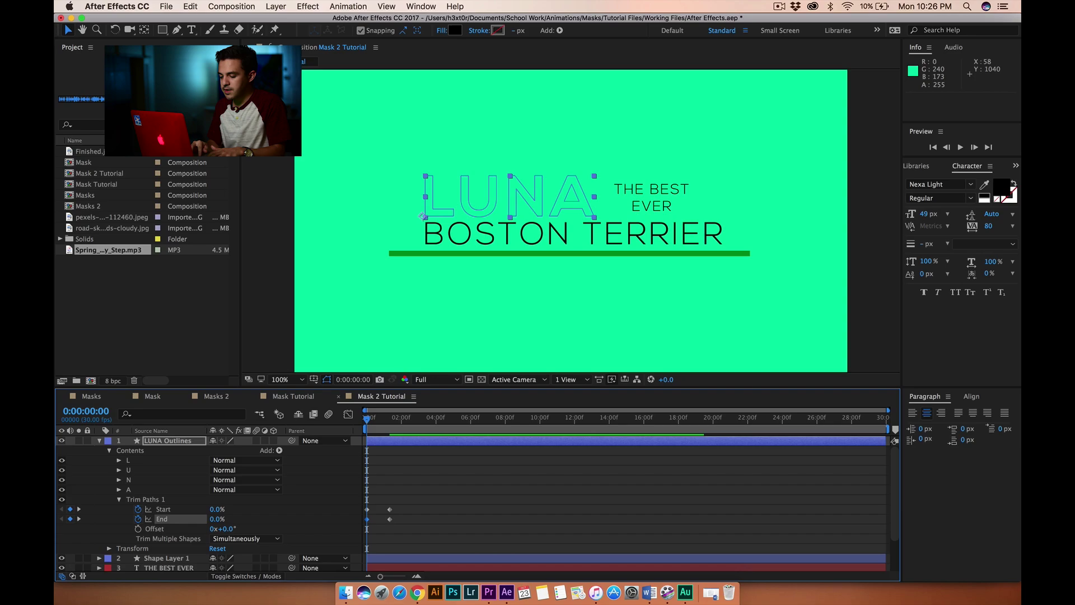
- Delay both End keyframes of LUNA's Trim Paths four frames behind the Start keyframes and preview the animation from the beginning
{"action": "left_click", "coordinate": [336, 511]}
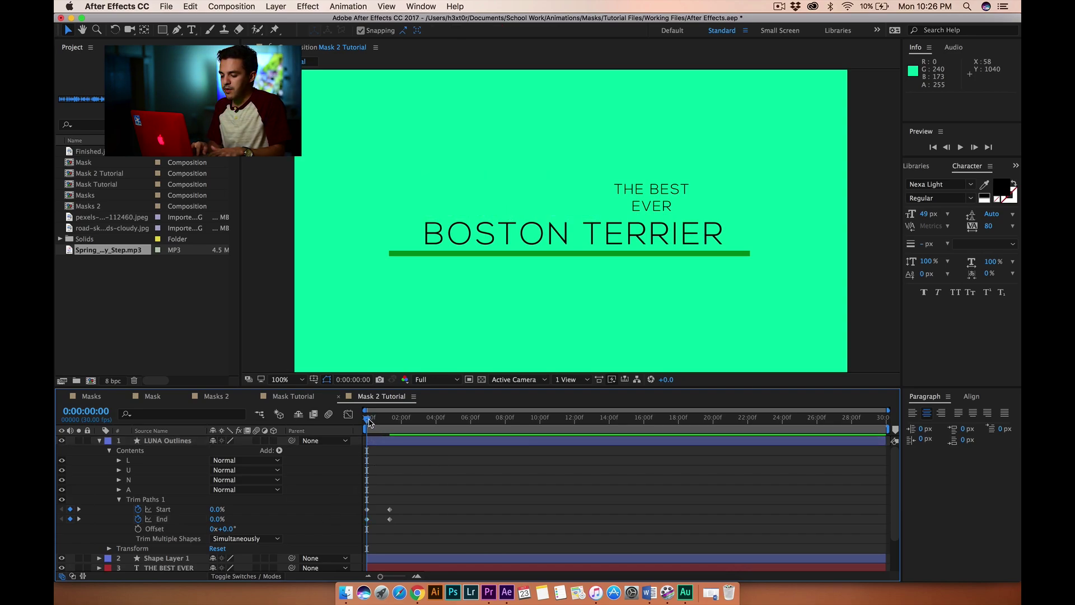
{"action": "key", "text": "space"}
{"action": "key", "text": "space"}
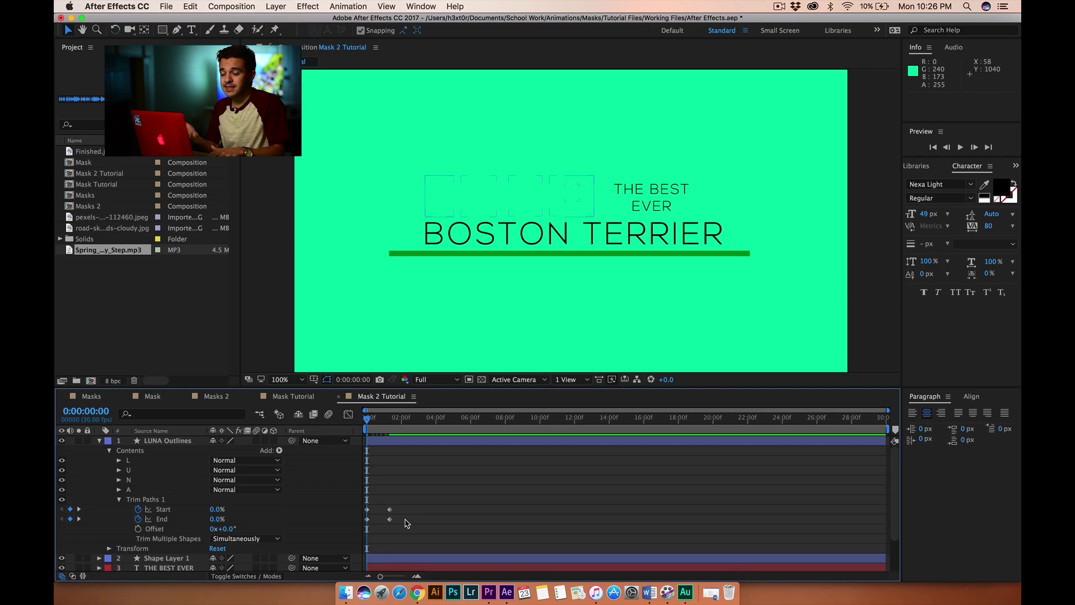
{"action": "left_click_drag", "start_coordinate": [406, 523], "coordinate": [360, 528]}
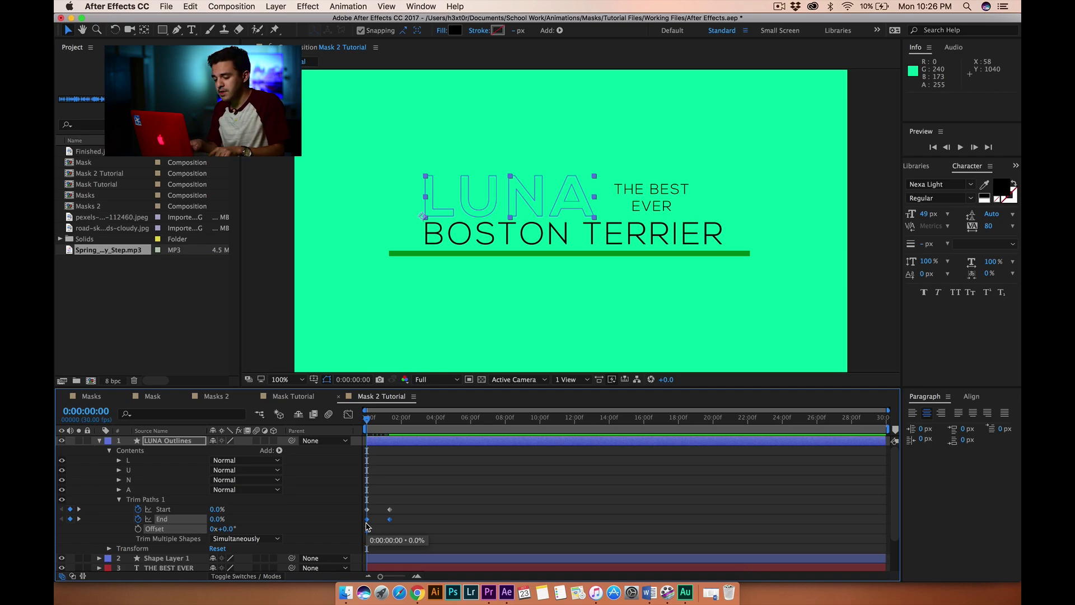
{"action": "key", "text": "alt+Right"}
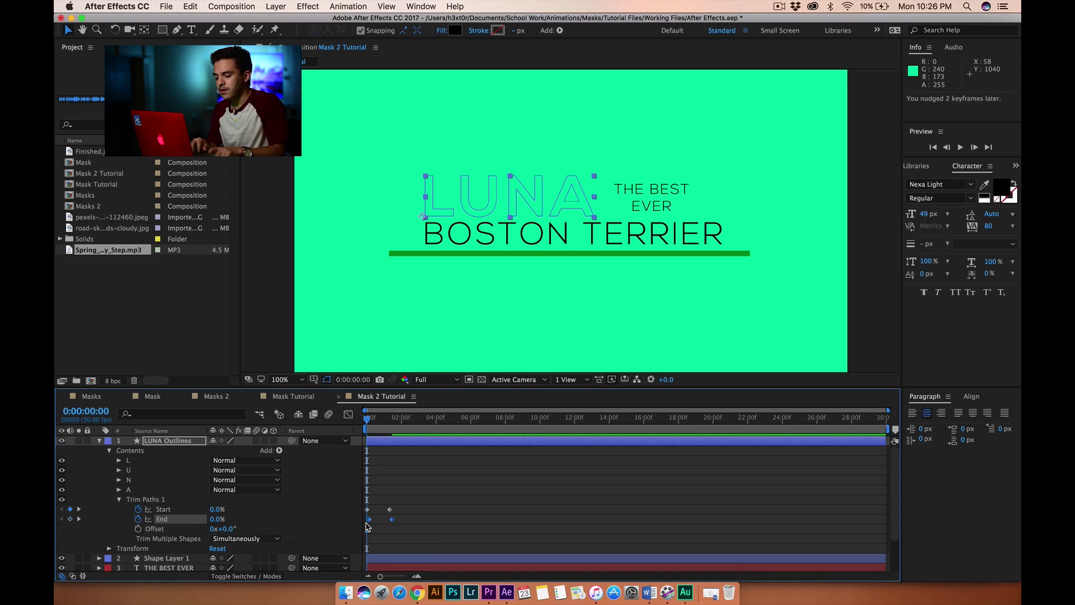
{"action": "key", "text": "space"}
{"action": "key", "text": "space"}
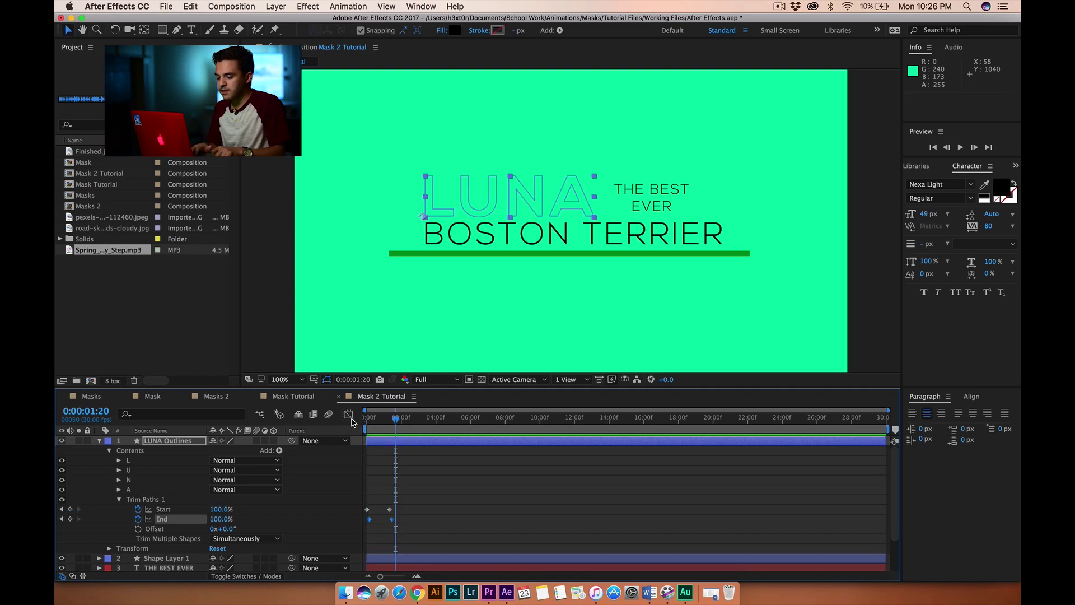
- Set the fill of the LUNA Outlines layer to None
{"action": "left_click", "coordinate": [167, 444]}
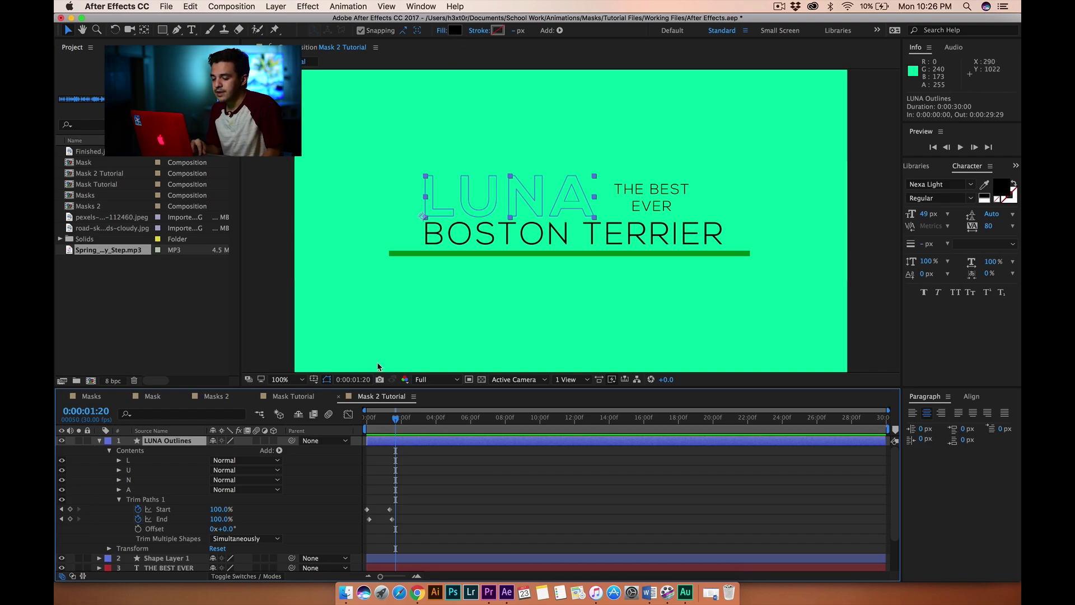
{"action": "left_click_drag", "start_coordinate": [393, 418], "coordinate": [363, 419]}
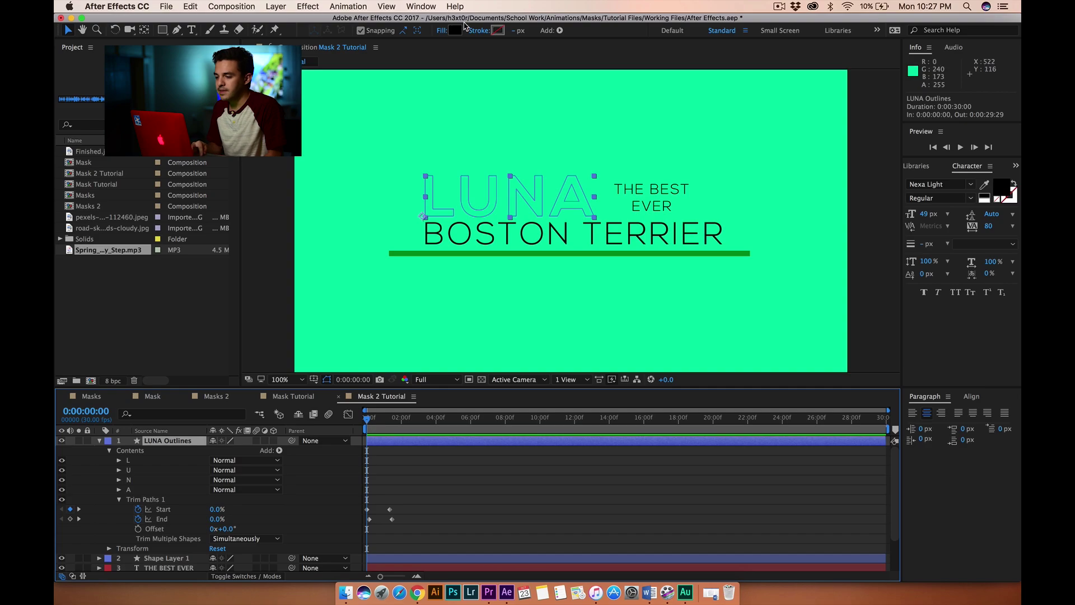
{"action": "left_click", "coordinate": [441, 31]}
{"action": "left_click", "coordinate": [303, 119]}
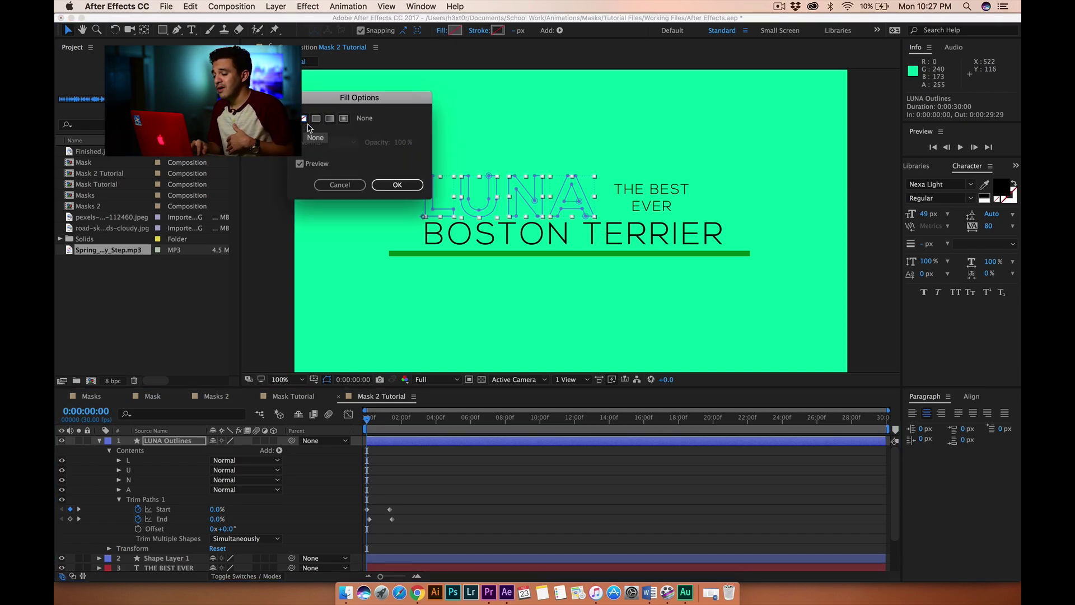
{"action": "left_click", "coordinate": [389, 183]}
- Give LUNA Outlines a solid white 2 px stroke and preview the stroke animation
{"action": "left_click", "coordinate": [480, 31]}
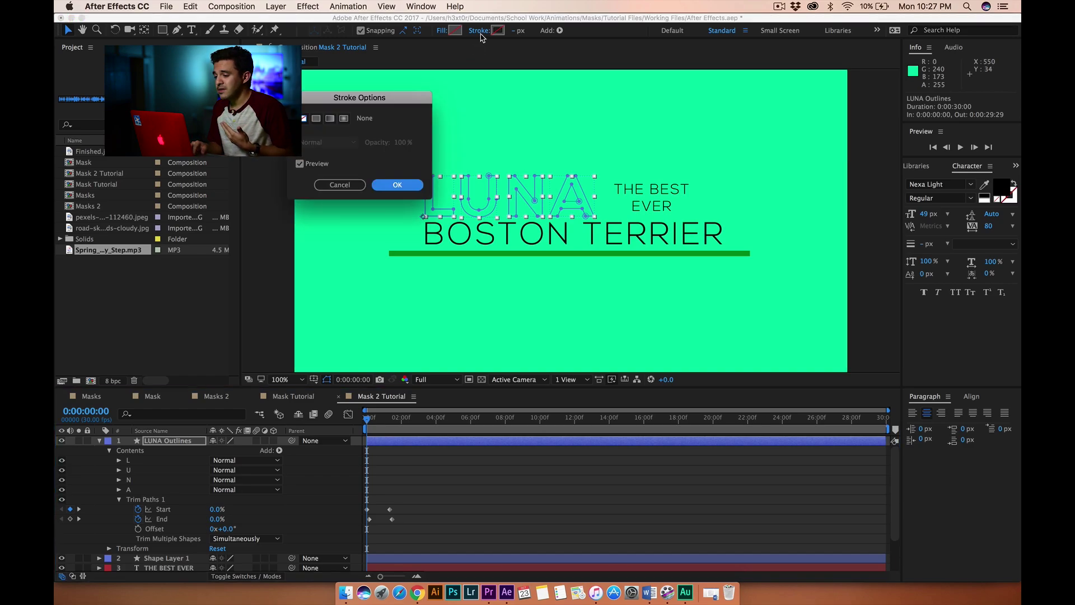
{"action": "left_click", "coordinate": [316, 118]}
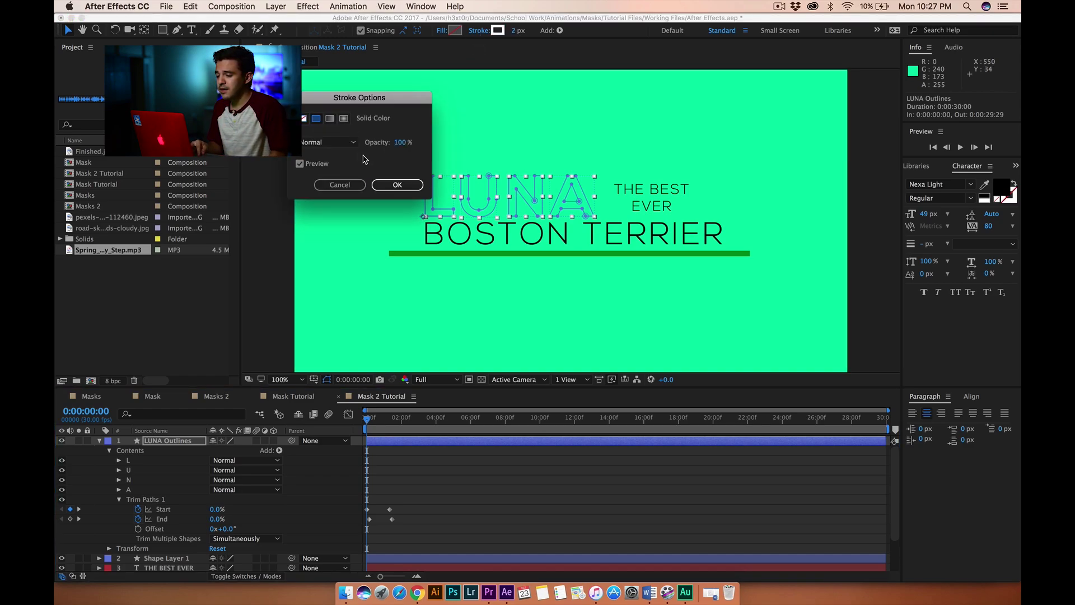
{"action": "left_click", "coordinate": [397, 184]}
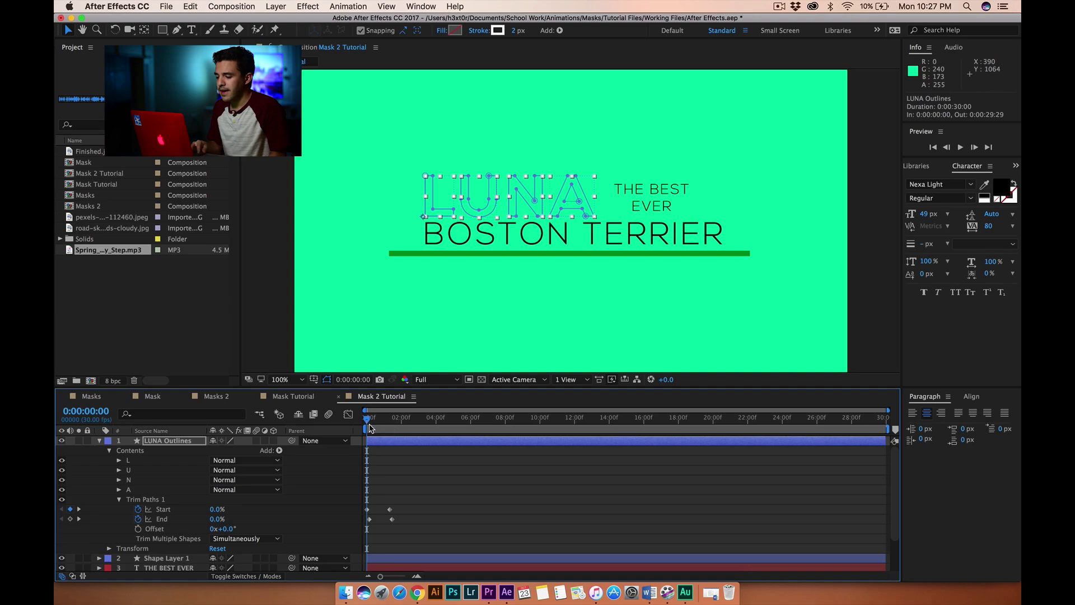
{"action": "key", "text": "space"}
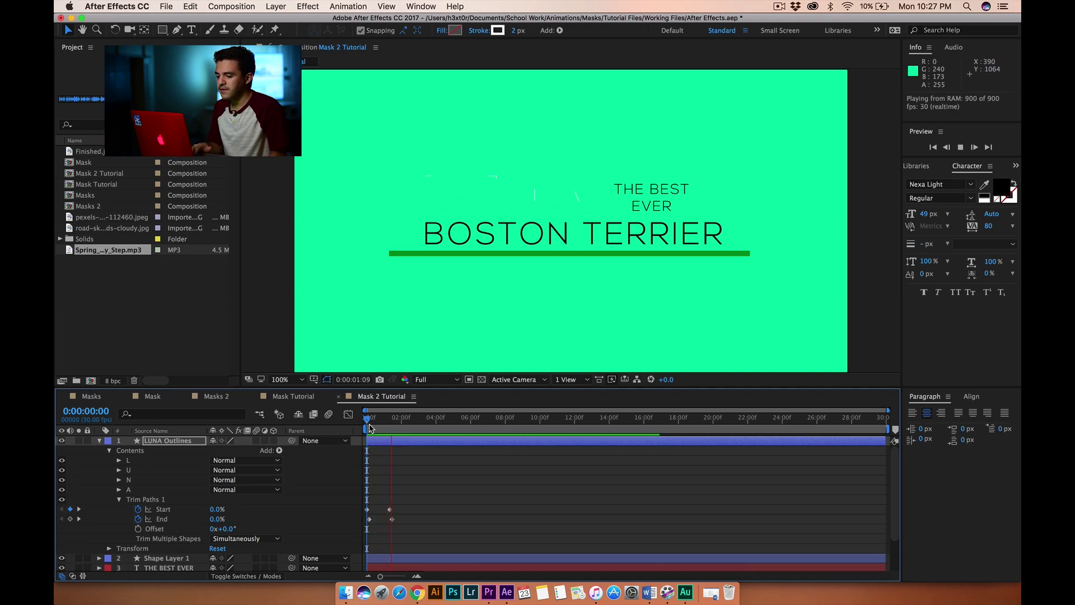
{"action": "key", "text": "space"}
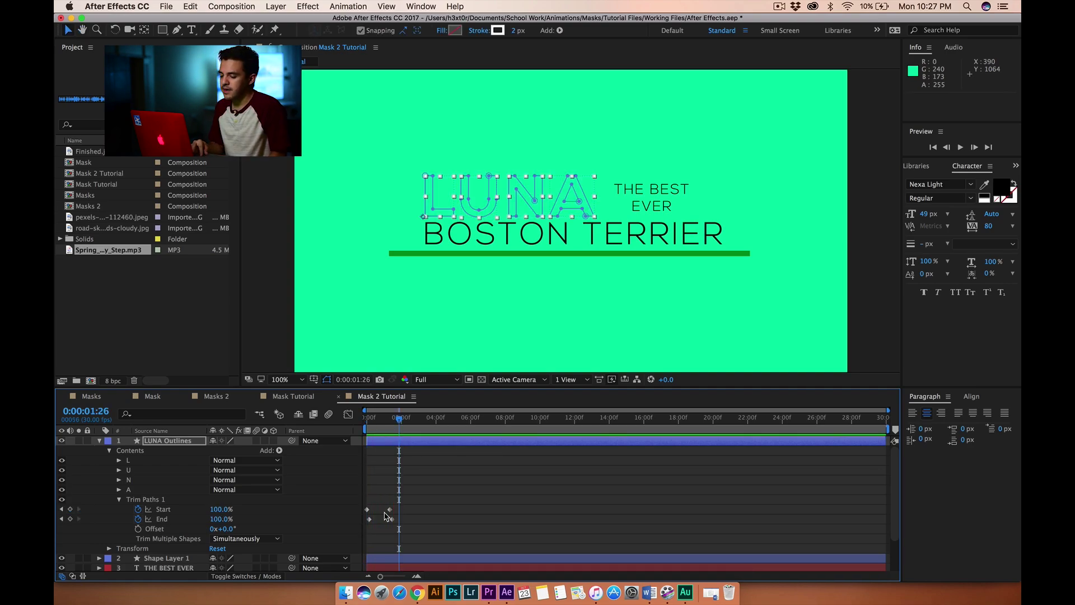
- Apply Easy Ease to all Start and End keyframes of LUNA's Trim Paths
{"action": "left_click_drag", "start_coordinate": [412, 499], "coordinate": [360, 533]}
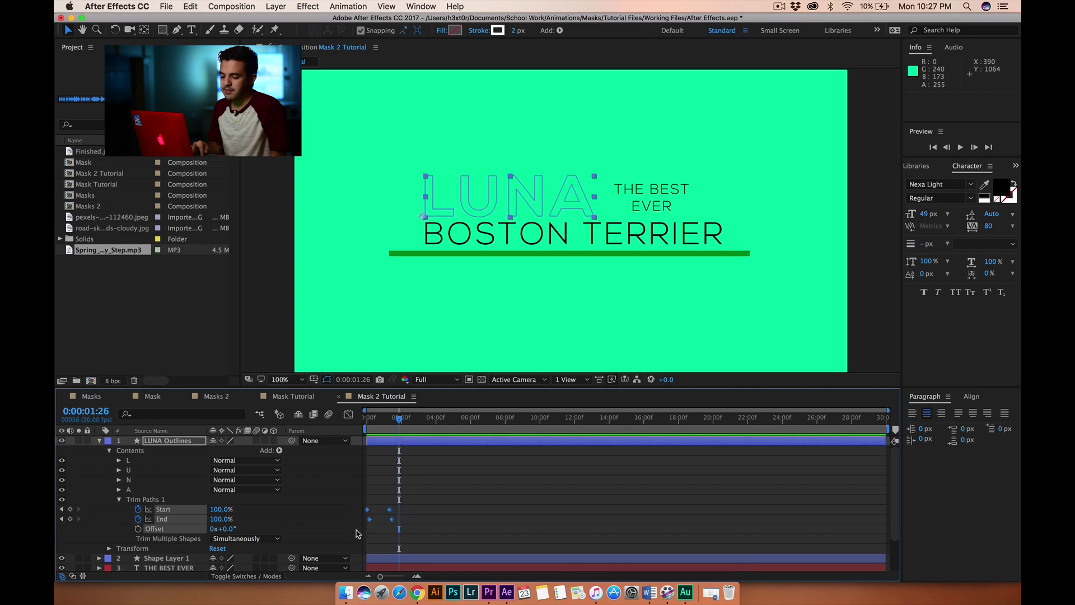
{"action": "right_click", "coordinate": [391, 520]}
{"action": "mouse_move", "coordinate": [437, 571]}
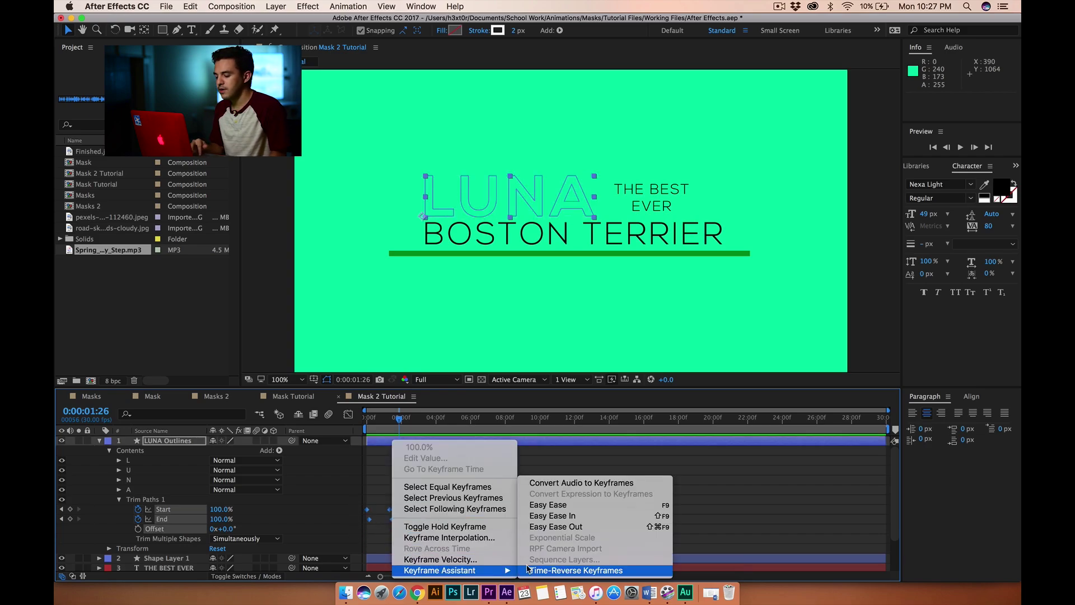
{"action": "left_click", "coordinate": [548, 504]}
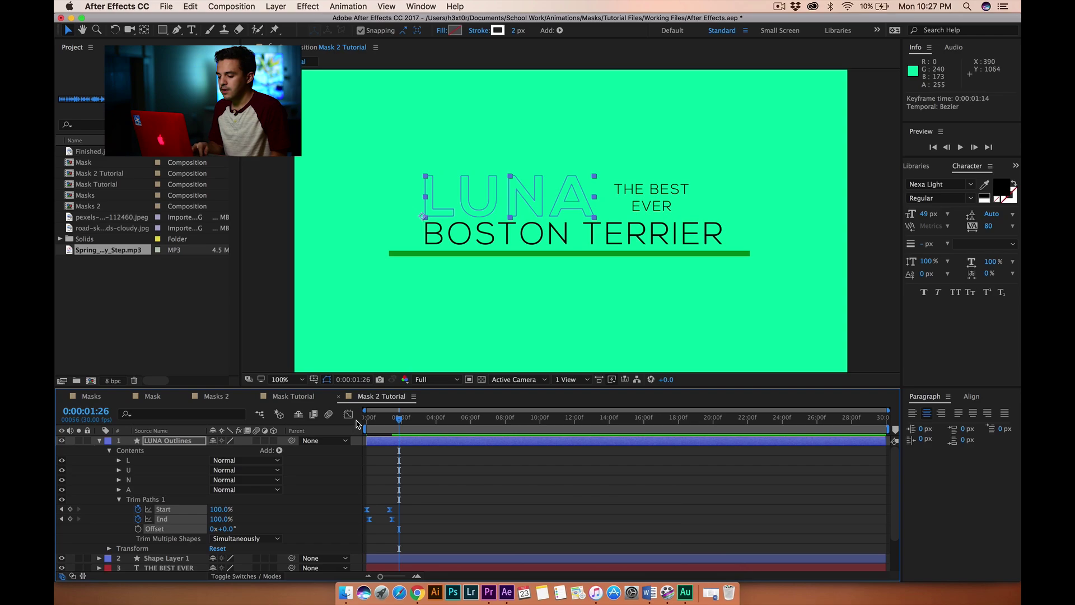
- Reshape LUNA's Start and End speed curves to begin fast and slow gradually, with 0.01% influence at the first keyframes, and preview
{"action": "left_click", "coordinate": [348, 414]}
{"action": "left_click_drag", "start_coordinate": [423, 515], "coordinate": [400, 579]}
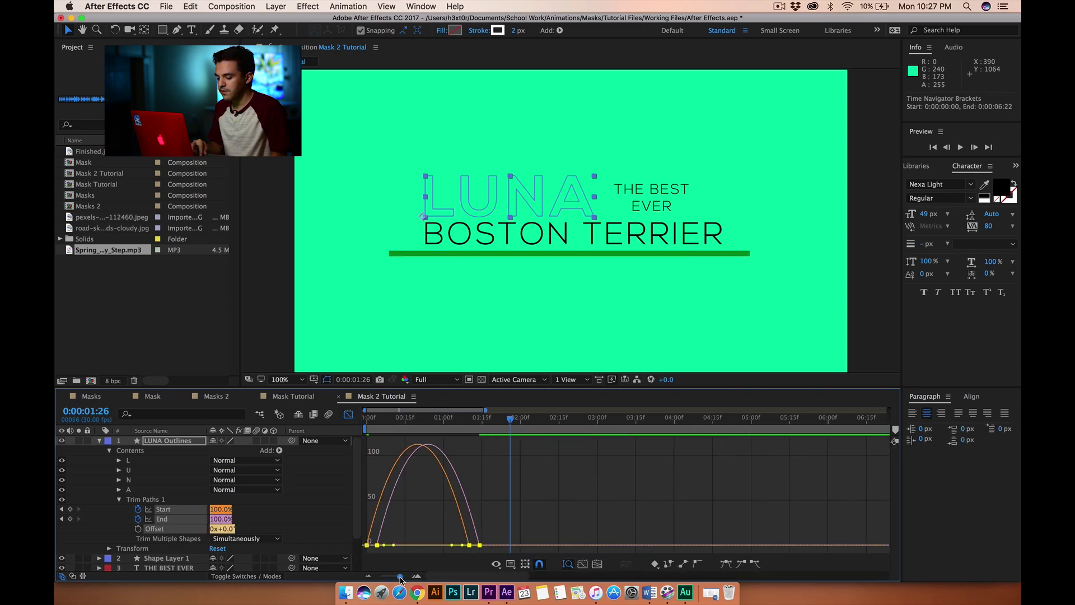
{"action": "left_click_drag", "start_coordinate": [452, 548], "coordinate": [418, 546]}
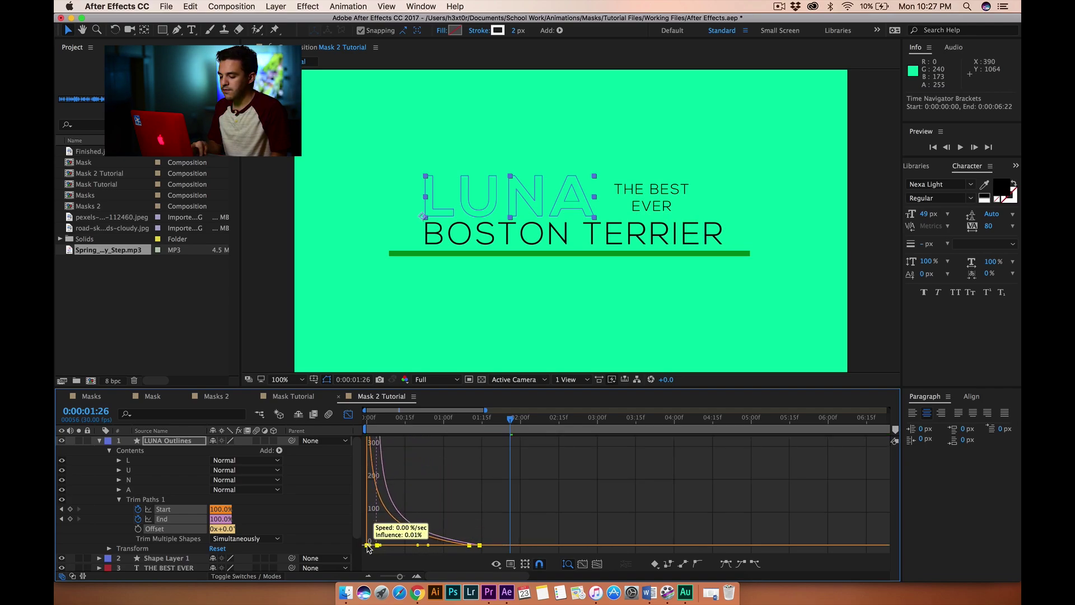
{"action": "left_click", "coordinate": [347, 416]}
{"action": "left_click_drag", "start_coordinate": [419, 430], "coordinate": [339, 428]}
{"action": "key", "text": "space"}
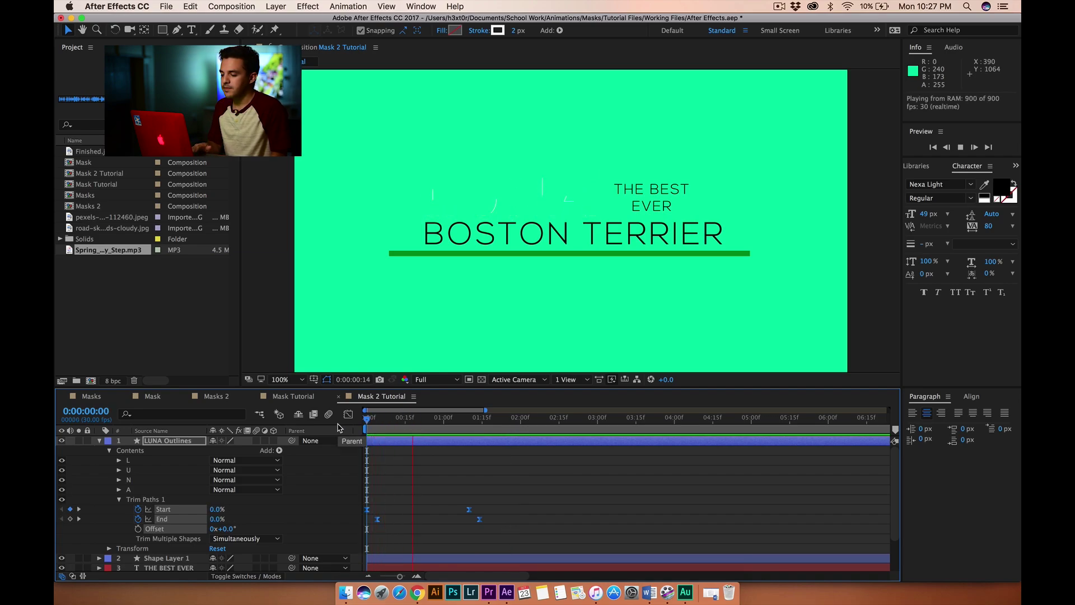
{"action": "key", "text": "space"}
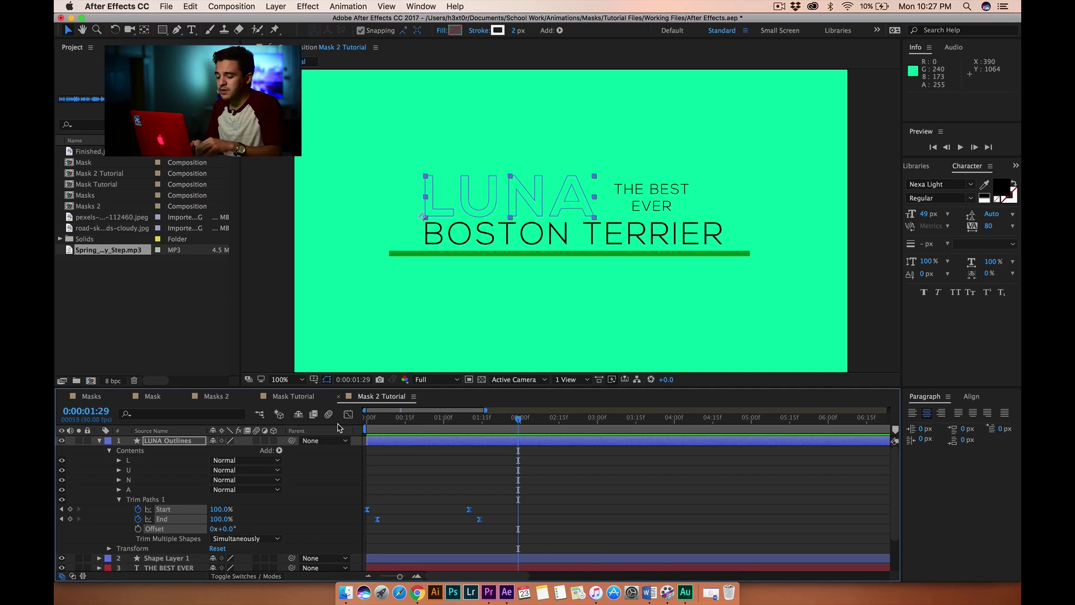
- Collapse the LUNA Outlines layer and reveal only its keyframed Start and End properties
{"action": "left_click", "coordinate": [179, 442]}
{"action": "key", "text": "u"}
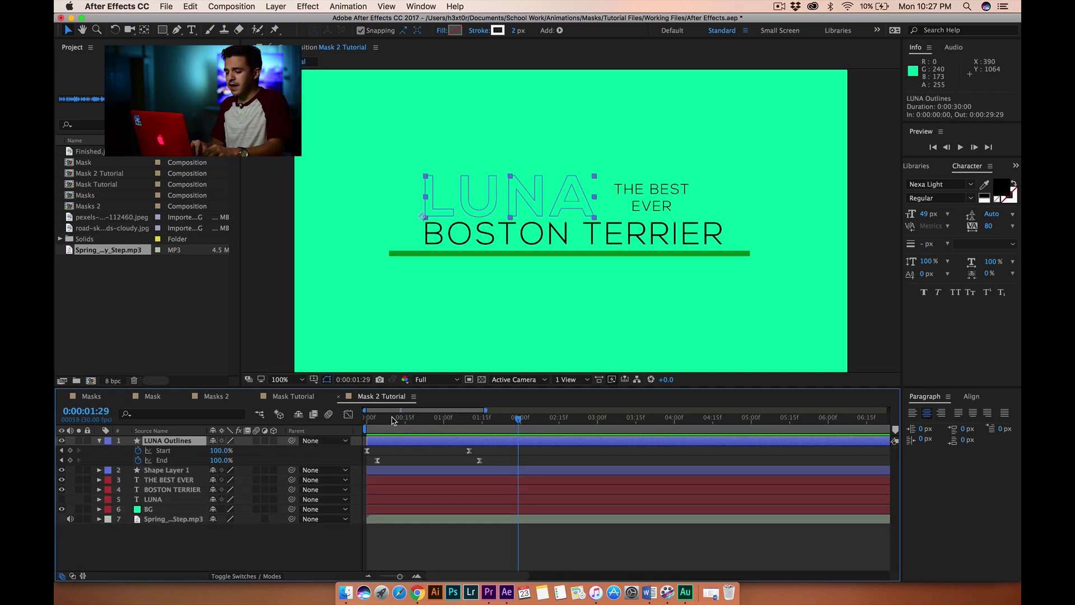
{"action": "left_click", "coordinate": [101, 442]}
{"action": "left_click", "coordinate": [100, 442]}
{"action": "left_click", "coordinate": [100, 442]}
{"action": "left_click", "coordinate": [100, 442]}
{"action": "left_click", "coordinate": [100, 441]}
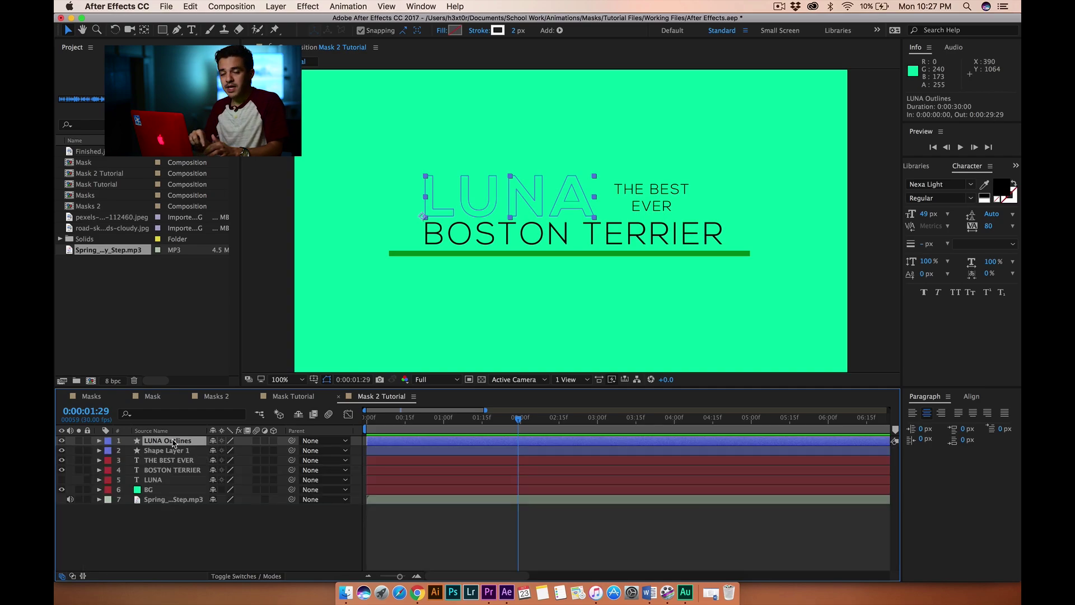
{"action": "key", "text": "u"}
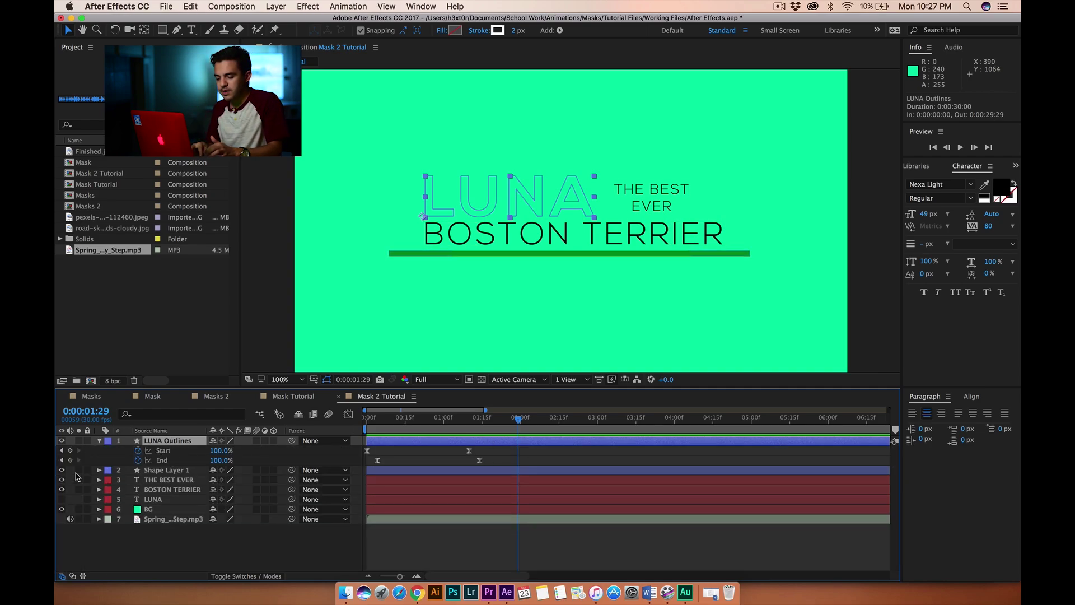
- Move the current time to LUNA's last End keyframe at 0:00:01:14 and make the LUNA text layer visible
{"action": "left_click", "coordinate": [61, 459]}
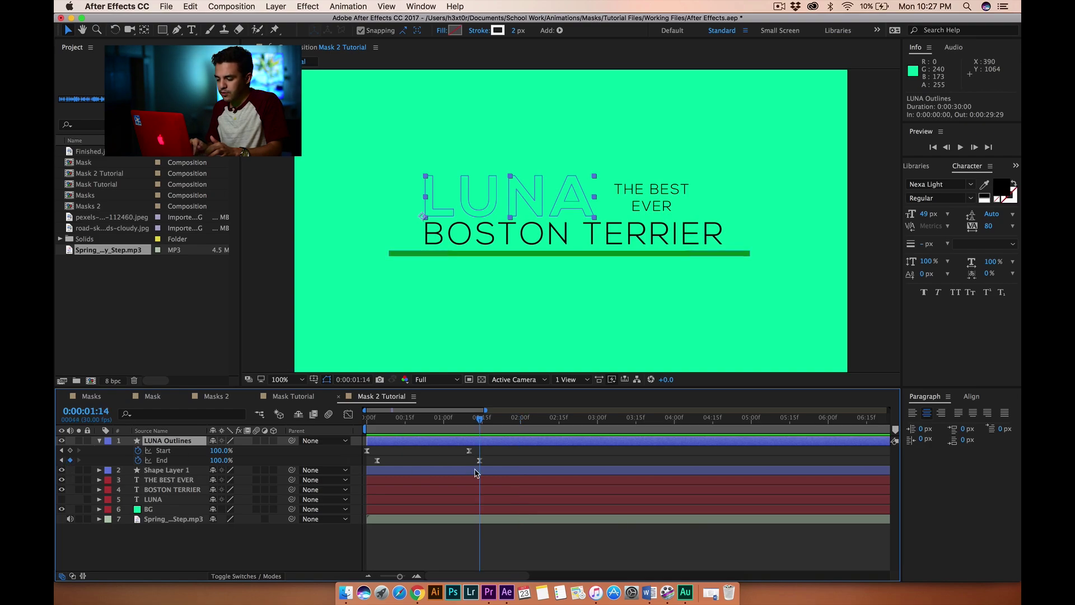
{"action": "left_click", "coordinate": [157, 499]}
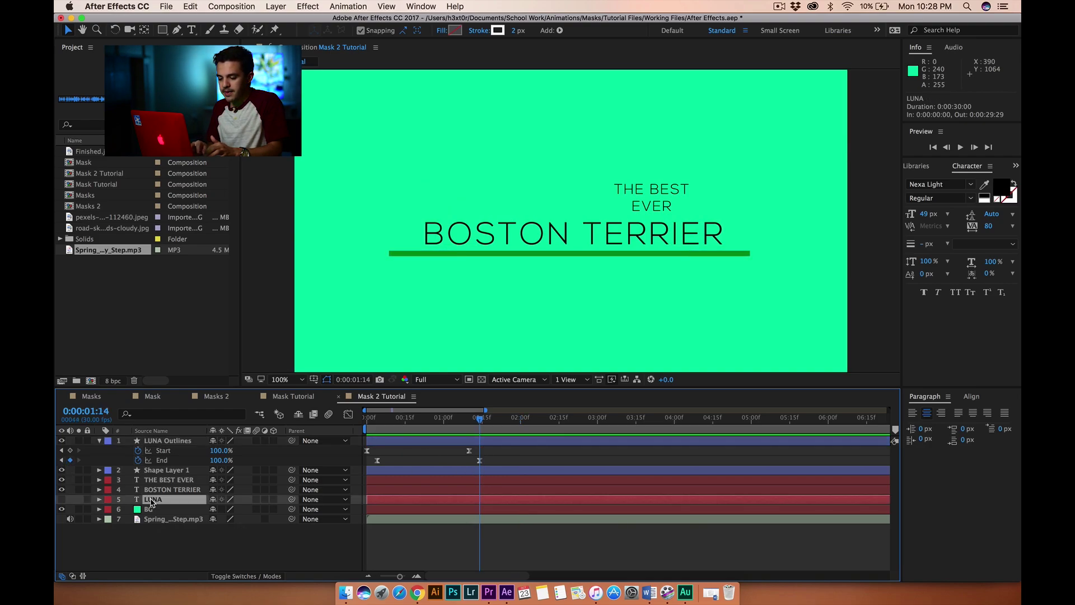
{"action": "left_click", "coordinate": [61, 500]}
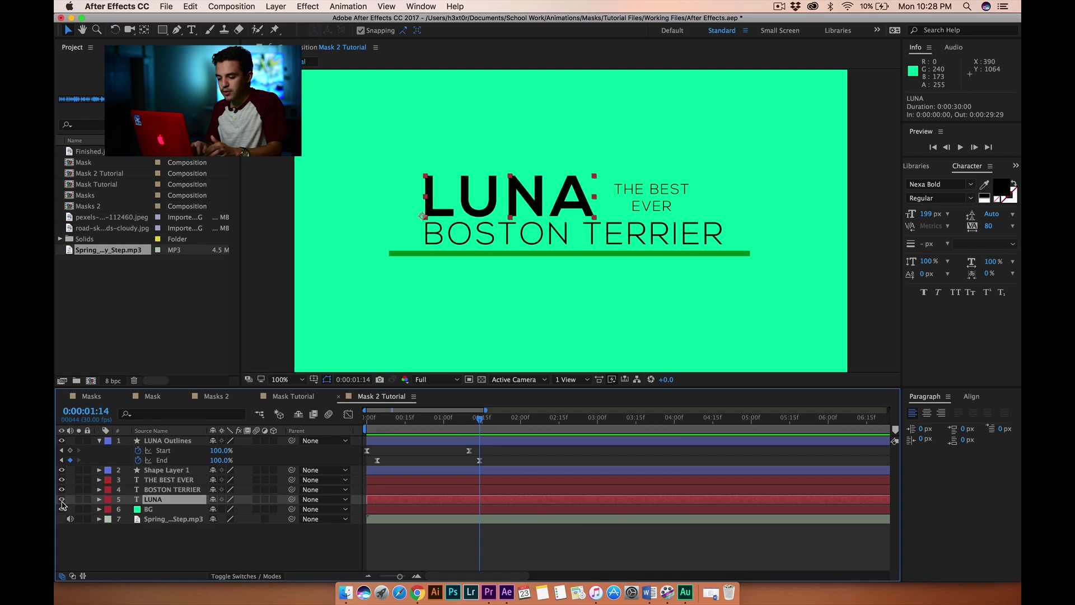
{"action": "left_click", "coordinate": [62, 500]}
{"action": "left_click", "coordinate": [62, 499]}
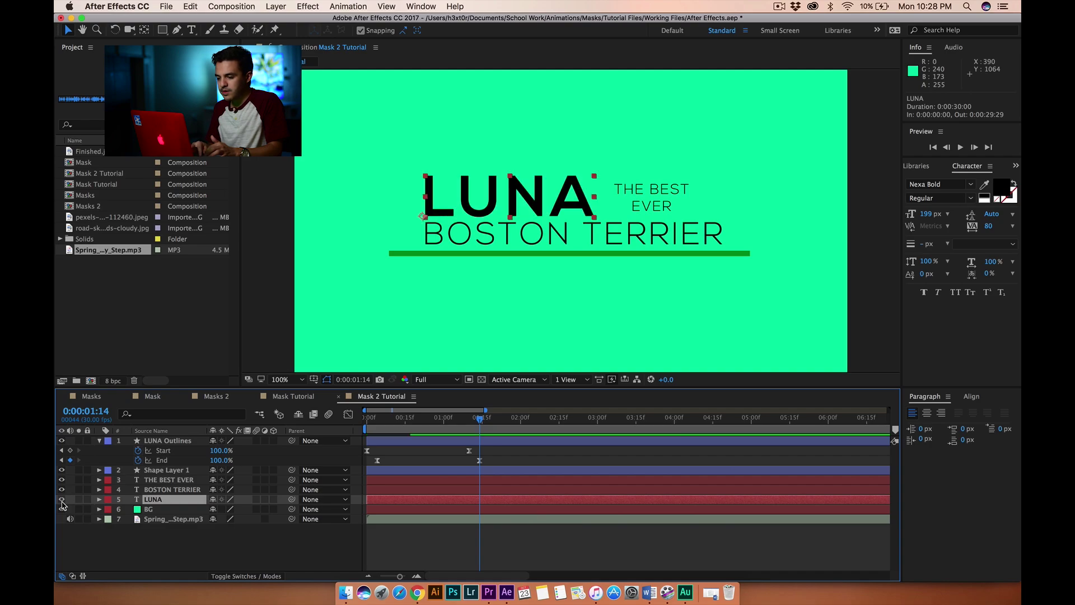
{"action": "left_click", "coordinate": [99, 499]}
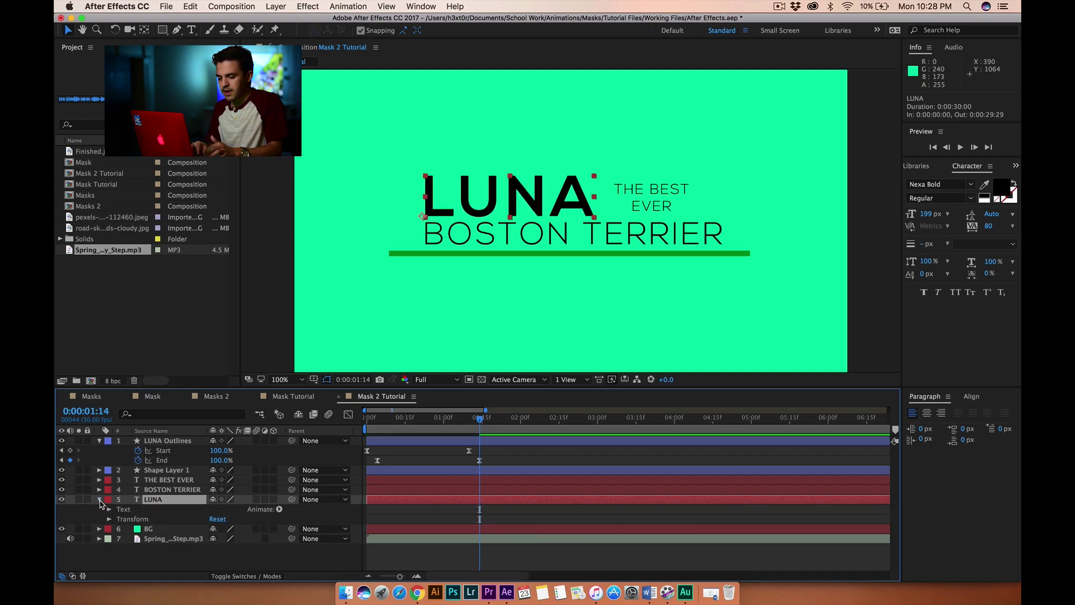
{"action": "left_click", "coordinate": [99, 500]}
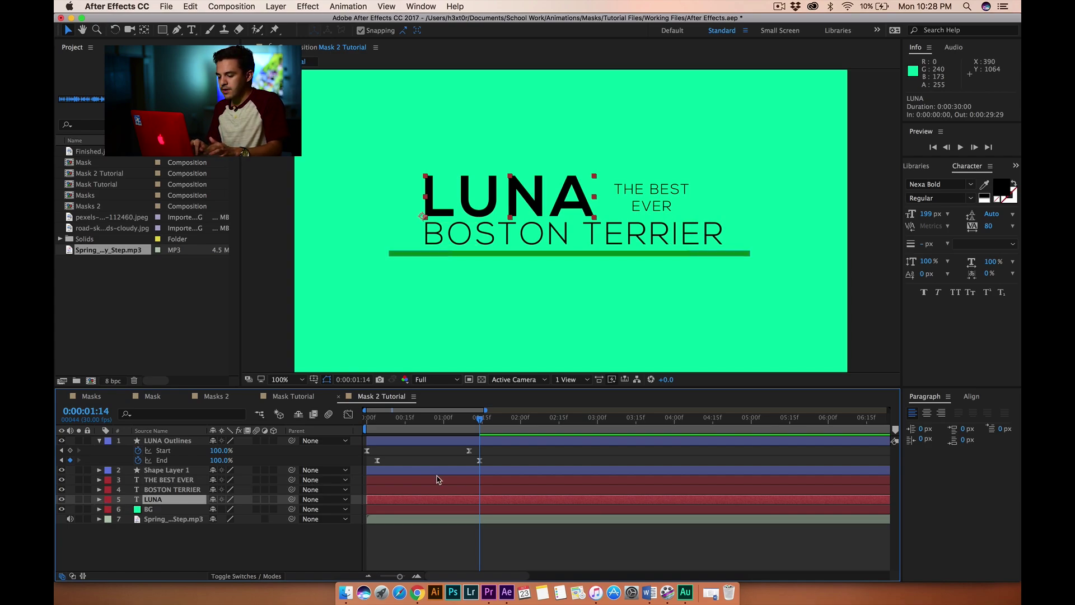
- Draw a narrow, slanted four-point mask with the Pen tool on the LUNA text layer, just left of the letter L
{"action": "left_click", "coordinate": [177, 30]}
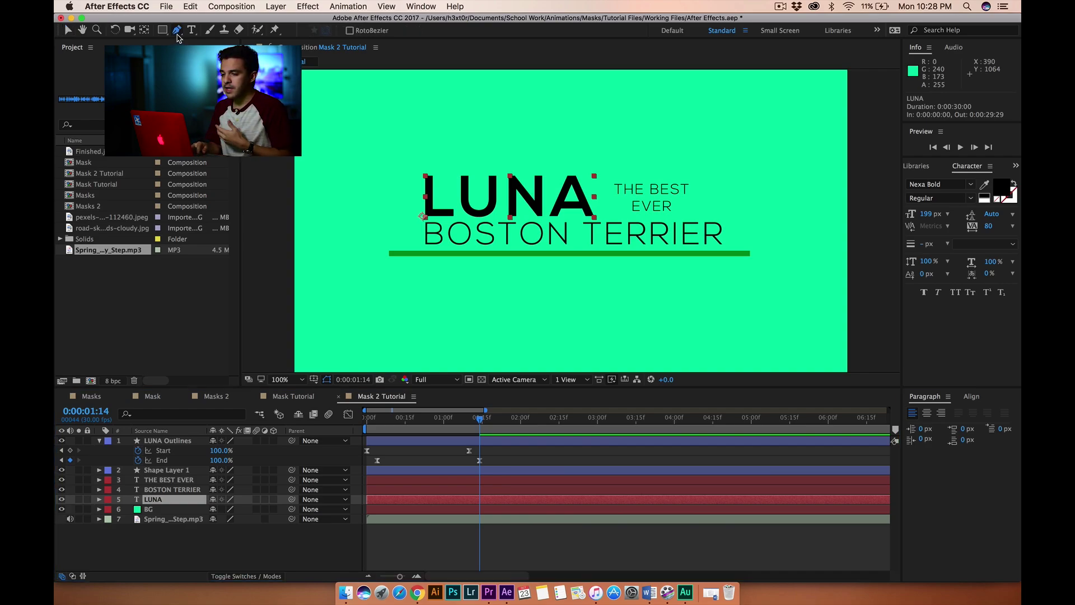
{"action": "left_click", "coordinate": [420, 108]}
{"action": "left_click", "coordinate": [387, 229]}
{"action": "left_click", "coordinate": [407, 231]}
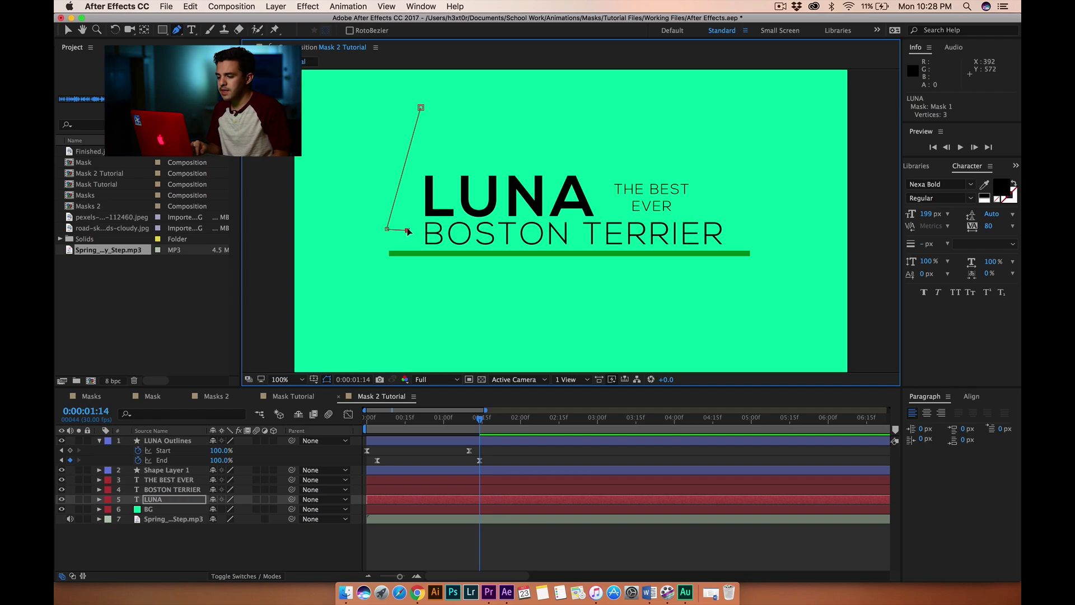
{"action": "left_click", "coordinate": [443, 108]}
{"action": "left_click", "coordinate": [420, 108]}
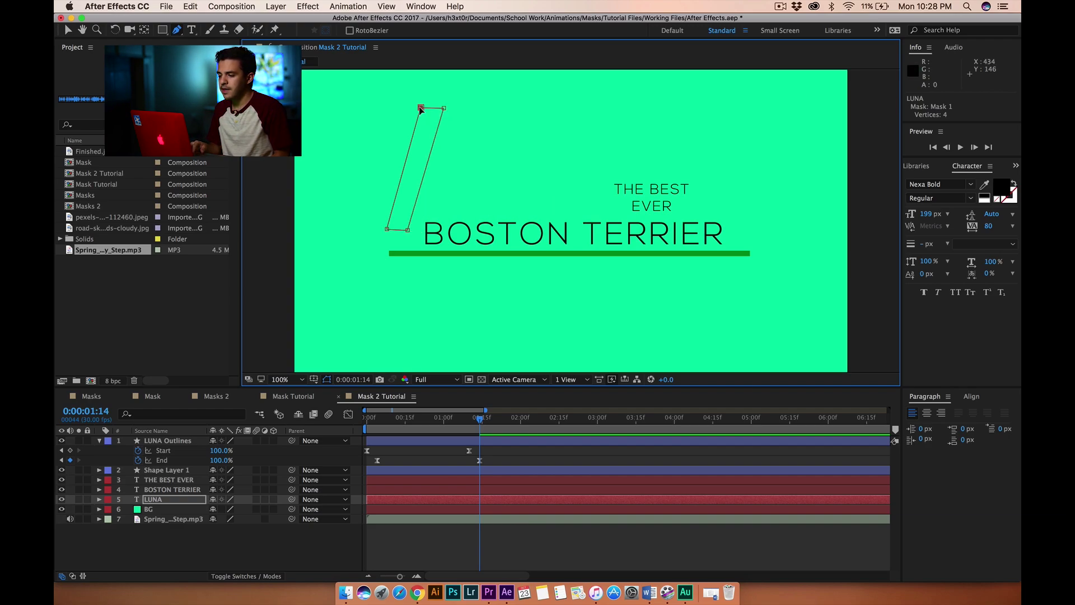
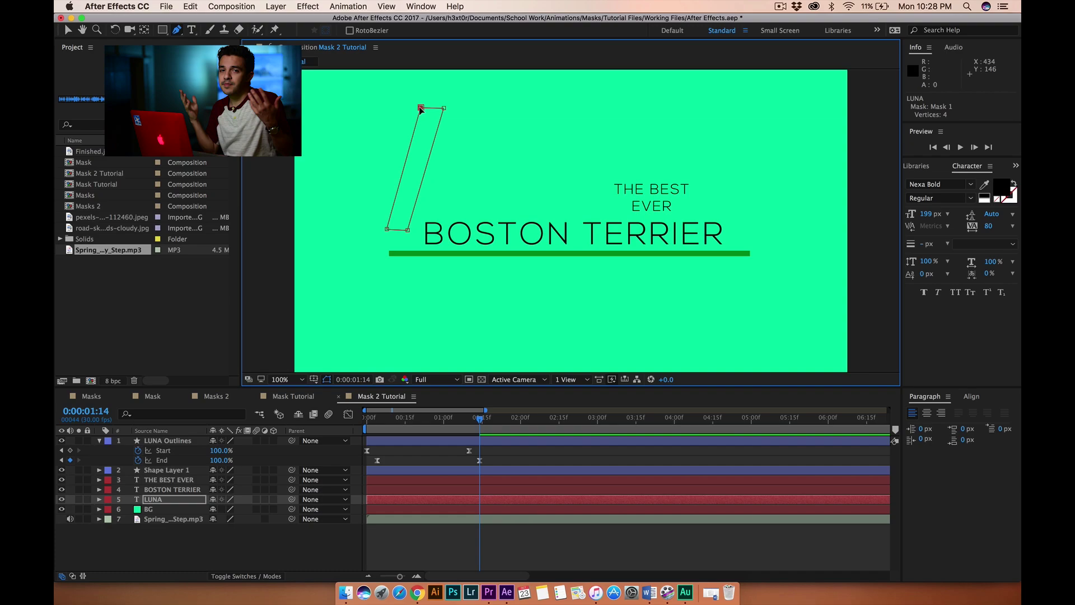
- Expand the LUNA text layer's Mask 1 and add its first Mask Path keyframe at 0:00:01:14
{"action": "left_click", "coordinate": [68, 30]}
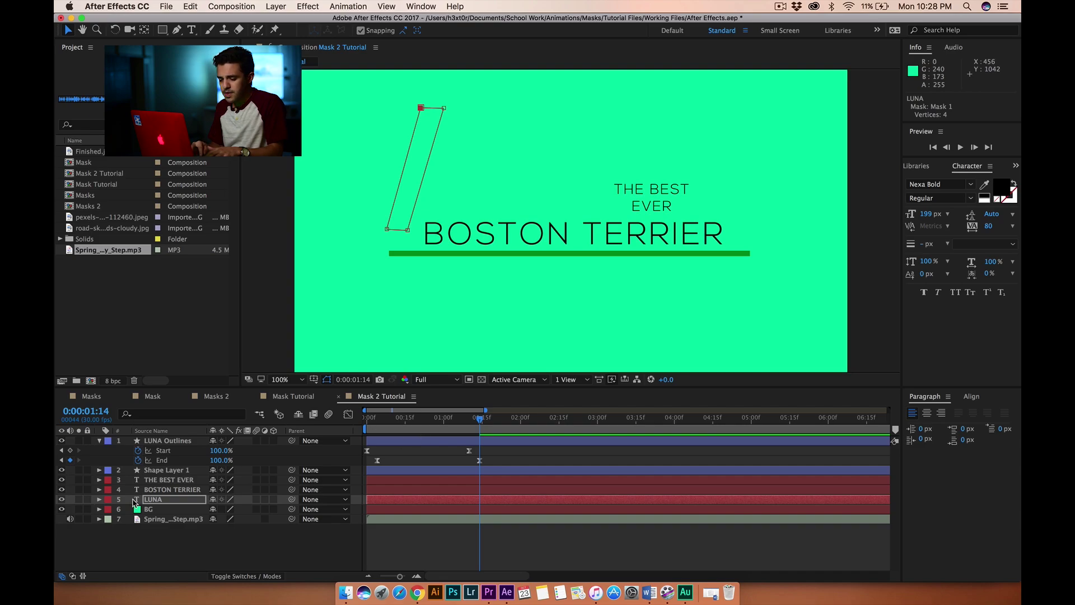
{"action": "left_click", "coordinate": [99, 500]}
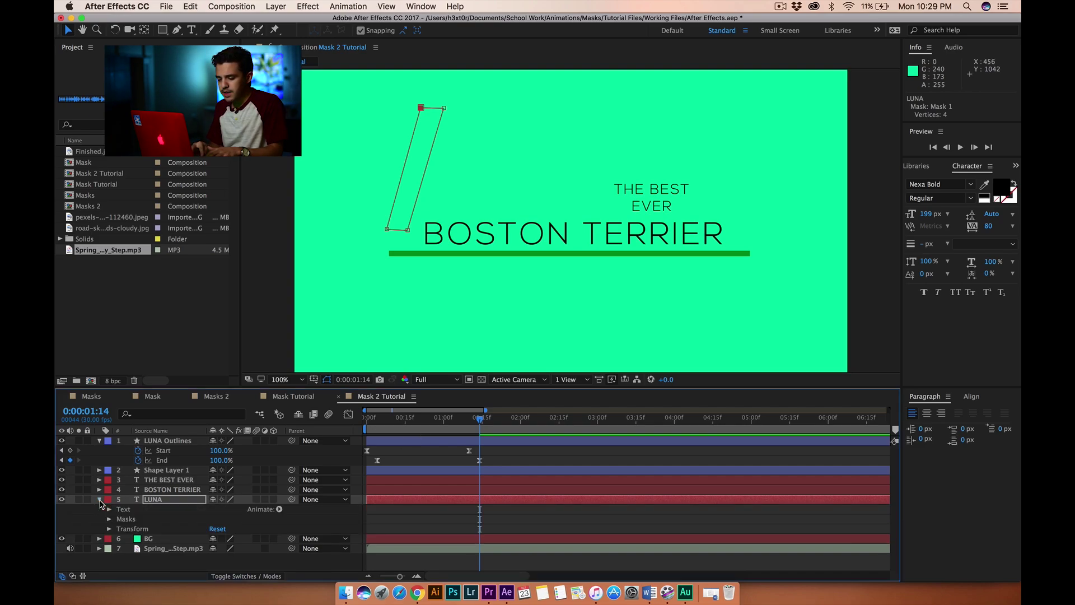
{"action": "left_click", "coordinate": [109, 519]}
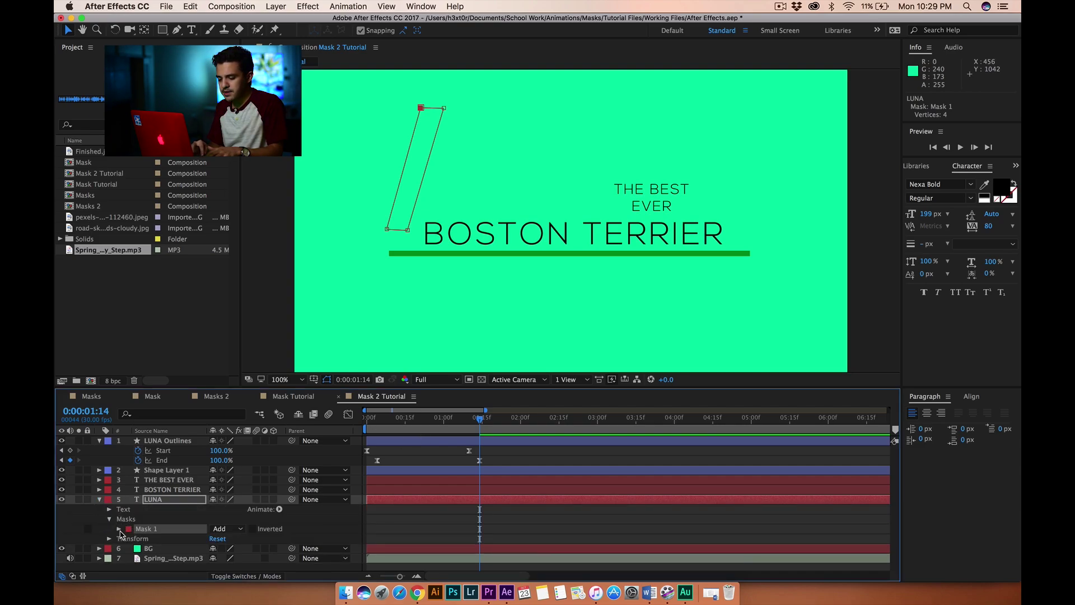
{"action": "left_click", "coordinate": [119, 529]}
{"action": "left_click", "coordinate": [137, 536]}
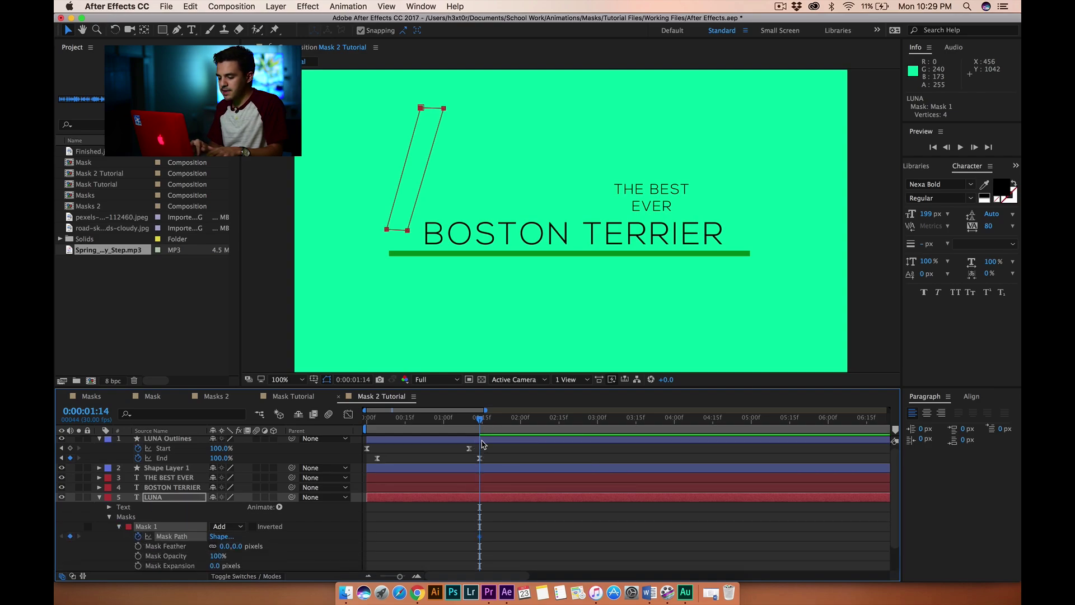
- Add a Mask Path keyframe with the same narrow shape at 0:00:00:00 on the LUNA text layer
{"action": "left_click", "coordinate": [63, 448]}
{"action": "left_click", "coordinate": [62, 448]}
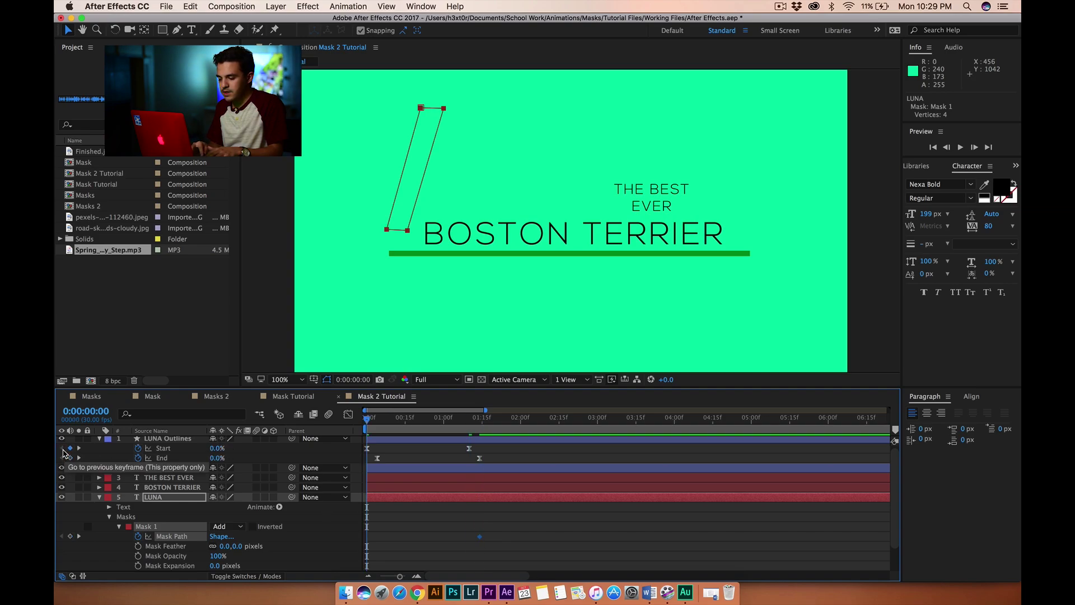
{"action": "left_click", "coordinate": [70, 536]}
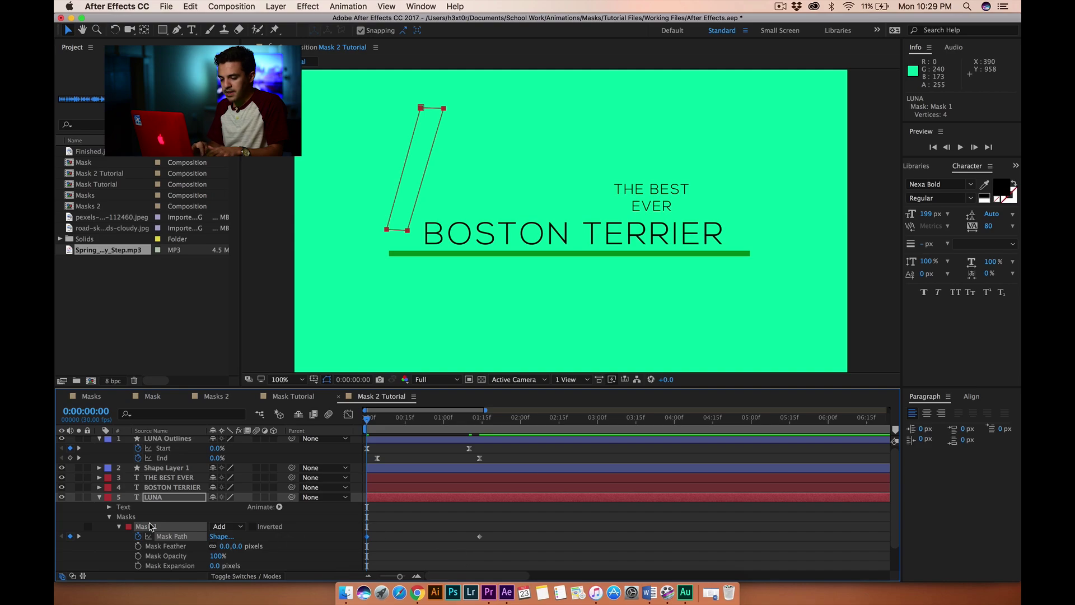
- At the 0:00:01:14 Mask Path keyframe, stretch the mask's two right-hand points past the letter A so it encloses all of LUNA
{"action": "left_click", "coordinate": [79, 536]}
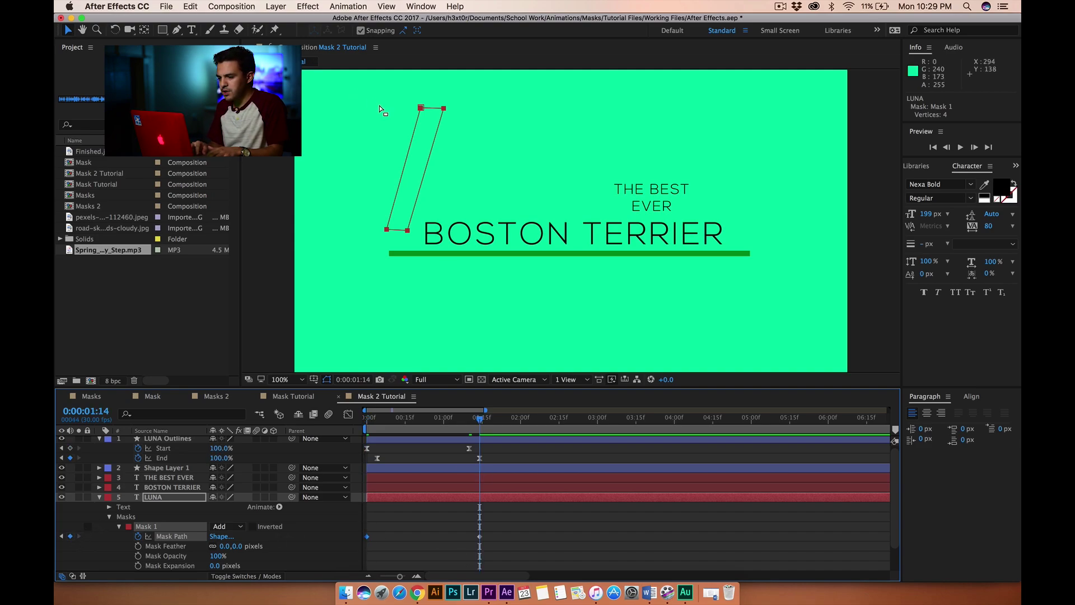
{"action": "left_click", "coordinate": [342, 170]}
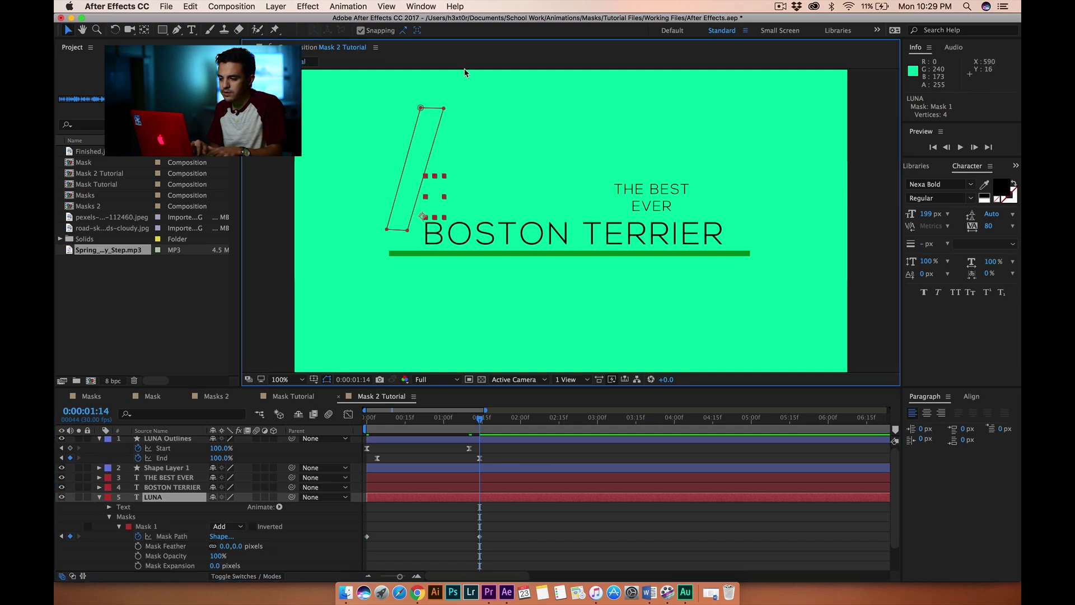
{"action": "left_click", "coordinate": [444, 109]}
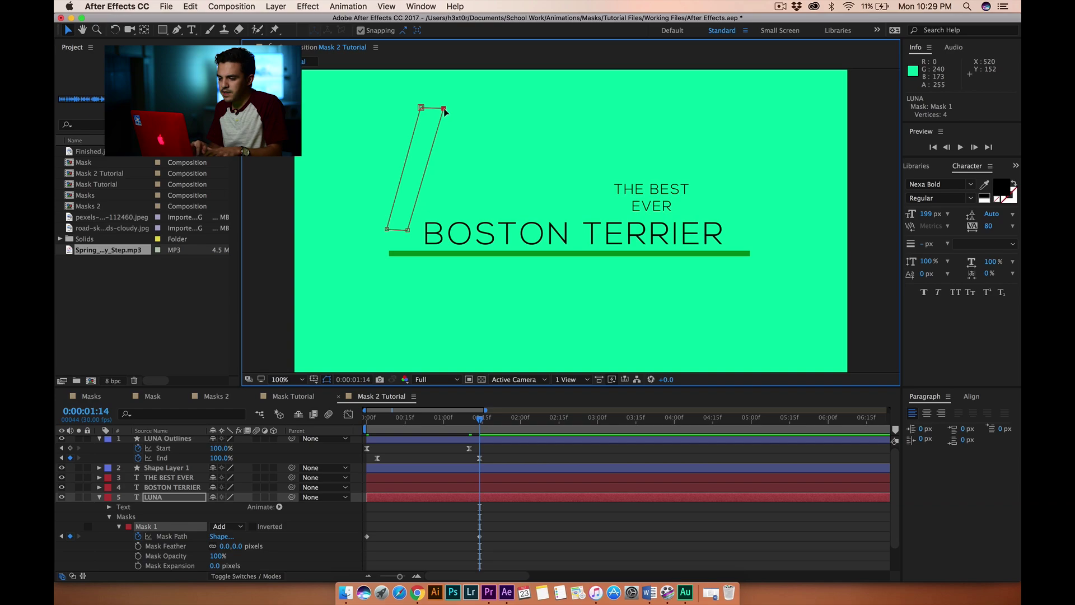
{"action": "left_click_drag", "start_coordinate": [408, 230], "coordinate": [599, 234]}
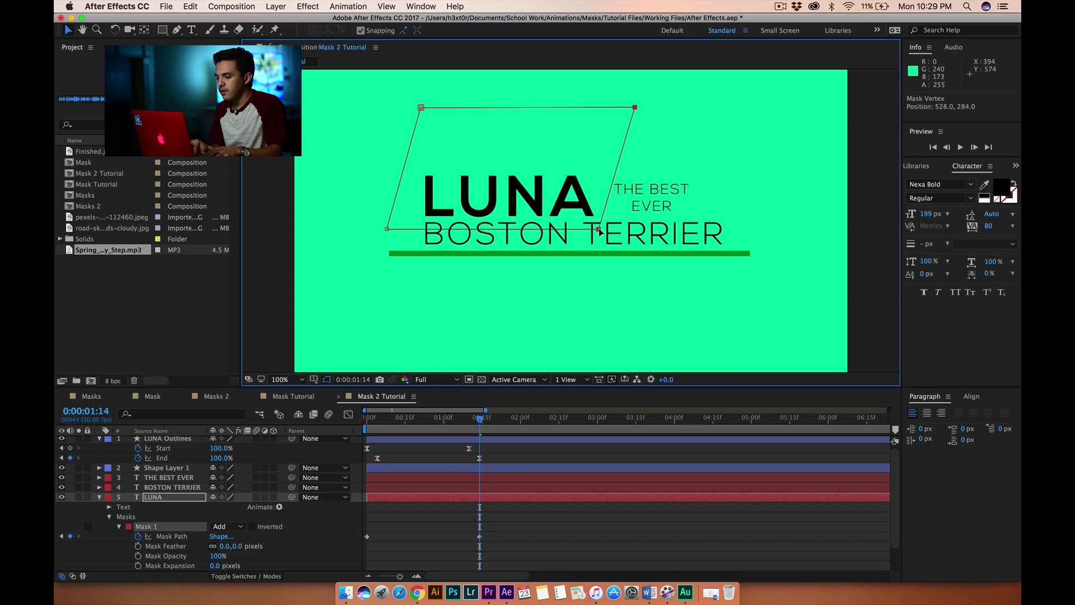
- Preview the LUNA mask reveal twice from the start of the composition
{"action": "left_click", "coordinate": [263, 328]}
{"action": "left_click_drag", "start_coordinate": [474, 421], "coordinate": [348, 415]}
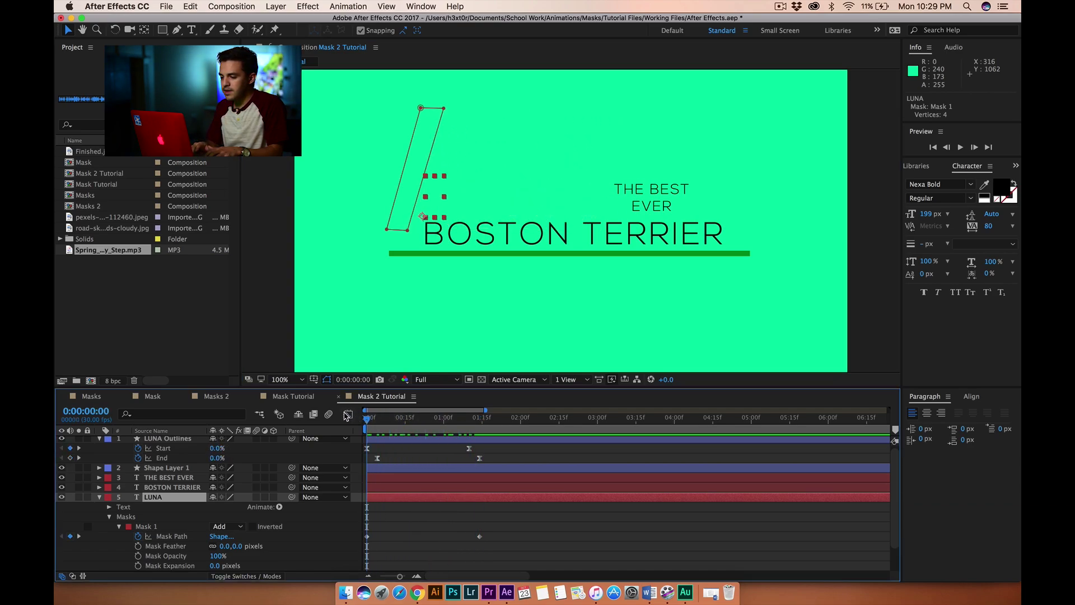
{"action": "key", "text": "space"}
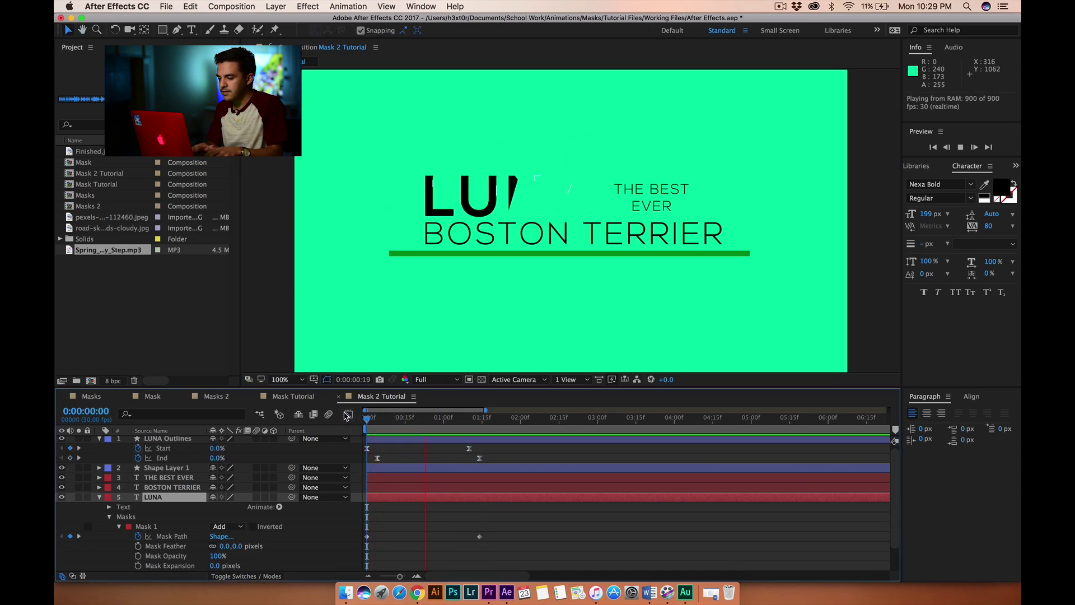
{"action": "key", "text": "space"}
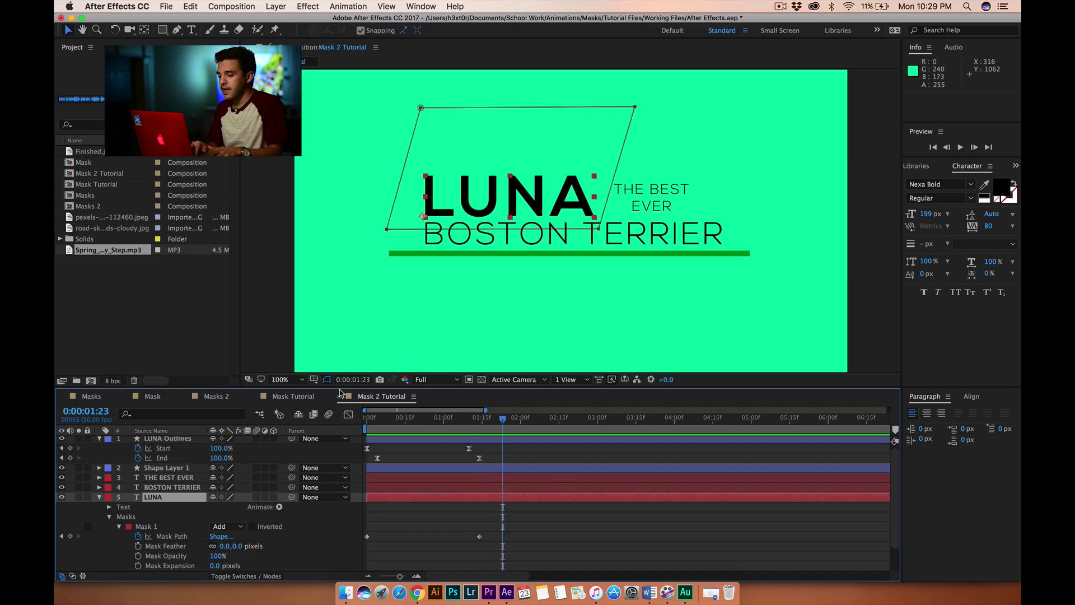
{"action": "left_click_drag", "start_coordinate": [436, 420], "coordinate": [365, 420]}
{"action": "key", "text": "space"}
{"action": "key", "text": "space"}
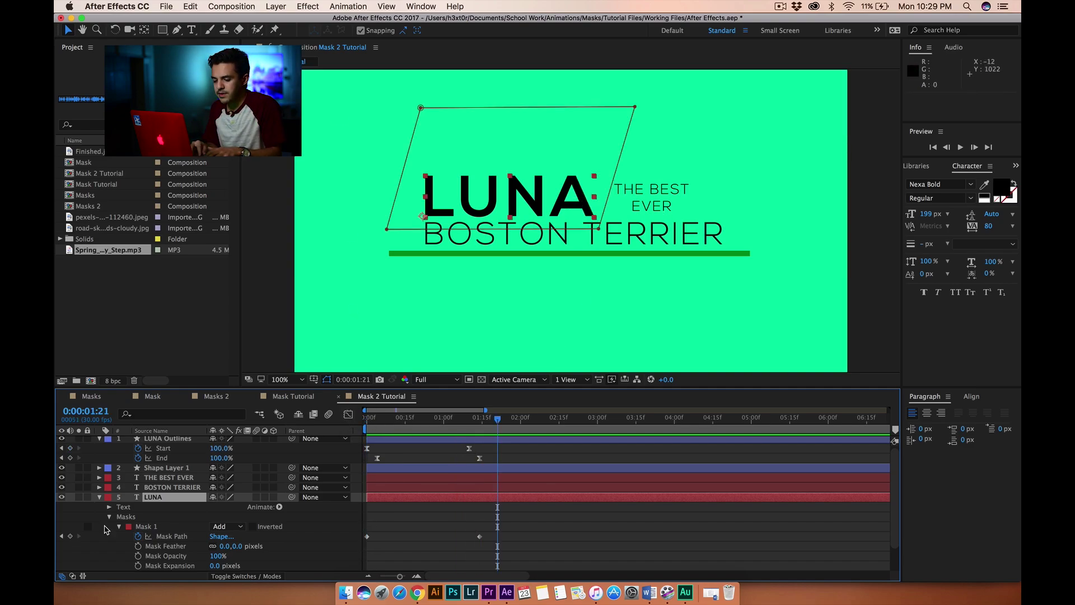
- Collapse both LUNA layers and draw a closed four-point Pen mask around the text on the THE BEST EVER layer
{"action": "left_click", "coordinate": [99, 497]}
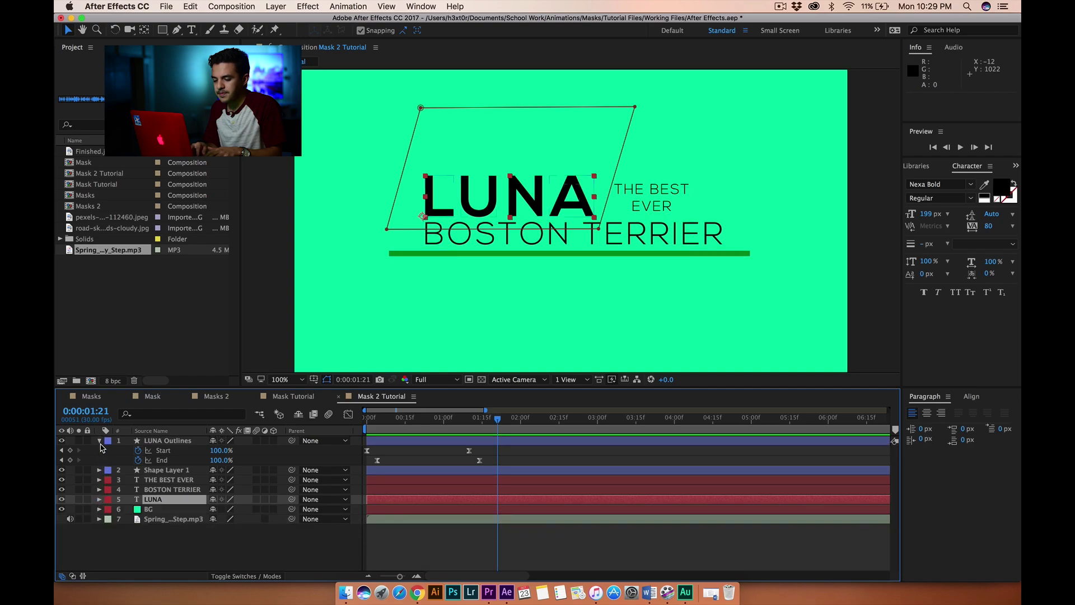
{"action": "left_click", "coordinate": [100, 441]}
{"action": "left_click", "coordinate": [177, 461]}
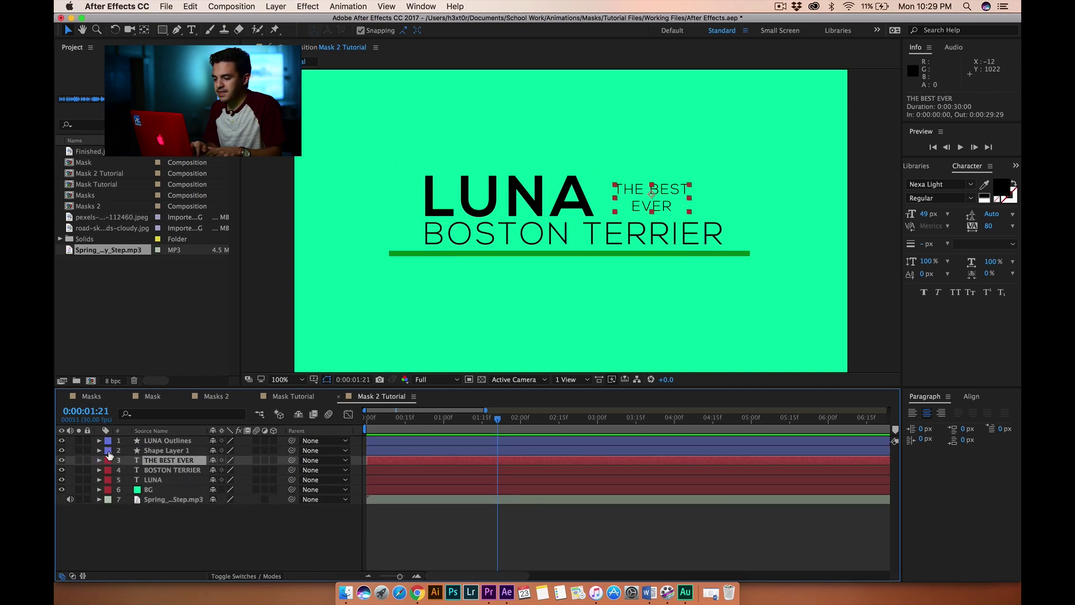
{"action": "left_click", "coordinate": [177, 30]}
{"action": "left_click", "coordinate": [593, 175]}
{"action": "left_click", "coordinate": [701, 175]}
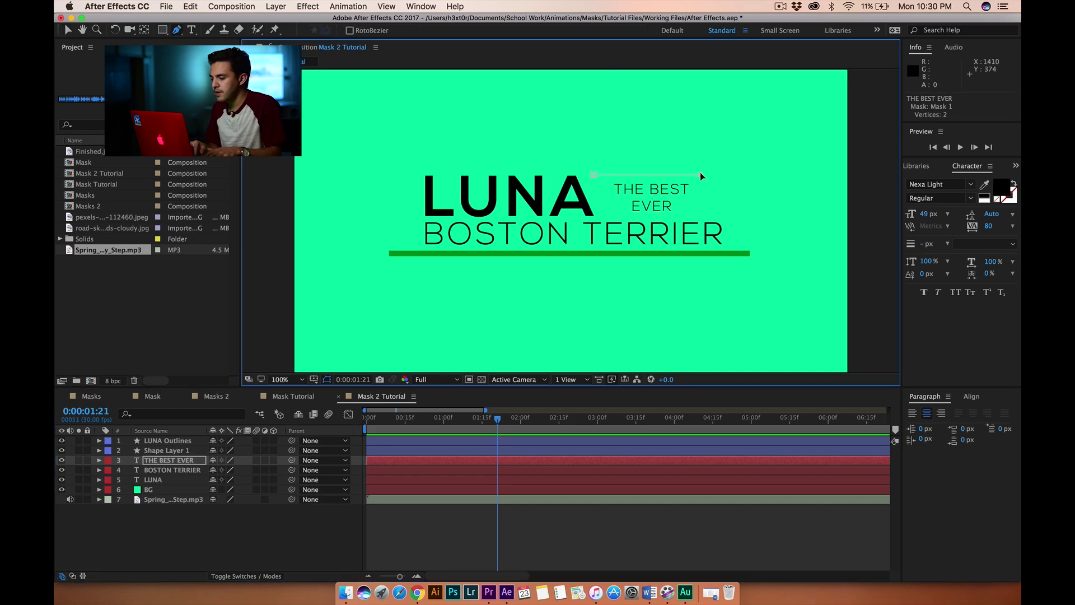
{"action": "left_click", "coordinate": [700, 214]}
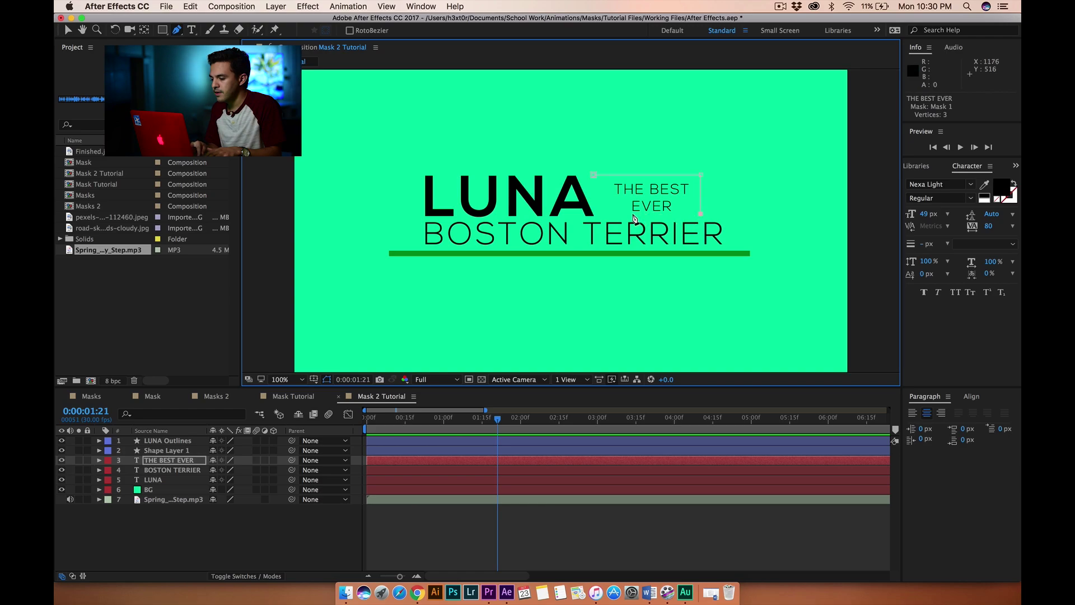
{"action": "left_click", "coordinate": [599, 214]}
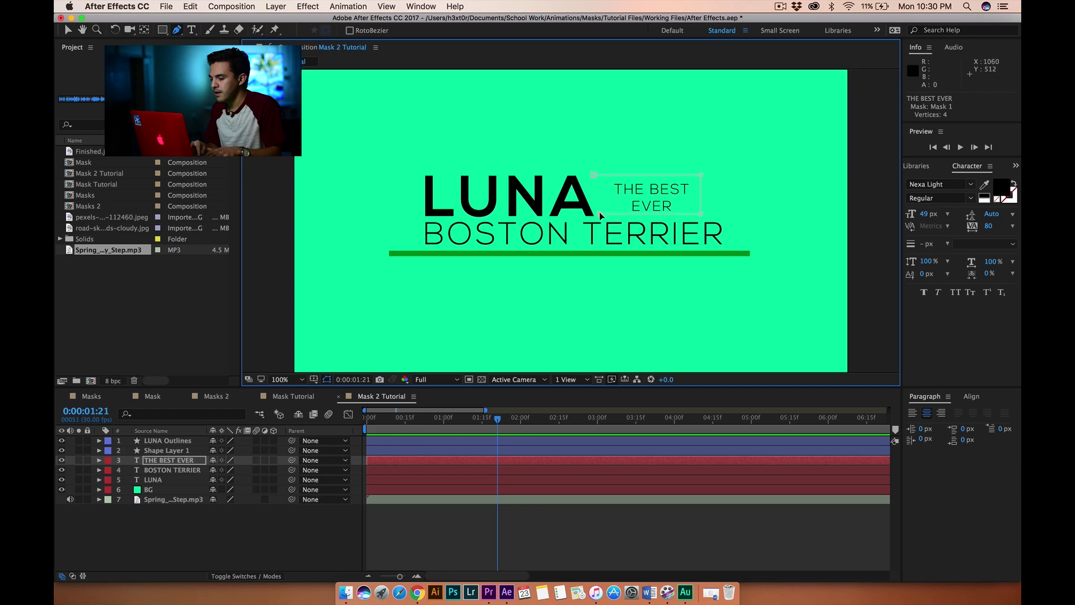
{"action": "left_click", "coordinate": [593, 175]}
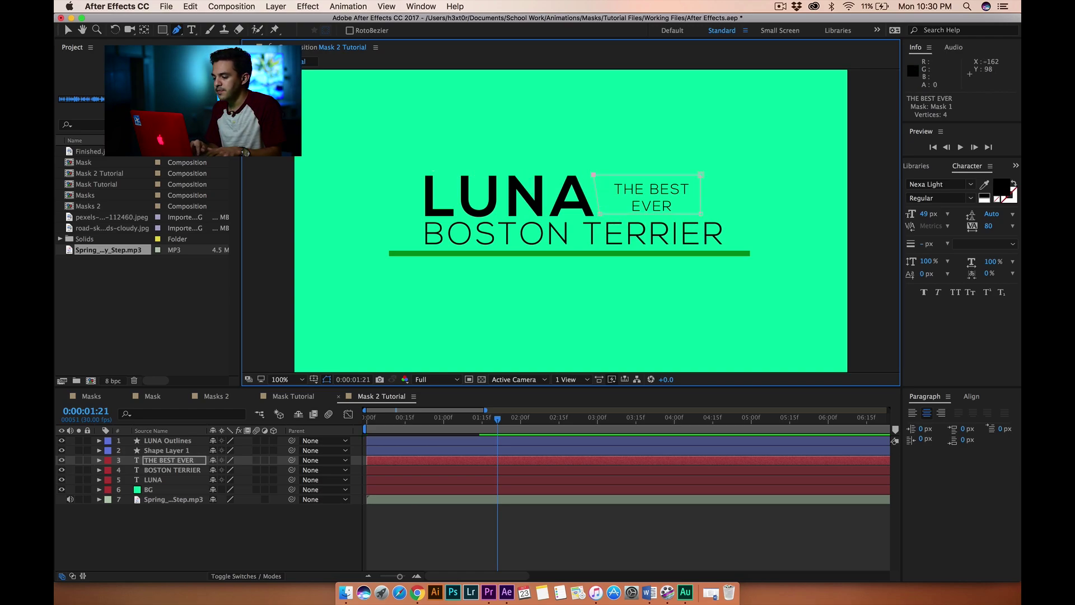
- Add a Mask Path keyframe for THE BEST EVER's Mask 1 at 0:00:01:13
{"action": "left_click_drag", "start_coordinate": [500, 426], "coordinate": [476, 423]}
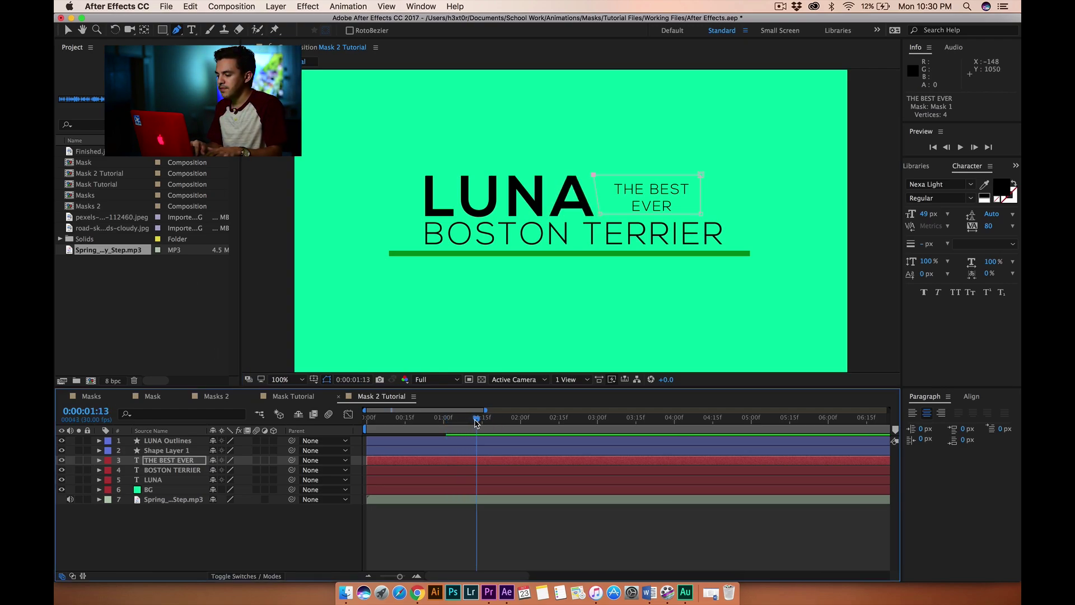
{"action": "left_click", "coordinate": [99, 461]}
{"action": "left_click", "coordinate": [110, 480]}
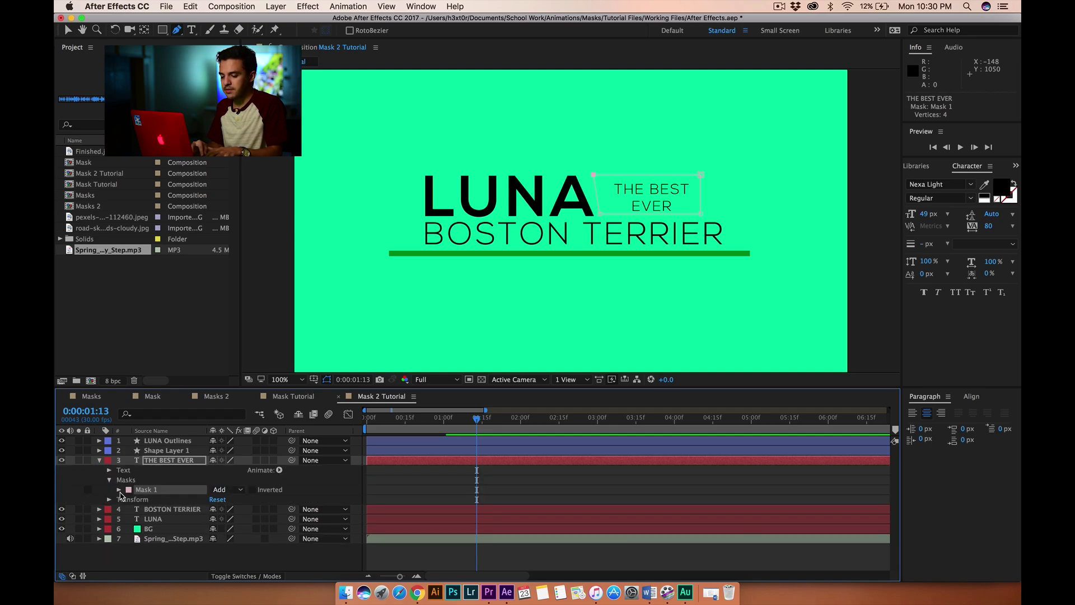
{"action": "left_click", "coordinate": [119, 490]}
{"action": "left_click", "coordinate": [137, 499]}
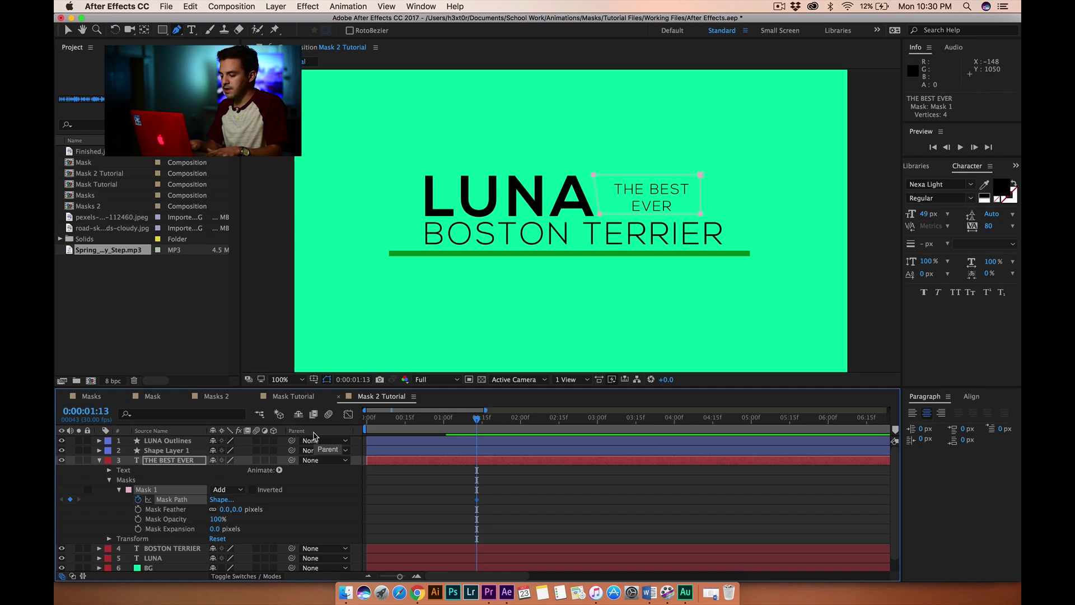
- At 0:00:02:13, raise the two lower points of THE BEST EVER's mask to just below its upper edge, hiding the text
{"action": "key", "text": "shift+Page_Down"}
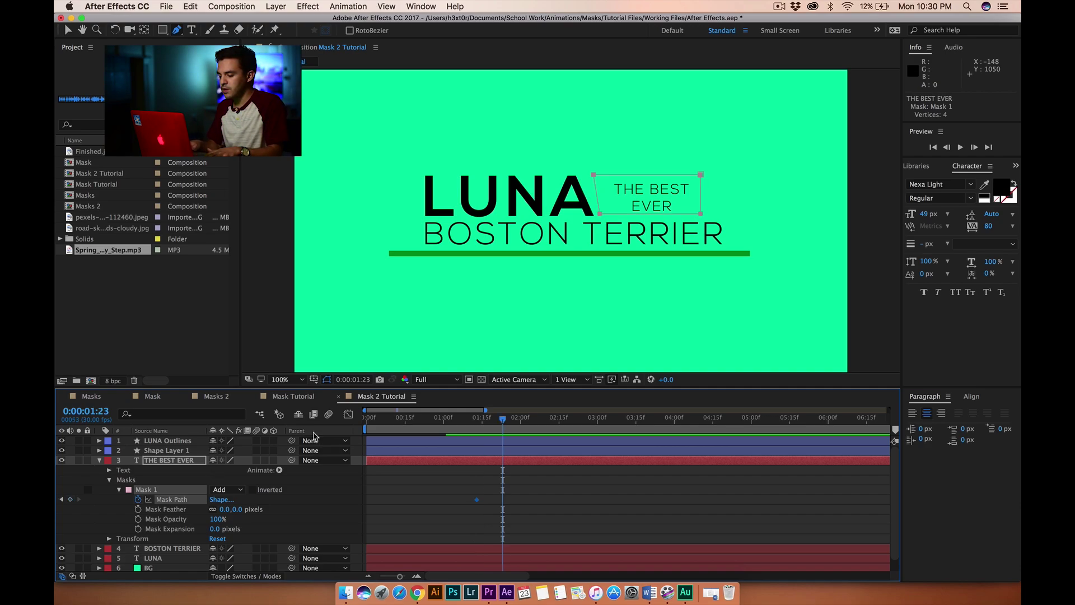
{"action": "key", "text": "shift+Page_Down"}
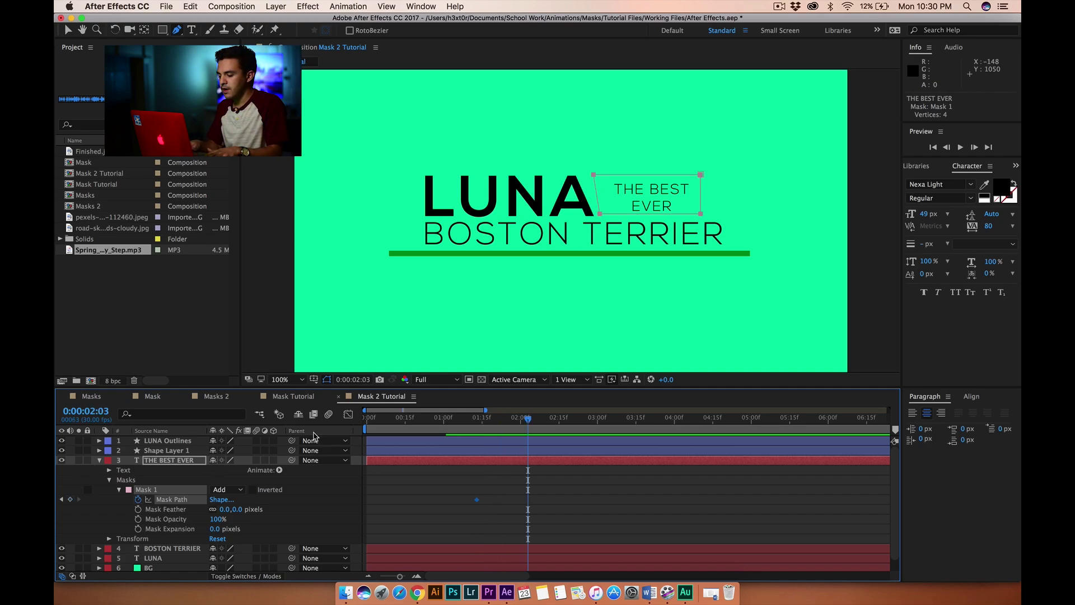
{"action": "key", "text": "shift+Page_Down"}
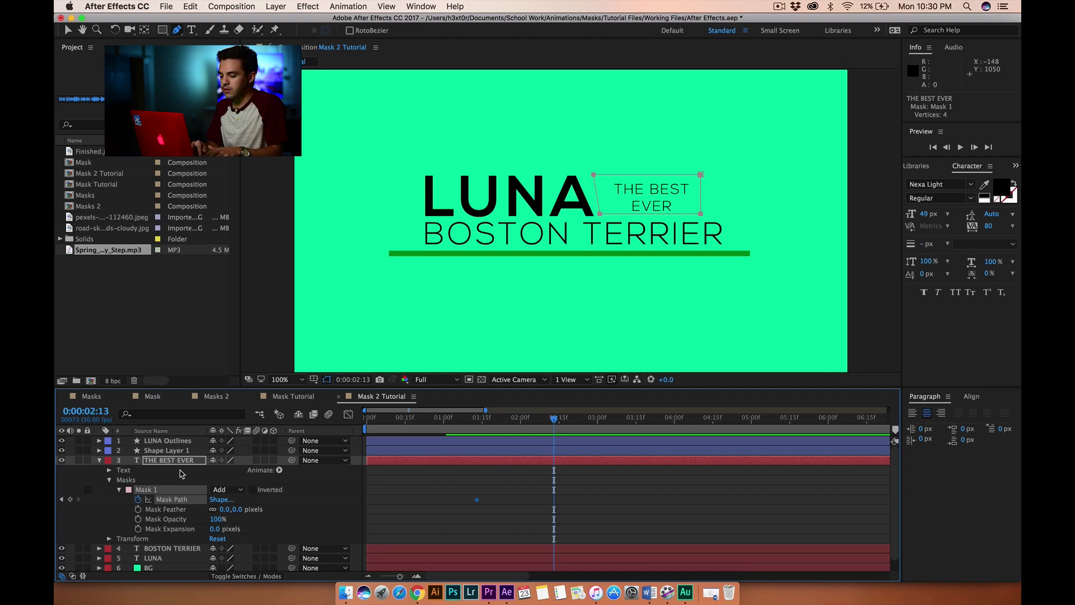
{"action": "left_click", "coordinate": [66, 31]}
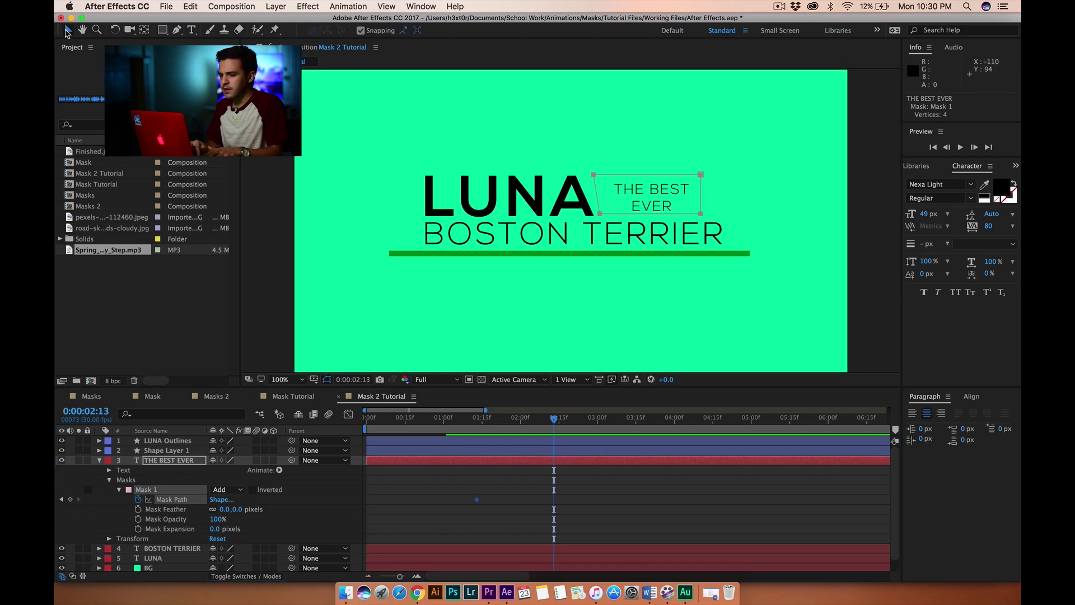
{"action": "left_click", "coordinate": [512, 161]}
{"action": "left_click_drag", "start_coordinate": [600, 213], "coordinate": [603, 197]}
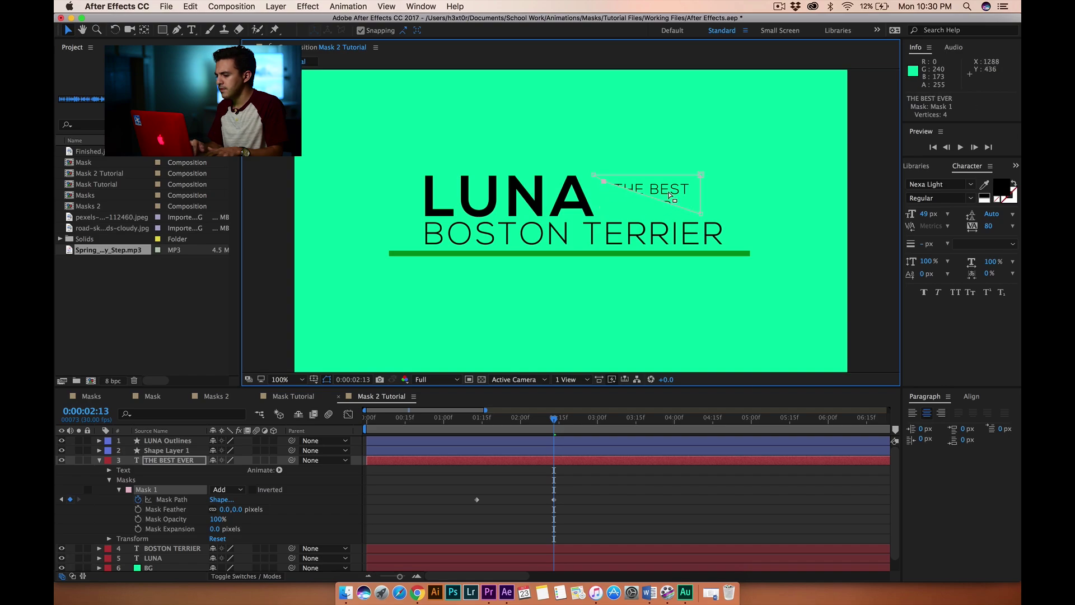
{"action": "left_click_drag", "start_coordinate": [698, 211], "coordinate": [693, 180]}
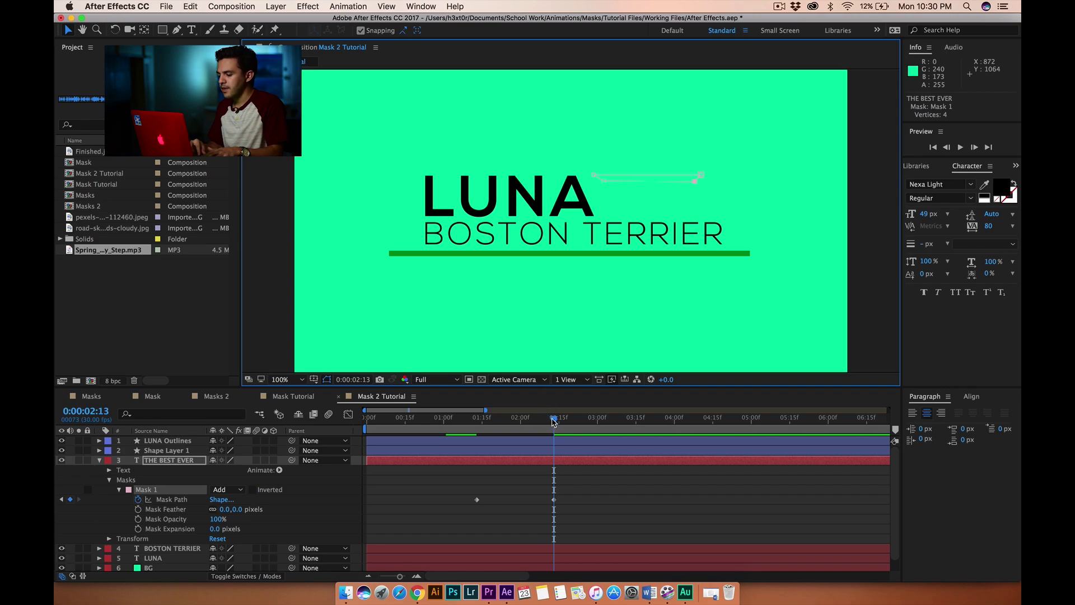
- Preview the THE BEST EVER mask animation from 0:00:01:12
{"action": "left_click_drag", "start_coordinate": [553, 421], "coordinate": [474, 427]}
{"action": "key", "text": "space"}
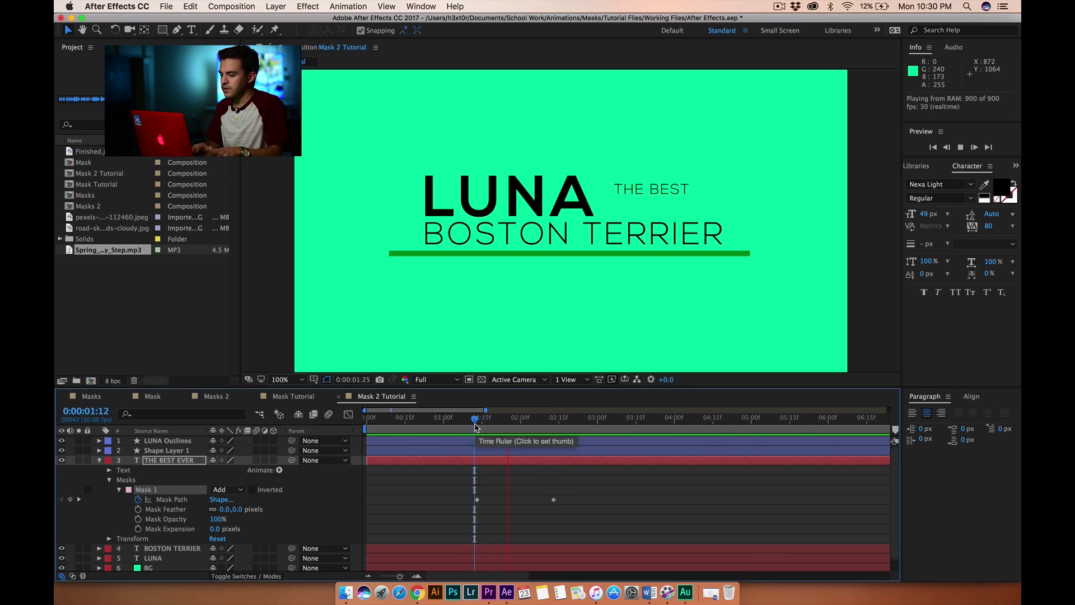
{"action": "key", "text": "space"}
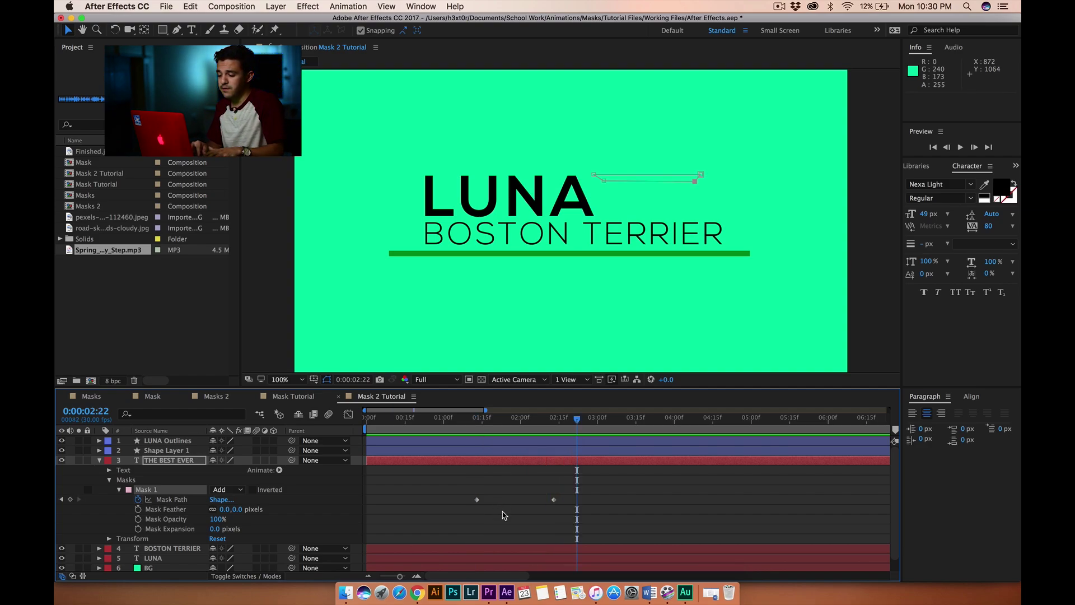
- Time-reverse both Mask Path keyframes on the THE BEST EVER layer
{"action": "left_click_drag", "start_coordinate": [455, 493], "coordinate": [562, 514]}
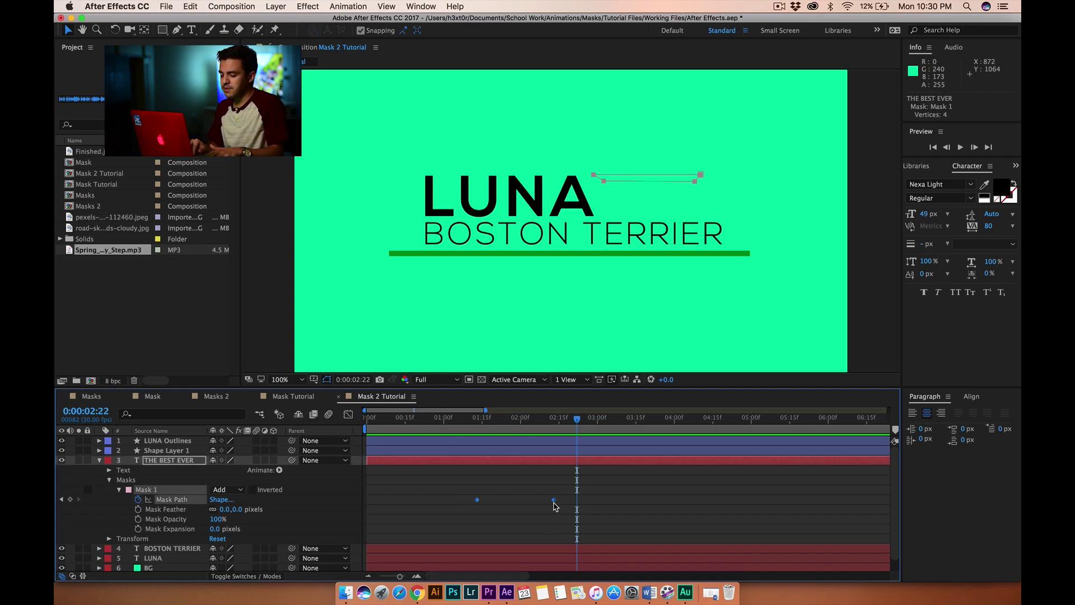
{"action": "right_click", "coordinate": [554, 500]}
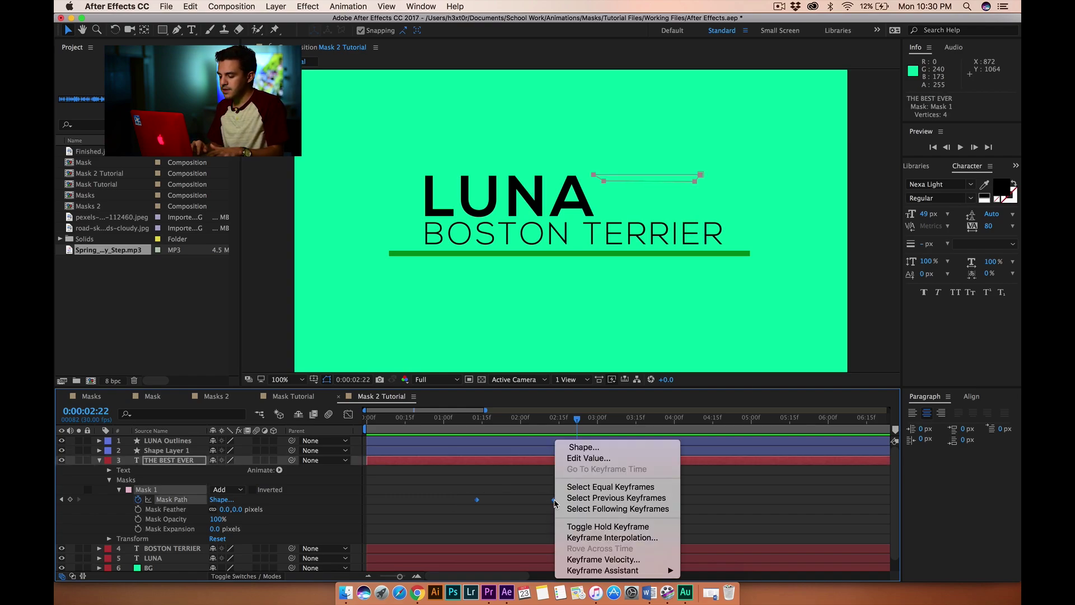
{"action": "mouse_move", "coordinate": [631, 572]}
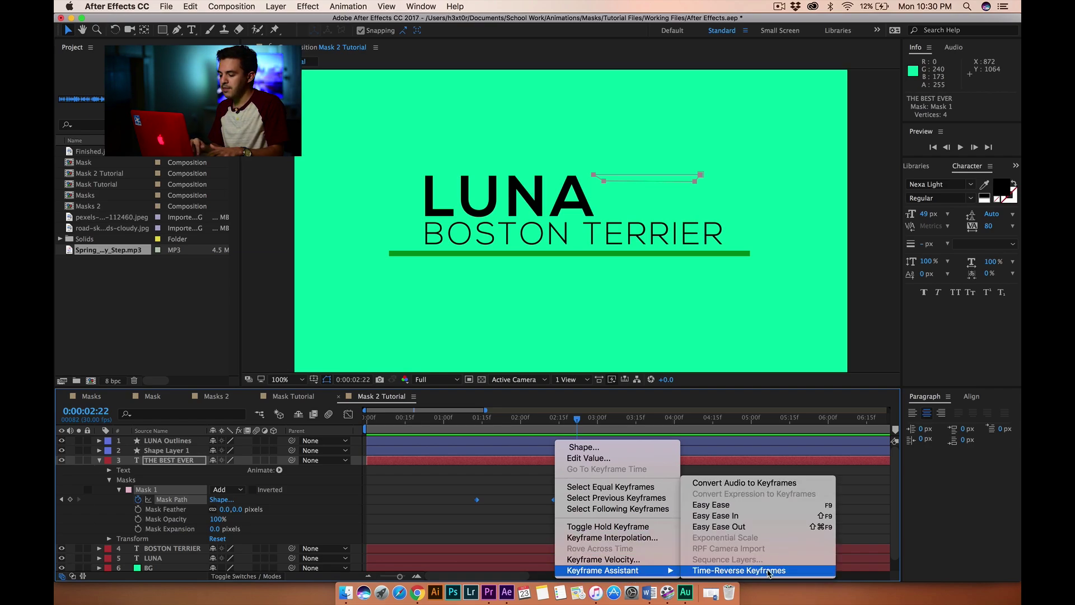
{"action": "left_click", "coordinate": [739, 570]}
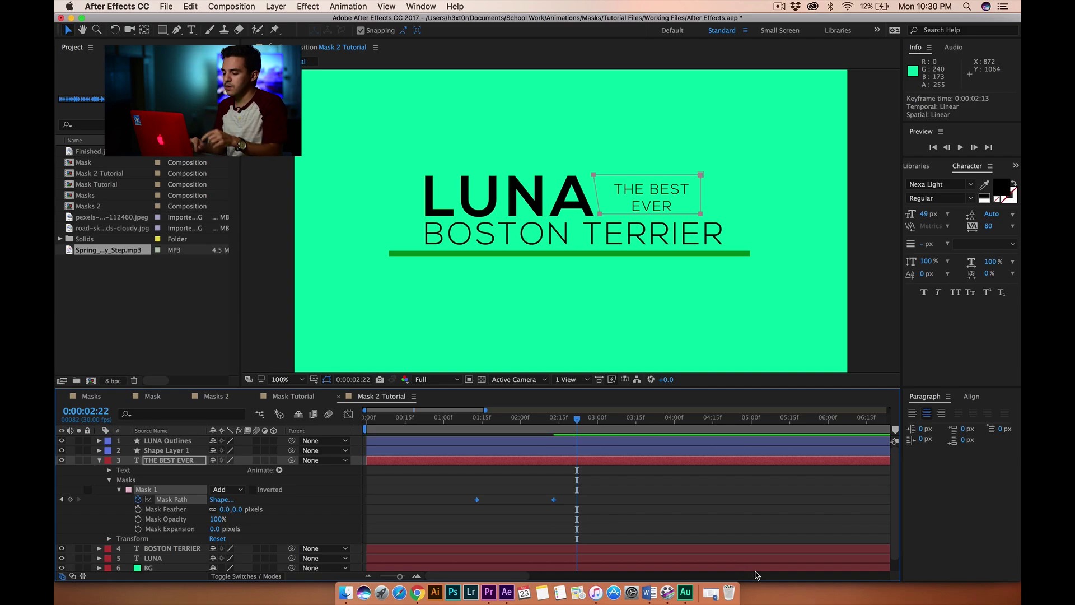
- Preview THE BEST EVER's mask reveal from 0:00:01:10, then collapse the layer's properties
{"action": "left_click_drag", "start_coordinate": [483, 420], "coordinate": [470, 419]}
{"action": "key", "text": "space"}
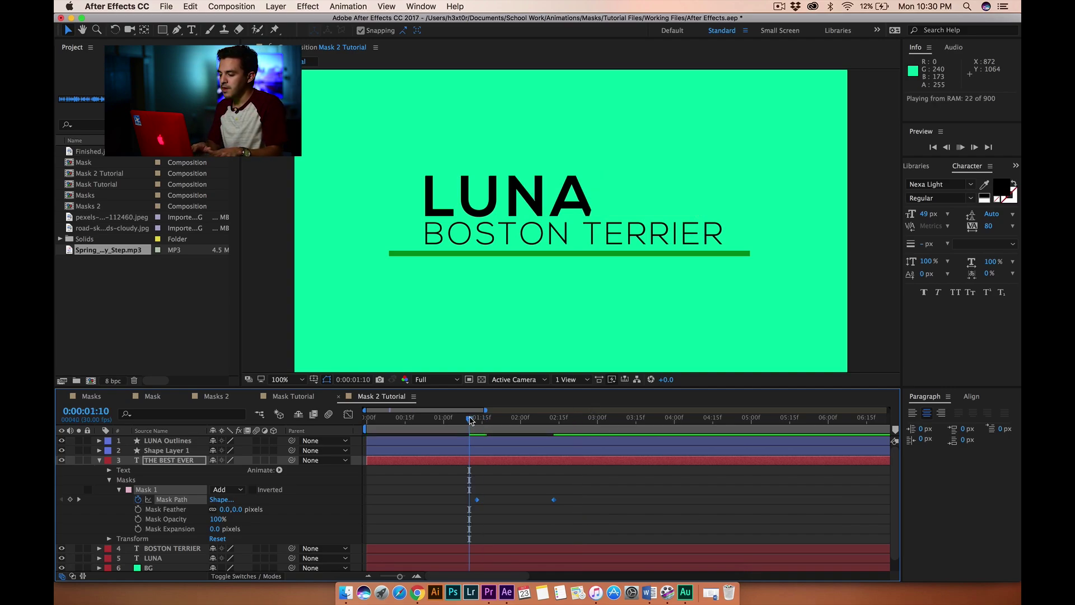
{"action": "key", "text": "space"}
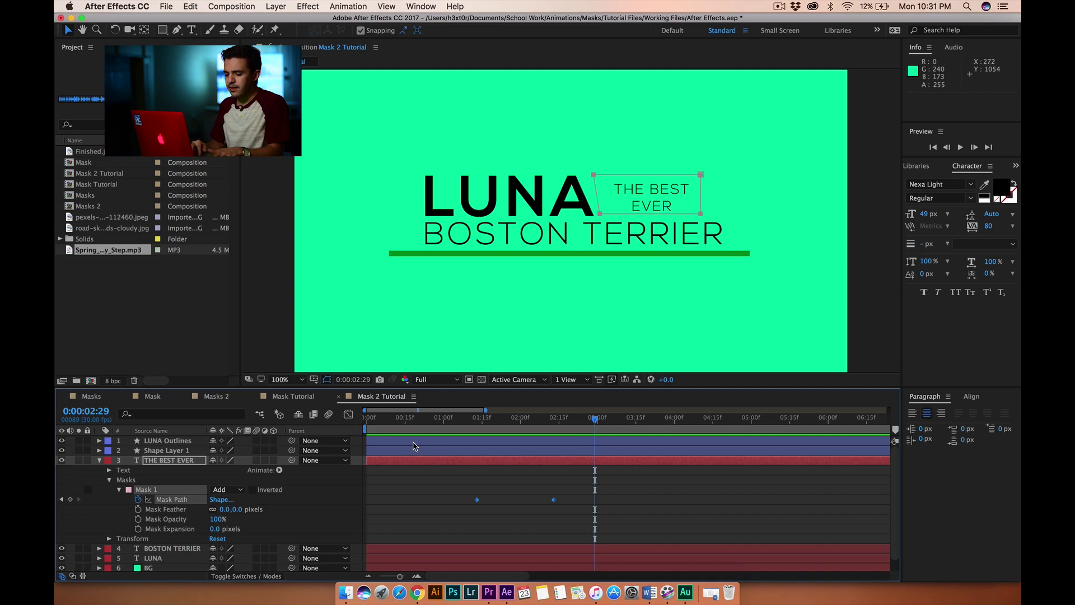
{"action": "key", "text": "super+grave"}
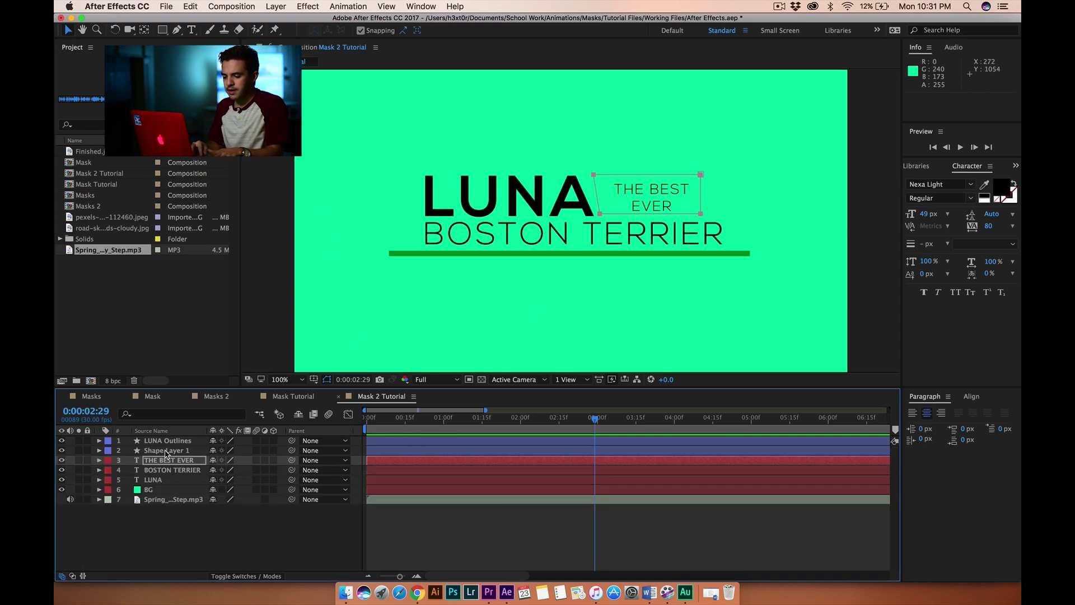
- Draw a rectangular mask around the whole text on the BOSTON TERRIER layer
{"action": "left_click", "coordinate": [169, 470]}
{"action": "left_click", "coordinate": [163, 31]}
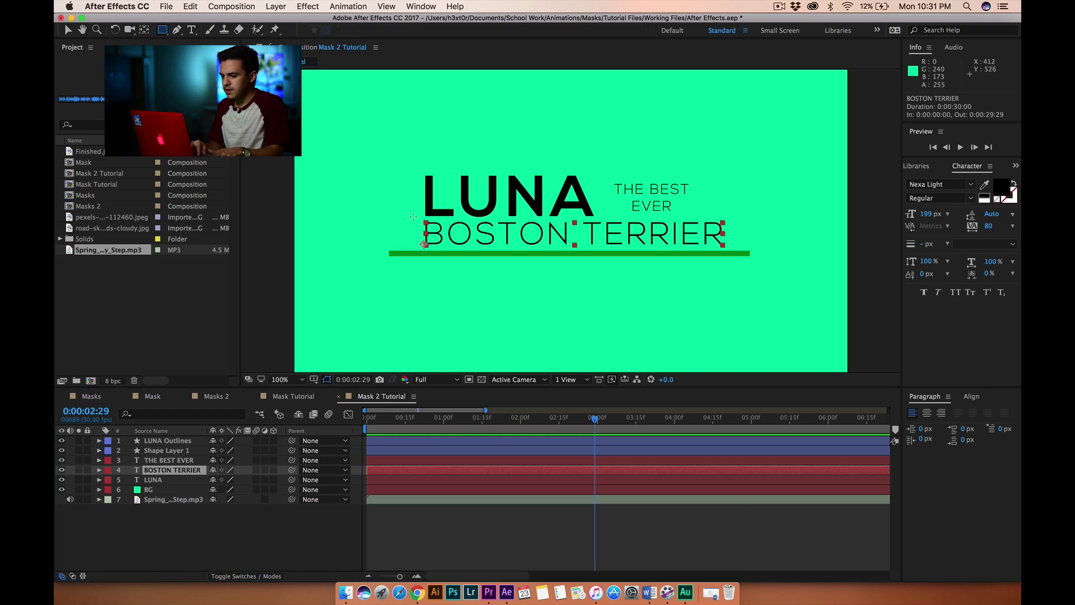
{"action": "left_click_drag", "start_coordinate": [413, 216], "coordinate": [733, 250]}
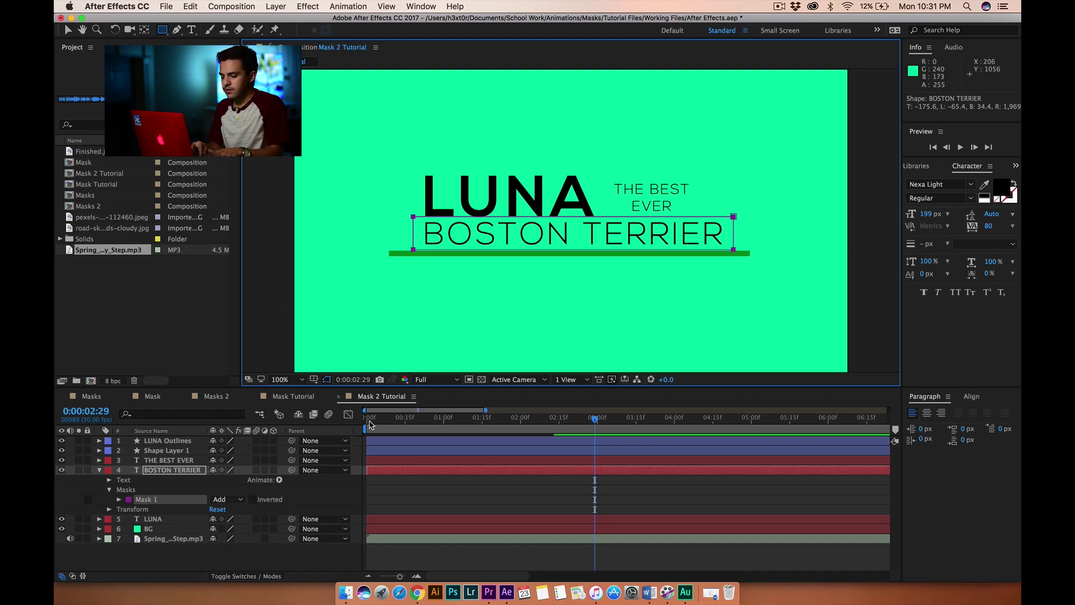
- Add Mask Path keyframes to BOSTON TERRIER's Mask 1 at 0:00:02:29 and 0:00:03:29
{"action": "left_click", "coordinate": [118, 499]}
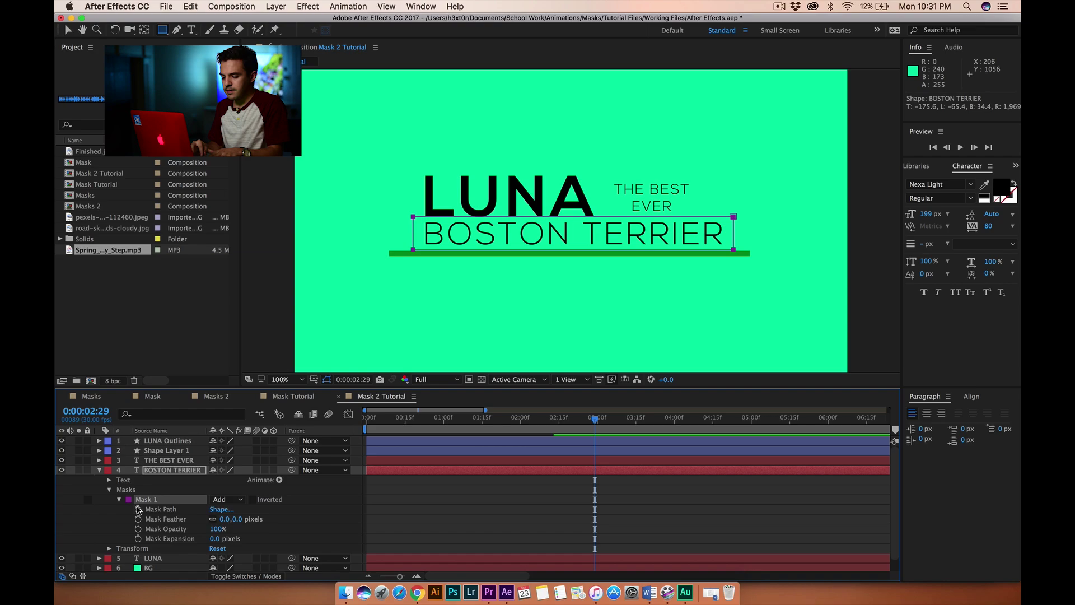
{"action": "left_click", "coordinate": [138, 509]}
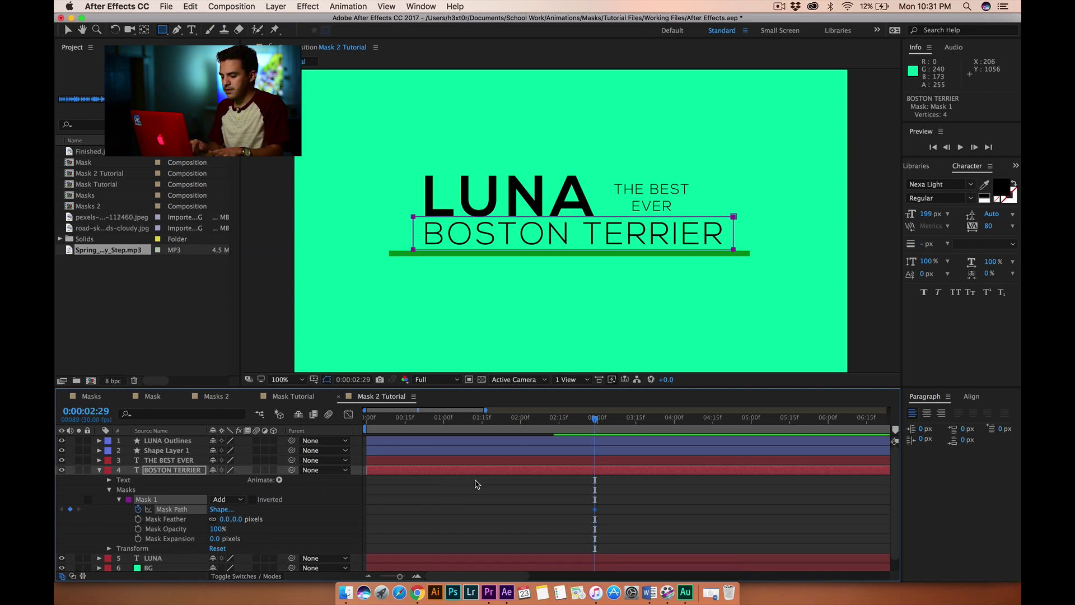
{"action": "key", "text": "shift+Page_Down"}
{"action": "key", "text": "shift+Page_Down"}
{"action": "key", "text": "shift+Page_Down"}
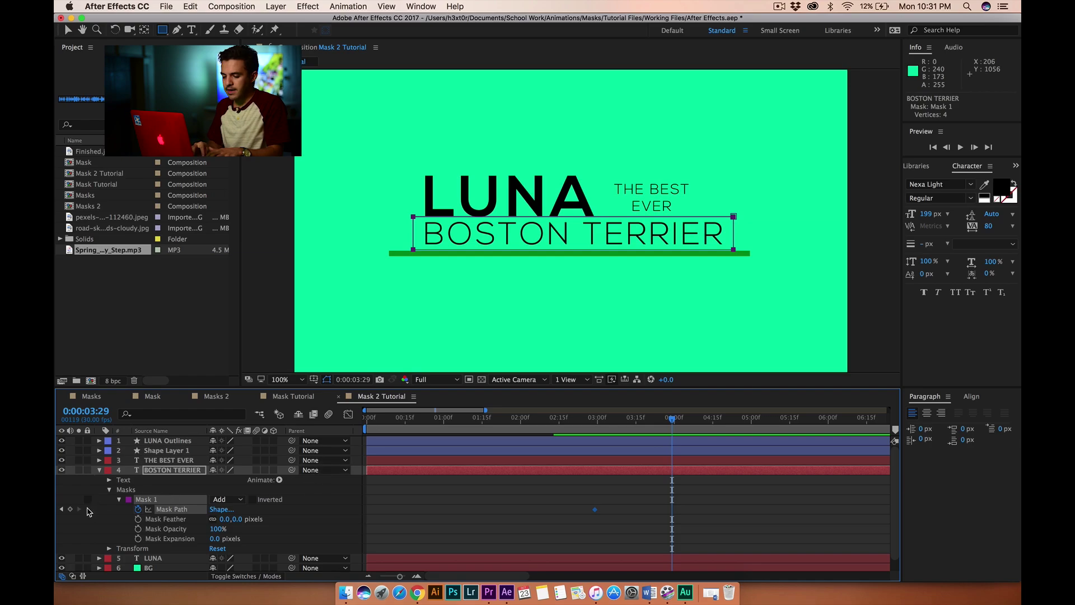
{"action": "left_click", "coordinate": [70, 509]}
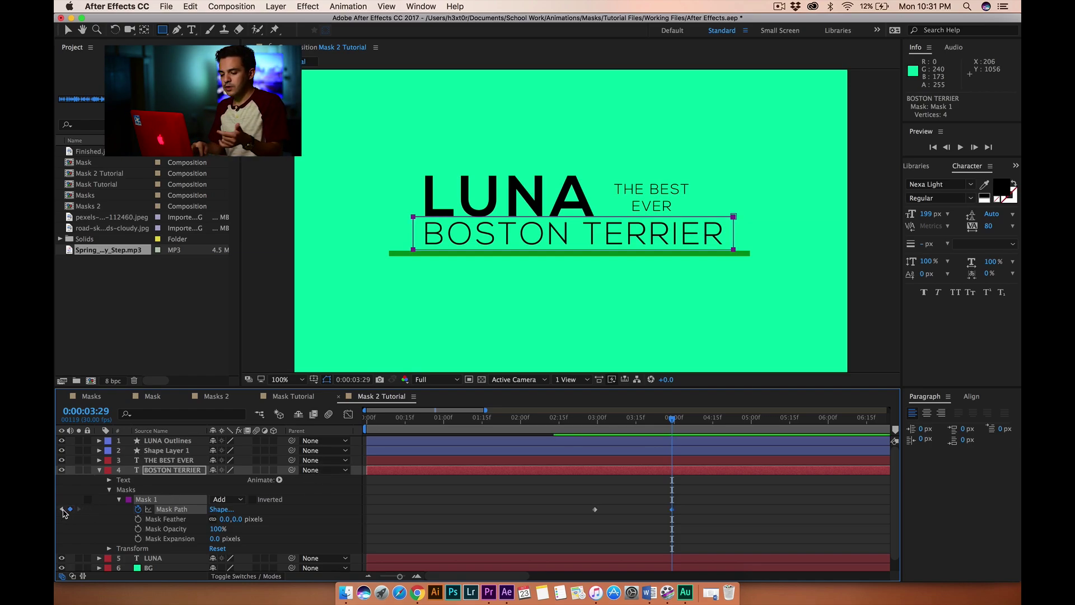
- At 0:00:02:29, slide BOSTON TERRIER's two left mask points to the mask's right edge, hiding the text, and preview the reveal
{"action": "left_click", "coordinate": [62, 509]}
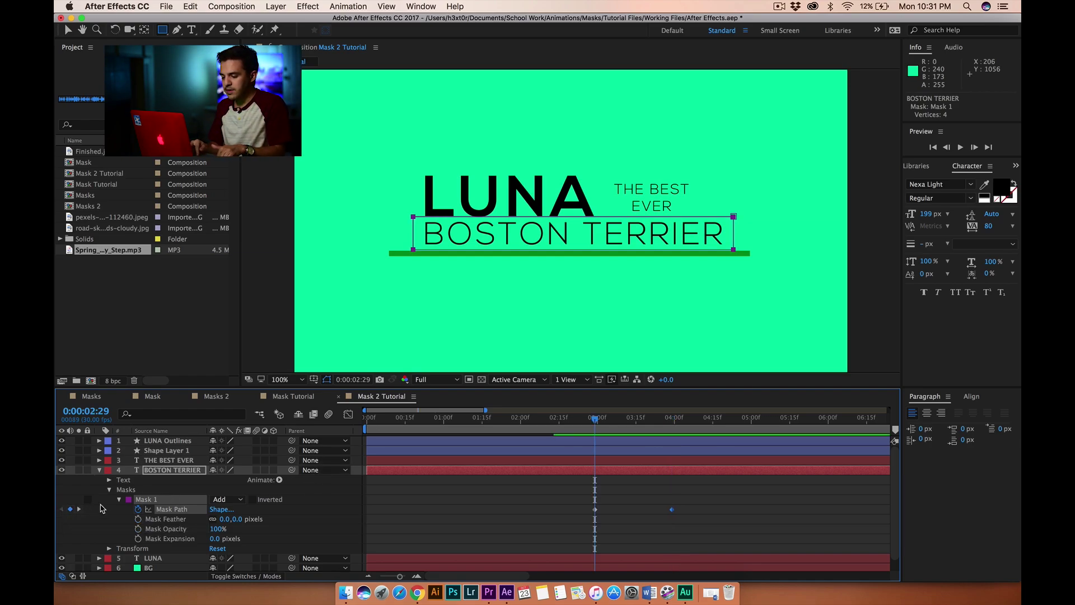
{"action": "key", "text": "v"}
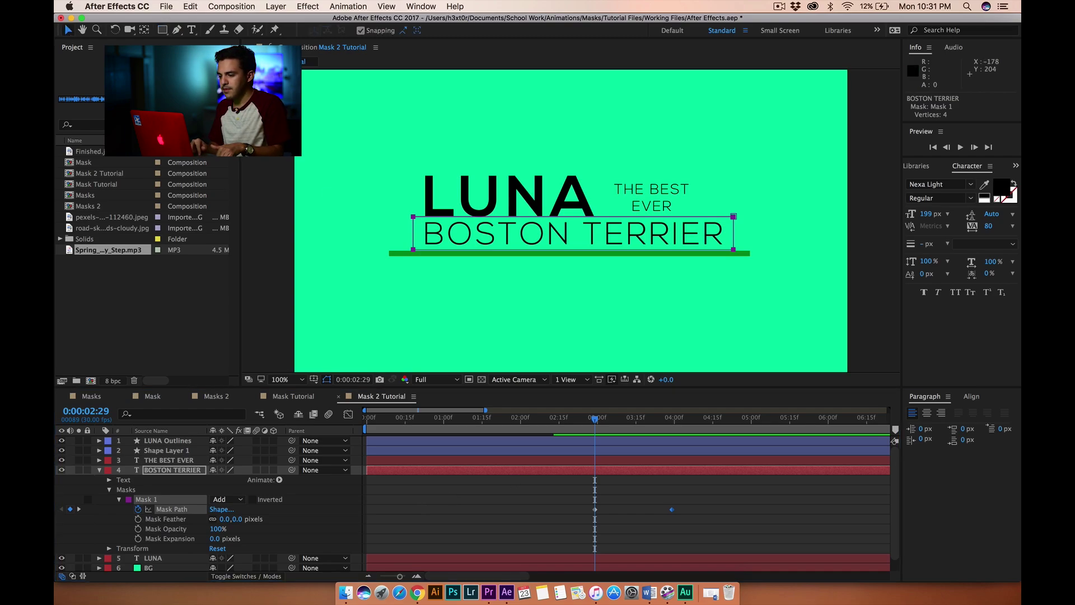
{"action": "left_click", "coordinate": [353, 229]}
{"action": "left_click", "coordinate": [414, 217]}
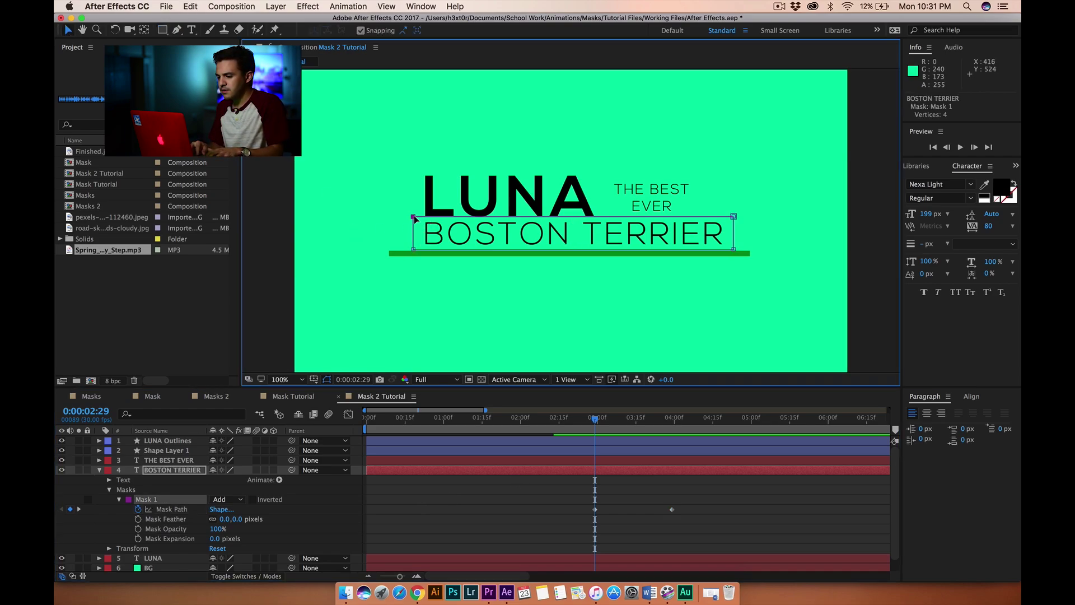
{"action": "left_click_drag", "start_coordinate": [413, 216], "coordinate": [722, 215]}
{"action": "key", "text": "space"}
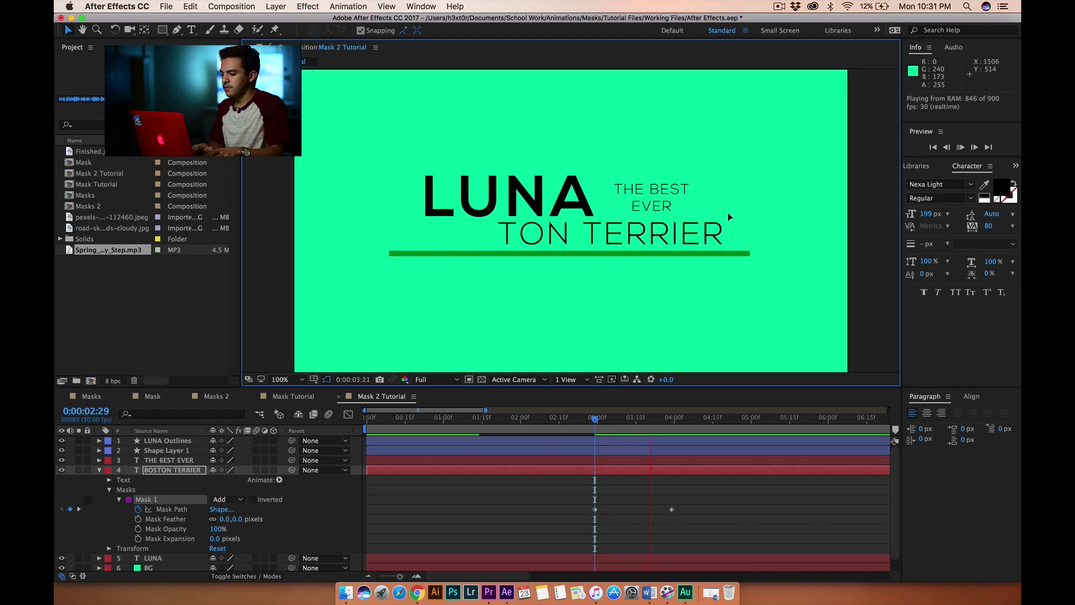
{"action": "key", "text": "space"}
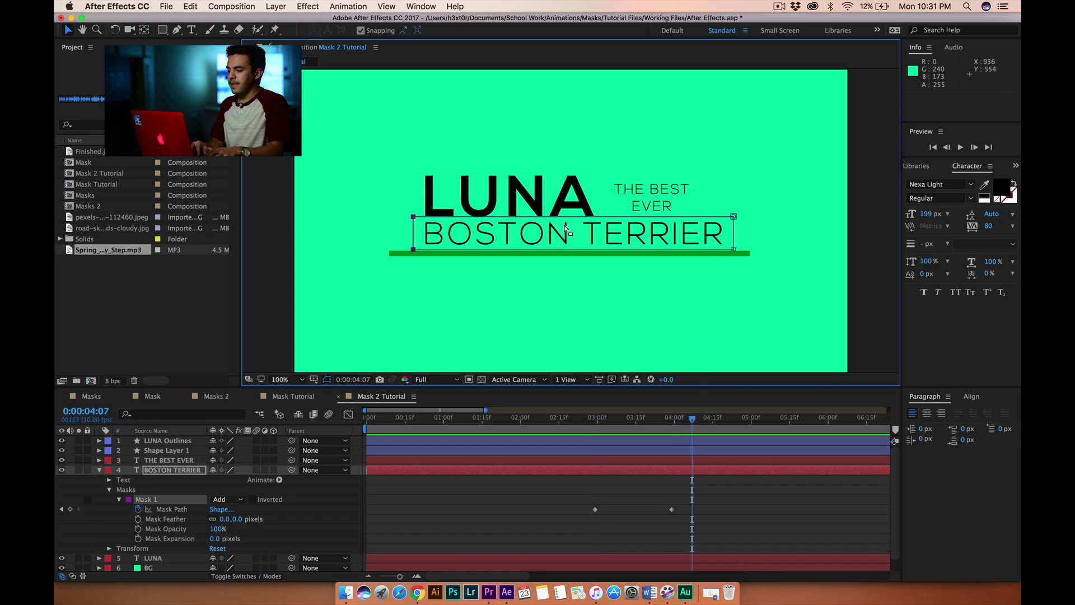
- Add Position keyframes to the green bar's Shape Layer 1 at 0:00:04:07 and 0:00:05:07
{"action": "left_click", "coordinate": [384, 260]}
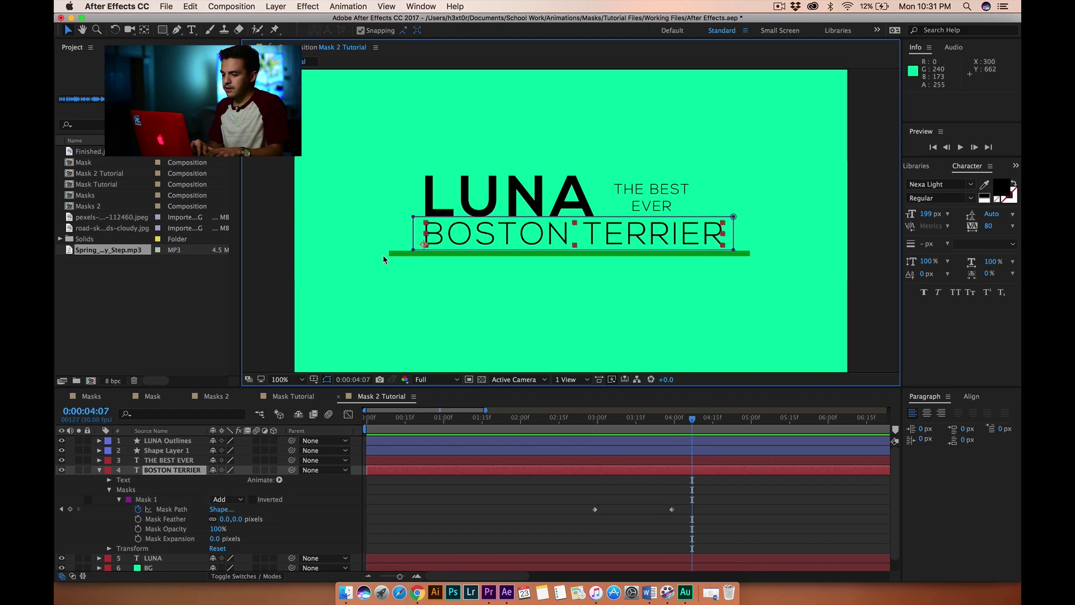
{"action": "left_click", "coordinate": [395, 254]}
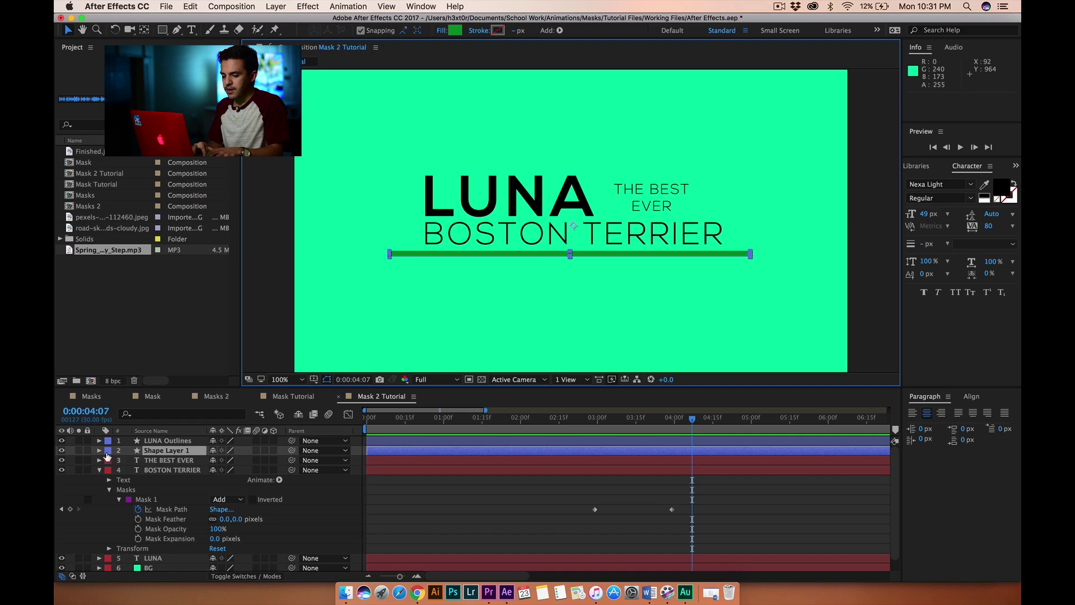
{"action": "key", "text": "p"}
{"action": "left_click", "coordinate": [128, 460]}
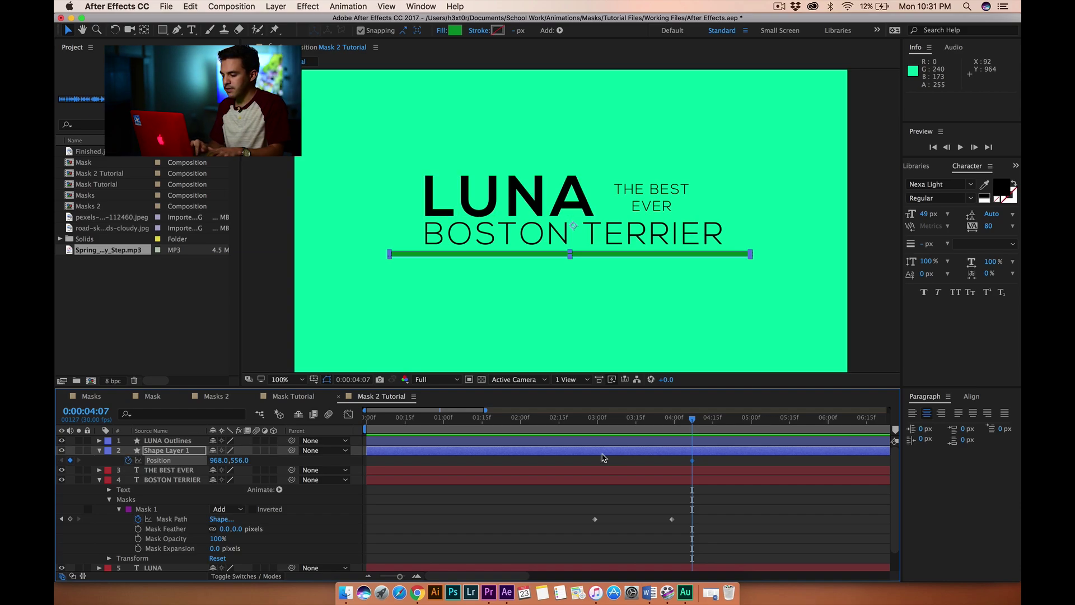
{"action": "key", "text": "shift+Page_Down"}
{"action": "key", "text": "shift+Page_Down"}
{"action": "key", "text": "shift+Page_Down"}
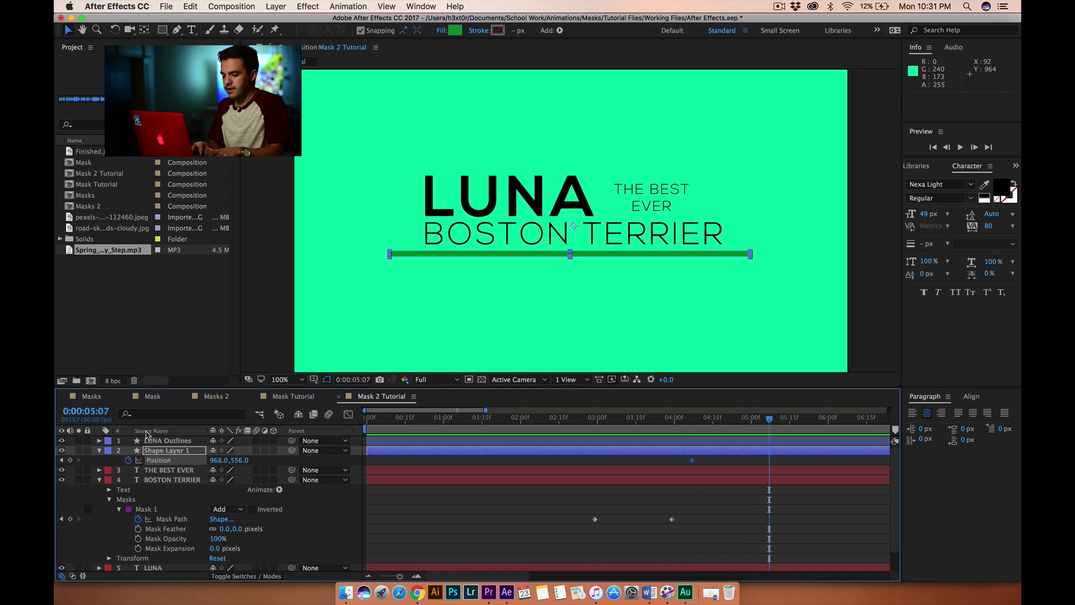
{"action": "left_click", "coordinate": [70, 460]}
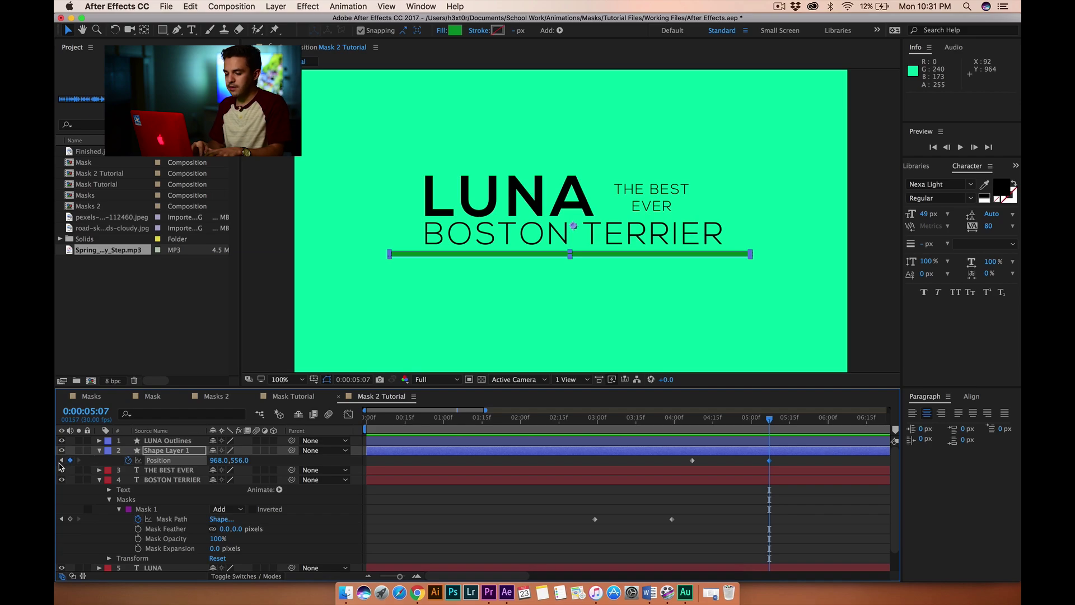
- At 0:00:04:07, move the green bar below the frame to Position 968, 1010, and shift both keyframes earlier to start about 0:00:02:14
{"action": "left_click", "coordinate": [62, 459]}
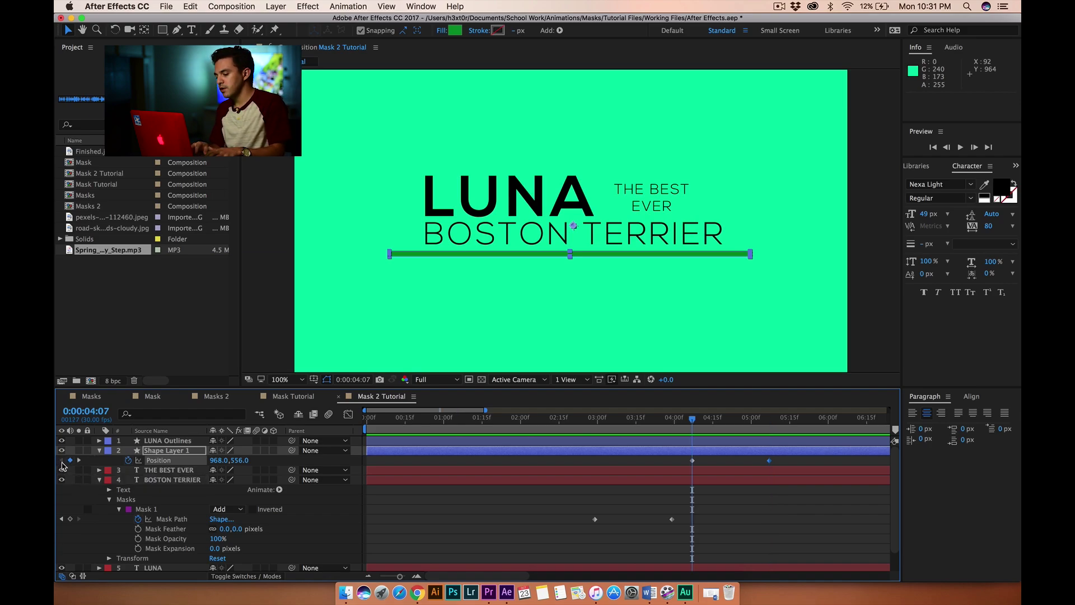
{"action": "left_click_drag", "start_coordinate": [430, 252], "coordinate": [427, 382]}
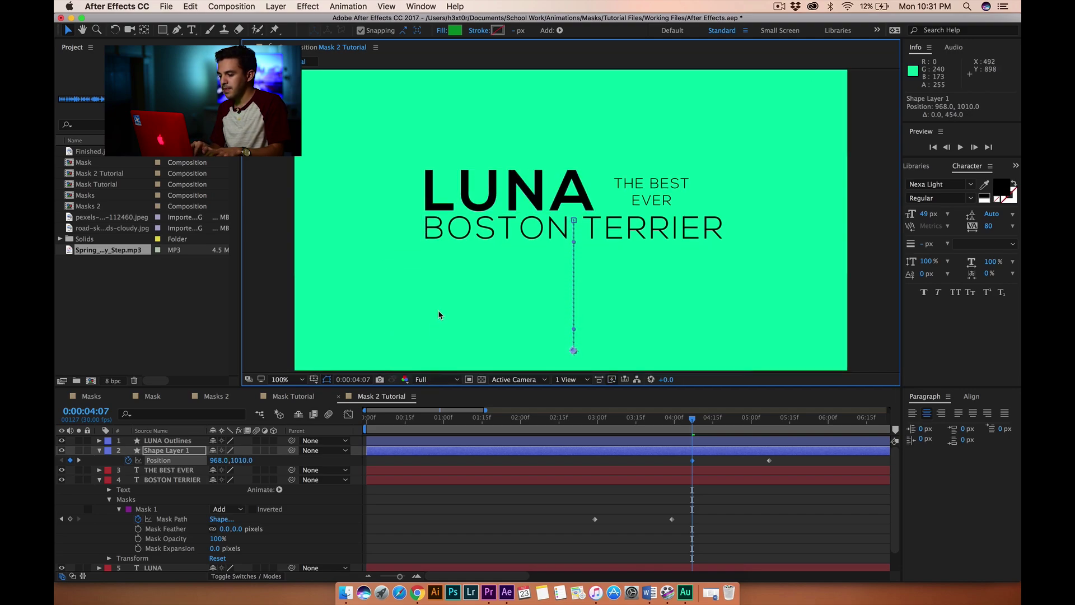
{"action": "left_click_drag", "start_coordinate": [677, 462], "coordinate": [636, 470]}
- Preview the whole logo animation from 0:00:00:00, checking the timing of the text reveals and the green bar
{"action": "left_click_drag", "start_coordinate": [550, 419], "coordinate": [367, 417]}
{"action": "key", "text": "space"}
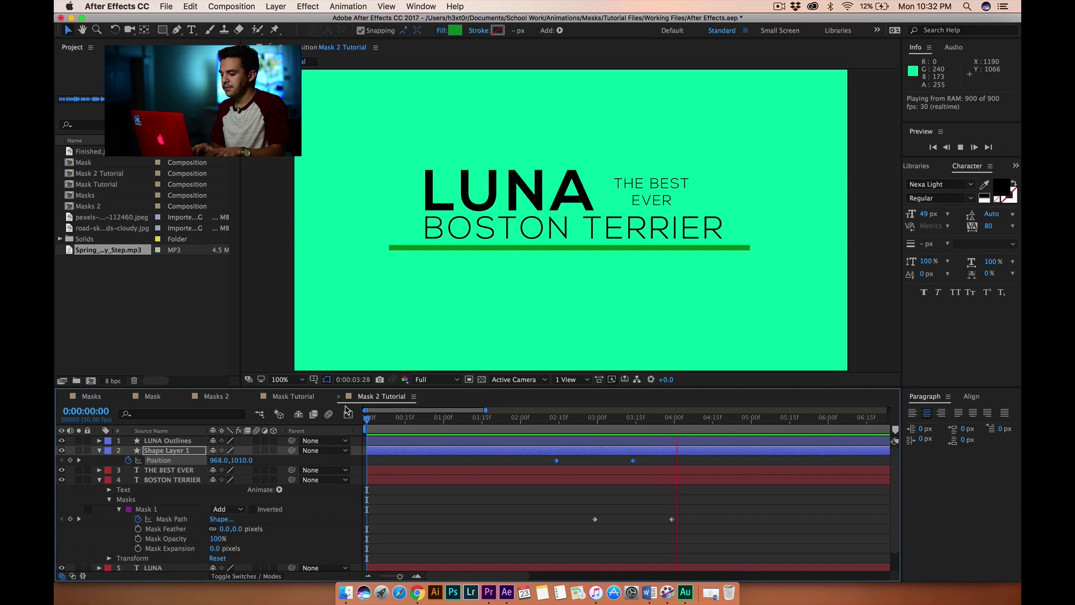
{"action": "key", "text": "space"}
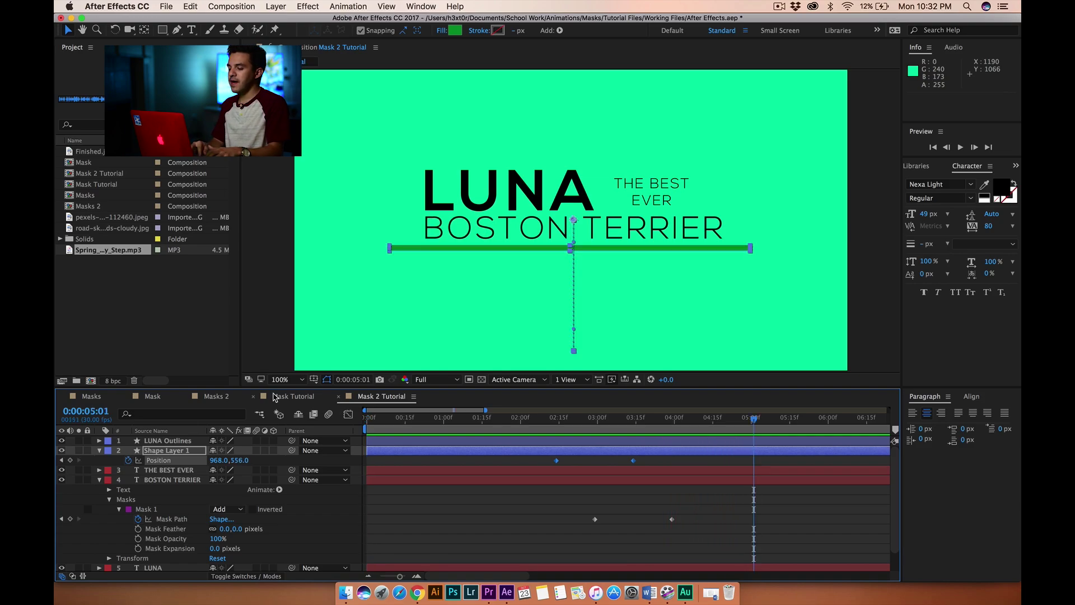
{"action": "key", "text": "space"}
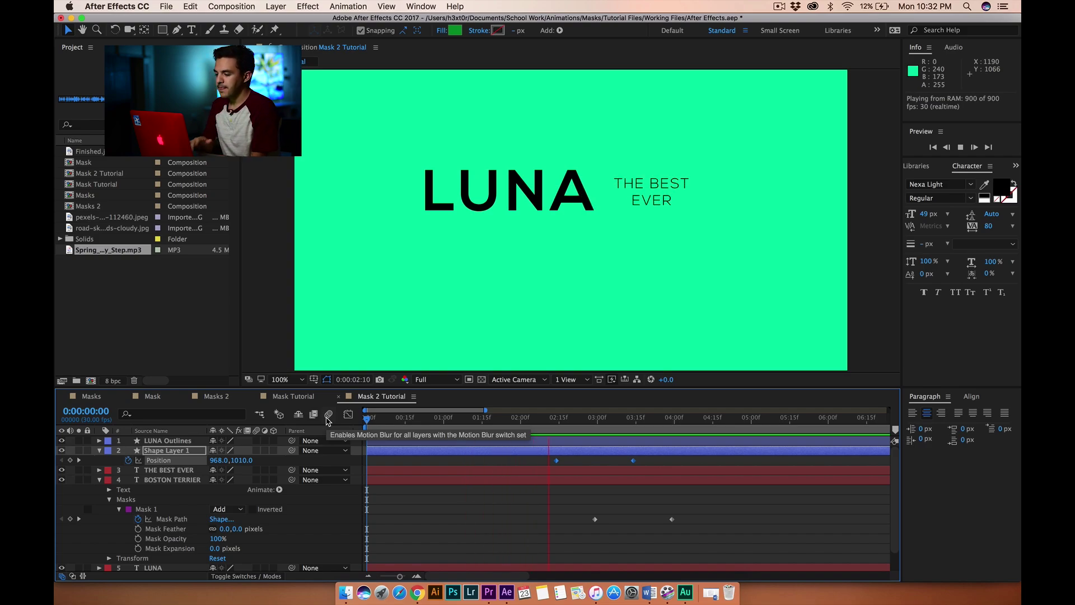
{"action": "key", "text": "space"}
{"action": "key", "text": "space"}
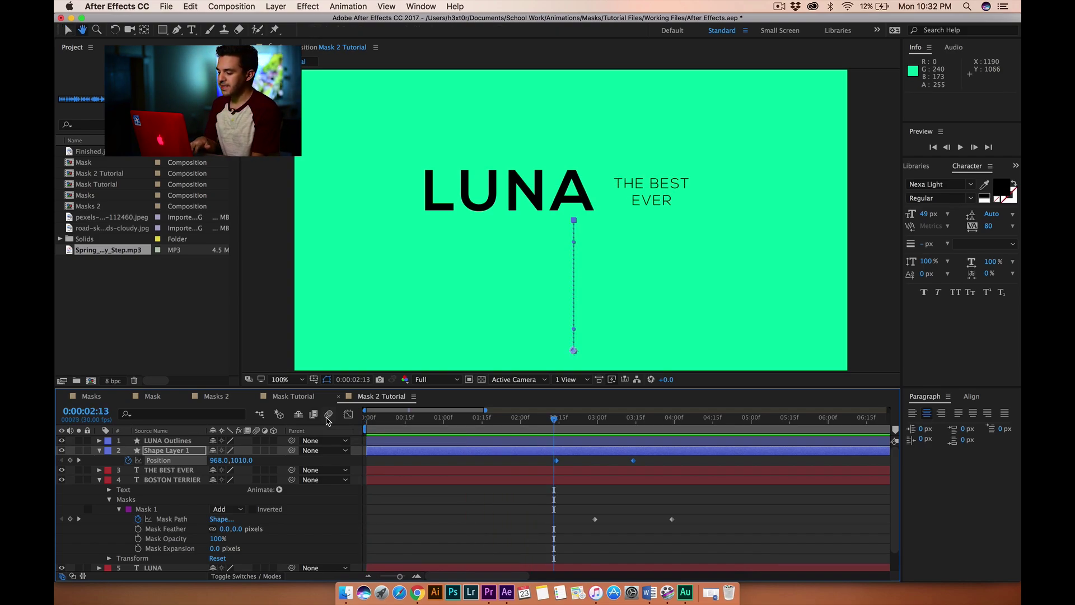
{"action": "key", "text": "space"}
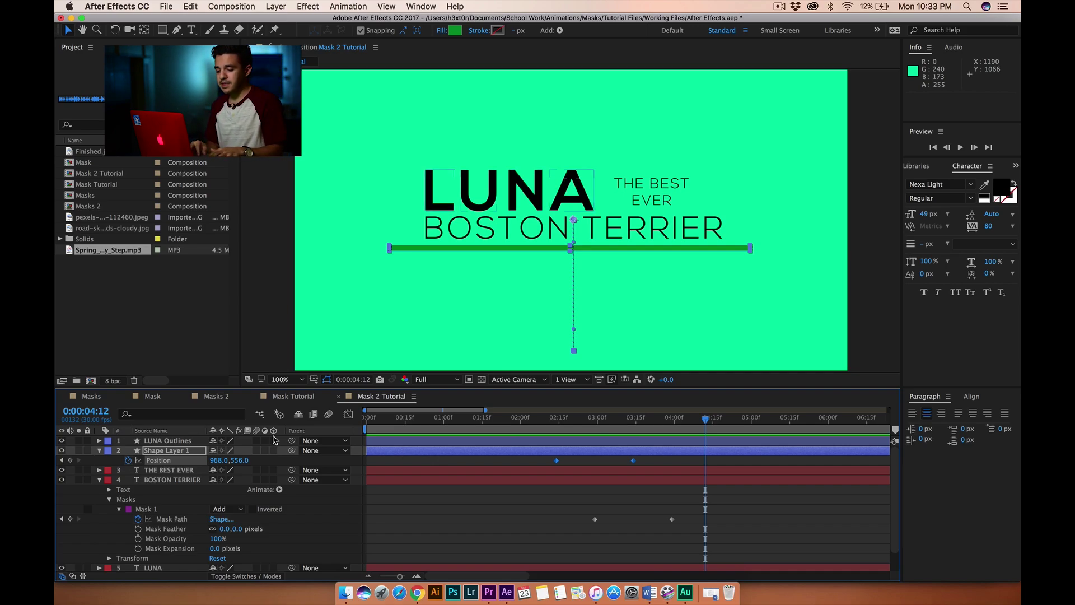
- Collapse the open layers and create a black 1920 x 1080 px solid named Finish
{"action": "left_click", "coordinate": [99, 480]}
{"action": "left_click", "coordinate": [99, 451]}
{"action": "left_click", "coordinate": [136, 536]}
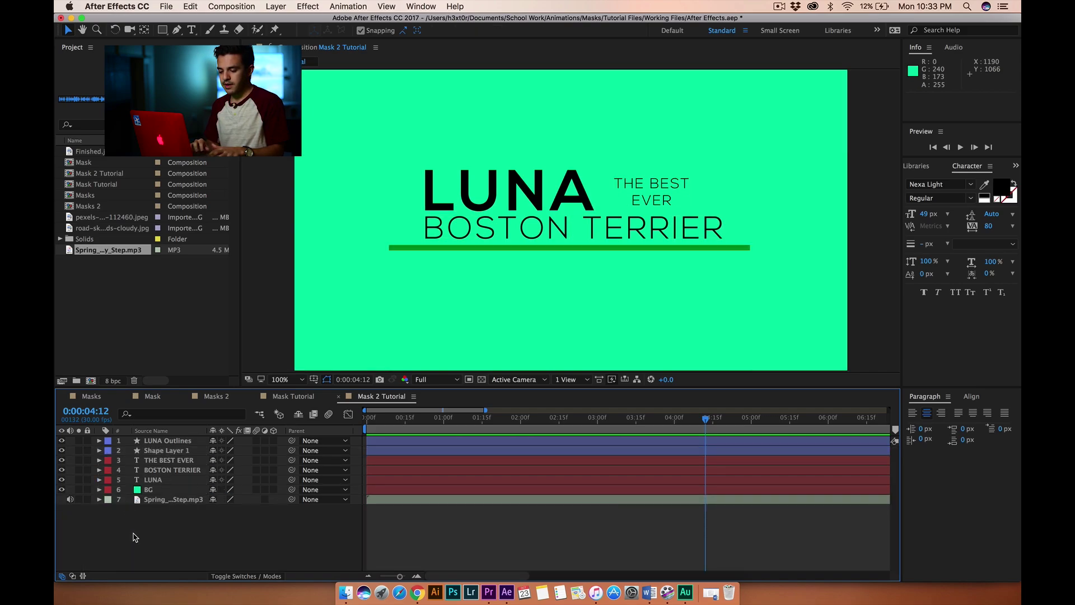
{"action": "right_click", "coordinate": [135, 536]}
{"action": "mouse_move", "coordinate": [195, 456]}
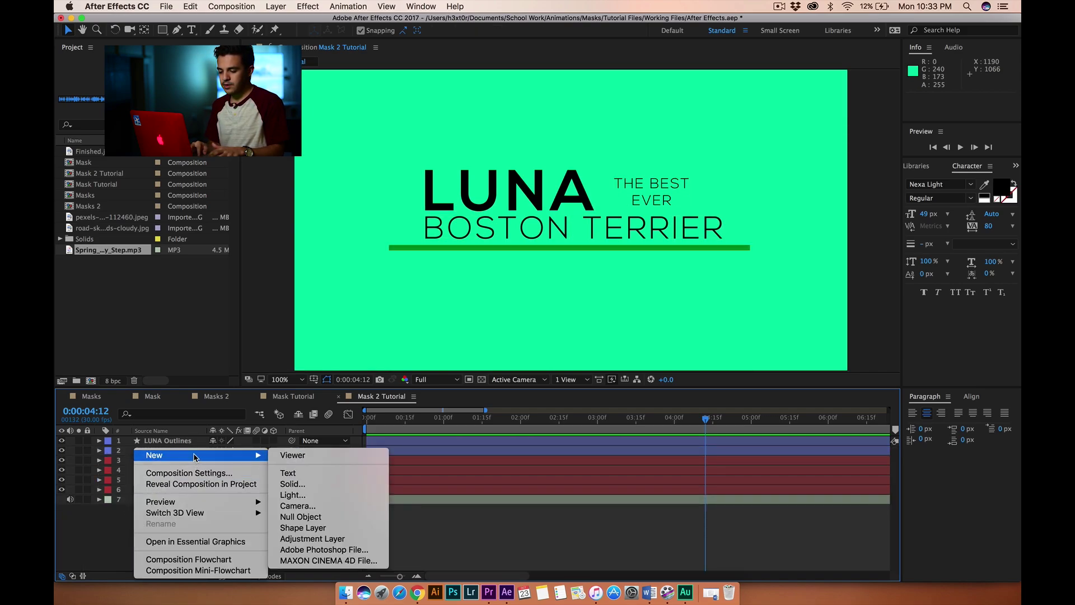
{"action": "left_click", "coordinate": [304, 487]}
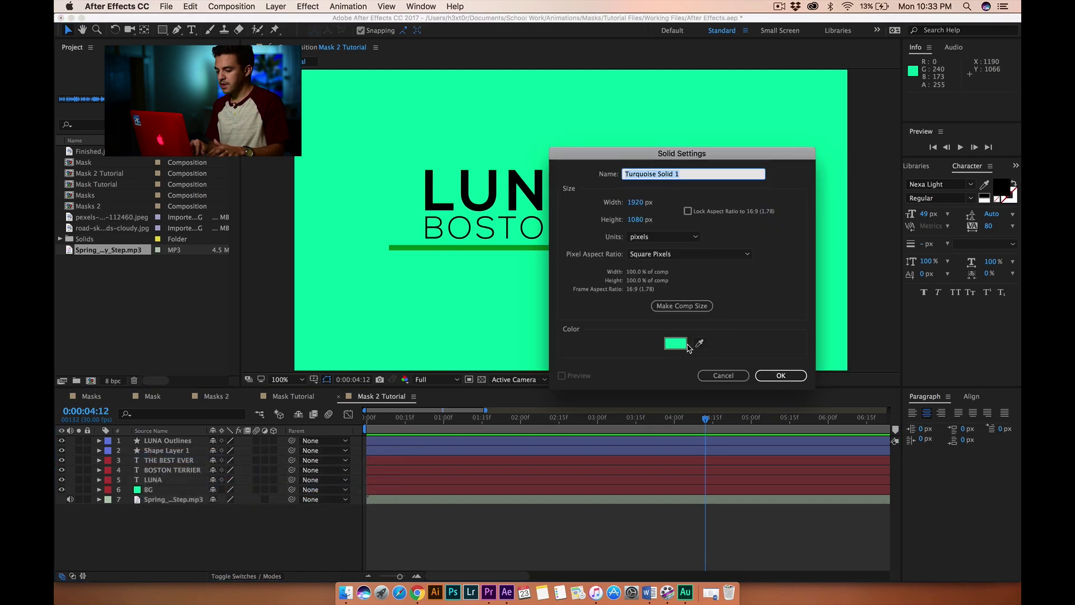
{"action": "left_click", "coordinate": [678, 344]}
{"action": "left_click_drag", "start_coordinate": [157, 235], "coordinate": [218, 294]}
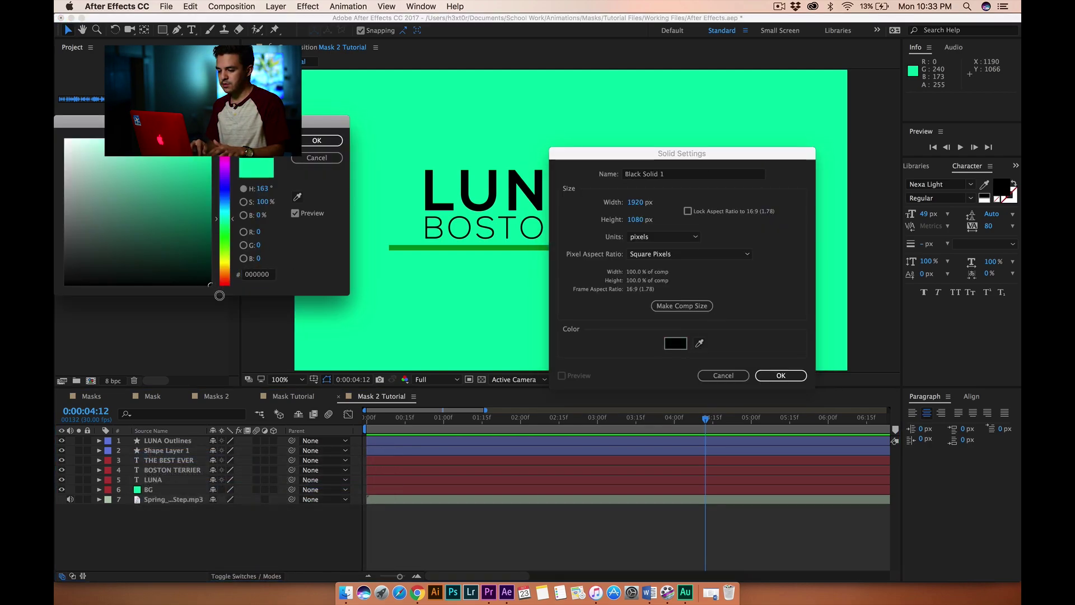
{"action": "left_click", "coordinate": [313, 145]}
{"action": "triple_click", "coordinate": [681, 174]}
{"action": "type", "text": "Finish"}
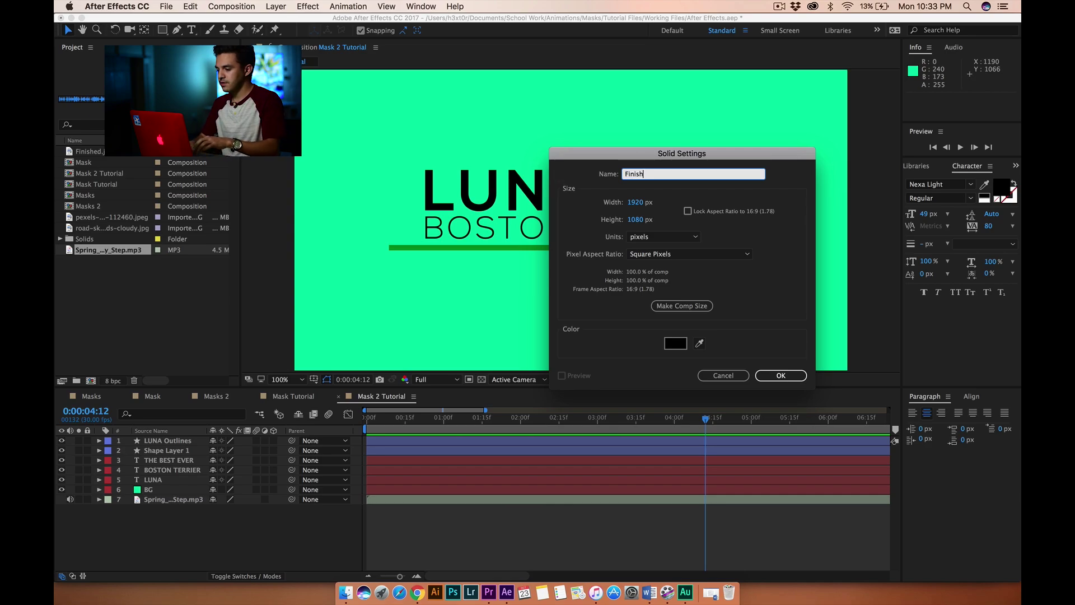
{"action": "key", "text": "Return"}
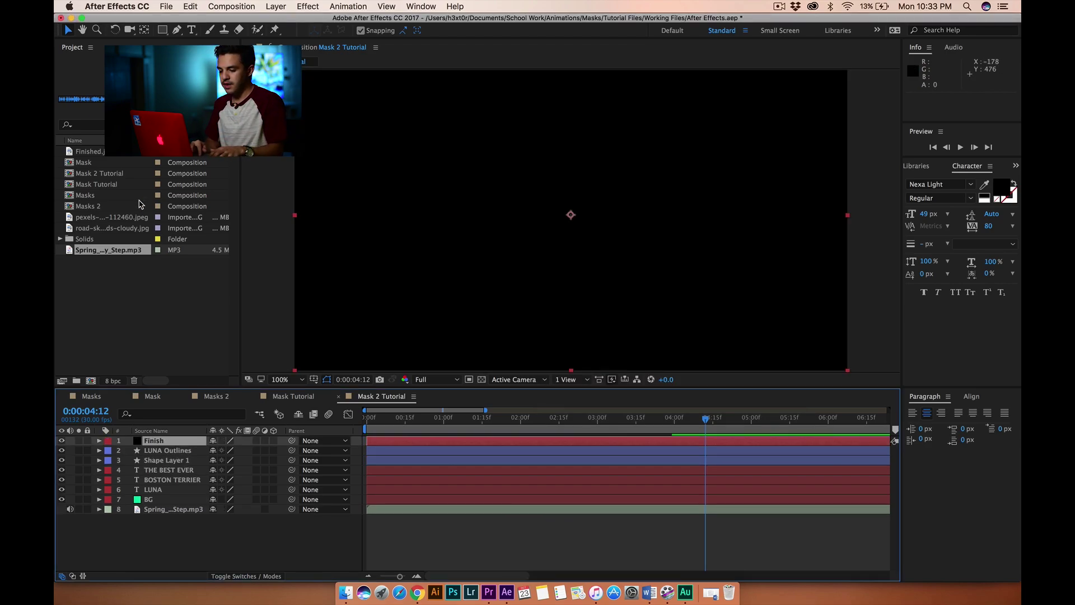
- Mask the Finish solid with a tall, narrow rectangle just outside the frame's left edge, and set the current time to 0:00:04:00
{"action": "key", "text": "comma"}
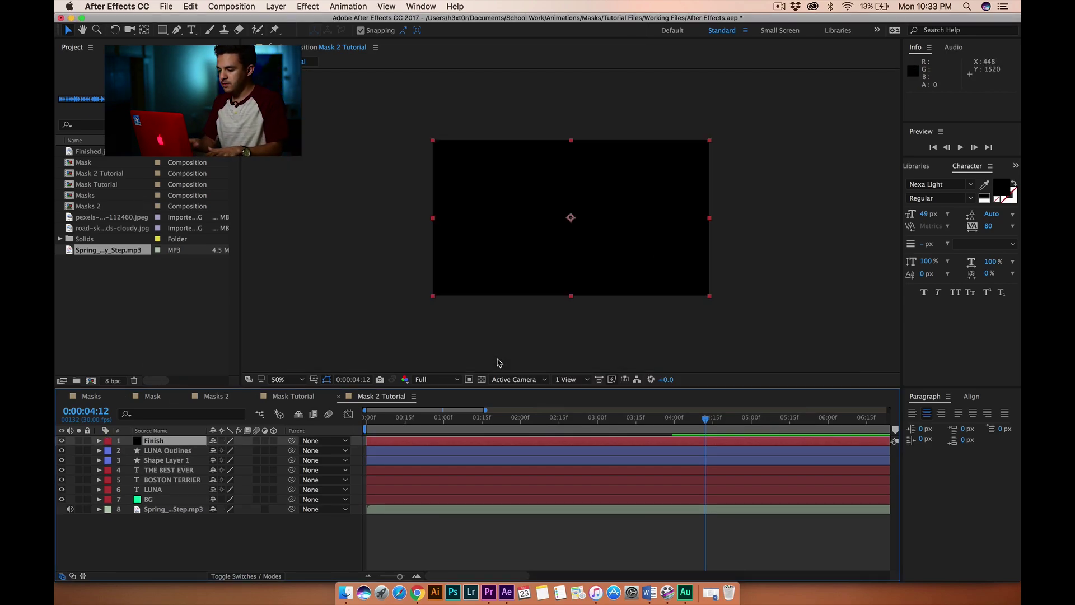
{"action": "left_click", "coordinate": [163, 30]}
{"action": "left_click_drag", "start_coordinate": [424, 121], "coordinate": [430, 331]}
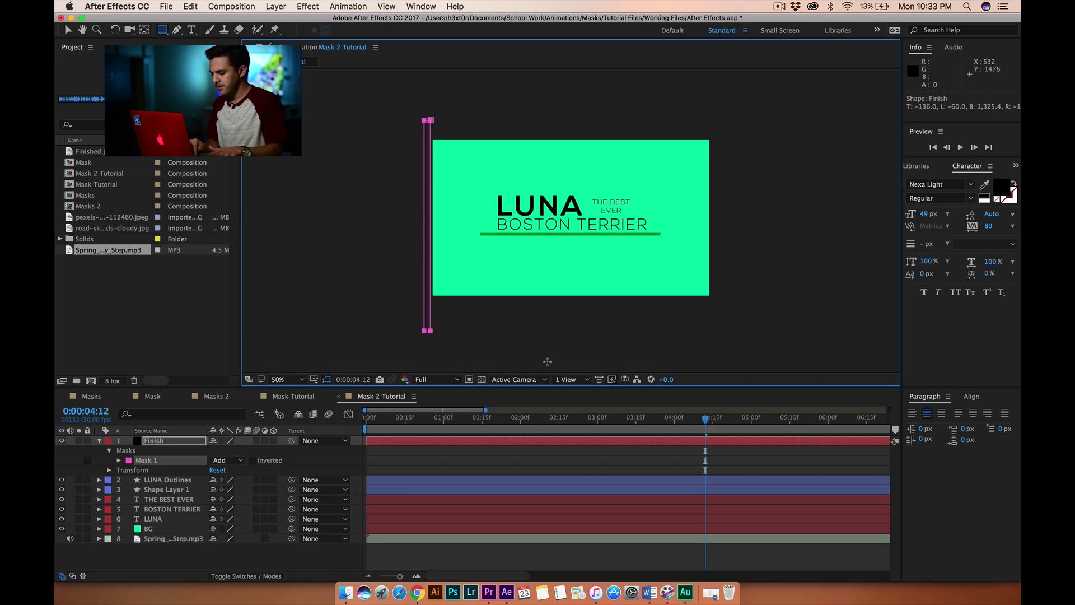
{"action": "left_click_drag", "start_coordinate": [705, 421], "coordinate": [675, 420]}
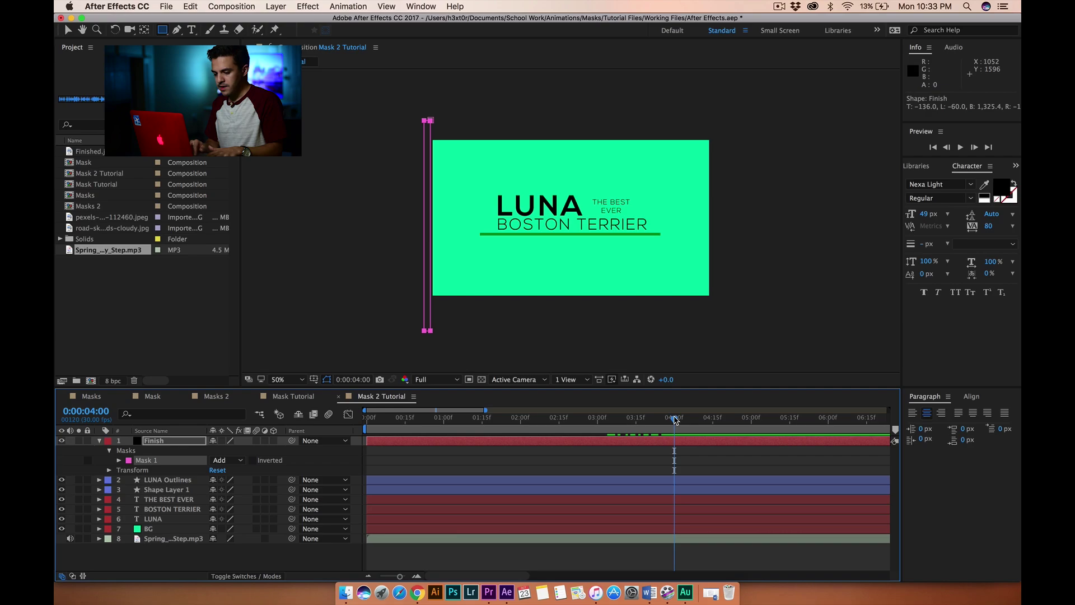
- Keyframe the Finish mask's path at 0:00:04:00 and add a second Mask Path keyframe at 0:00:05:00
{"action": "left_click", "coordinate": [119, 459]}
{"action": "left_click", "coordinate": [138, 470]}
{"action": "key", "text": "shift+Page_Down"}
{"action": "key", "text": "shift+Page_Down"}
{"action": "key", "text": "shift+Page_Down"}
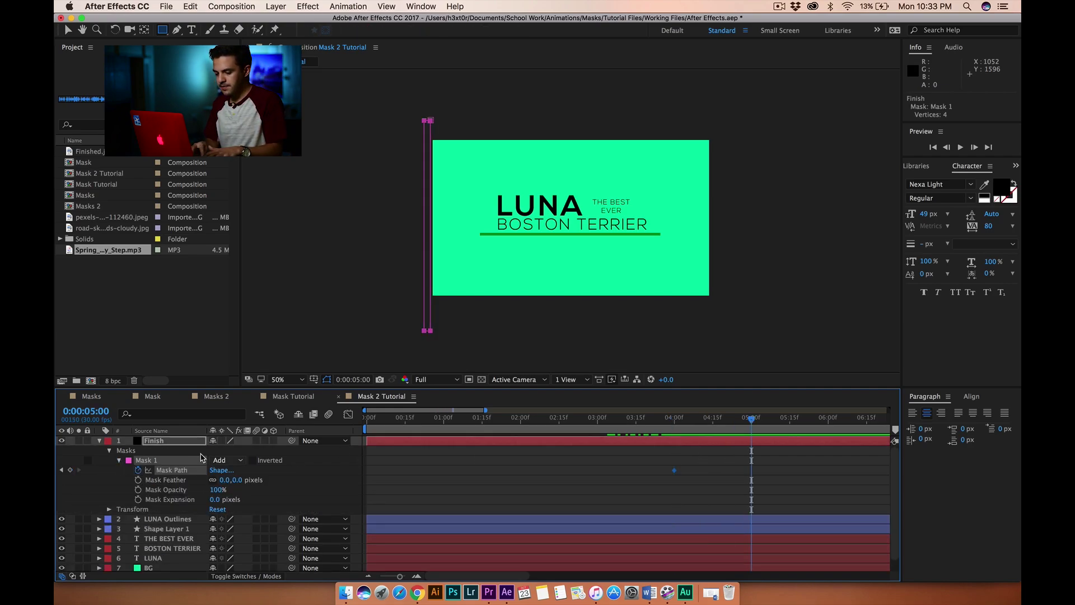
{"action": "left_click", "coordinate": [70, 469]}
- At 0:00:05:00, move the mask's two right-hand vertices past the frame's right edge so the black solid covers the frame with a slanted edge
{"action": "left_click", "coordinate": [68, 30]}
{"action": "left_click", "coordinate": [434, 121]}
{"action": "left_click_drag", "start_coordinate": [434, 121], "coordinate": [748, 123]}
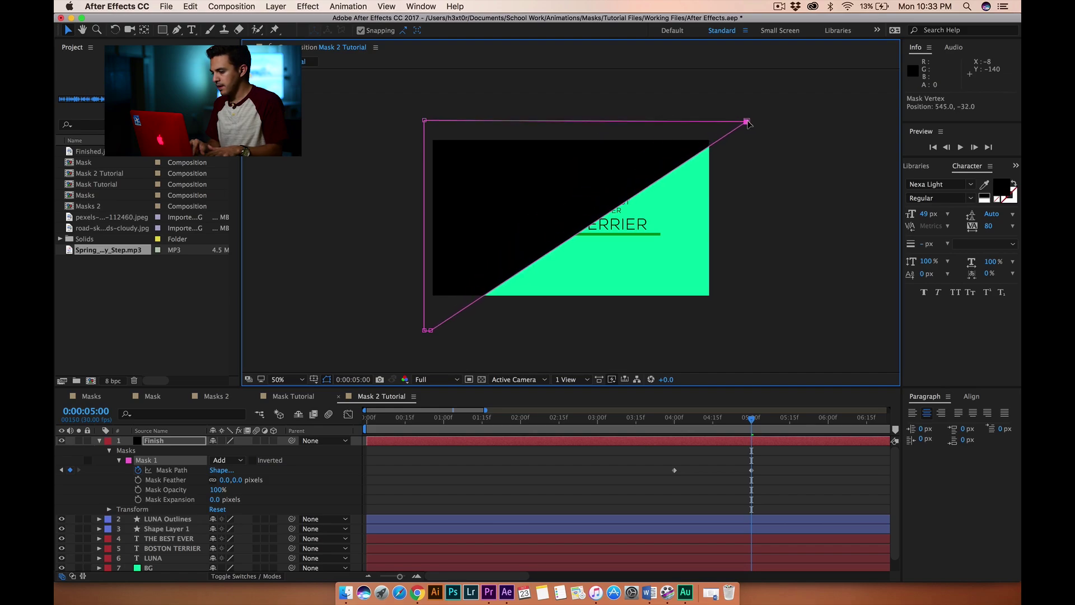
{"action": "left_click_drag", "start_coordinate": [431, 330], "coordinate": [465, 324]}
{"action": "left_click_drag", "start_coordinate": [542, 318], "coordinate": [707, 329]}
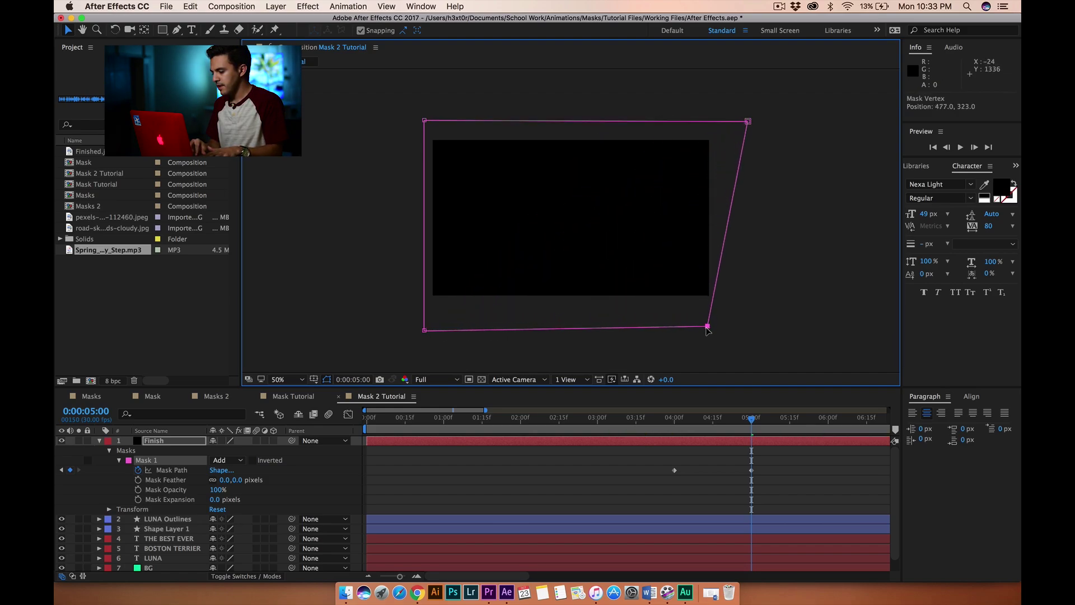
- Play and scrub through the black wipe to check its slanted edge, finishing at 0:00:05:00
{"action": "left_click_drag", "start_coordinate": [751, 420], "coordinate": [652, 423]}
{"action": "key", "text": "space"}
{"action": "key", "text": "space"}
{"action": "left_click", "coordinate": [676, 421]}
{"action": "left_click_drag", "start_coordinate": [676, 421], "coordinate": [722, 421]}
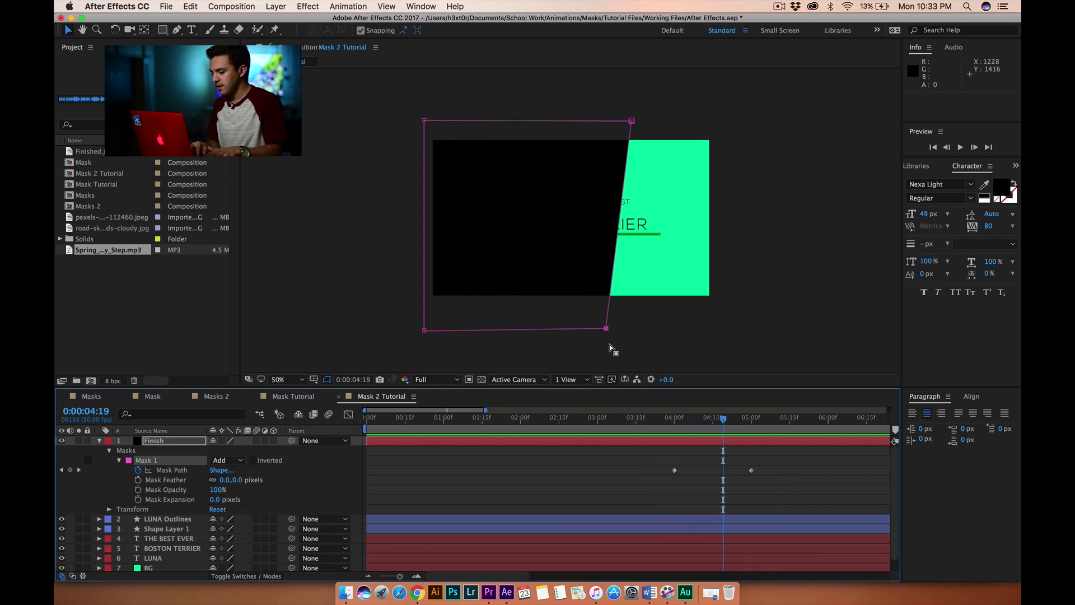
{"action": "left_click", "coordinate": [746, 421]}
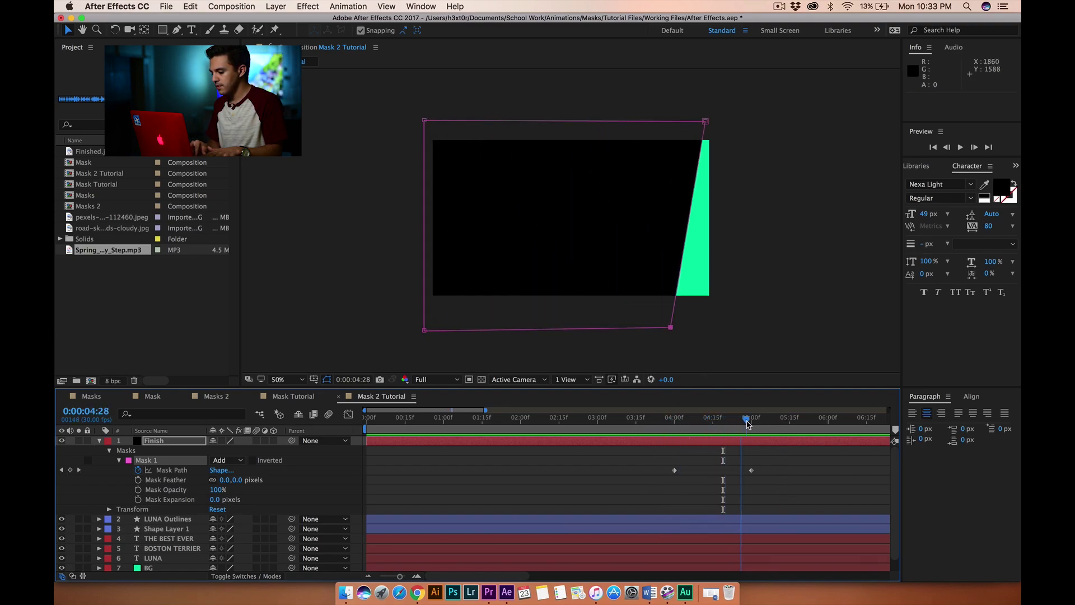
{"action": "left_click_drag", "start_coordinate": [747, 423], "coordinate": [752, 421]}
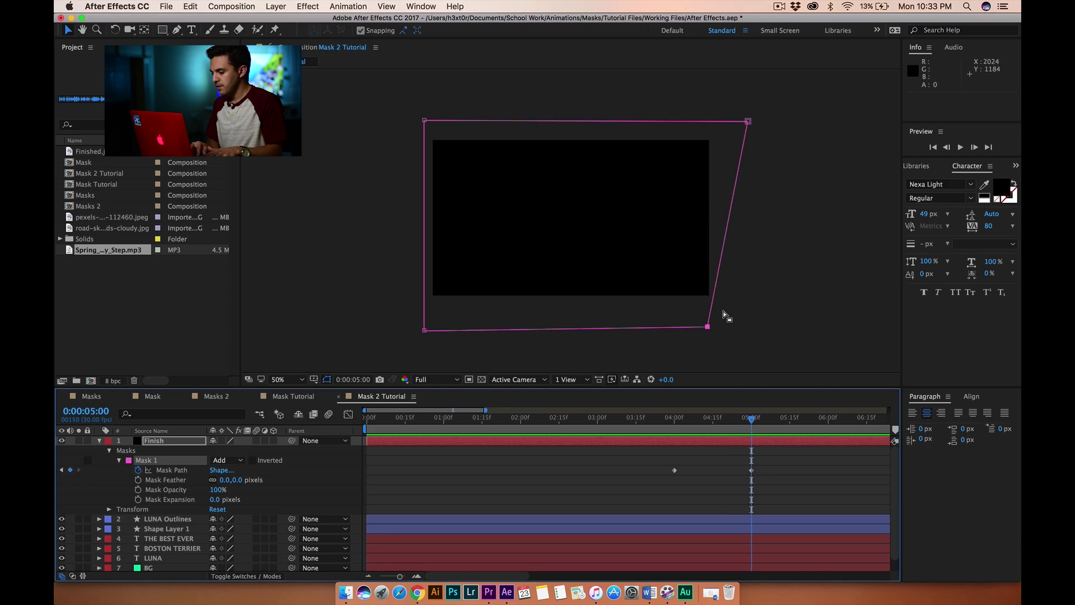
- Steepen the wipe's slant by moving the upper-right mask vertex much farther right and the lower-right one slightly left, and preview it from about 0:00:04:00
{"action": "left_click_drag", "start_coordinate": [749, 122], "coordinate": [861, 119]}
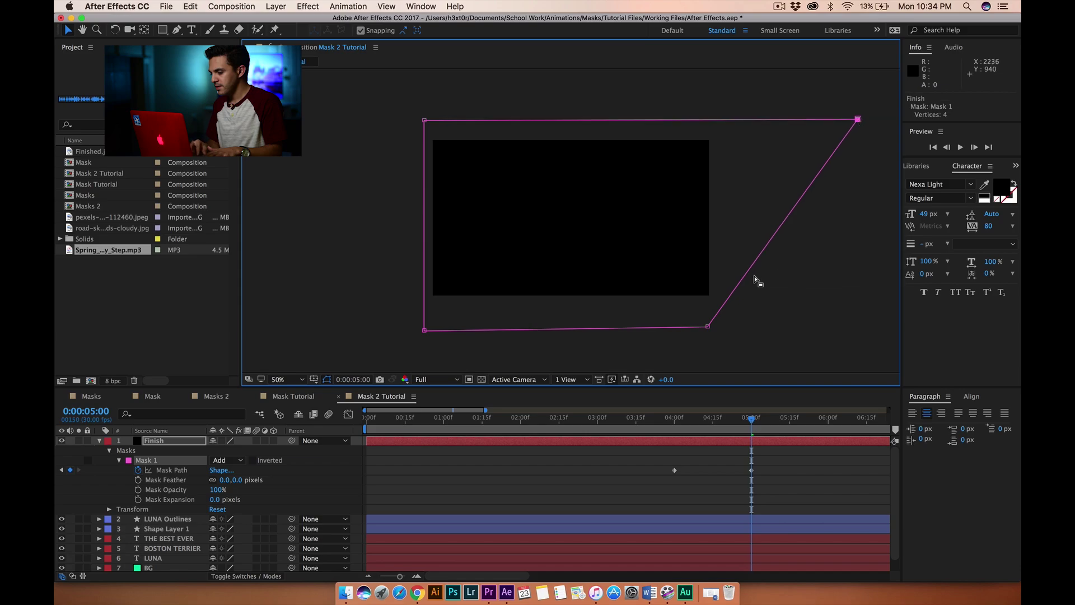
{"action": "left_click_drag", "start_coordinate": [708, 327], "coordinate": [690, 333]}
{"action": "left_click", "coordinate": [748, 420]}
{"action": "left_click_drag", "start_coordinate": [748, 420], "coordinate": [674, 436]}
{"action": "key", "text": "space"}
{"action": "key", "text": "space"}
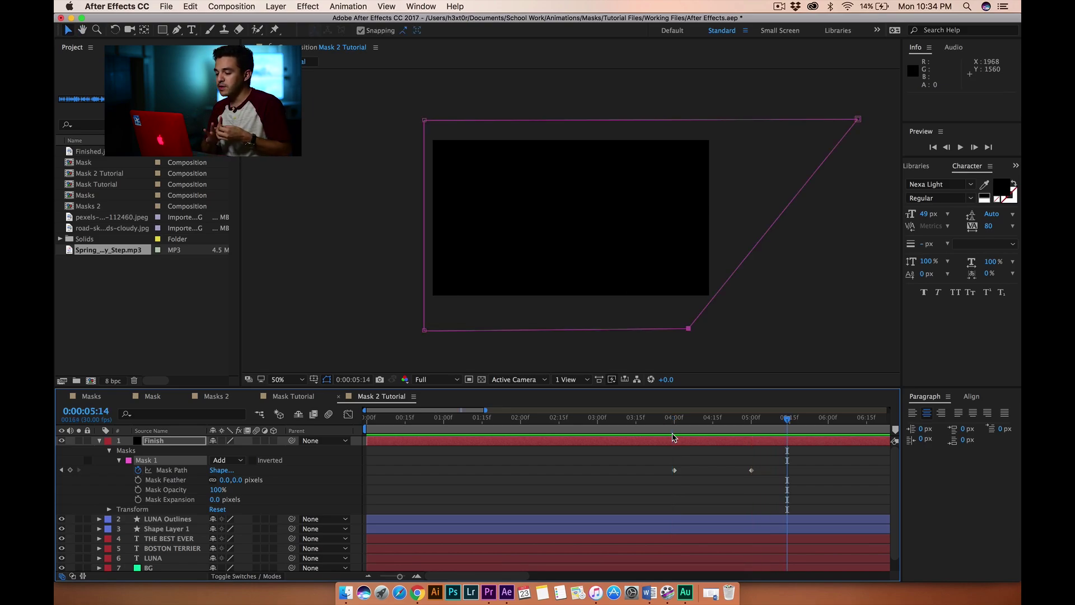
- Replay the slanted wipe from 0:00:04:01 and scrub to 0:00:04:16 to inspect its edge mid-movement
{"action": "left_click", "coordinate": [678, 420]}
{"action": "key", "text": "space"}
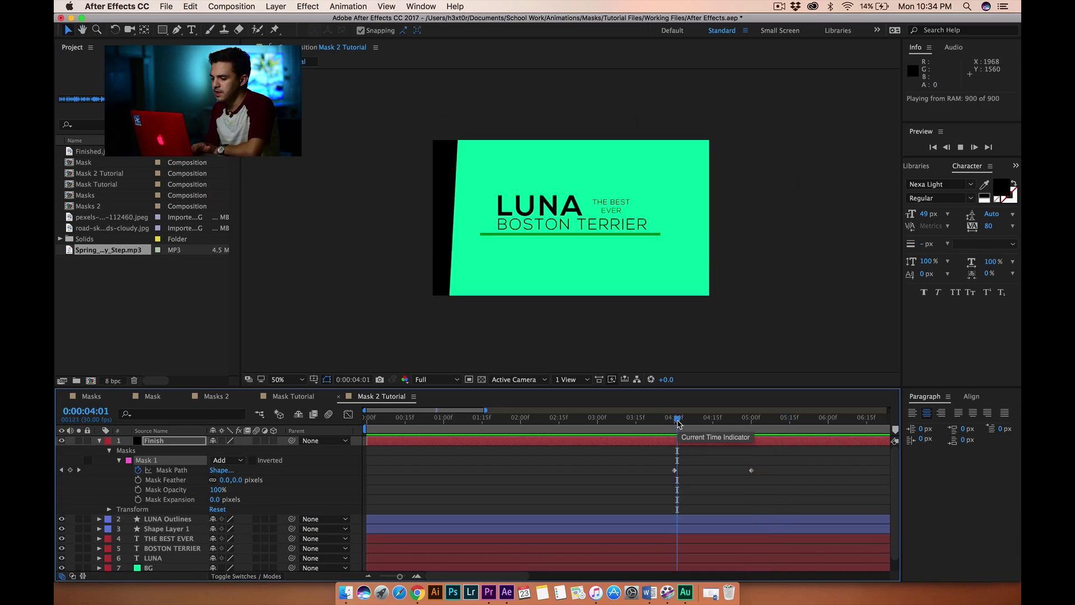
{"action": "key", "text": "space"}
{"action": "left_click_drag", "start_coordinate": [678, 421], "coordinate": [715, 420]}
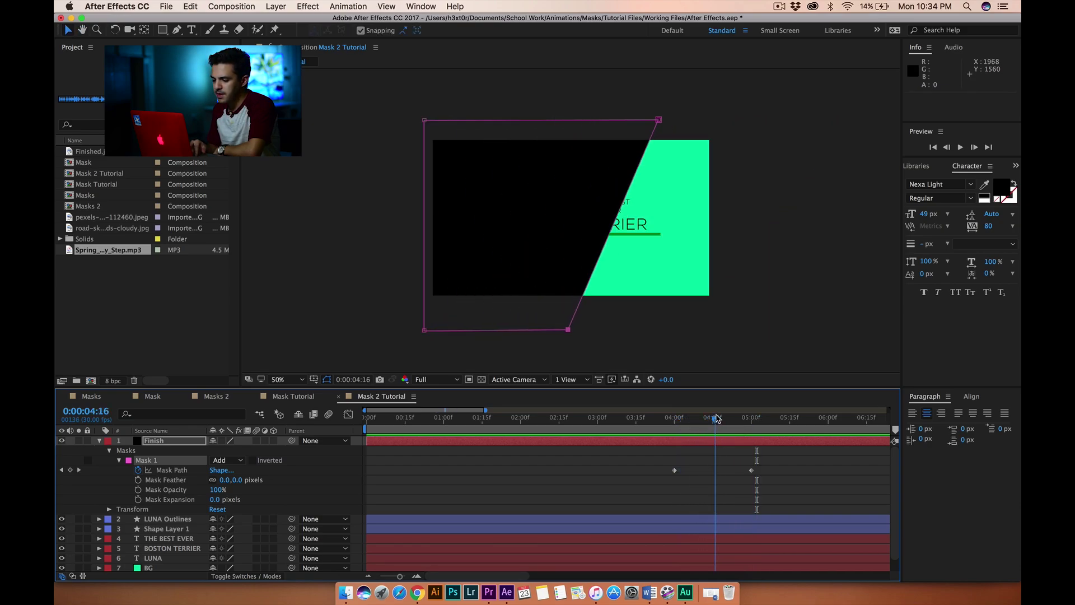
- Enable motion blur for the Finish layer and the composition, deselect the layer, and preview the wipe from 0:00:03:20
{"action": "left_click", "coordinate": [257, 441]}
{"action": "left_click", "coordinate": [329, 415]}
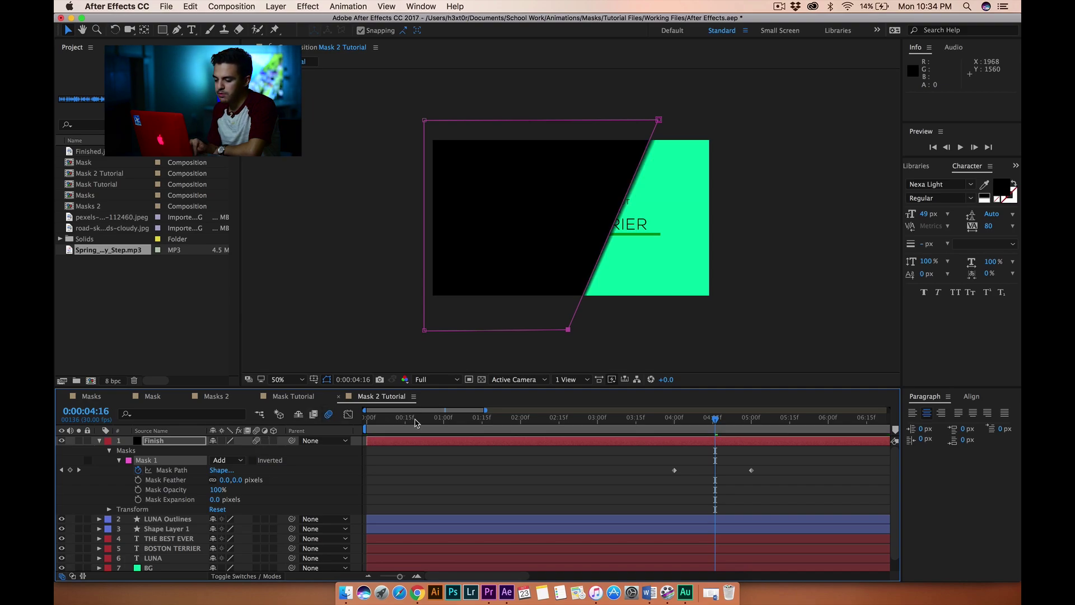
{"action": "left_click", "coordinate": [658, 336]}
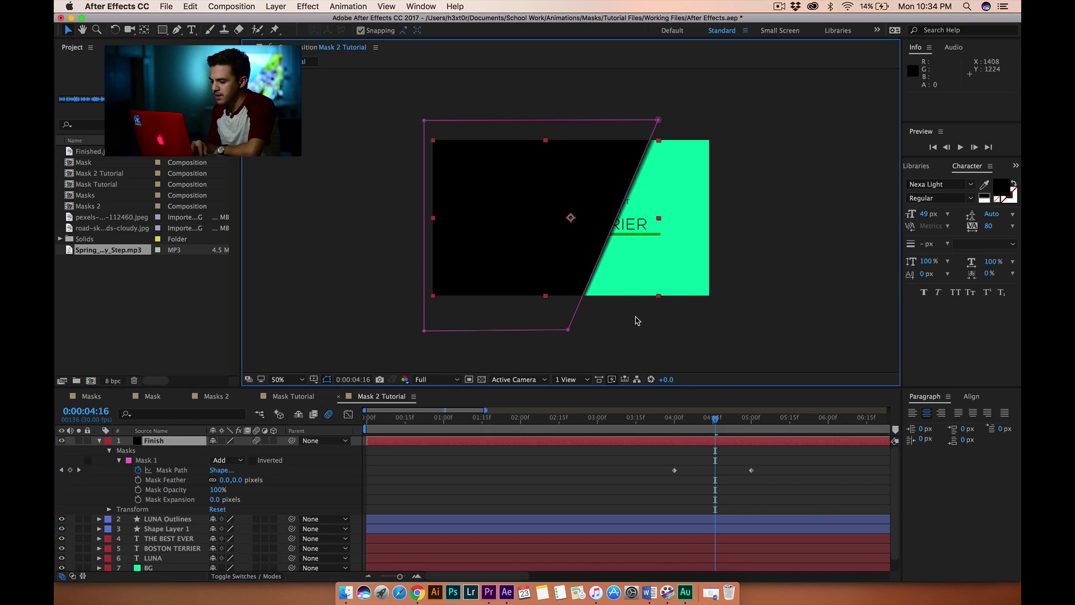
{"action": "left_click", "coordinate": [638, 336]}
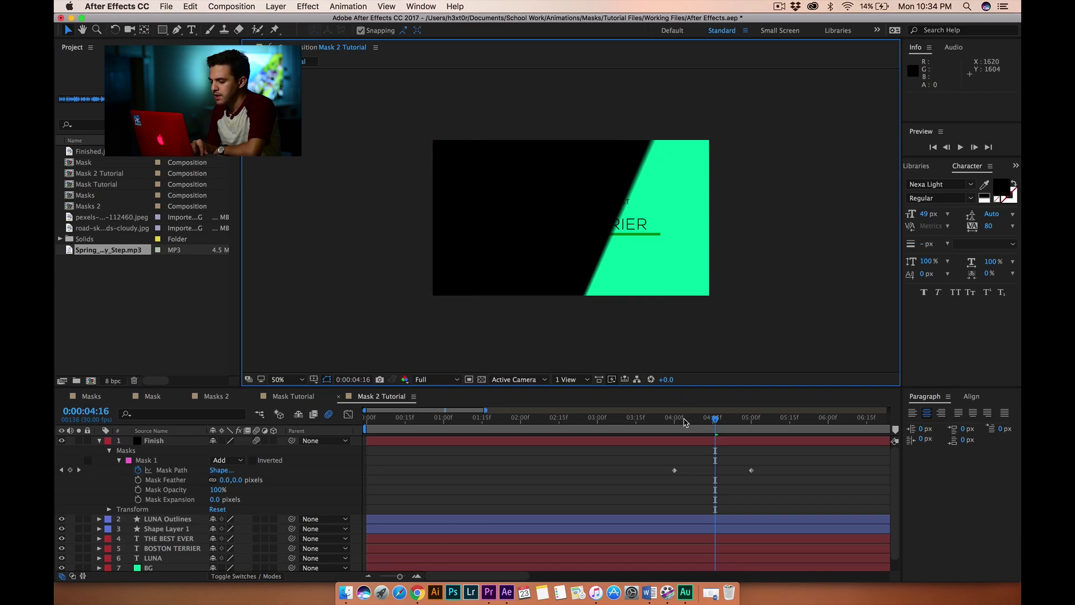
{"action": "left_click_drag", "start_coordinate": [686, 420], "coordinate": [649, 421]}
{"action": "key", "text": "space"}
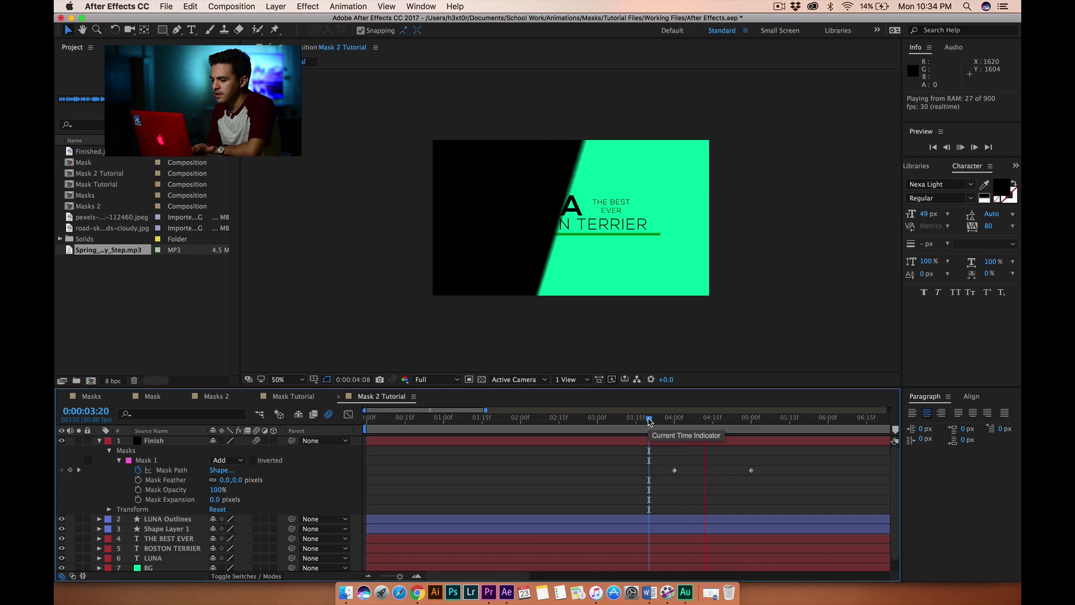
- End the composition's work area at 0:00:05:15 and open the composition commands
{"action": "left_click_drag", "start_coordinate": [650, 421], "coordinate": [793, 424]}
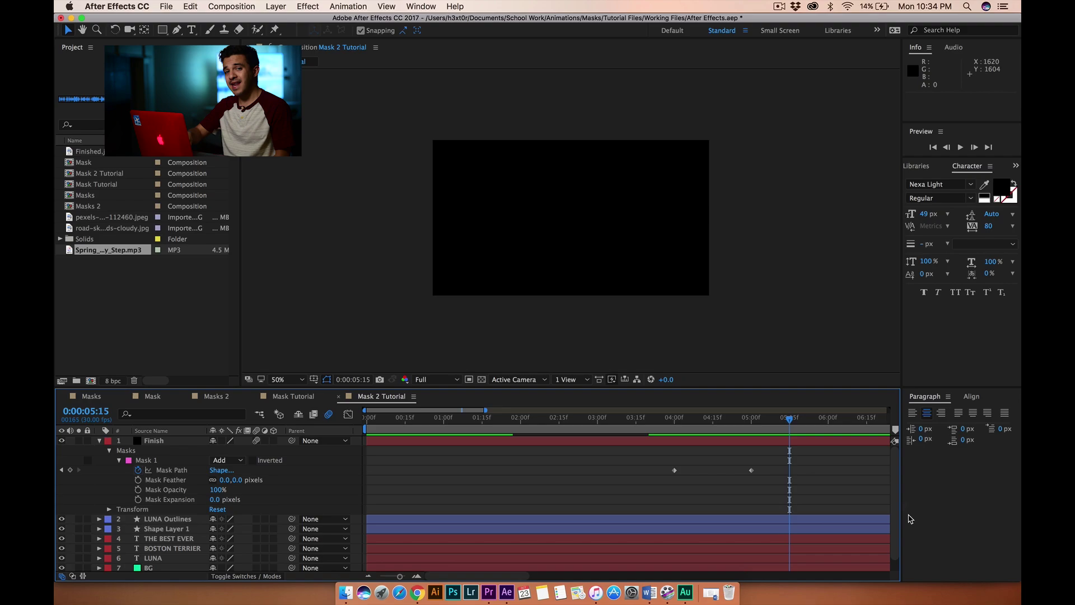
{"action": "key", "text": "n"}
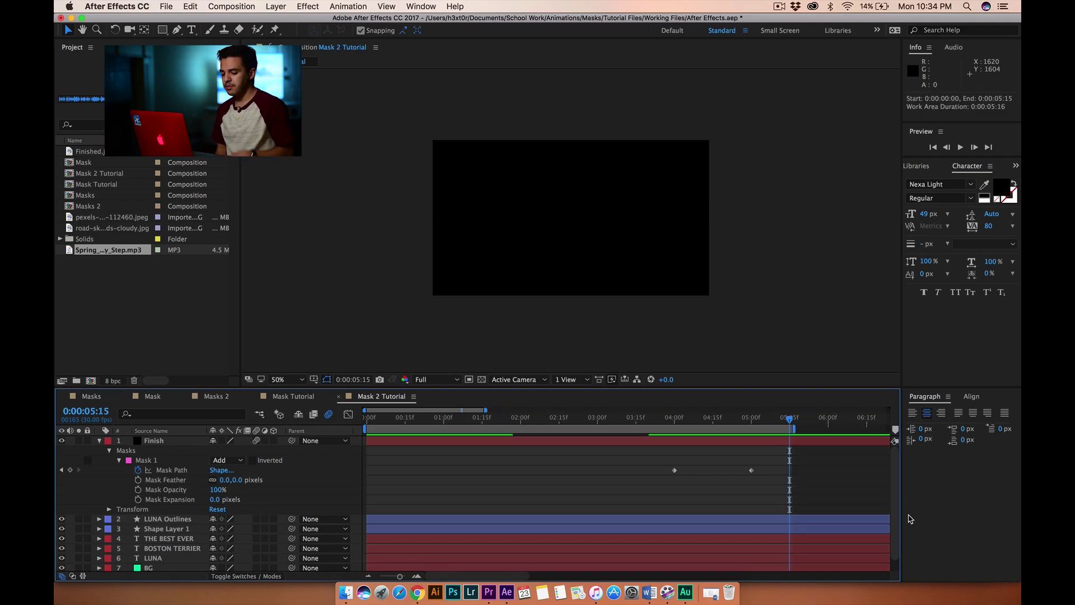
{"action": "left_click", "coordinate": [231, 6]}
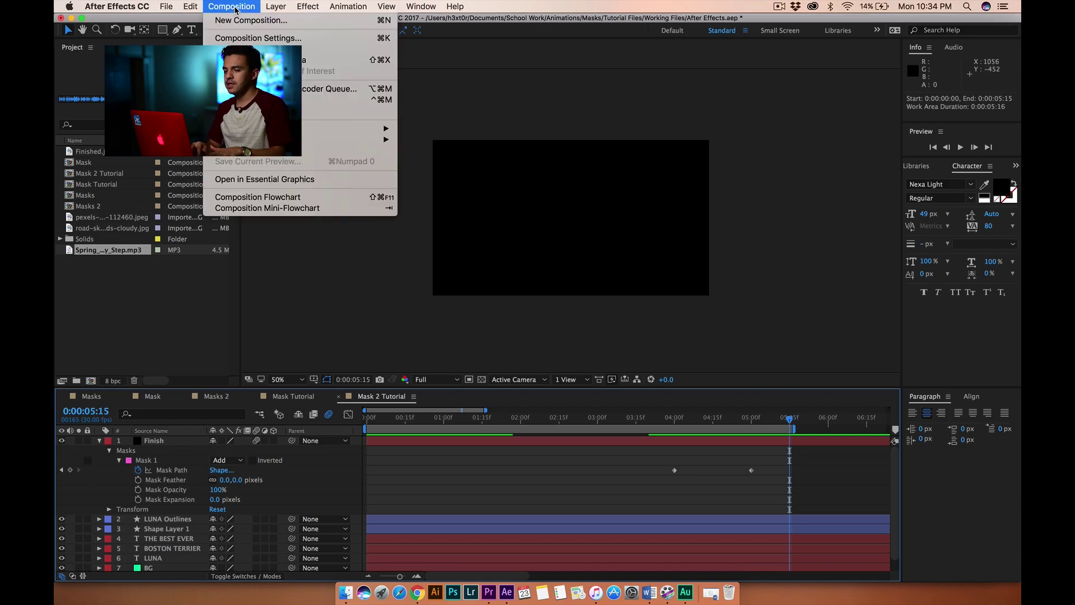